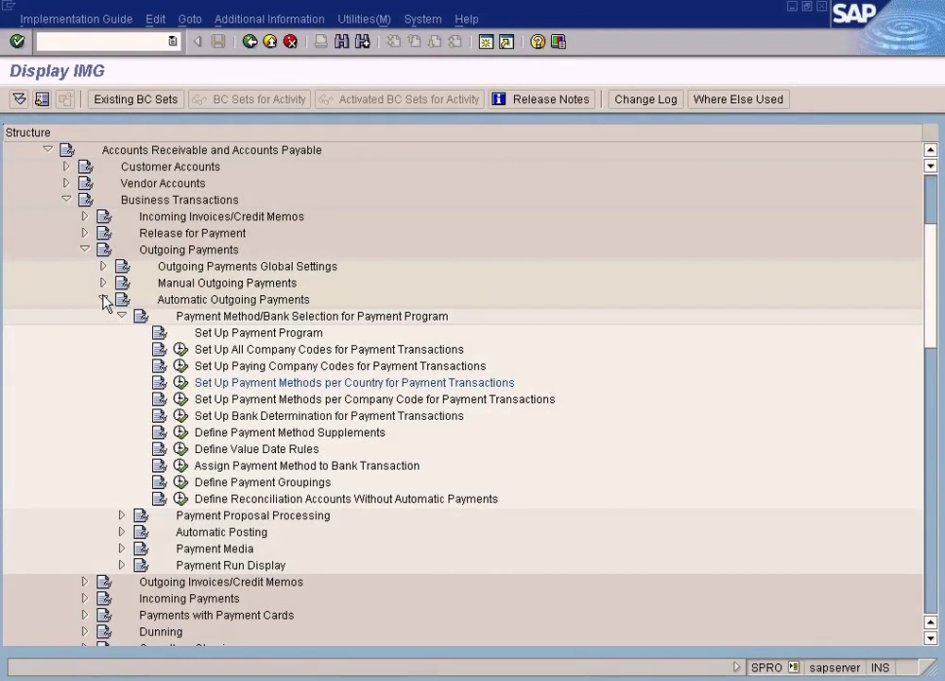
# Switch to SAP Training2.doc in Word and highlight the Automatic Payment Run Introduction, Configuration and Execution topics, ending on Configuration
pyautogui.hotkey('alt', 'Tab')
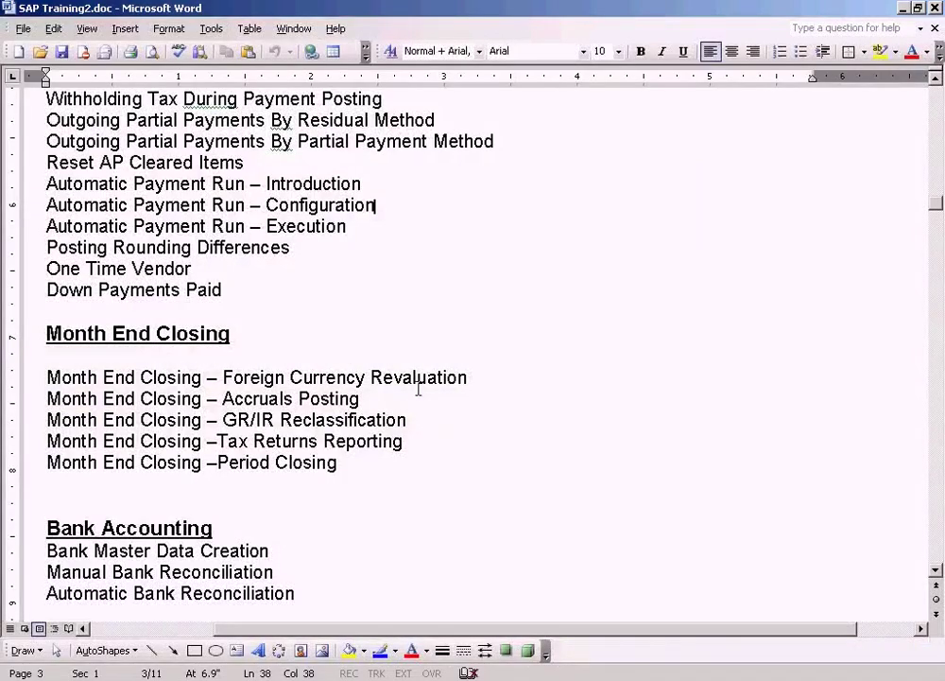
pyautogui.click(365, 182)
pyautogui.tripleClick(370, 184)
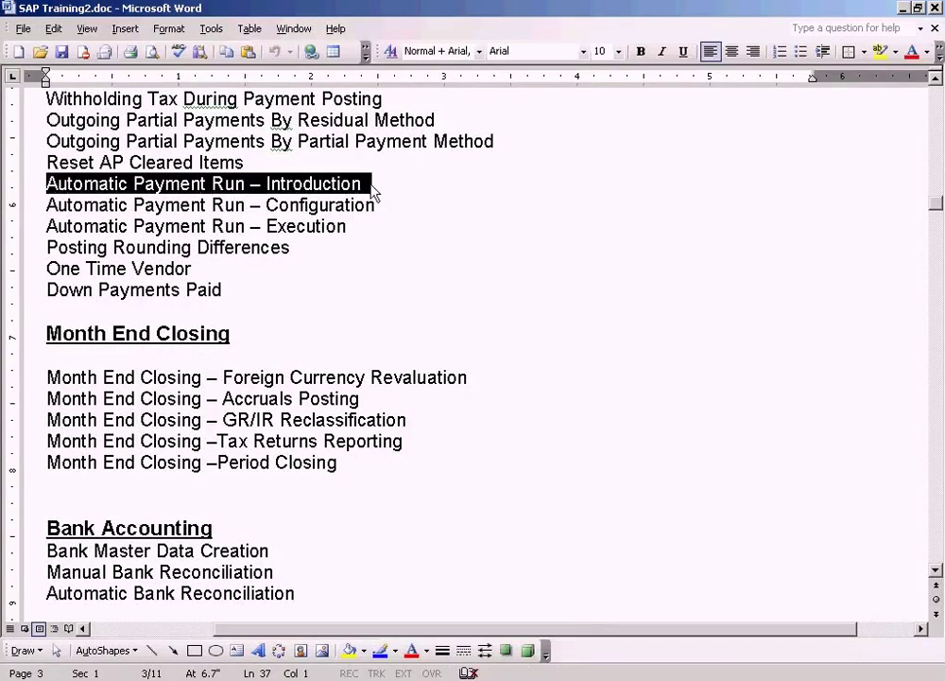
pyautogui.click(382, 204)
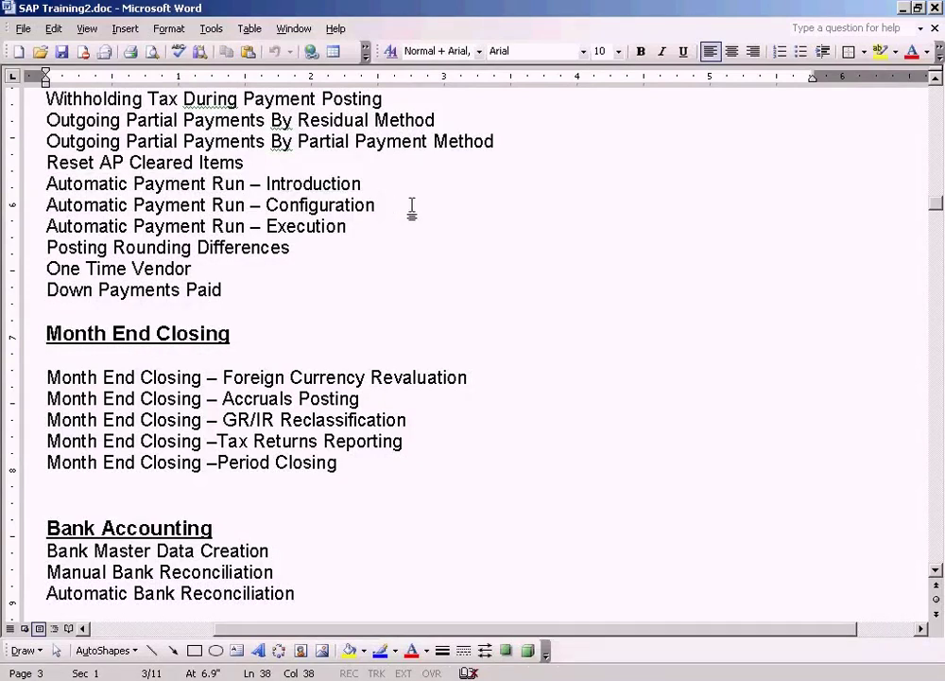
pyautogui.tripleClick(412, 205)
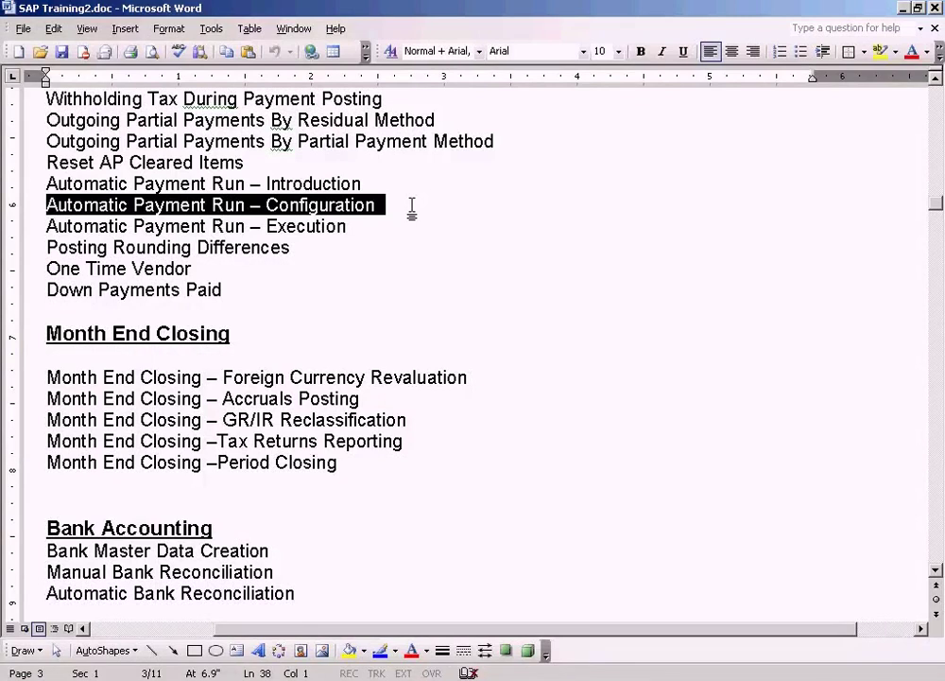
pyautogui.click(370, 224)
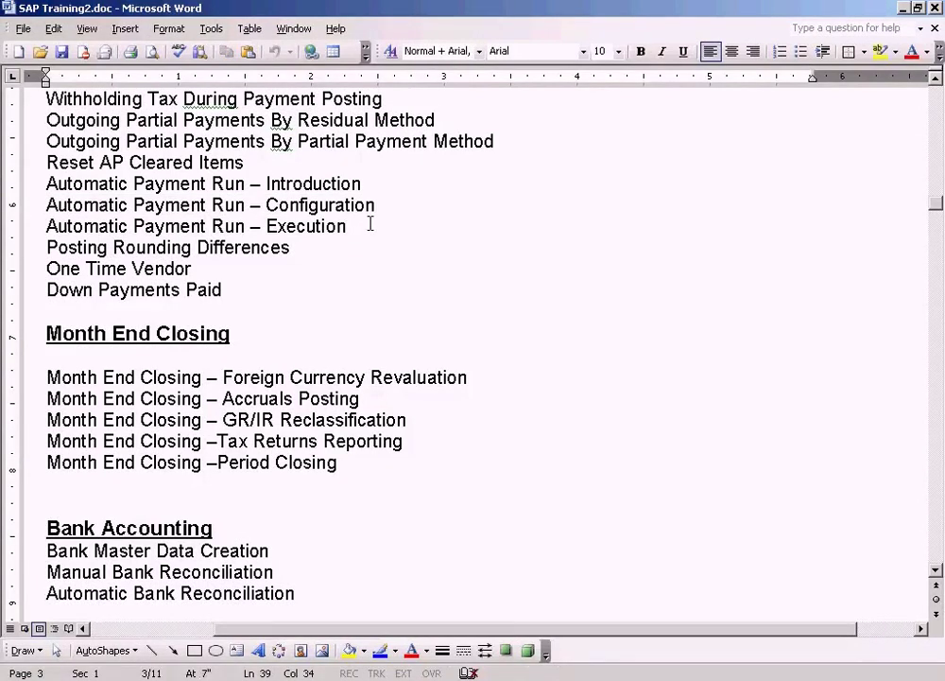
pyautogui.tripleClick(370, 224)
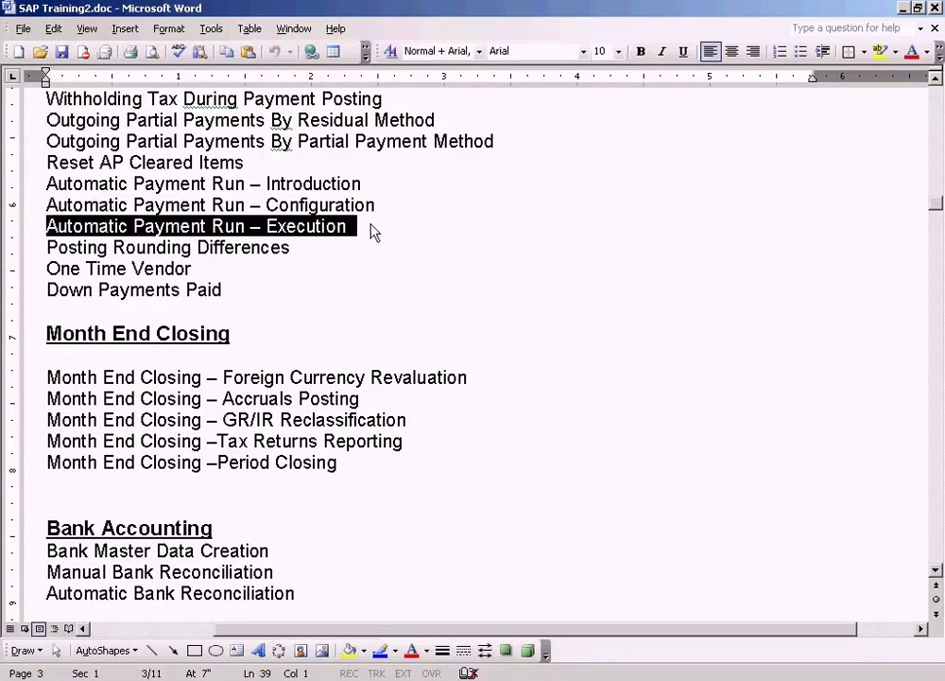
pyautogui.click(391, 204)
pyautogui.moveTo(392, 204); pyautogui.dragTo(98, 204)
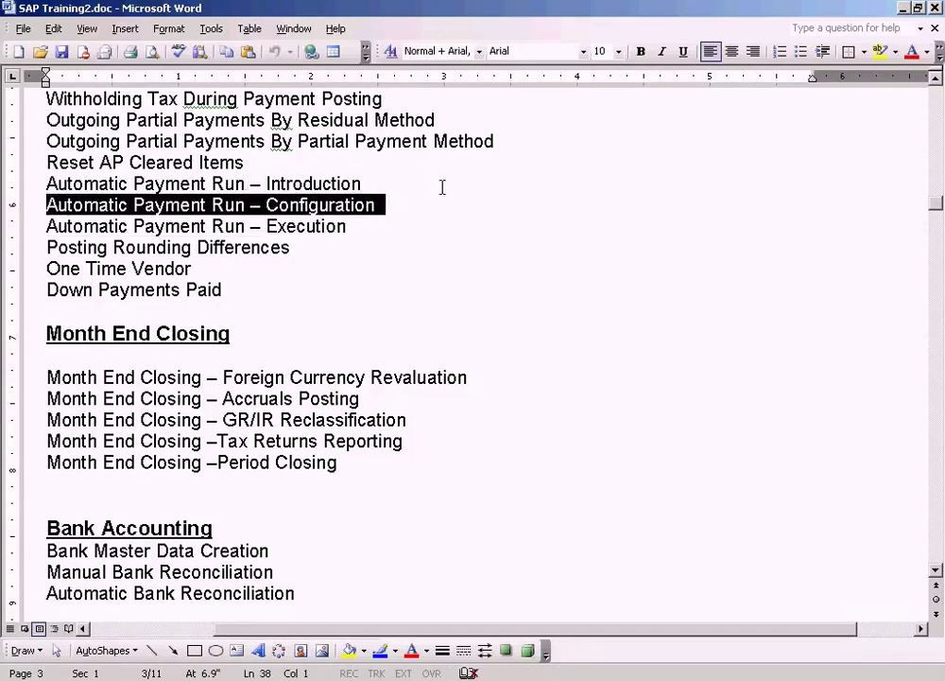
# Return to the SAP implementation guide and trace the path from Financial Accounting (New) through Business Transactions to Automatic Outgoing Payments
pyautogui.click(387, 657)
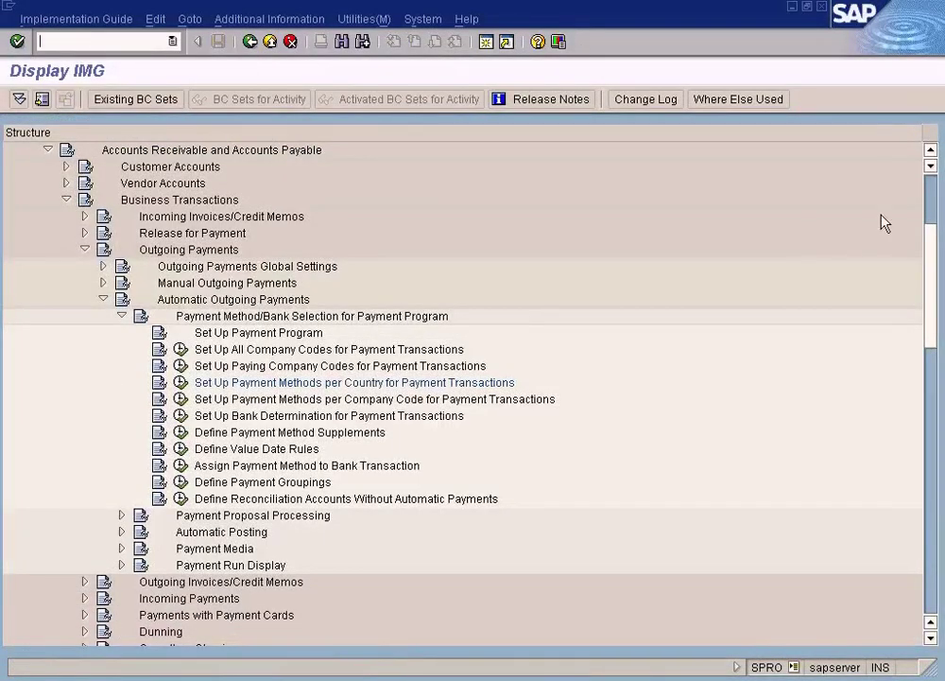
pyautogui.click(931, 150)
pyautogui.moveTo(931, 153); pyautogui.dragTo(931, 153)
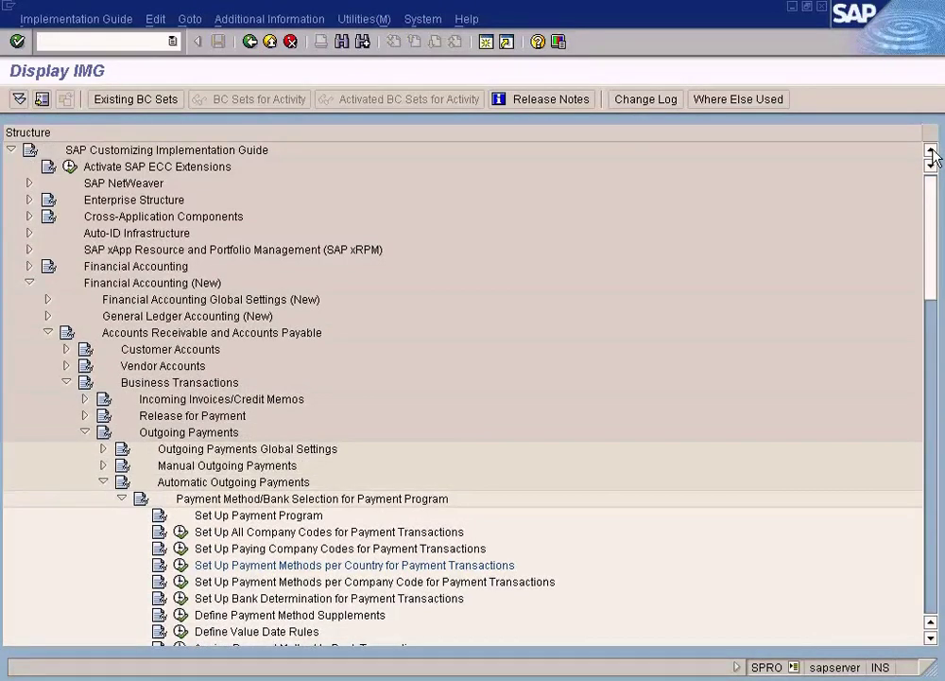
pyautogui.click(127, 285)
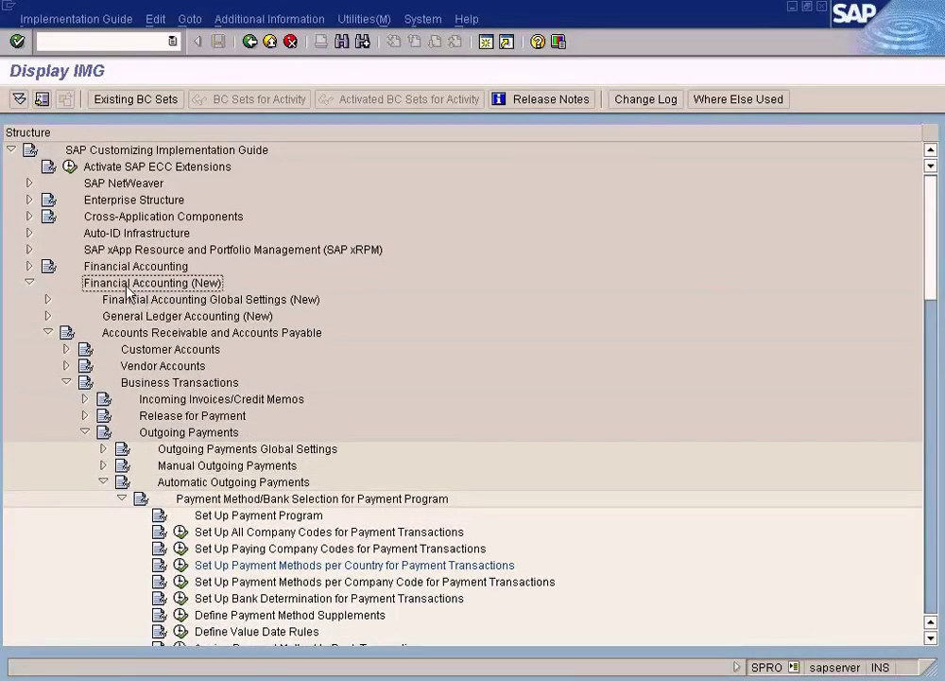
pyautogui.click(126, 334)
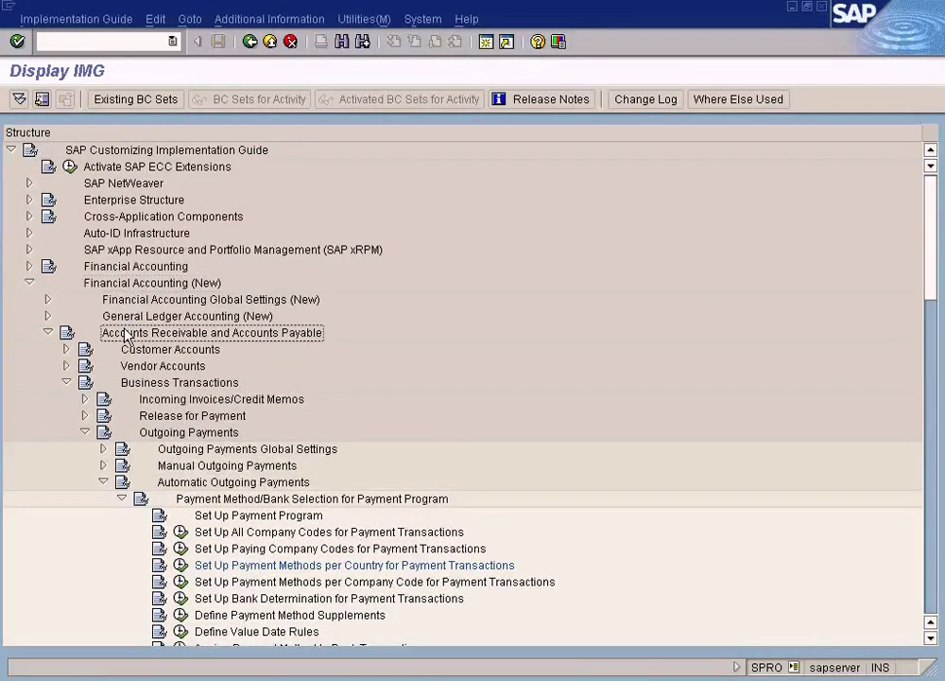
pyautogui.click(129, 383)
pyautogui.click(158, 437)
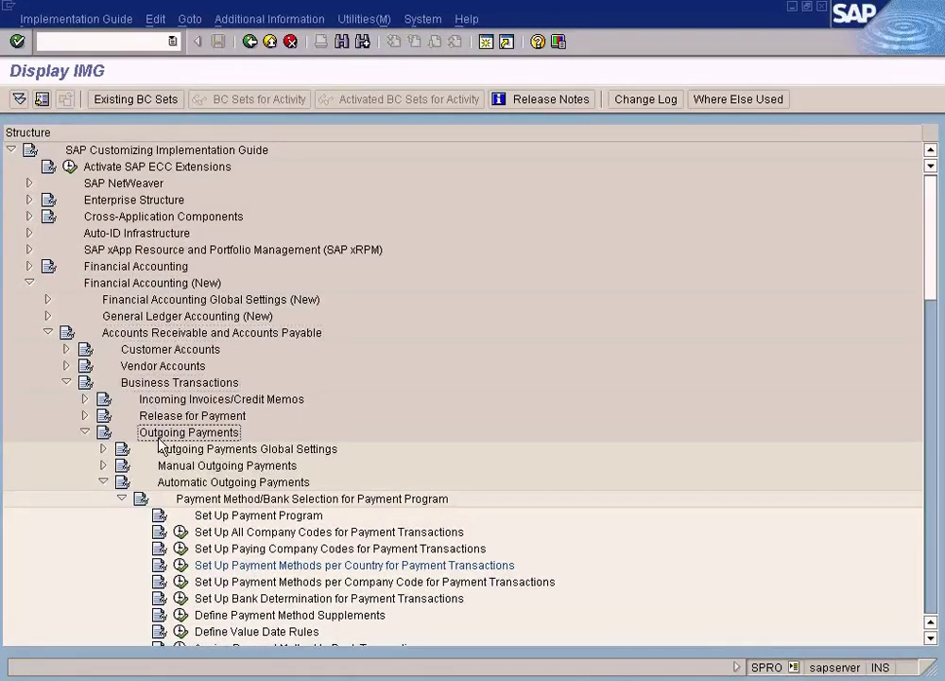
pyautogui.click(161, 467)
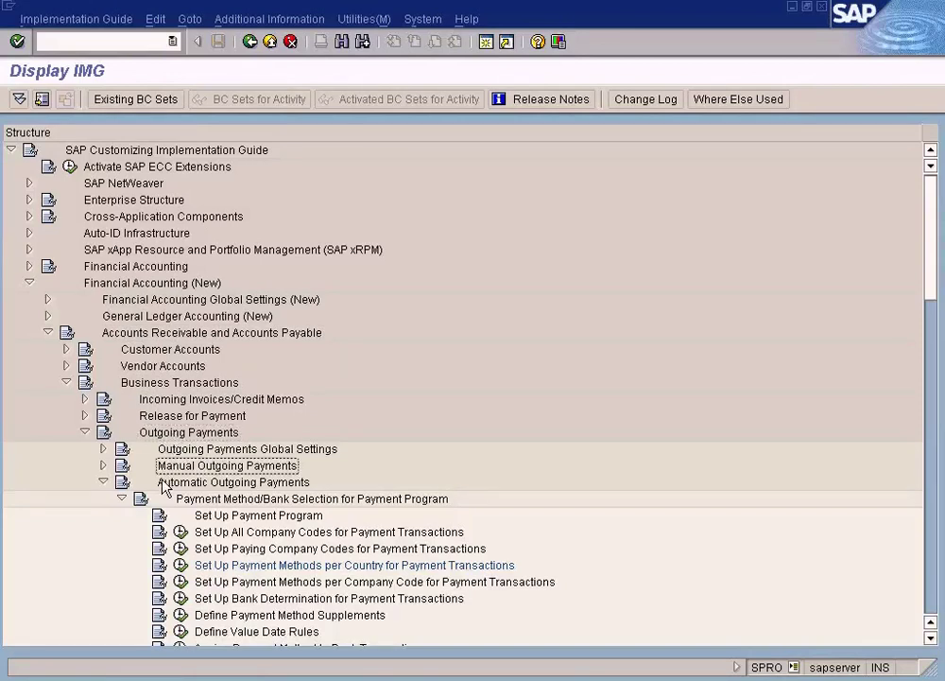
pyautogui.click(162, 484)
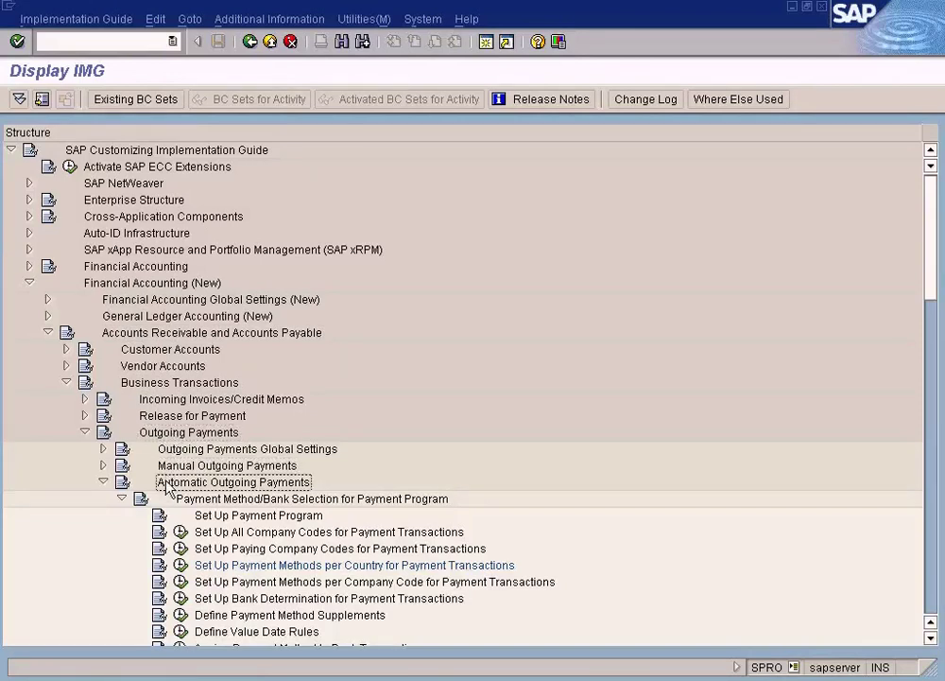
# Open the documentation for the Set Up Payment Program activity, skim its instructions and close it
pyautogui.scroll(-3, 166, 485)
pyautogui.click(233, 366)
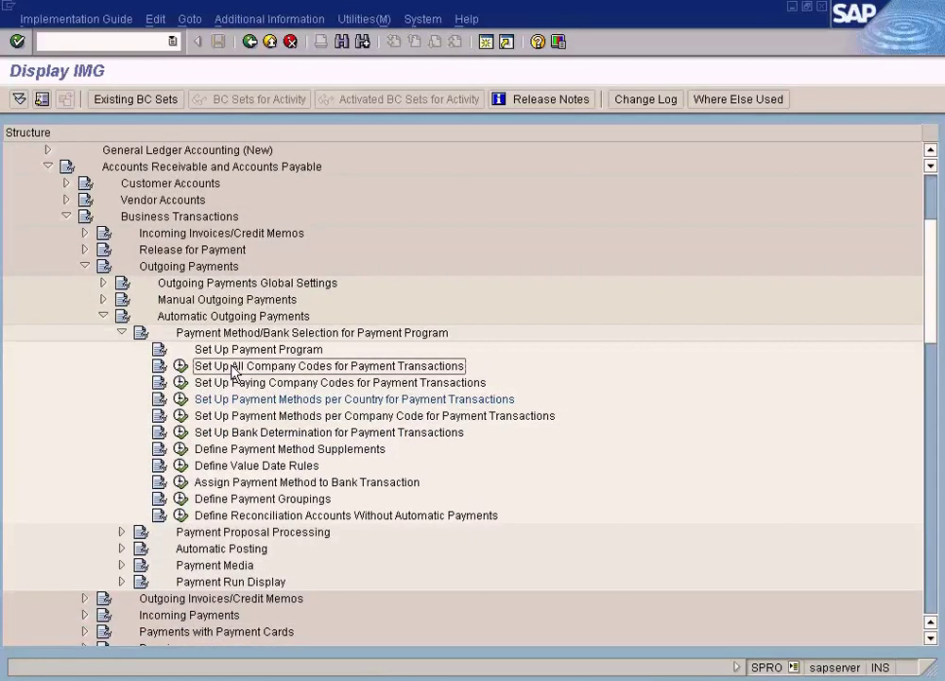
pyautogui.click(203, 351)
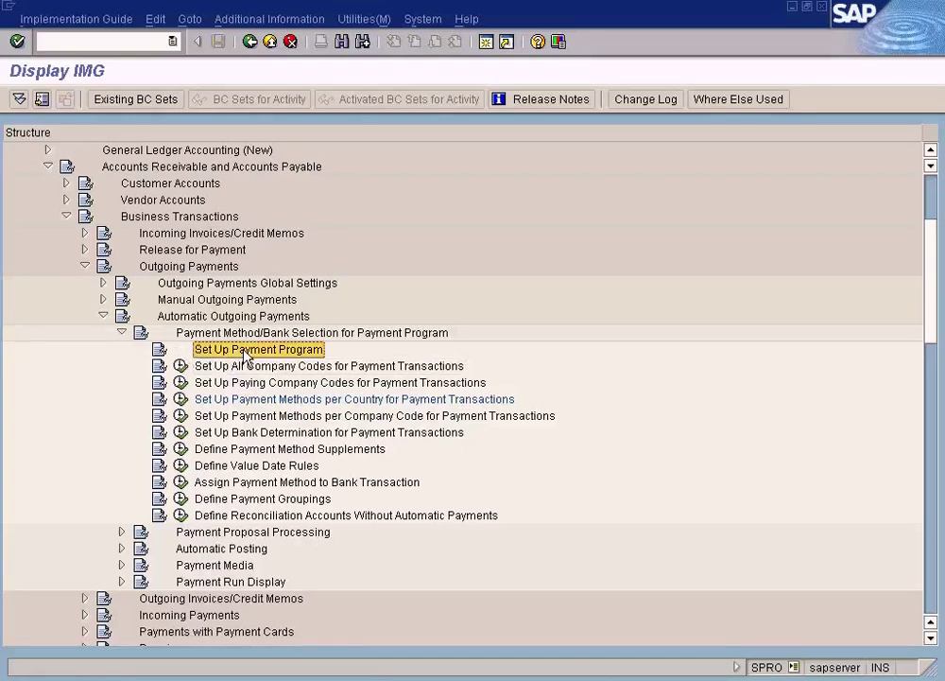
pyautogui.click(160, 350)
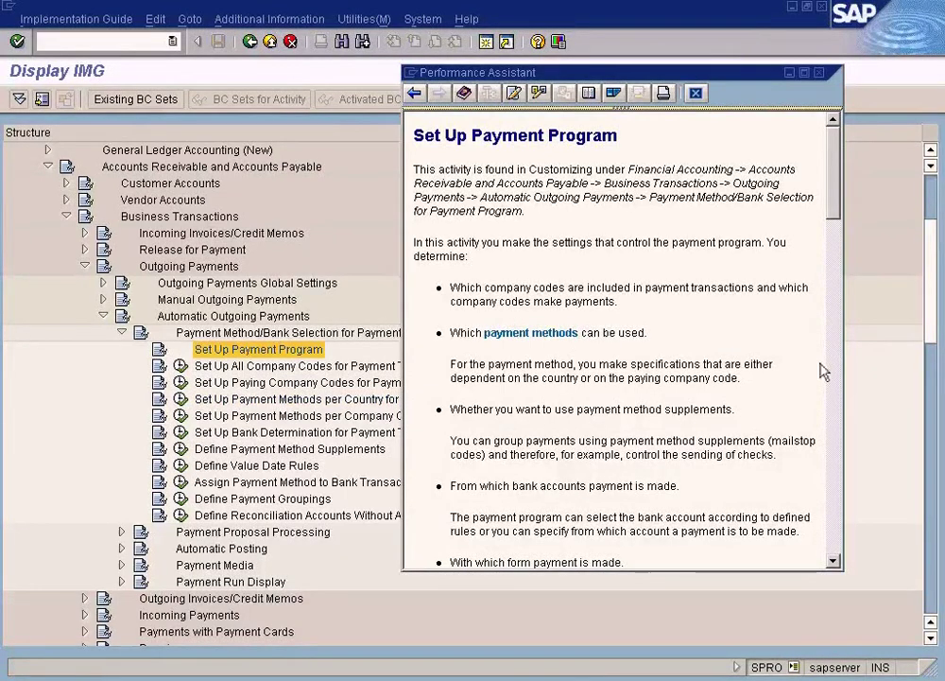
pyautogui.click(836, 386)
pyautogui.click(836, 408)
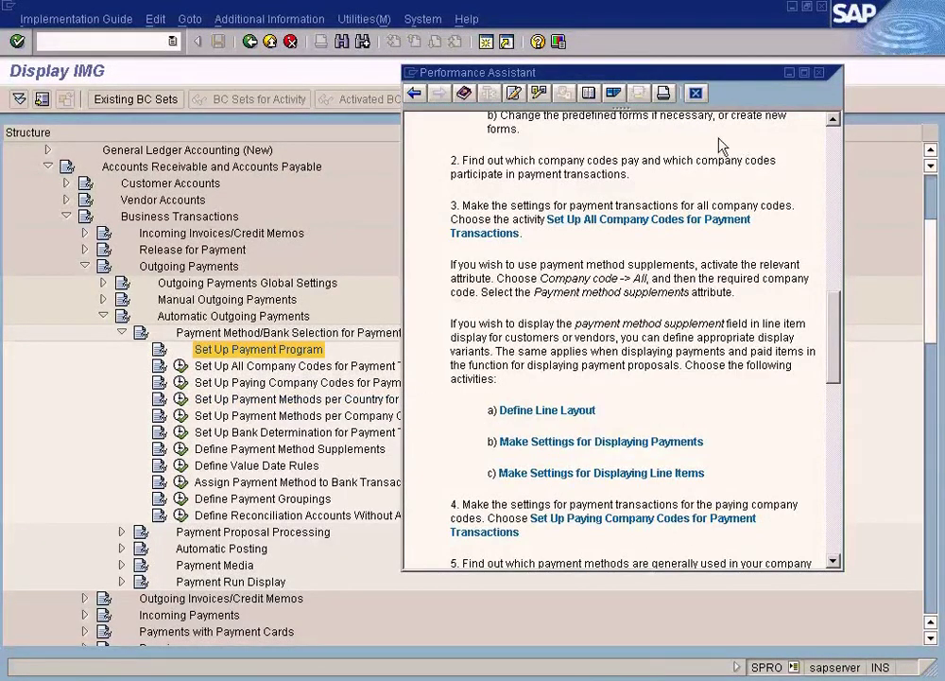
pyautogui.click(697, 92)
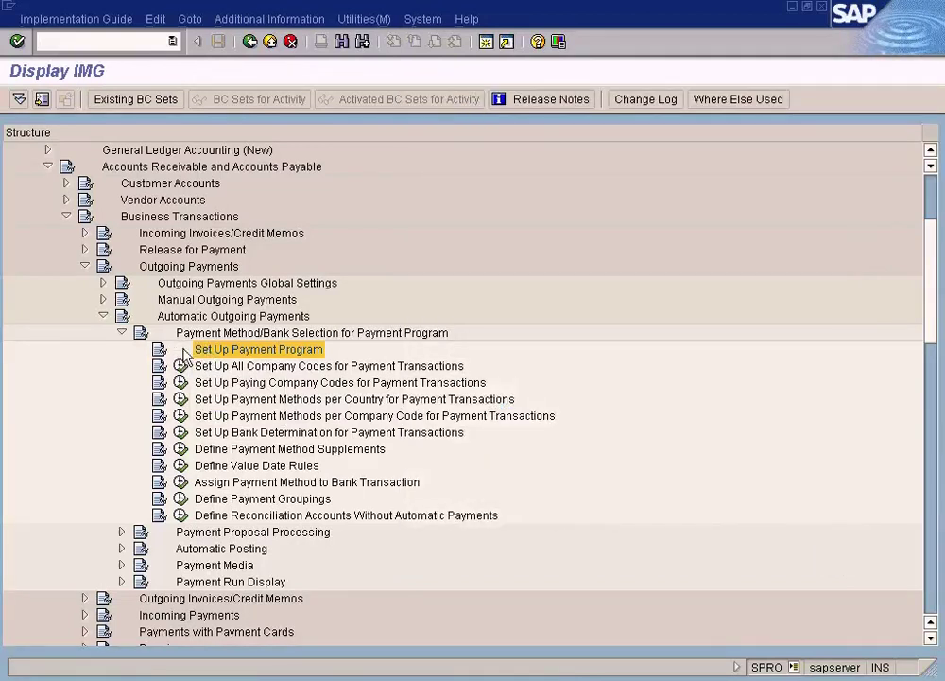
# Compare the company code payment activities in SAP with the Automatic Payment Run Config.JPG outline in Paint, ending back in SAP
pyautogui.click(196, 367)
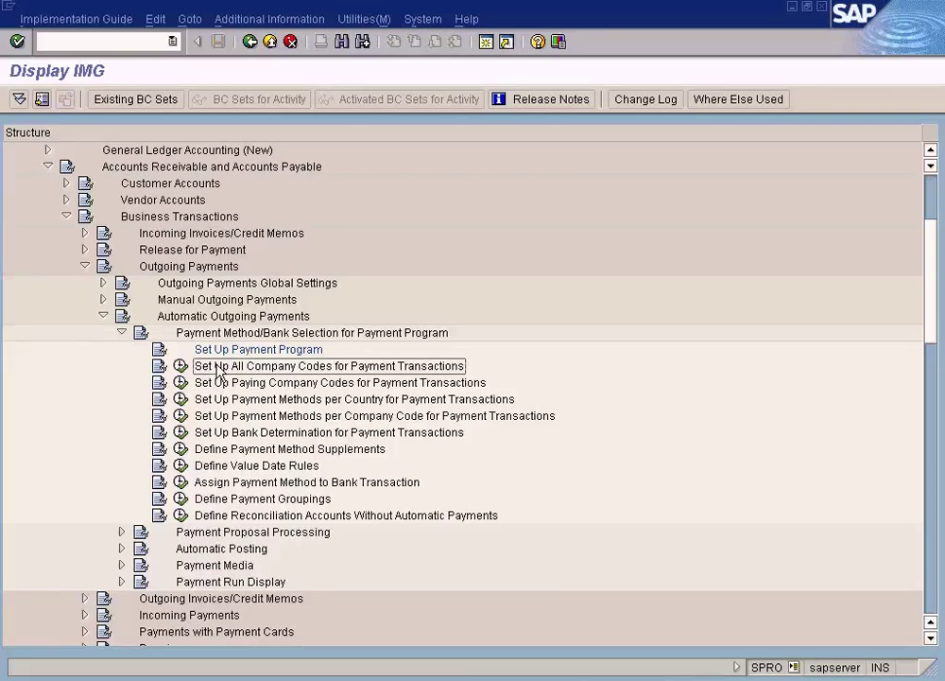
pyautogui.click(598, 675)
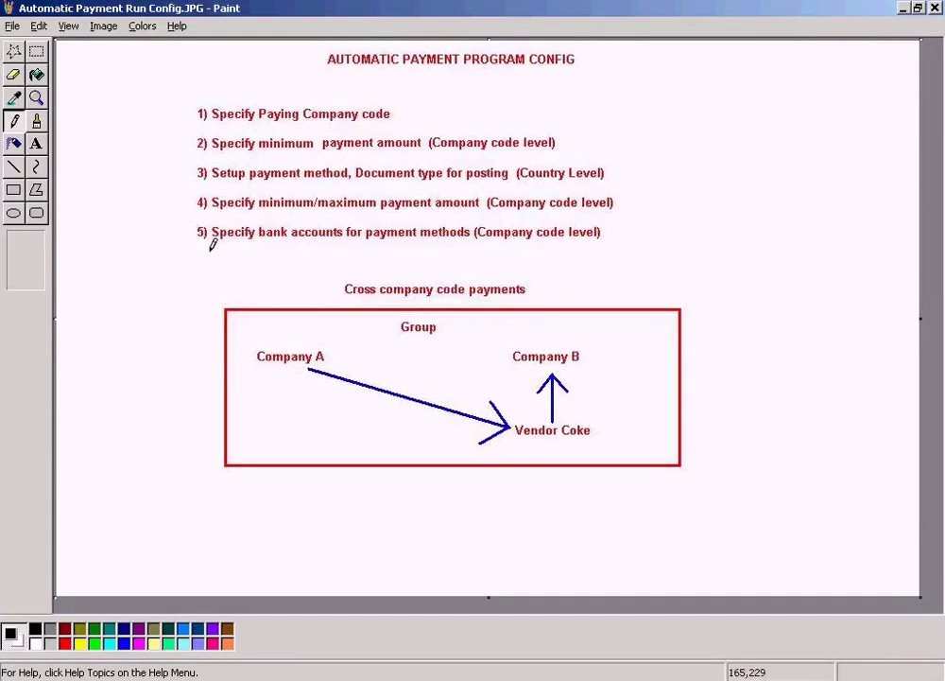
pyautogui.click(905, 8)
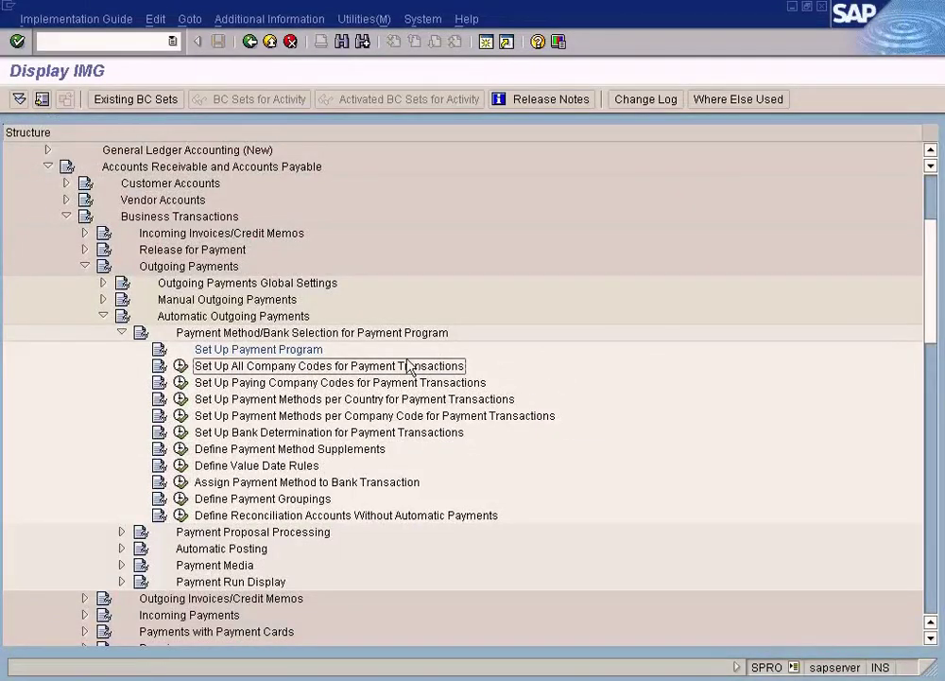
pyautogui.click(326, 384)
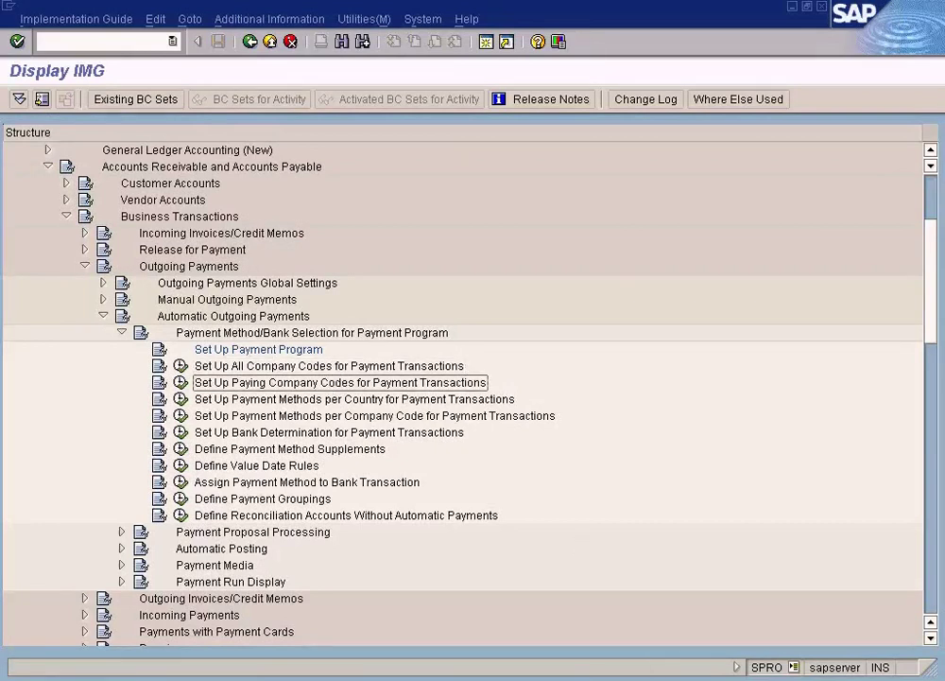
pyautogui.hotkey('alt', 'Tab')
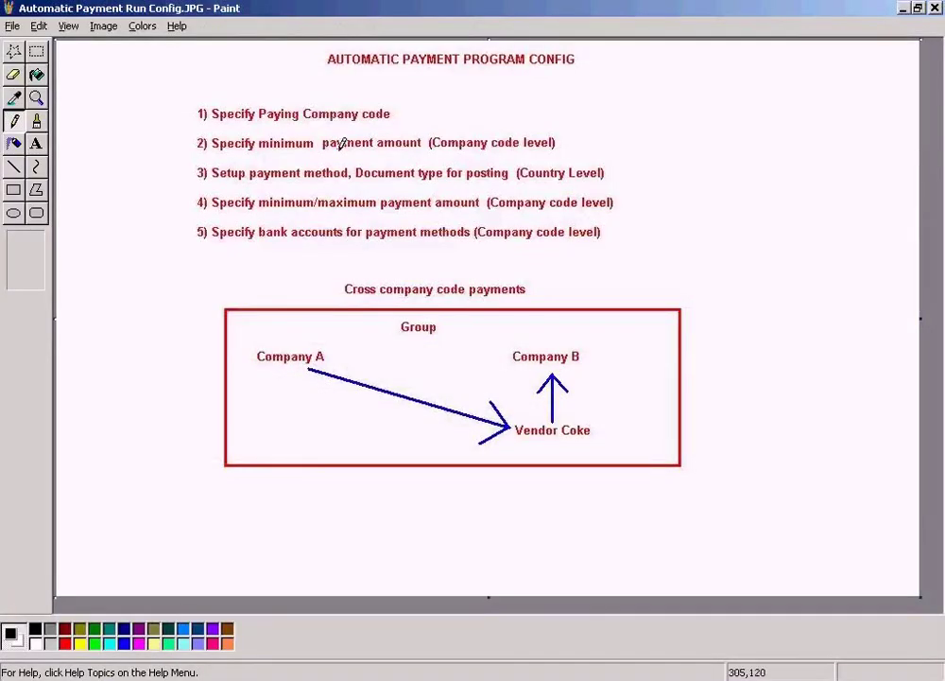
pyautogui.click(905, 8)
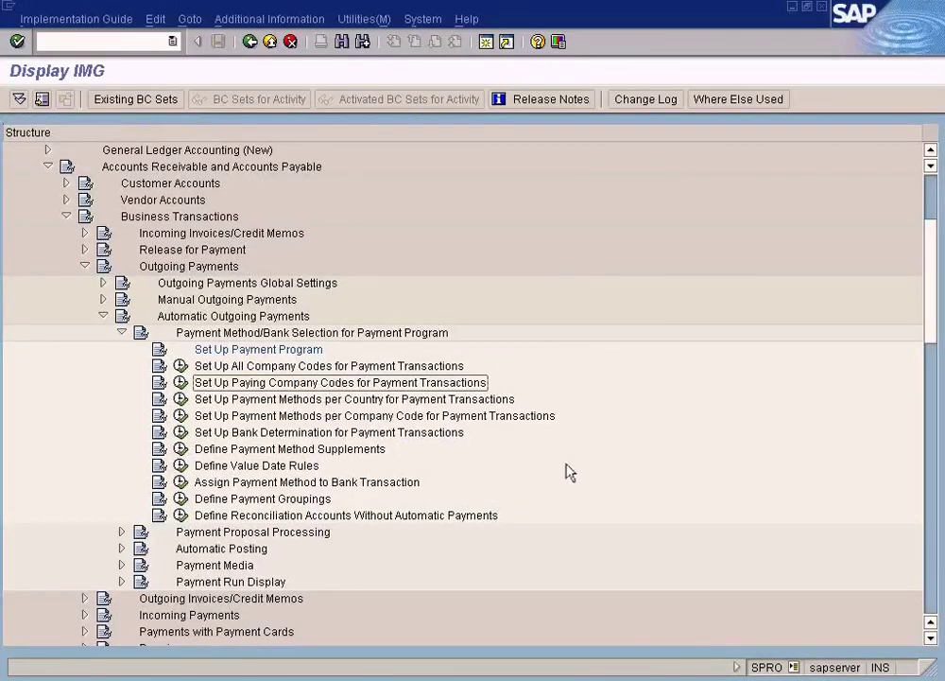
pyautogui.hotkey('alt', 'Tab')
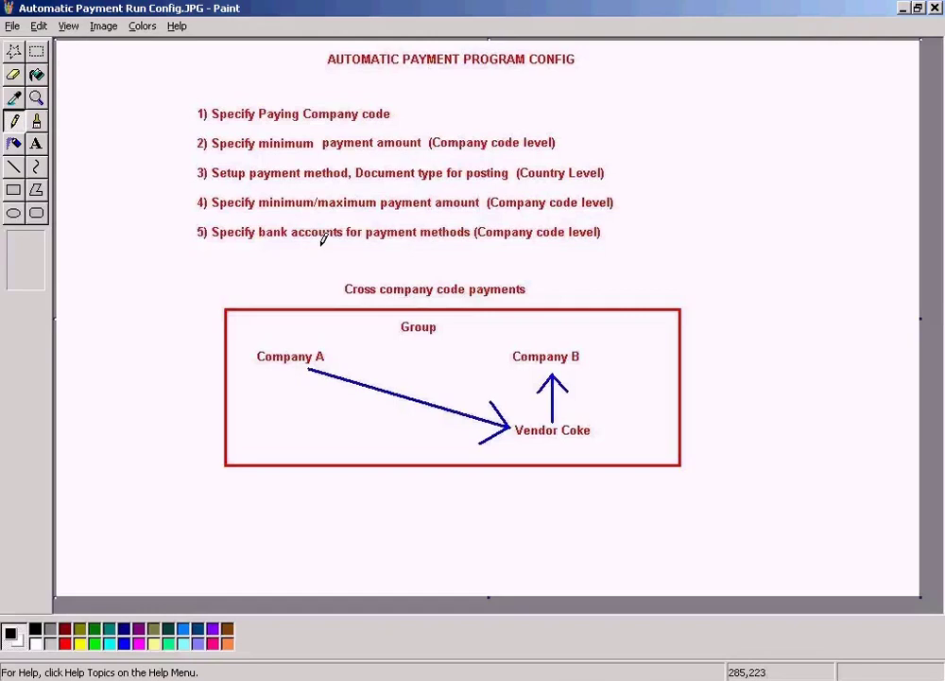
pyautogui.click(903, 7)
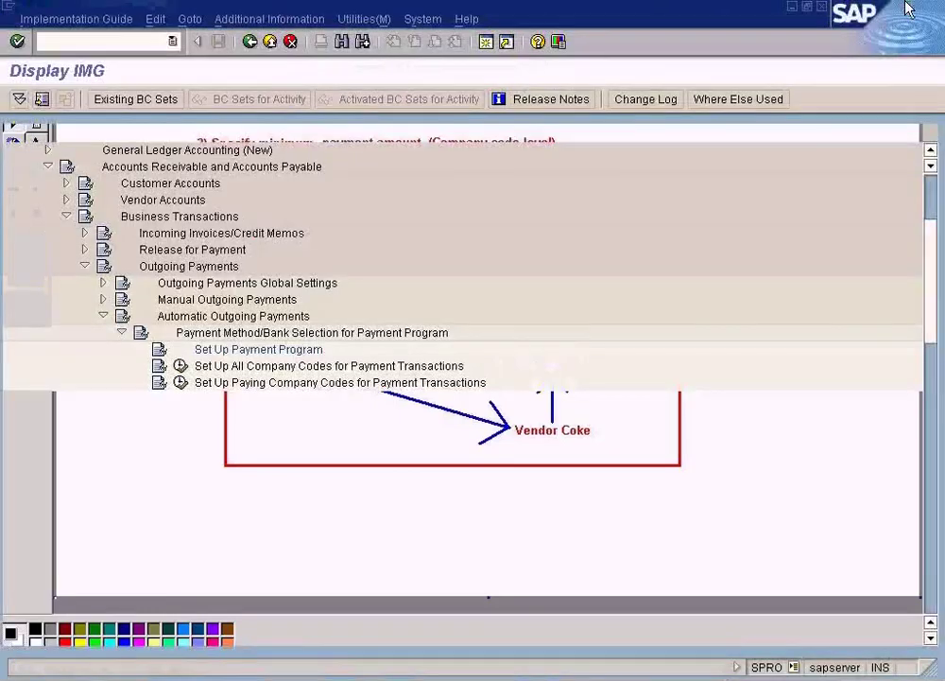
# Open Set Up All Company Codes for Payment Transactions, browse the company code list and display the details of company code 1000
pyautogui.click(181, 367)
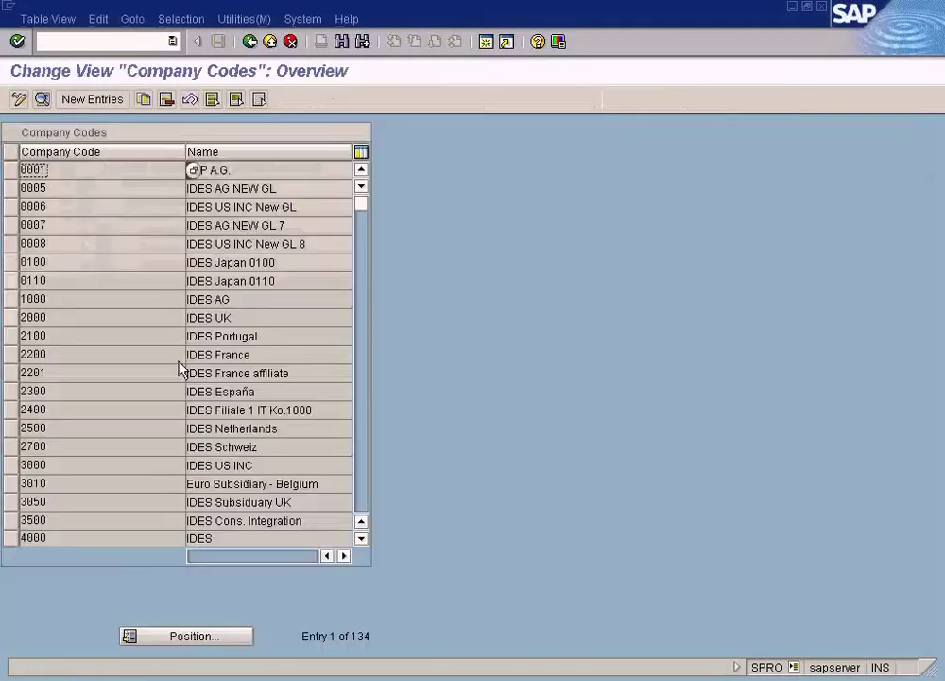
pyautogui.click(364, 470)
pyautogui.click(364, 469)
pyautogui.click(364, 470)
pyautogui.click(364, 470)
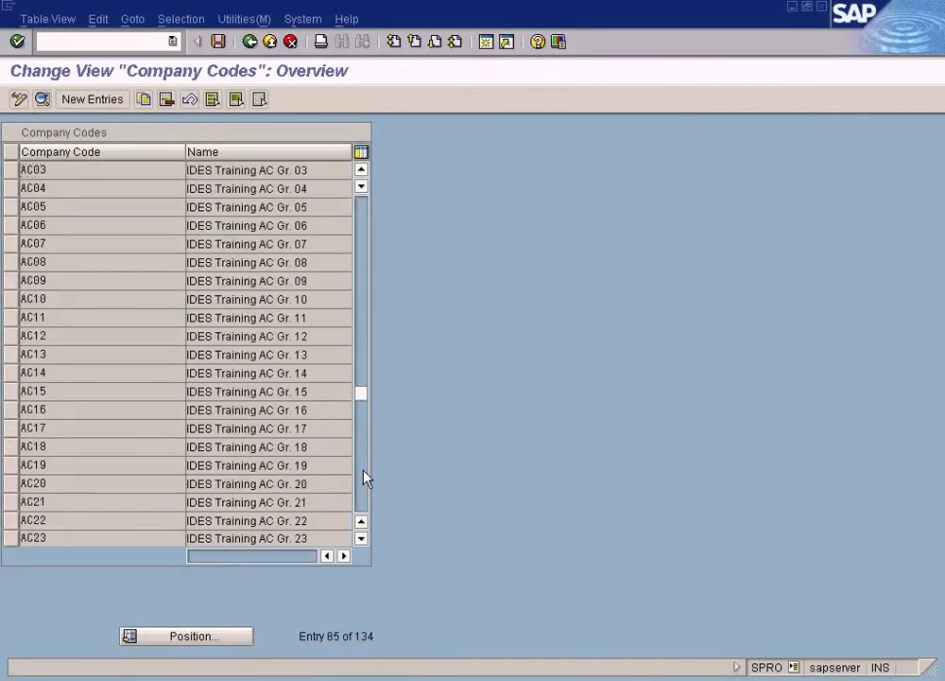
pyautogui.click(364, 470)
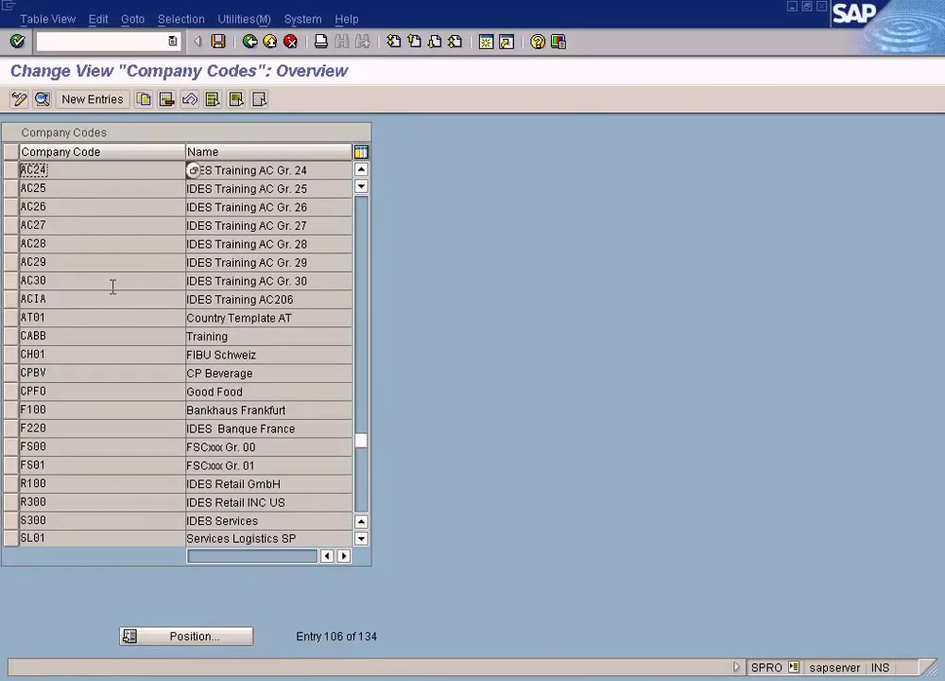
pyautogui.click(367, 472)
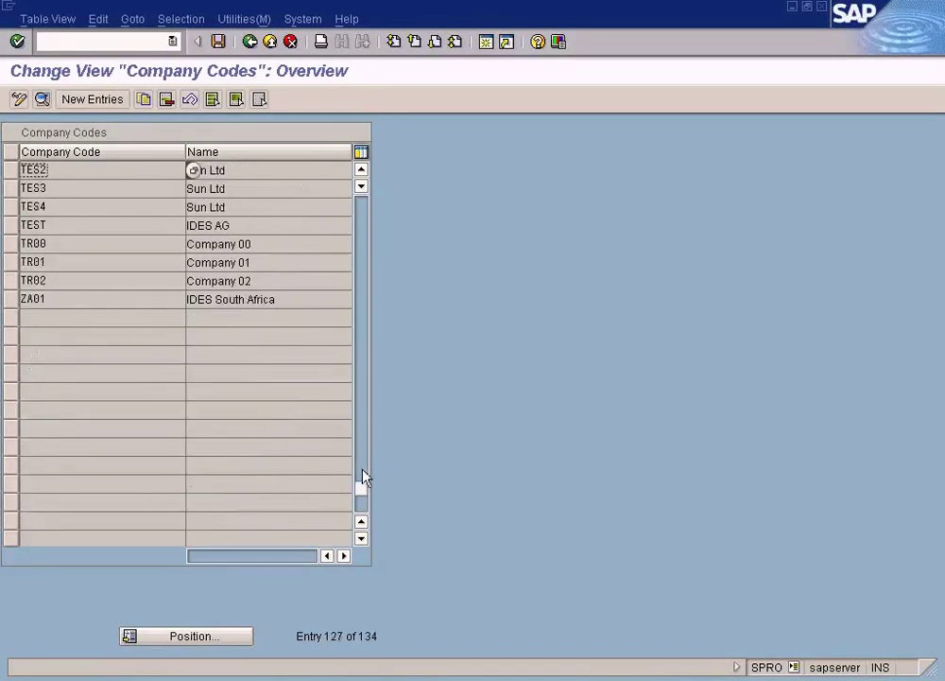
pyautogui.click(367, 304)
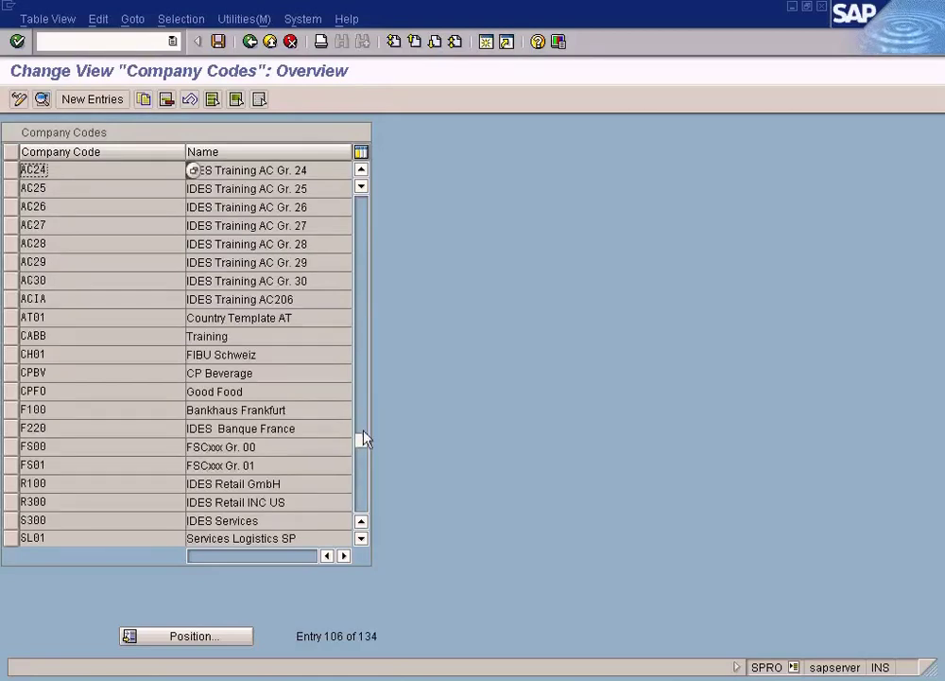
pyautogui.click(359, 205)
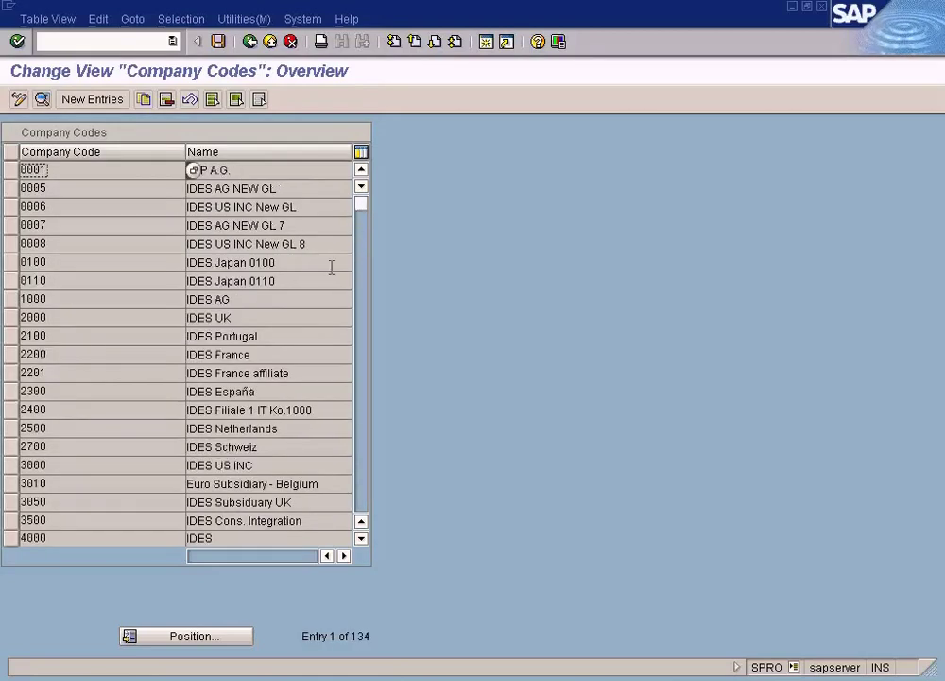
pyautogui.doubleClick(67, 299)
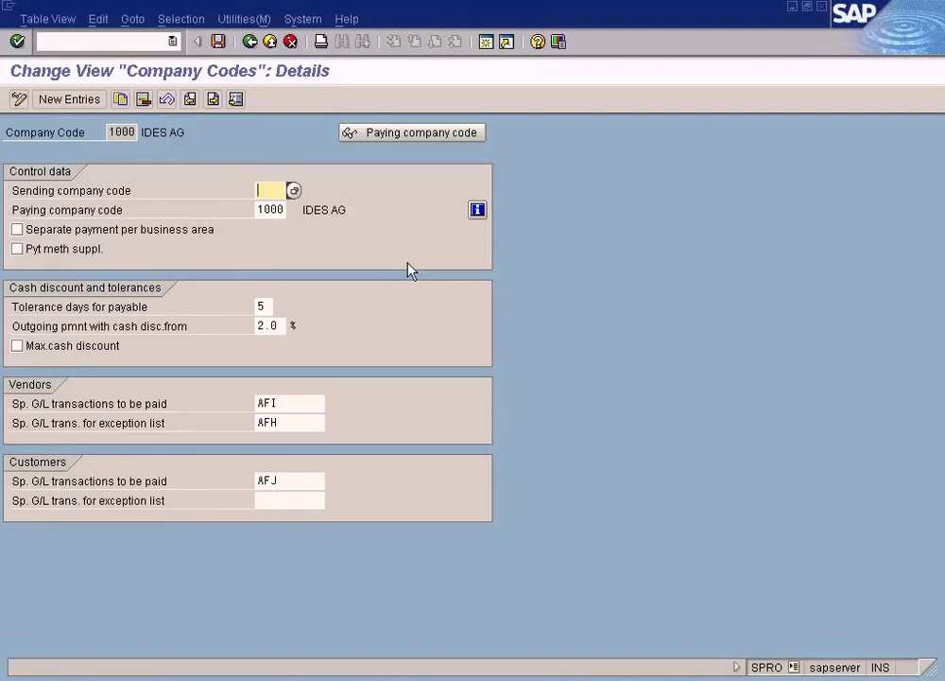
pyautogui.click(111, 131)
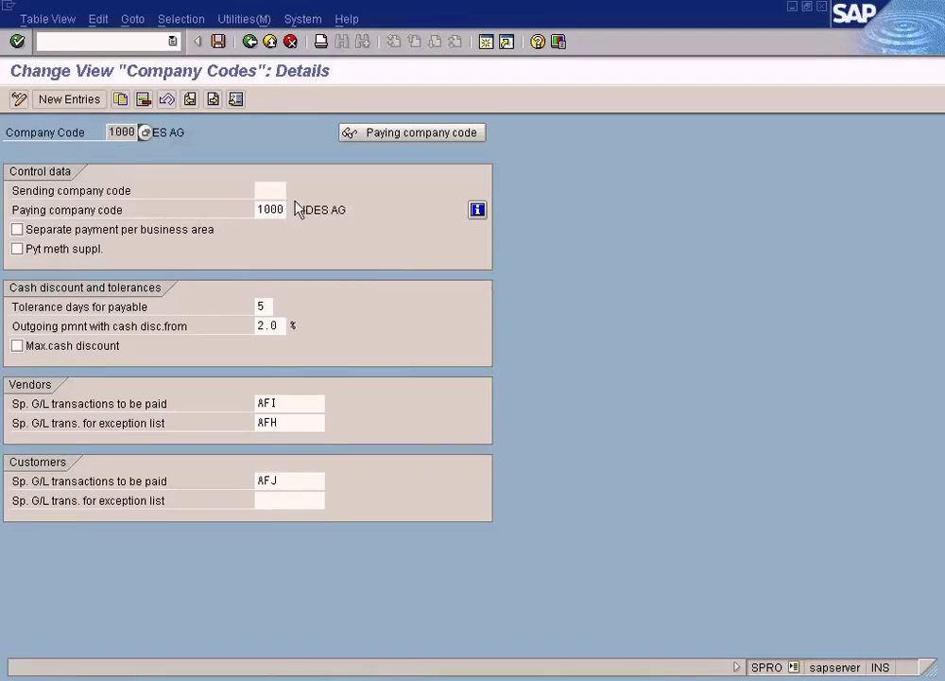
# Review the paying company code and the vendor special G/L transactions of company code 1000, and return to the company code overview
pyautogui.click(271, 210)
pyautogui.click(271, 401)
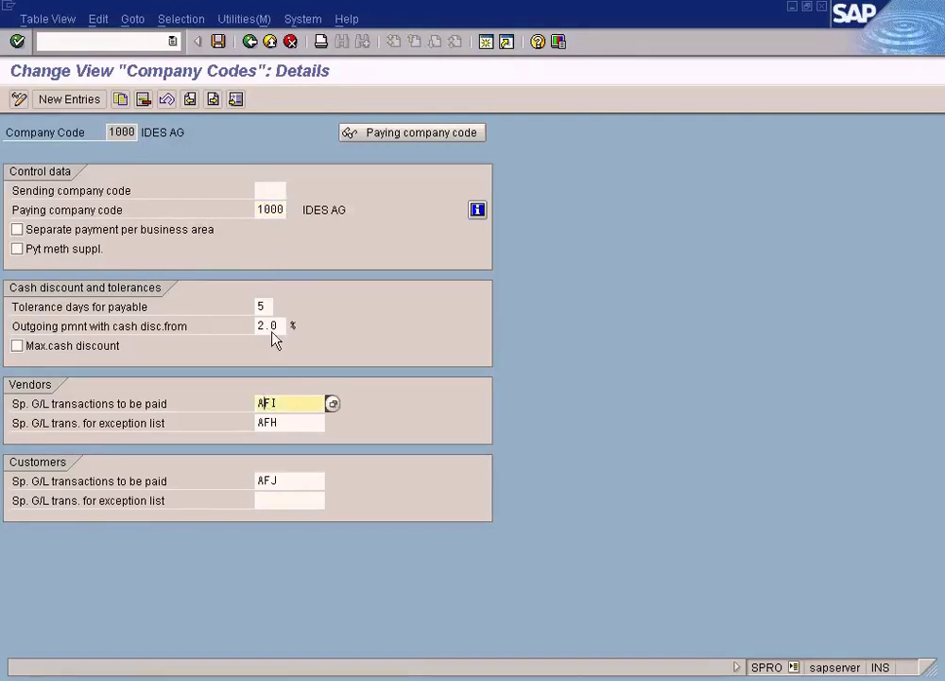
pyautogui.click(252, 44)
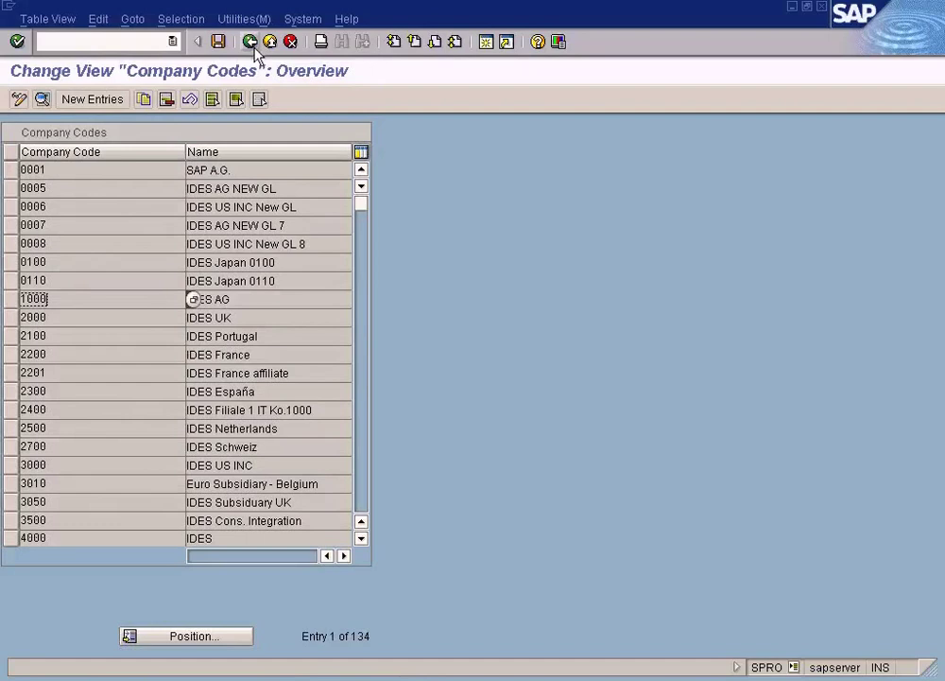
# Start a new company code entry for sun and enter sun as its paying company code
pyautogui.click(92, 99)
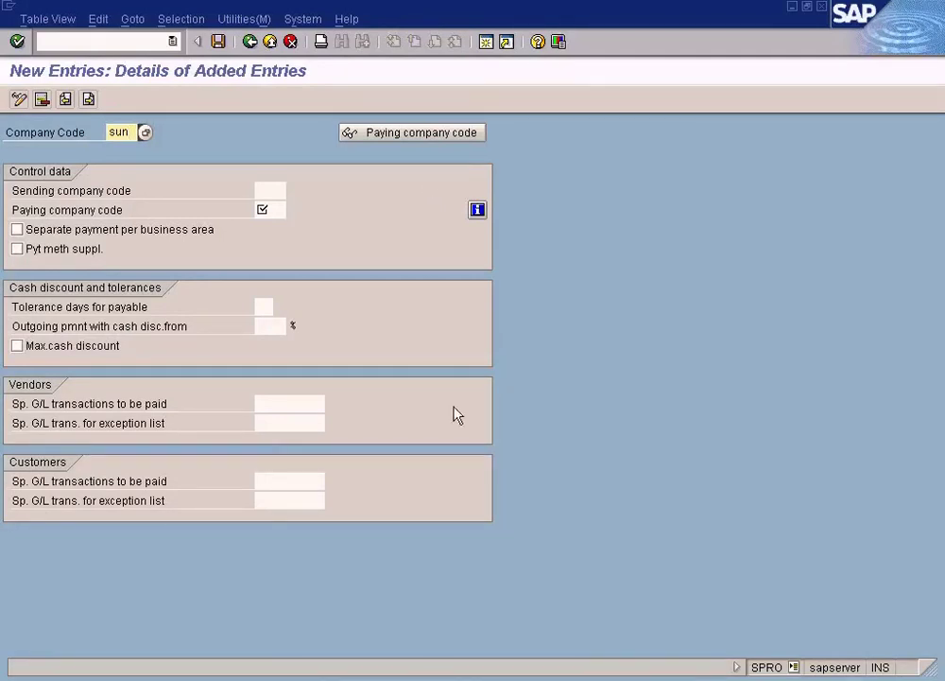
pyautogui.click(281, 207)
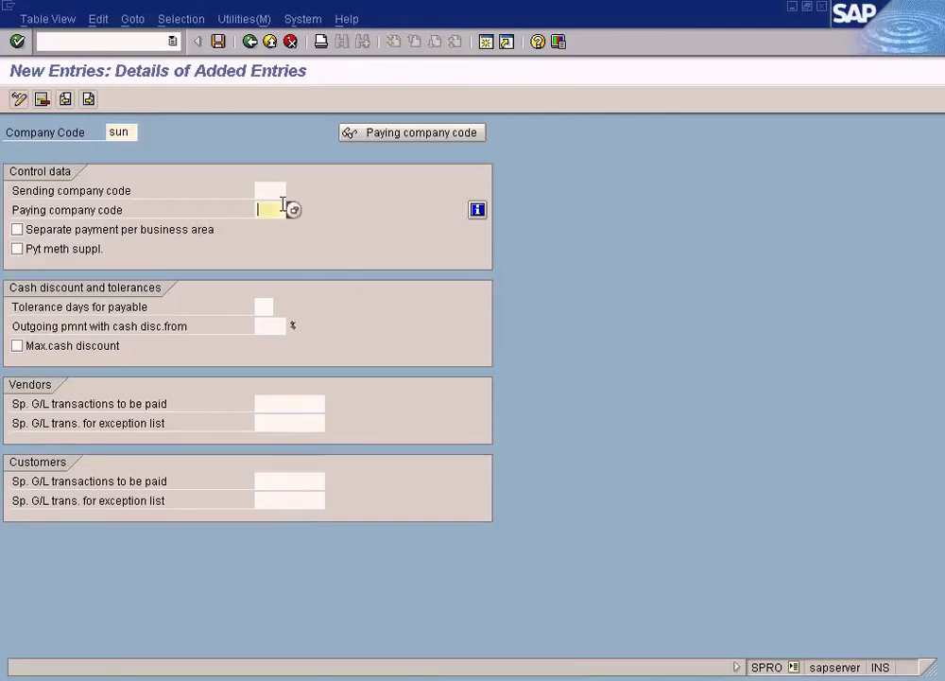
pyautogui.write('sun')
pyautogui.click(268, 189)
pyautogui.click(271, 206)
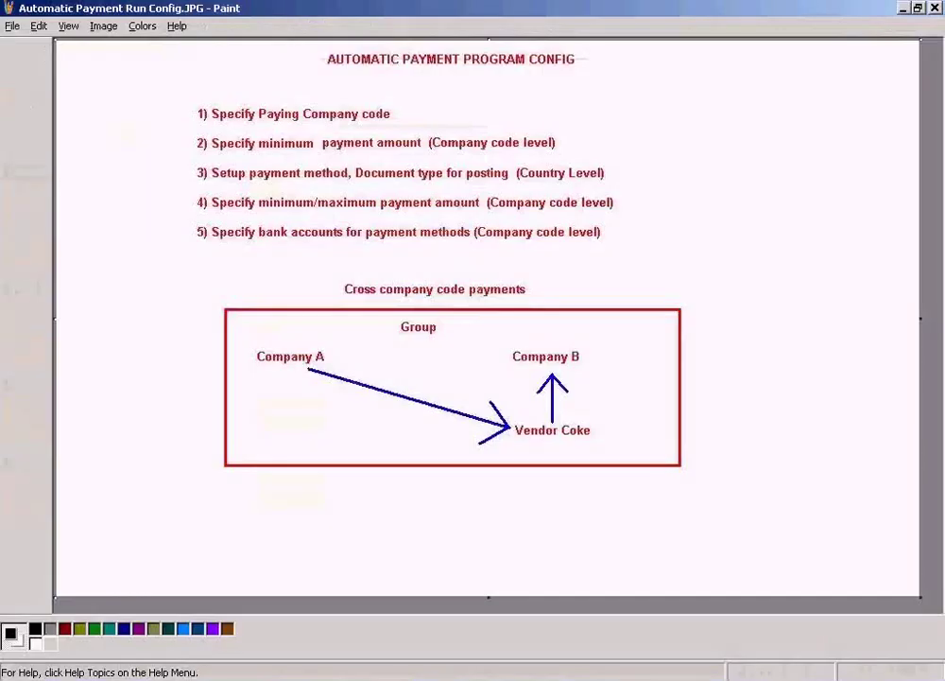
# Switch to the outline in Paint and frame the Cross company code payments diagram with a rectangular selection
pyautogui.hotkey('alt', 'Tab')
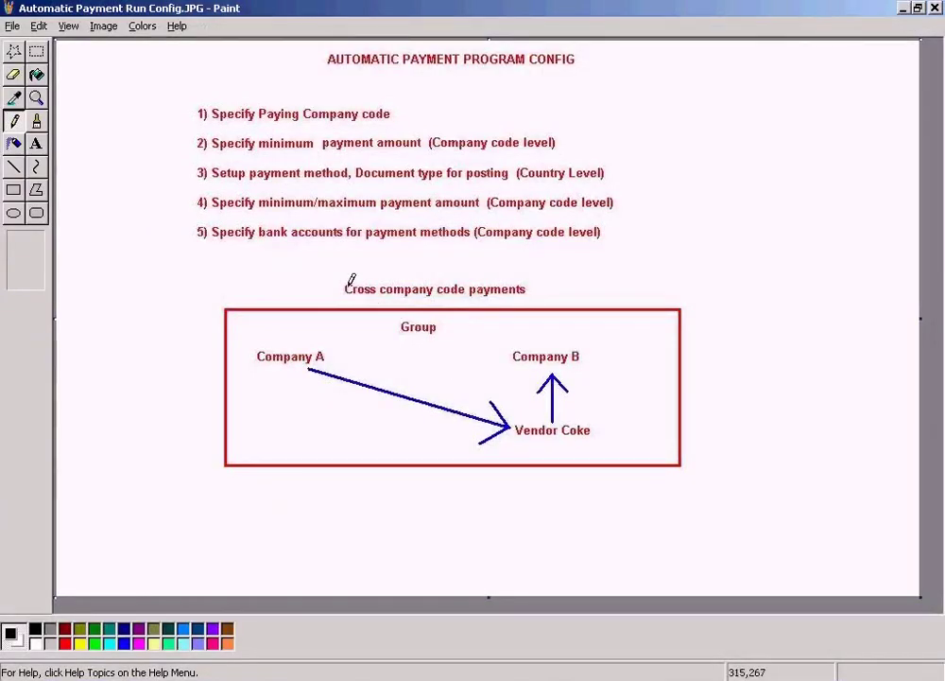
pyautogui.click(37, 51)
pyautogui.moveTo(192, 265); pyautogui.dragTo(699, 485)
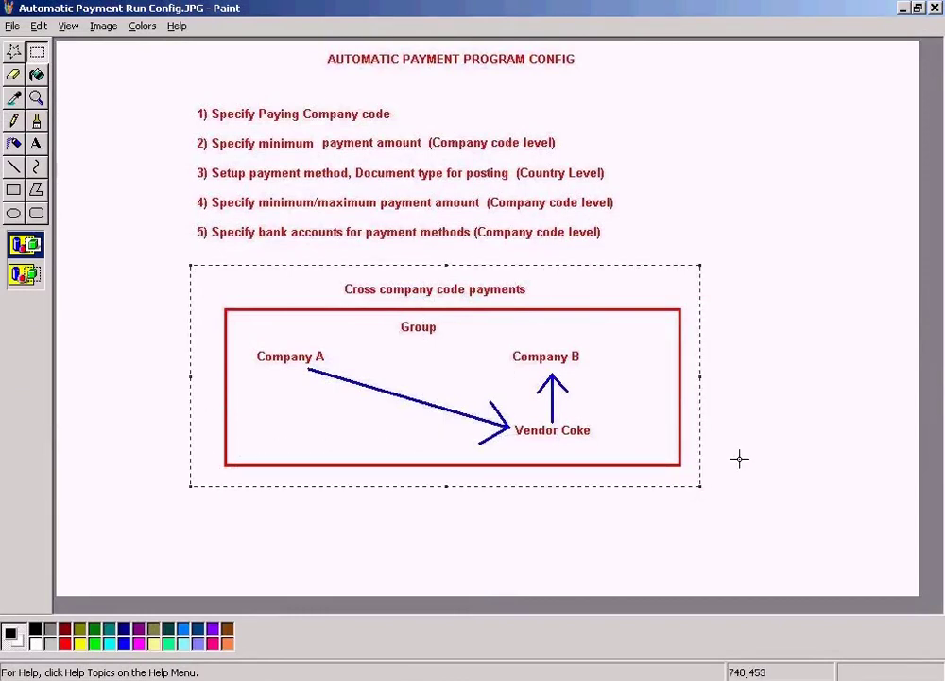
# Back in SAP, examine the Company Code, Sending company code and Paying company code fields of the new entry
pyautogui.hotkey('alt', 'Tab')
pyautogui.click(122, 132)
pyautogui.click(261, 189)
pyautogui.click(268, 209)
pyautogui.click(123, 132)
pyautogui.click(268, 190)
pyautogui.click(270, 209)
pyautogui.click(111, 132)
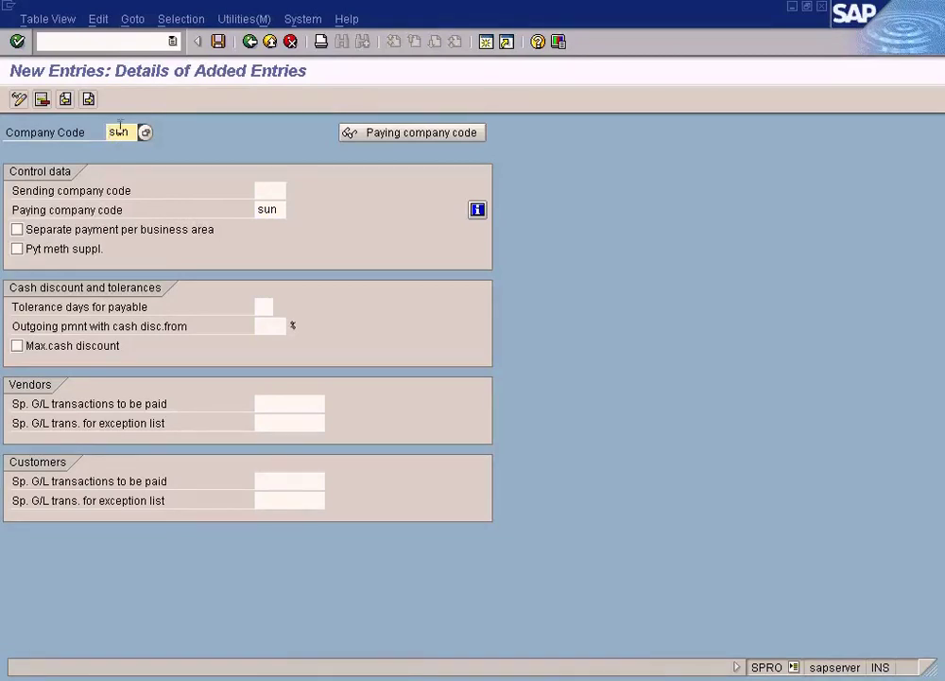
pyautogui.click(270, 209)
pyautogui.click(274, 190)
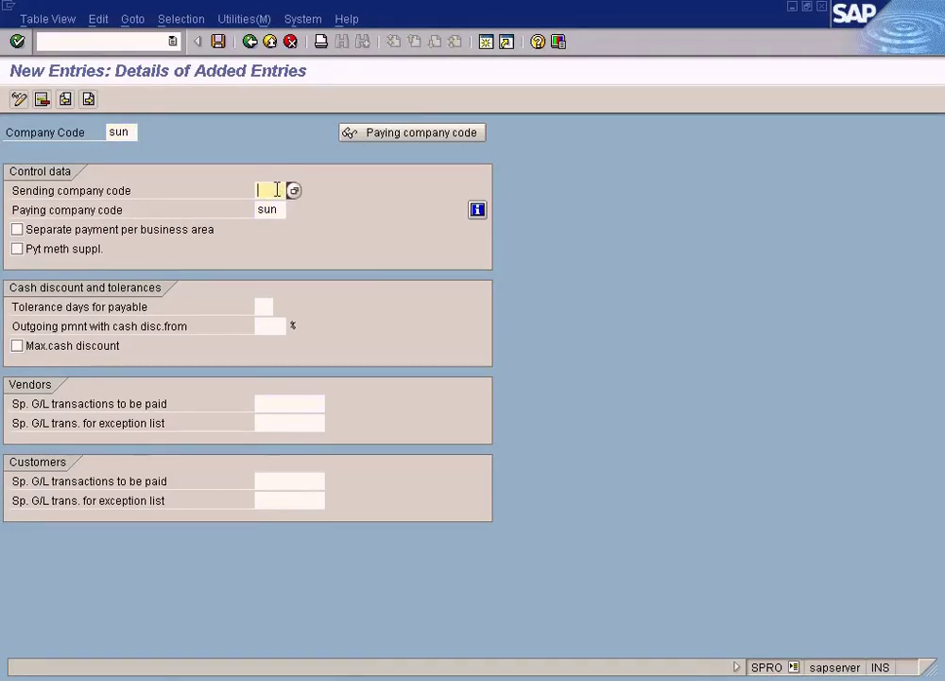
pyautogui.click(274, 209)
pyautogui.click(276, 190)
pyautogui.click(275, 210)
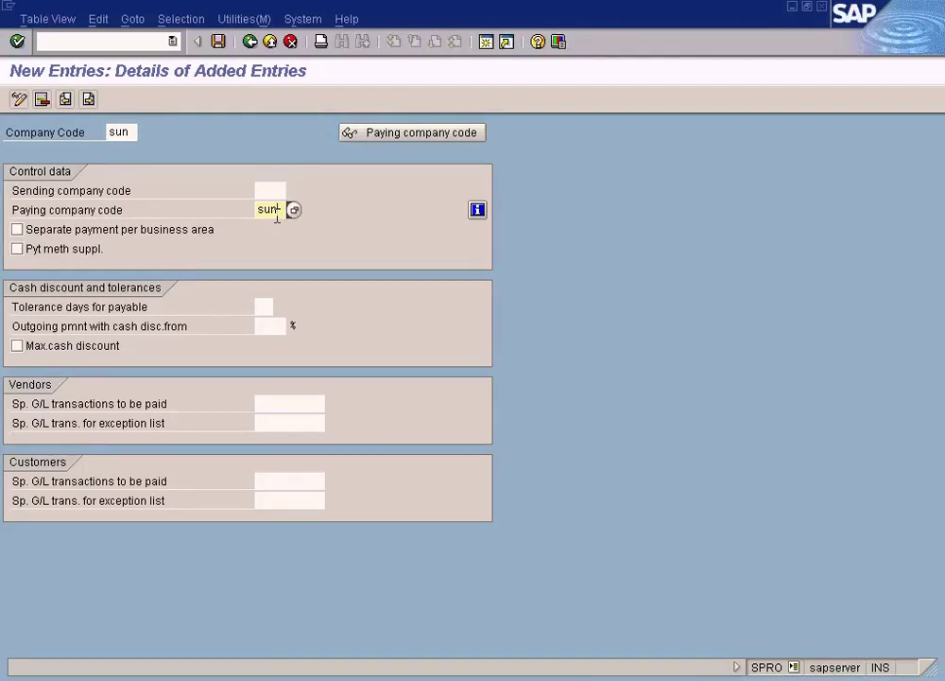
# Compare the new entry's company code and paying company code with the Company A and Company B diagram in Paint, ending in SAP
pyautogui.hotkey('alt', 'Tab')
pyautogui.click(119, 132)
pyautogui.doubleClick(119, 132)
pyautogui.click(274, 209)
pyautogui.hotkey('alt', 'Tab')
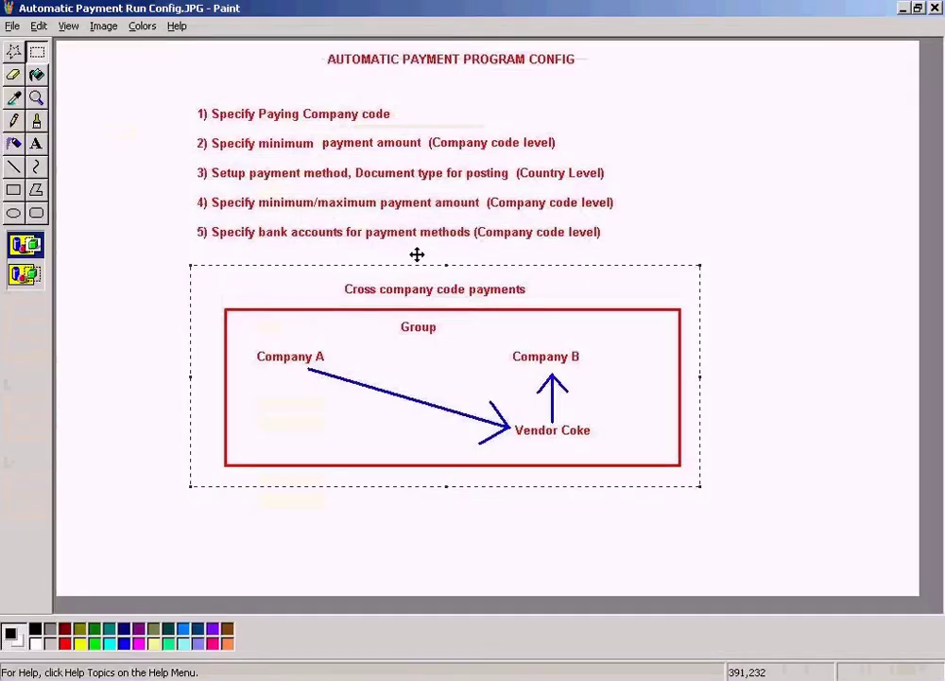
pyautogui.hotkey('alt', 'Tab')
# Replace the new entry's company code with B and its paying company code with A to illustrate cross-company payment
pyautogui.click(128, 132)
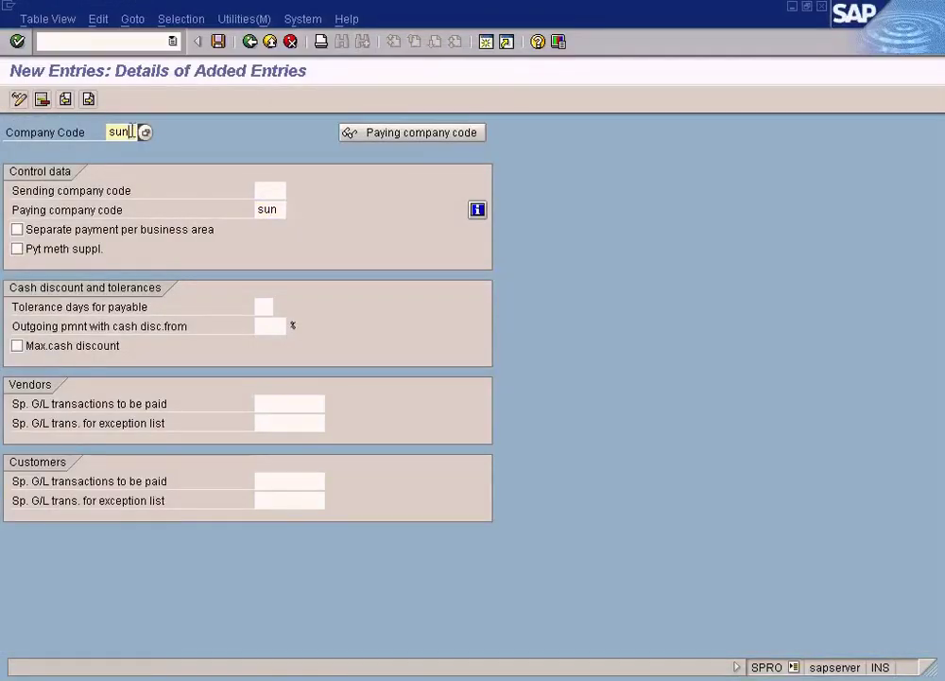
pyautogui.moveTo(129, 132); pyautogui.dragTo(107, 132)
pyautogui.write('B')
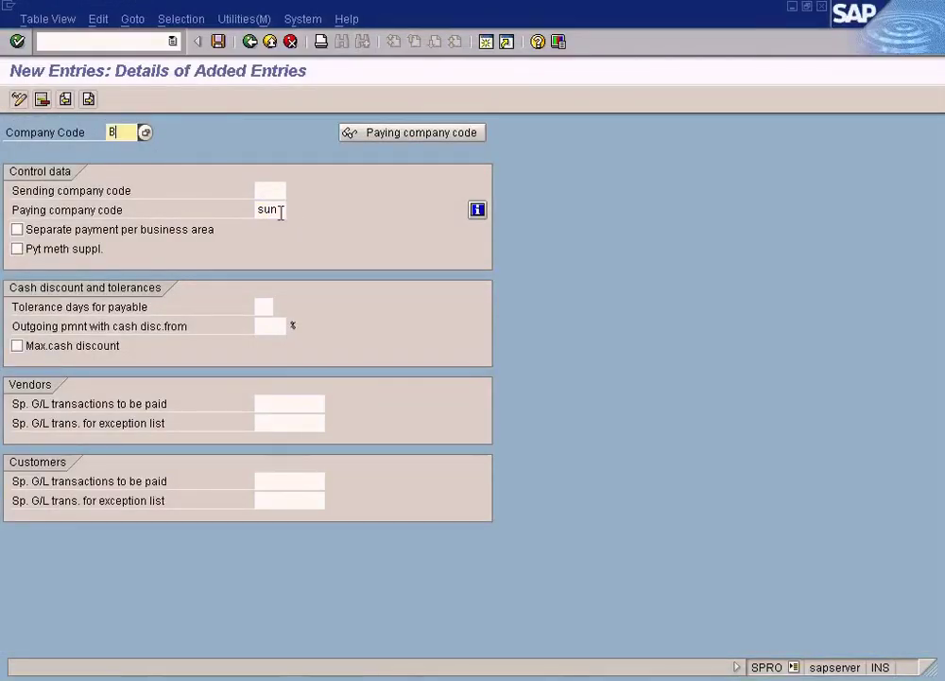
pyautogui.doubleClick(284, 210)
pyautogui.write('A')
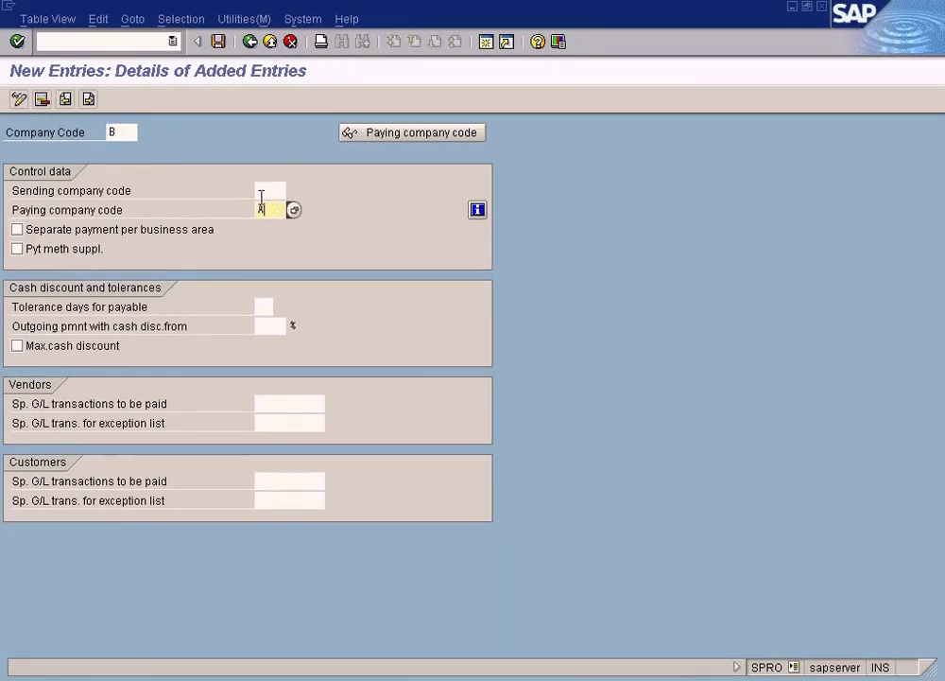
# Check the B and A example entry against the cross company code payments diagram in Paint and return to SAP
pyautogui.click(121, 132)
pyautogui.hotkey('alt', 'Tab')
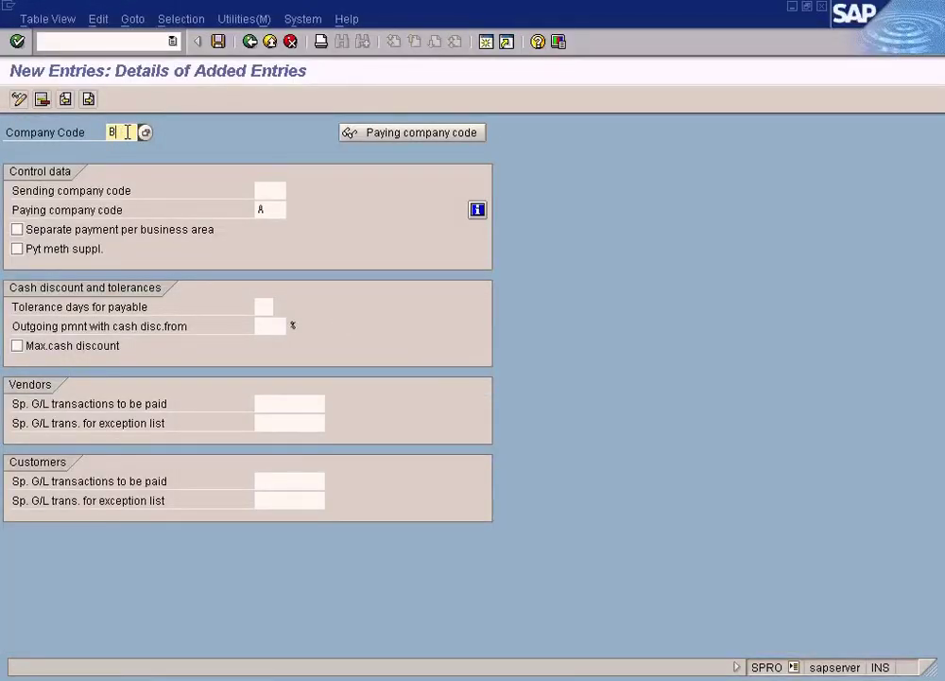
pyautogui.click(280, 209)
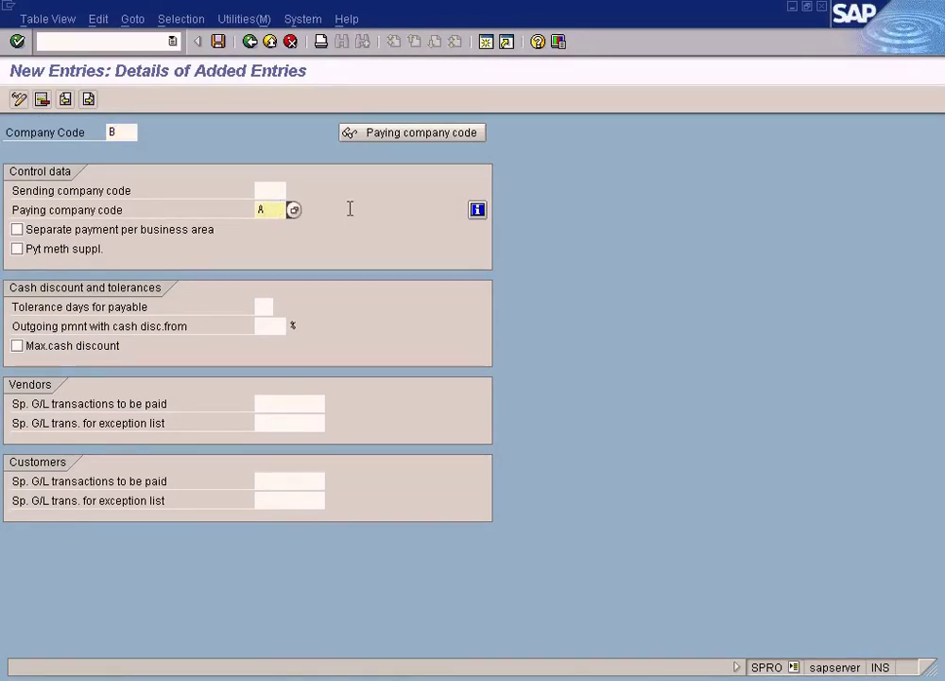
pyautogui.hotkey('alt', 'Tab')
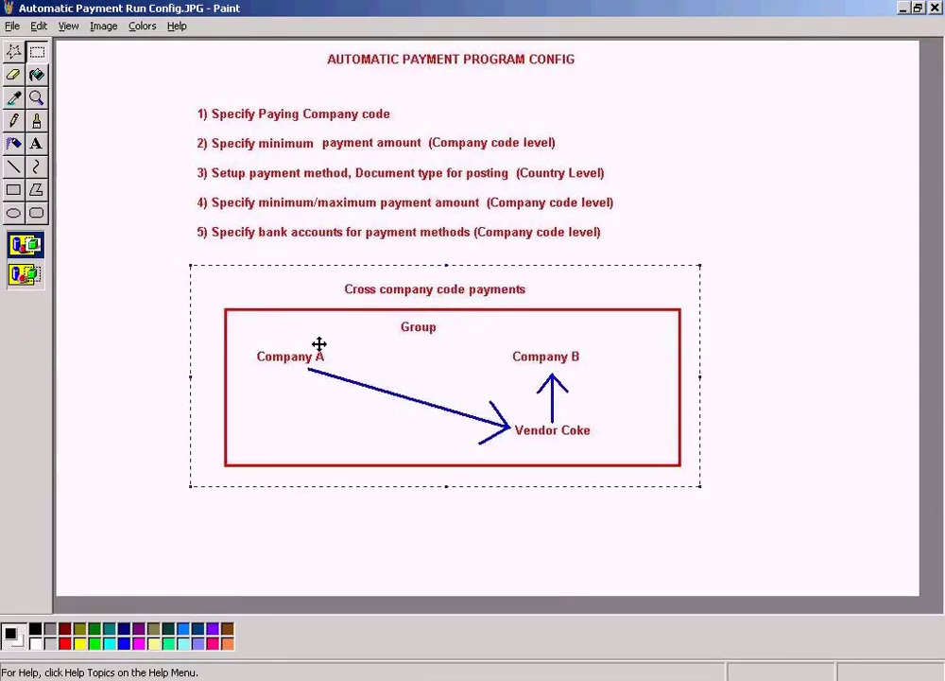
pyautogui.hotkey('alt', 'Tab')
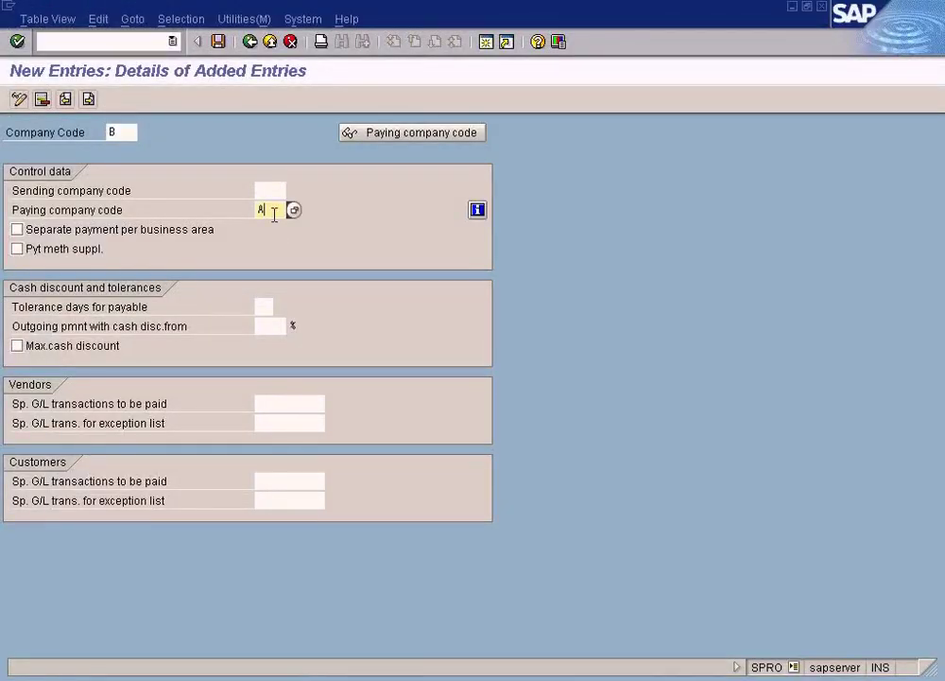
# Change both the company code and the paying company code of the new entry to Sun
pyautogui.click(125, 133)
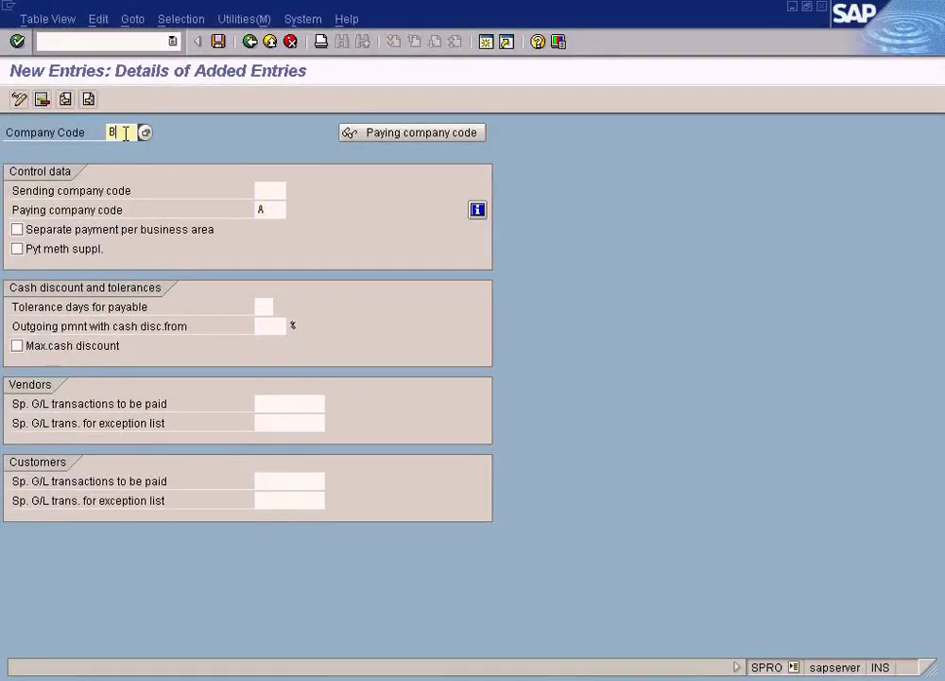
pyautogui.press('BackSpace')
pyautogui.write('SU1')
pyautogui.press('Tab')
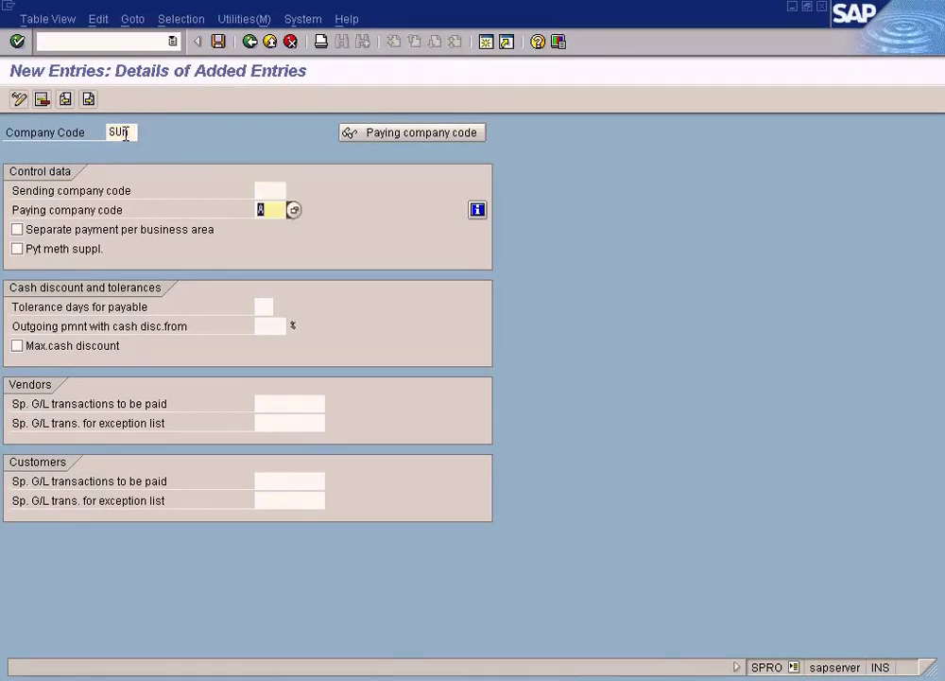
pyautogui.write('SU1')
pyautogui.press('BackSpace')
pyautogui.write('un')
pyautogui.click(125, 133)
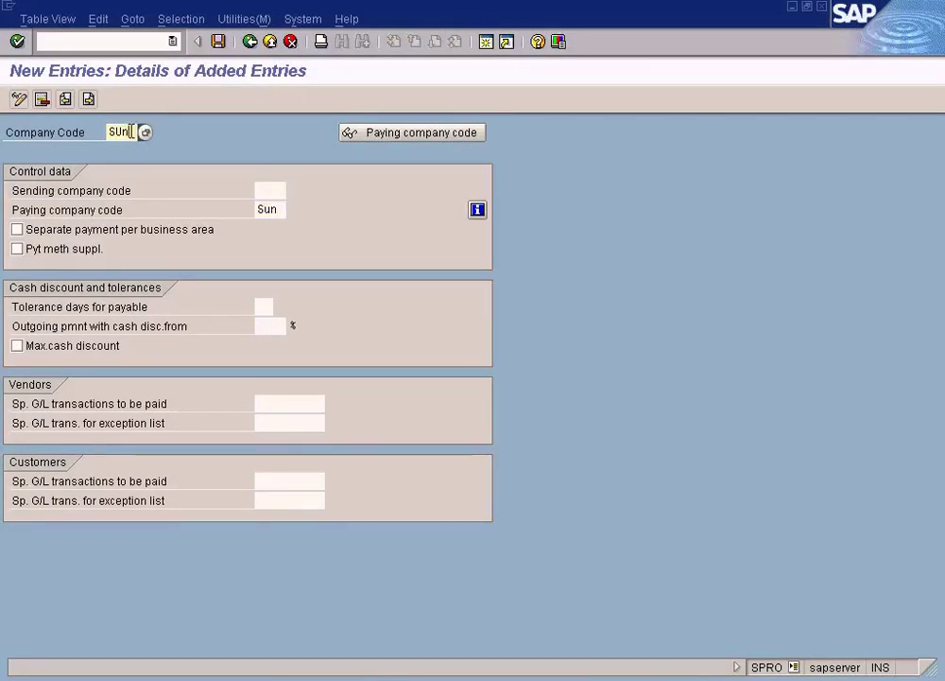
pyautogui.press('BackSpace')
pyautogui.press('BackSpace')
pyautogui.write('un')
# Review the Sending company code, Company Code and Paying company code fields of the Sun entry, briefly checking the Paint outline
pyautogui.click(270, 190)
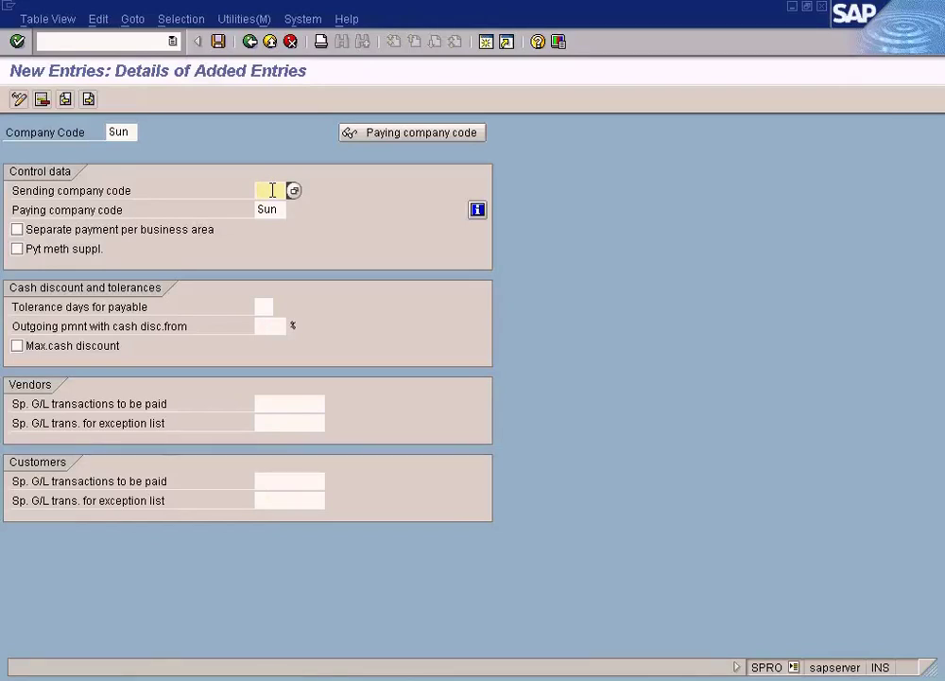
pyautogui.click(115, 132)
pyautogui.click(266, 208)
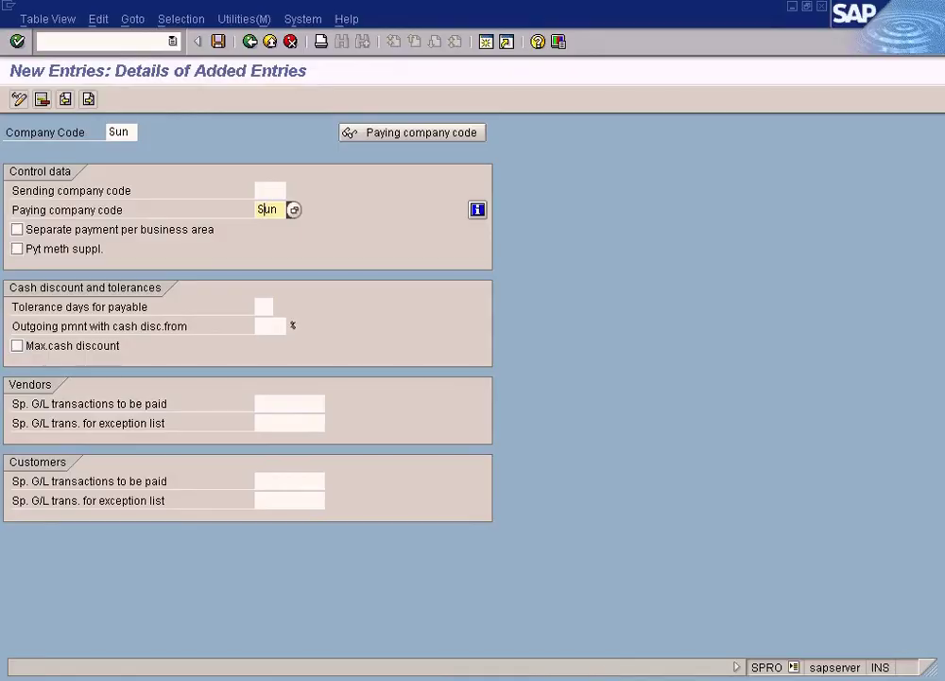
pyautogui.hotkey('alt', 'Tab')
pyautogui.hotkey('alt', 'Tab')
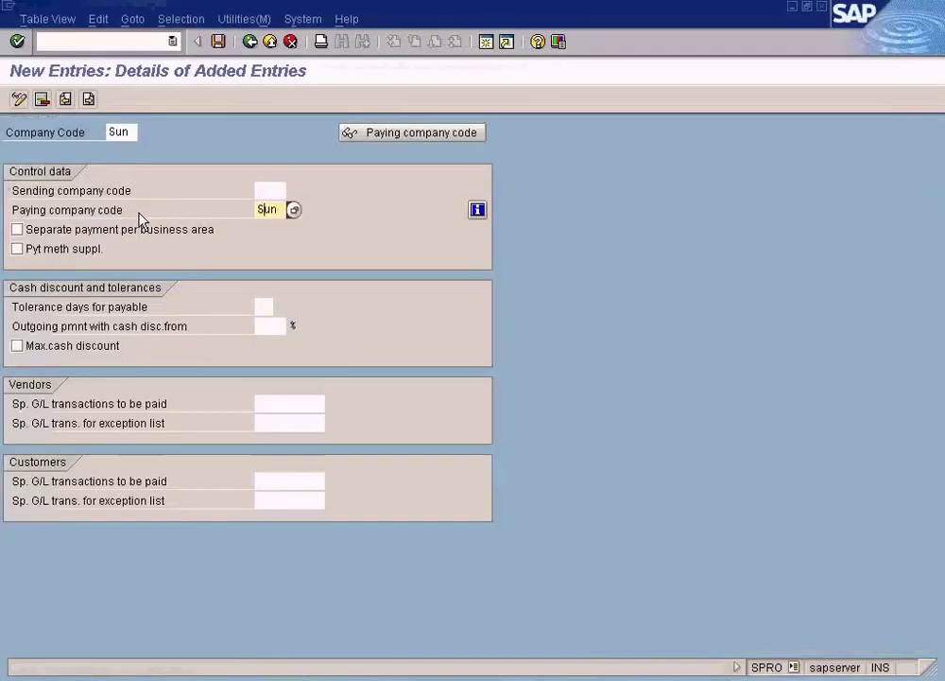
# Enter B as the company code and A as the paying company code again, and point out both fields
pyautogui.moveTo(131, 131); pyautogui.dragTo(97, 131)
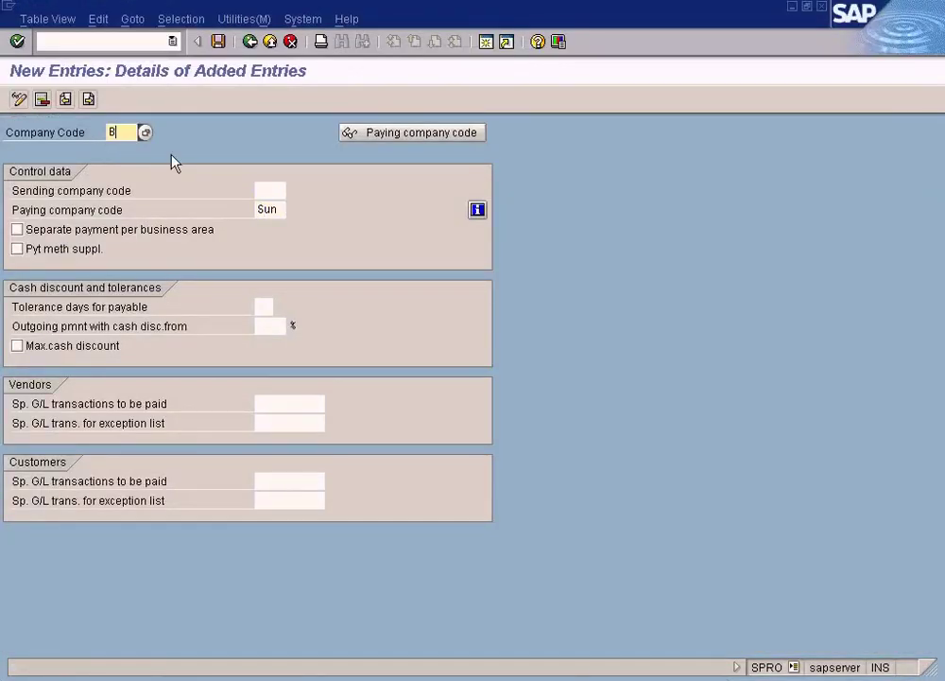
pyautogui.moveTo(282, 209); pyautogui.dragTo(255, 210)
pyautogui.write('A')
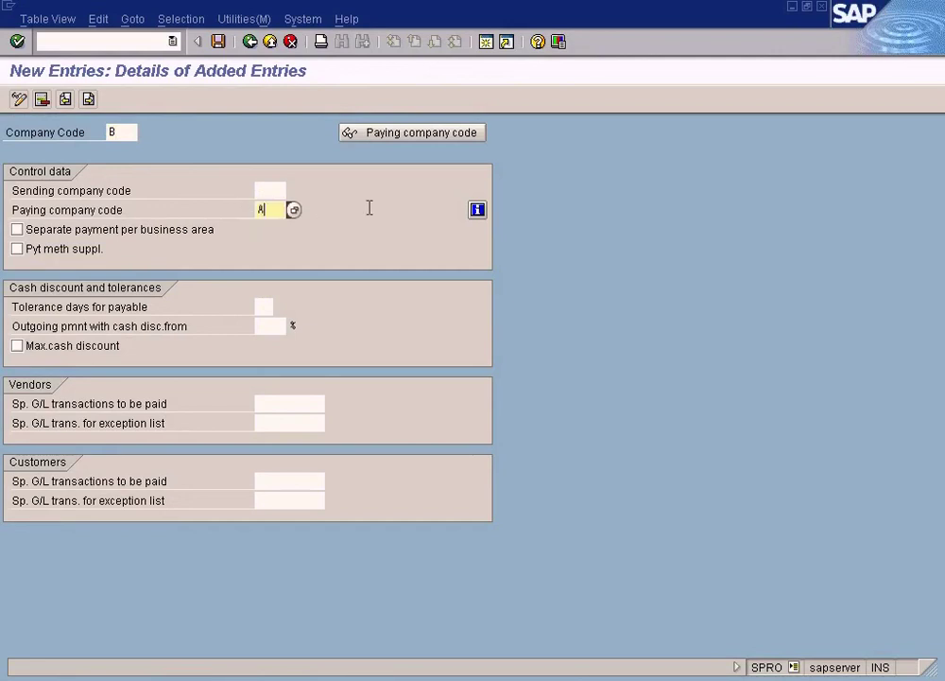
pyautogui.click(125, 132)
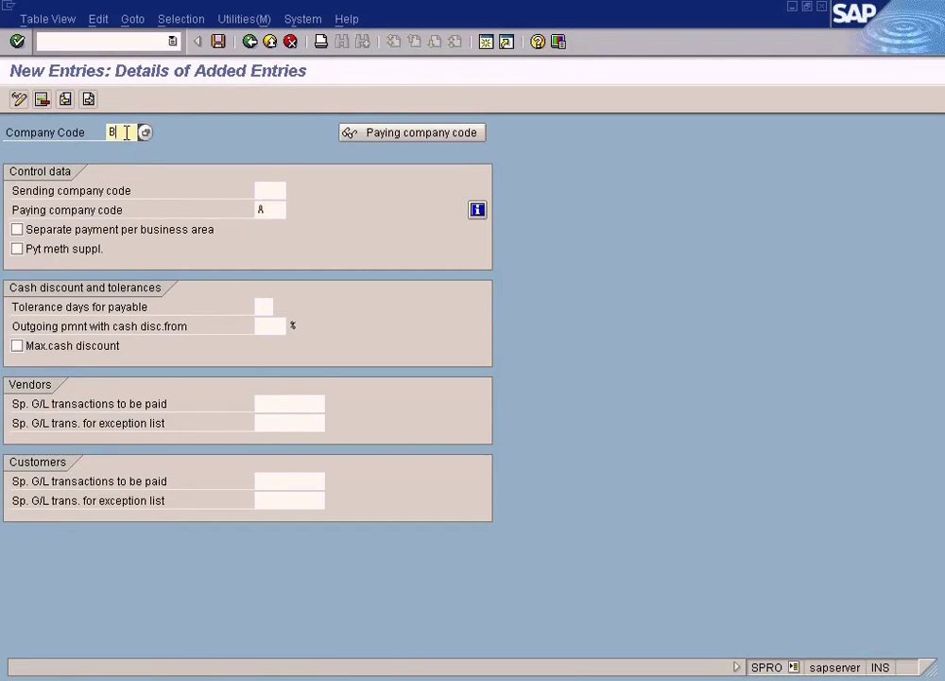
pyautogui.click(281, 210)
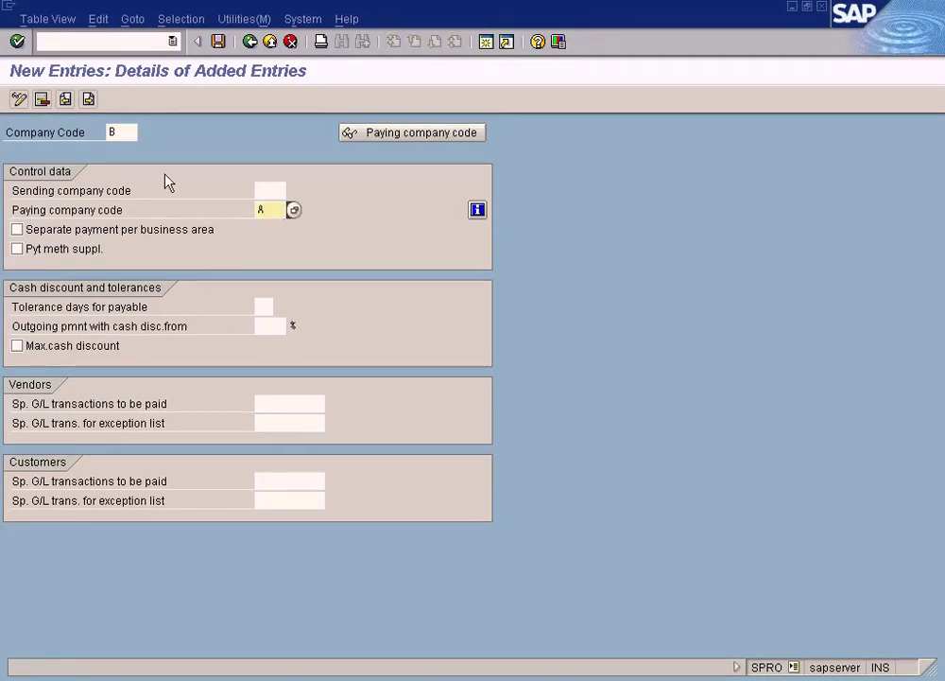
pyautogui.click(118, 132)
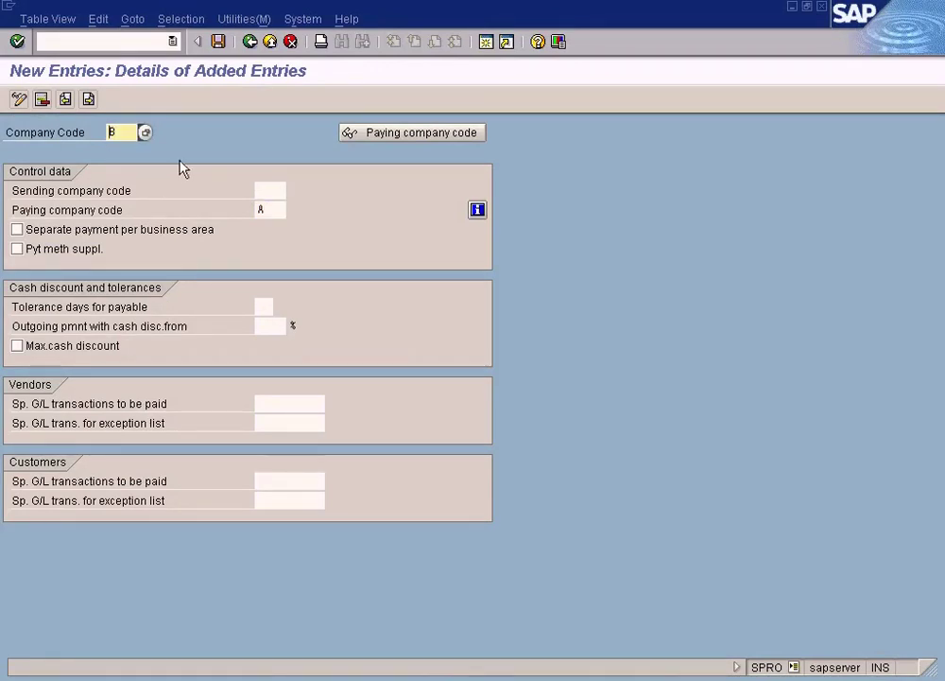
pyautogui.click(273, 209)
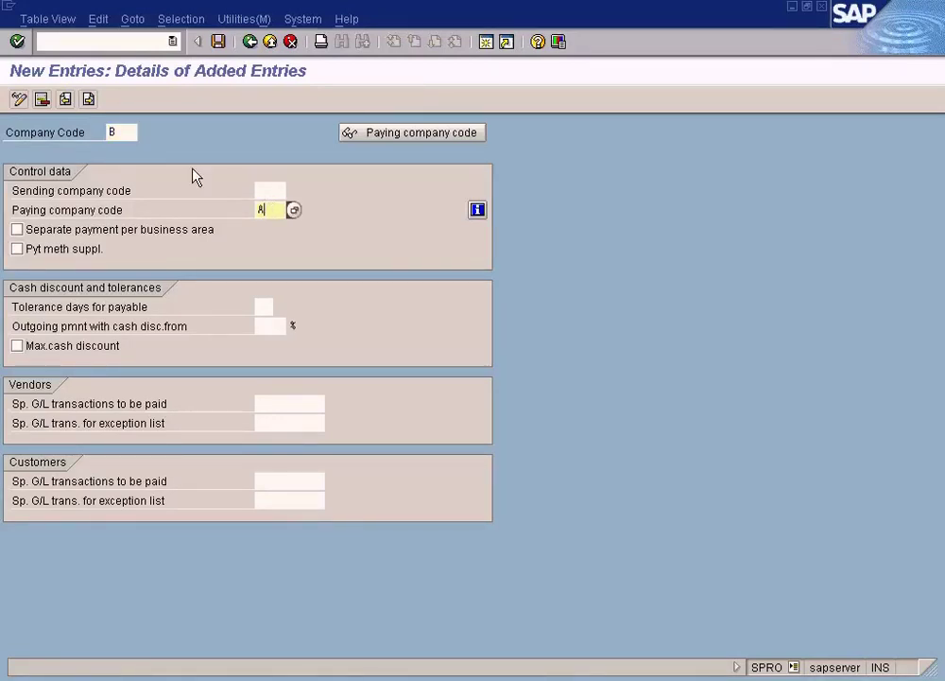
pyautogui.click(131, 134)
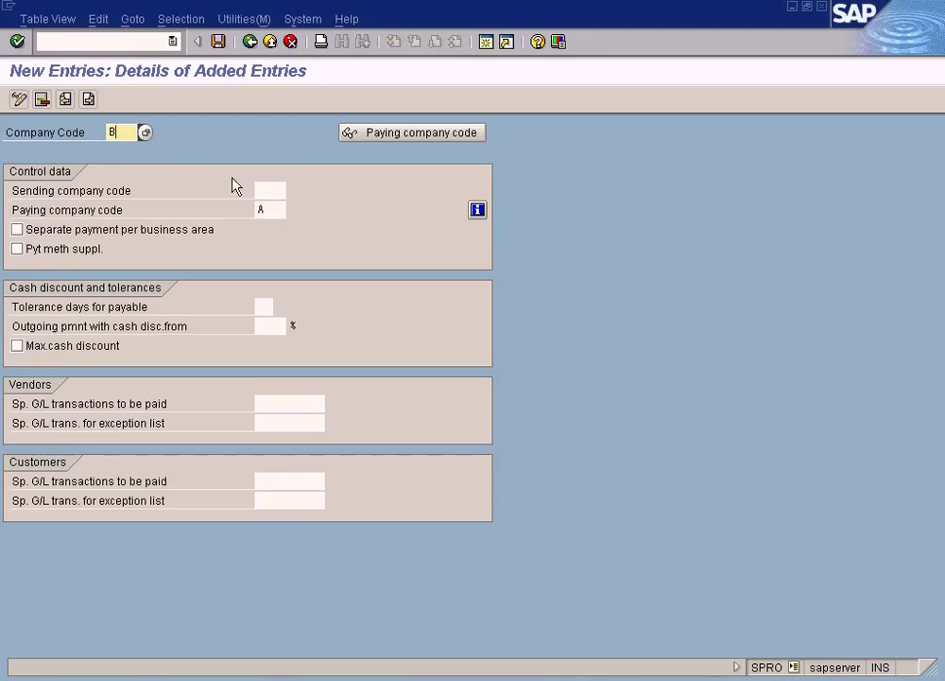
# Open Paint and add a text box of about 304 by 134 pixels with red text on the blank canvas
pyautogui.click(28, 676)
pyautogui.moveTo(120, 487)
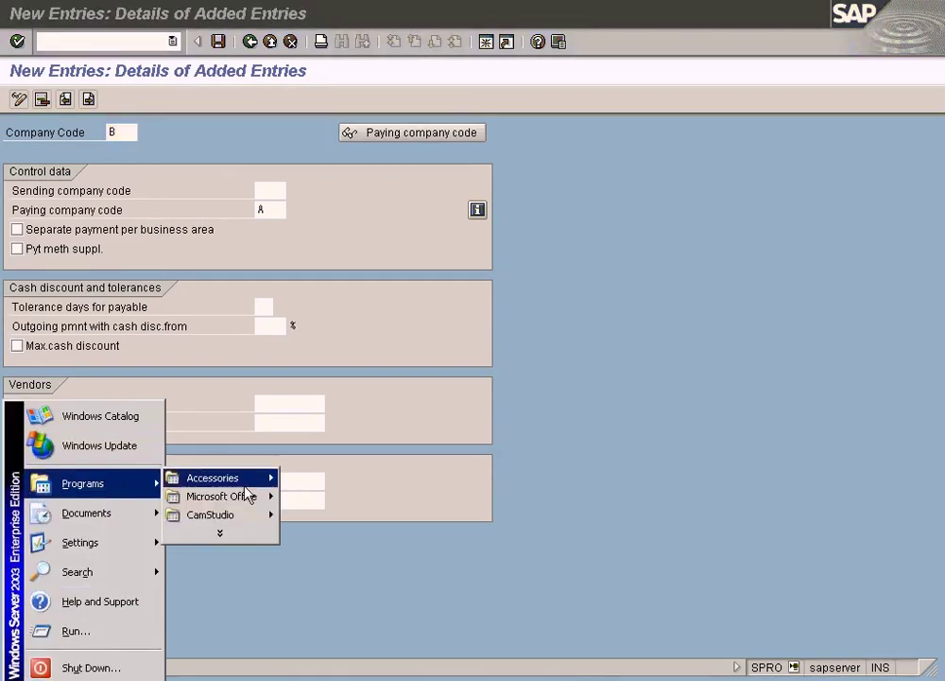
pyautogui.click(307, 514)
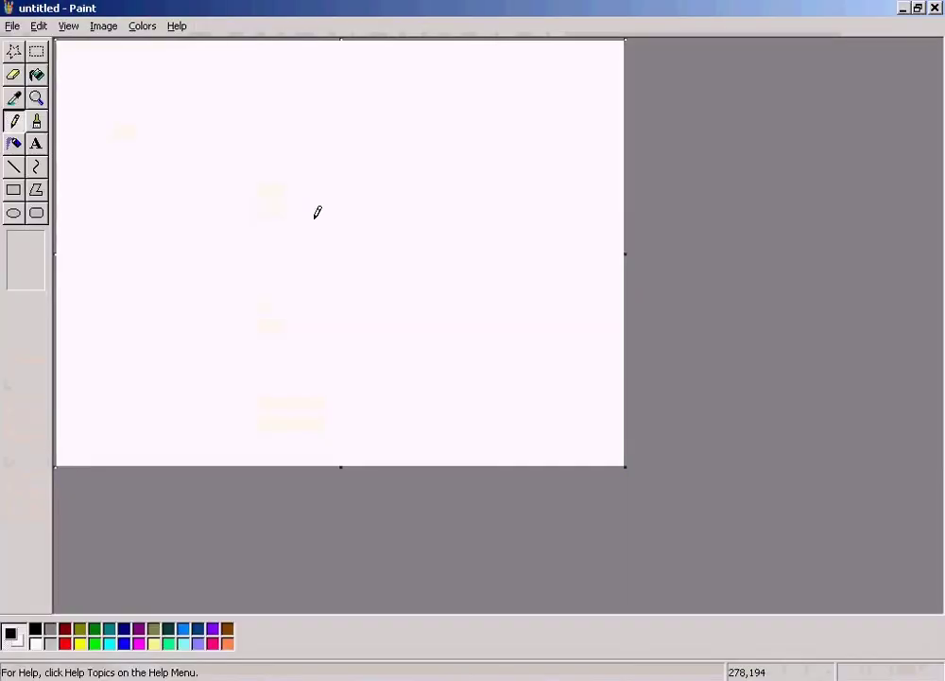
pyautogui.click(36, 143)
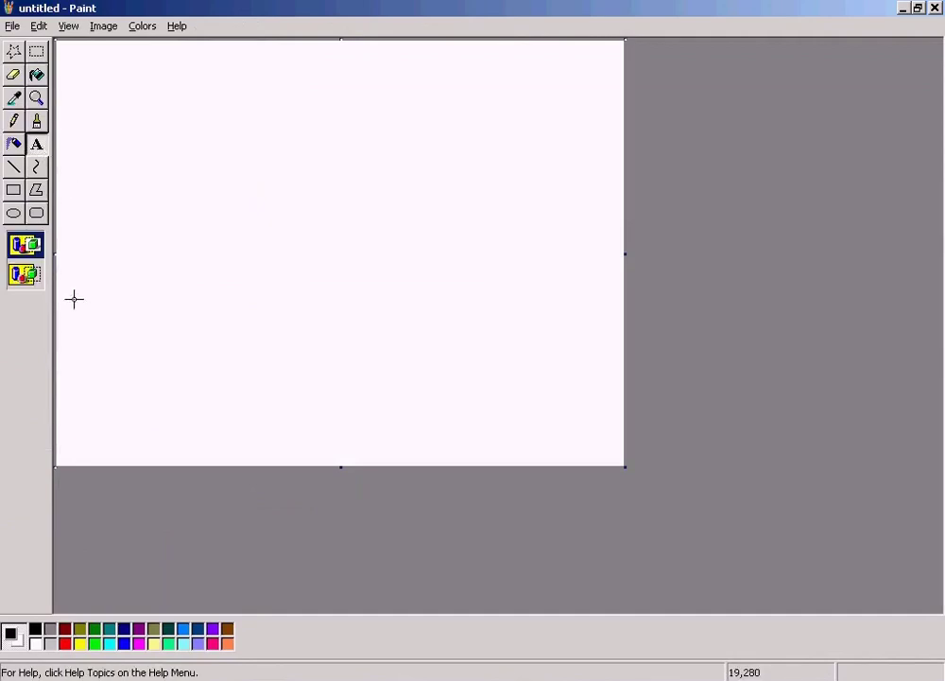
pyautogui.click(64, 643)
pyautogui.moveTo(180, 133); pyautogui.dragTo(461, 256)
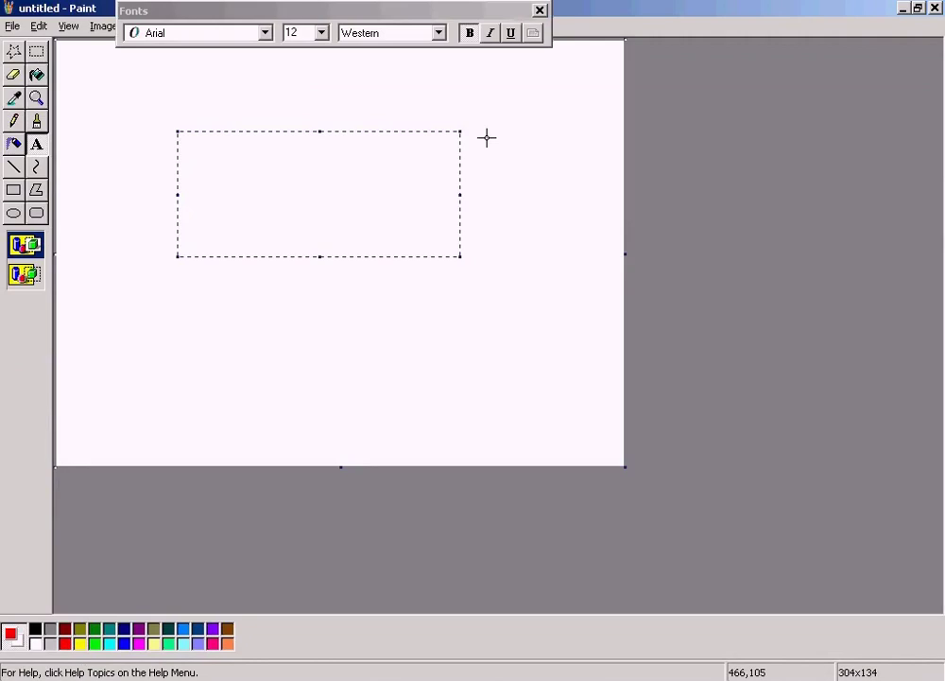
# Enter B and C two lines apart in the text box and put Company in front of the B
pyautogui.write('B')
pyautogui.press('Return')
pyautogui.press('Return')
pyautogui.write('C')
pyautogui.hotkey('ctrl', 'Home')
pyautogui.write('Company')
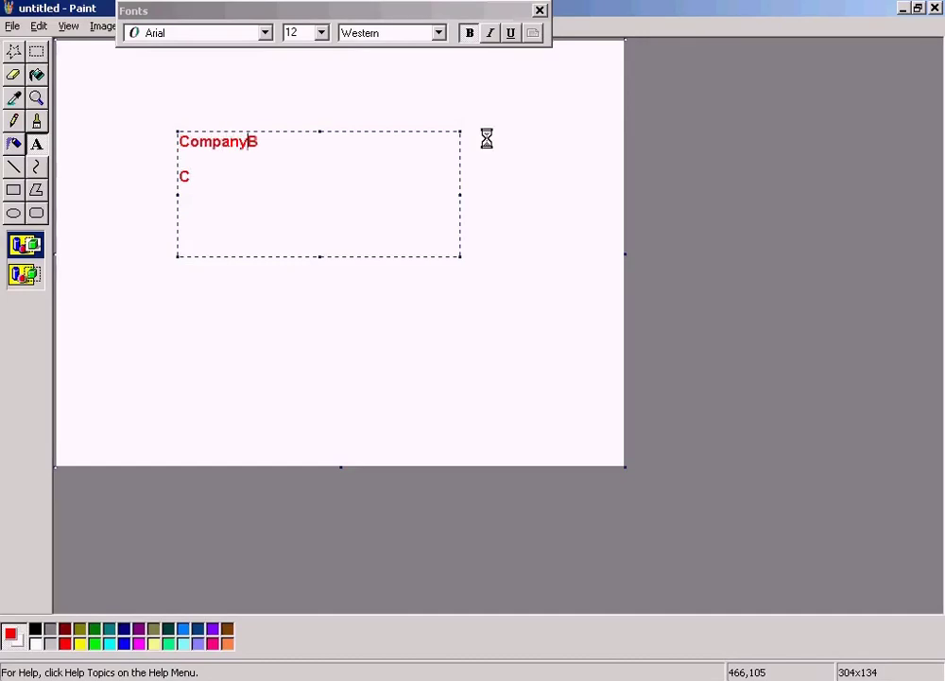
# Put Company in front of the C so the lower line reads Company C
pyautogui.press('Down')
pyautogui.press('Down')
pyautogui.write('Cop')
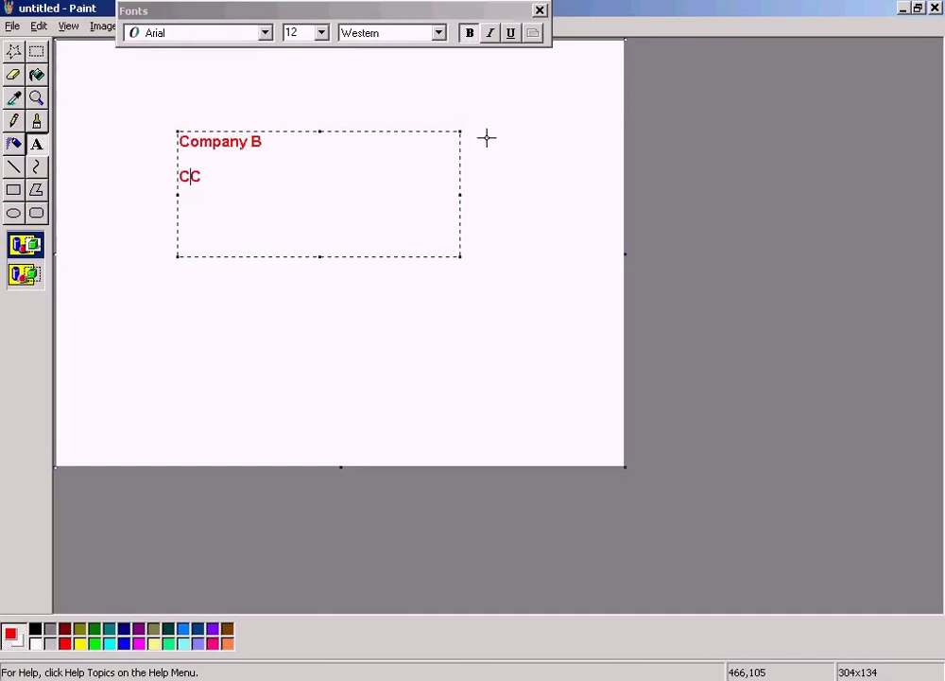
pyautogui.press('BackSpace')
pyautogui.write('mpnay')
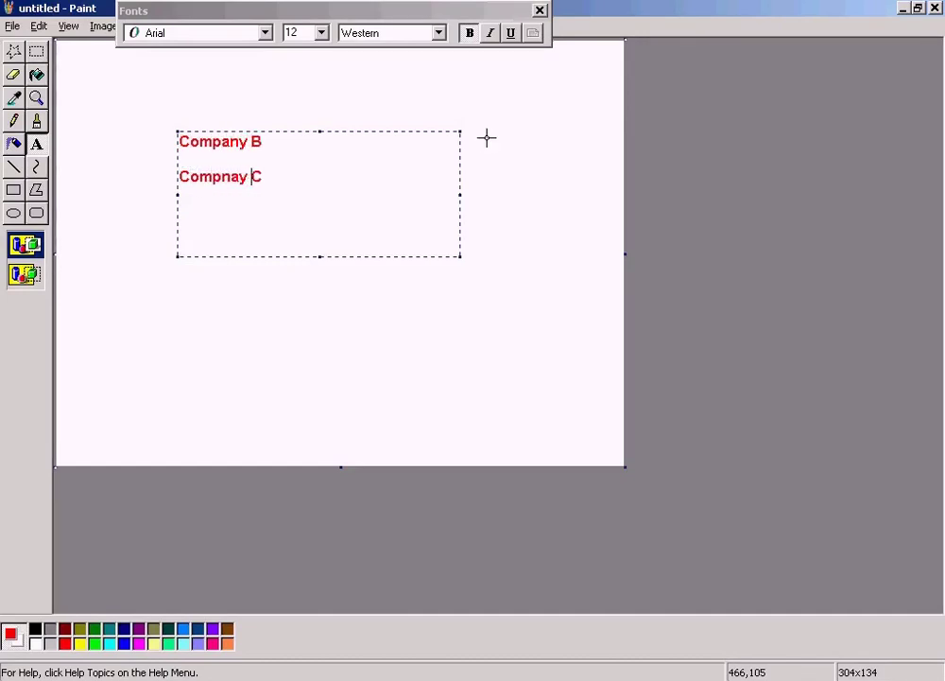
pyautogui.press('BackSpace')
pyautogui.press('BackSpace')
pyautogui.press('BackSpace')
pyautogui.press('BackSpace')
pyautogui.write('any')
# Add an indented Company A line above the Company B and Company C lines
pyautogui.press('Return')
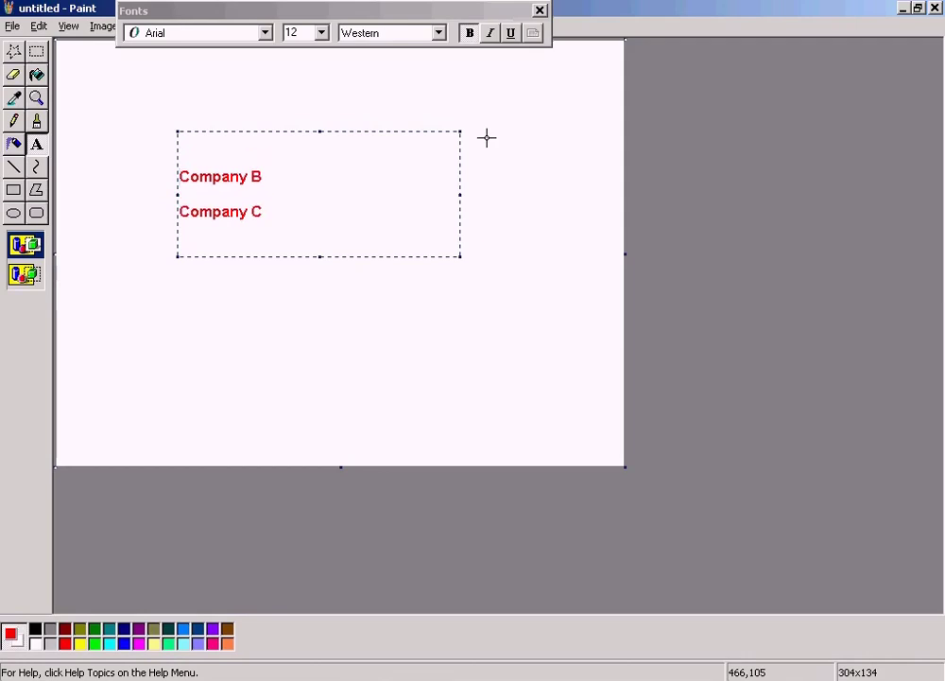
pyautogui.press('Up')
pyautogui.write('Company A')
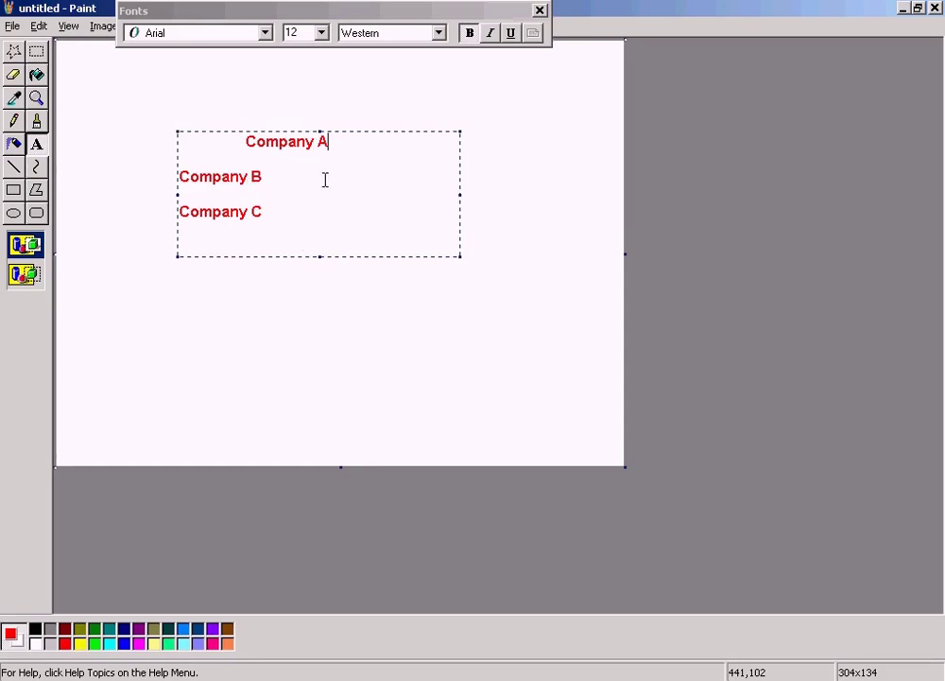
# Point out the Company A, B and C lines in Paint, relating them to SAP's Sending company code field
pyautogui.moveTo(337, 142); pyautogui.dragTo(238, 142)
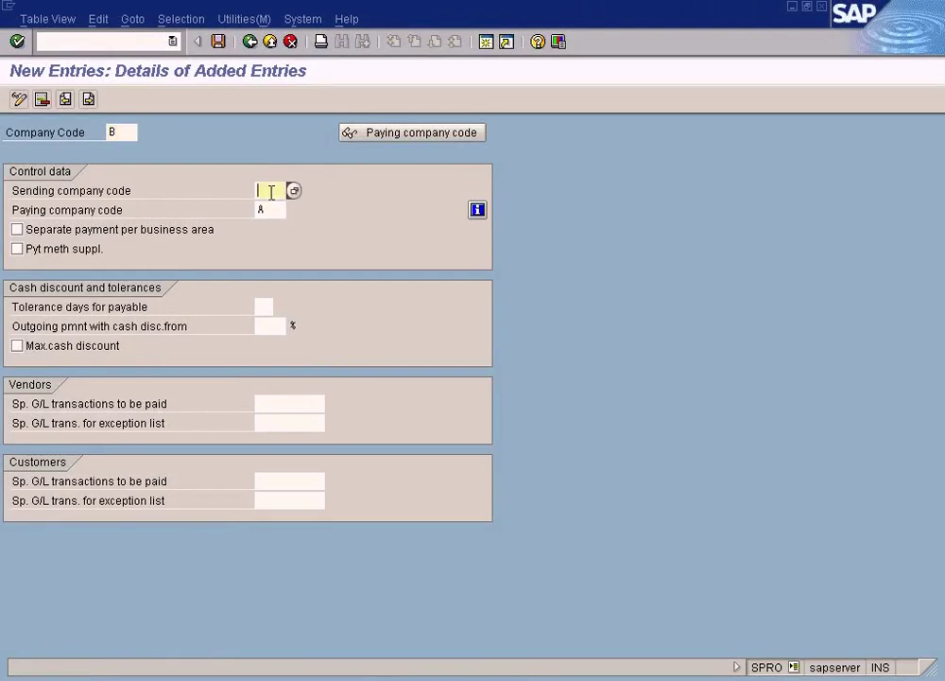
pyautogui.hotkey('alt', 'Tab')
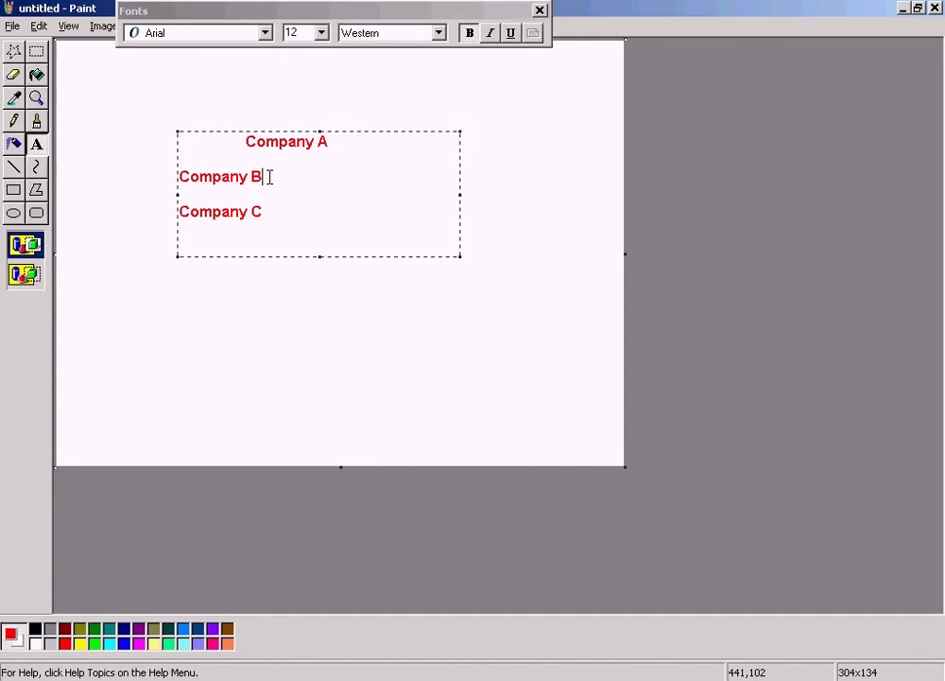
pyautogui.click(272, 210)
pyautogui.click(312, 178)
pyautogui.click(298, 212)
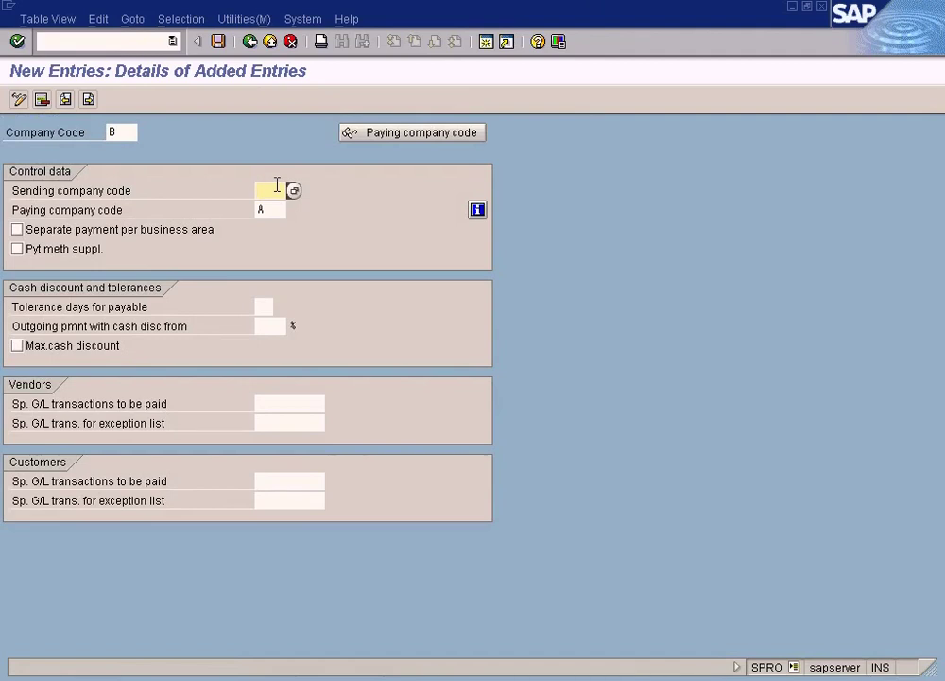
# Try B as the sending company code in SAP, pointing out Company B in the Paint outline
pyautogui.write('B')
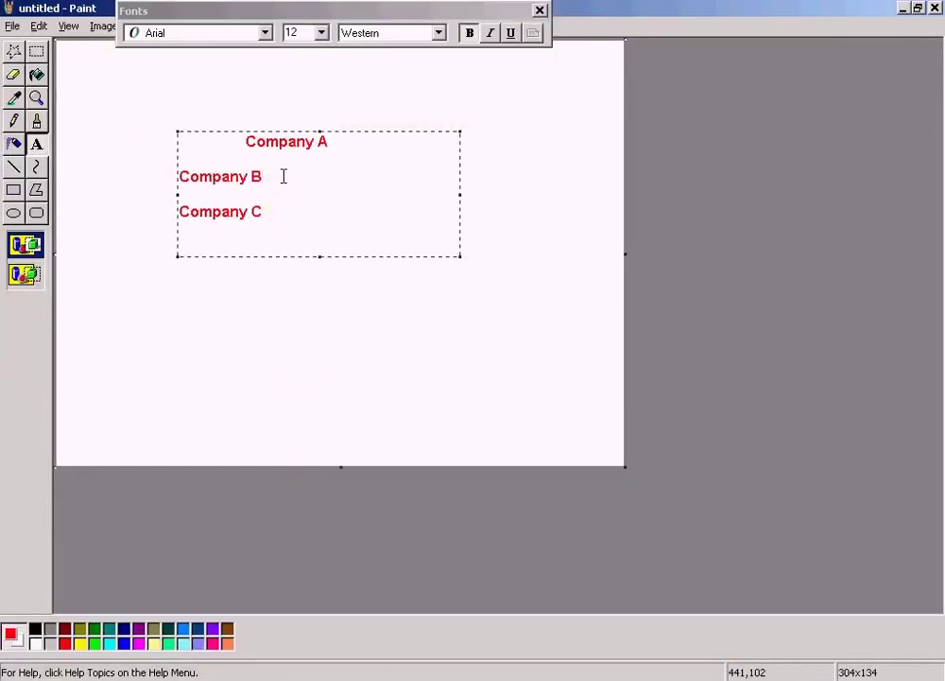
pyautogui.moveTo(284, 176); pyautogui.dragTo(170, 178)
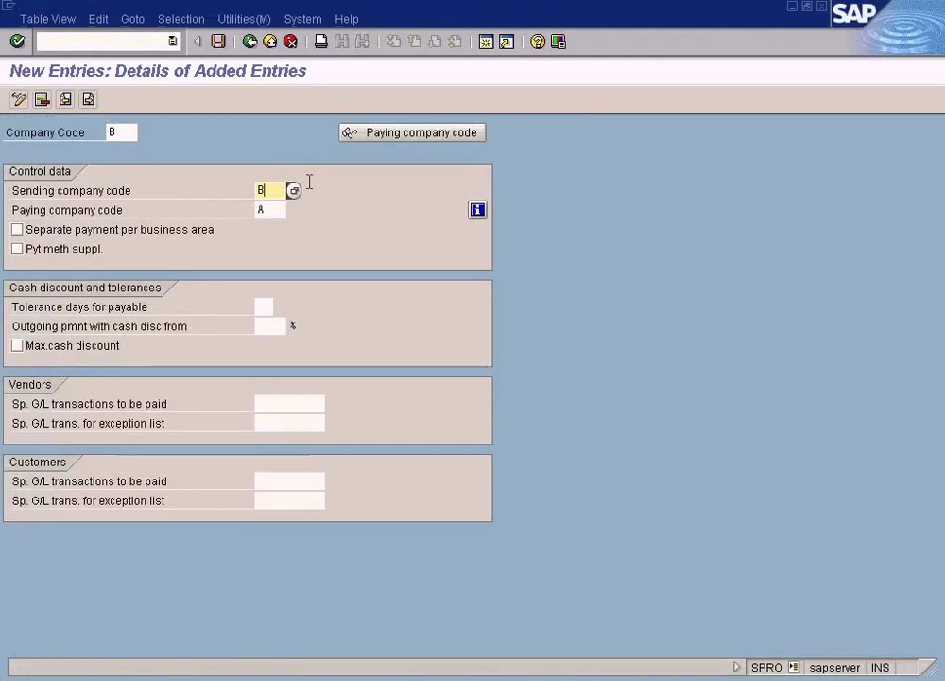
pyautogui.press('BackSpace')
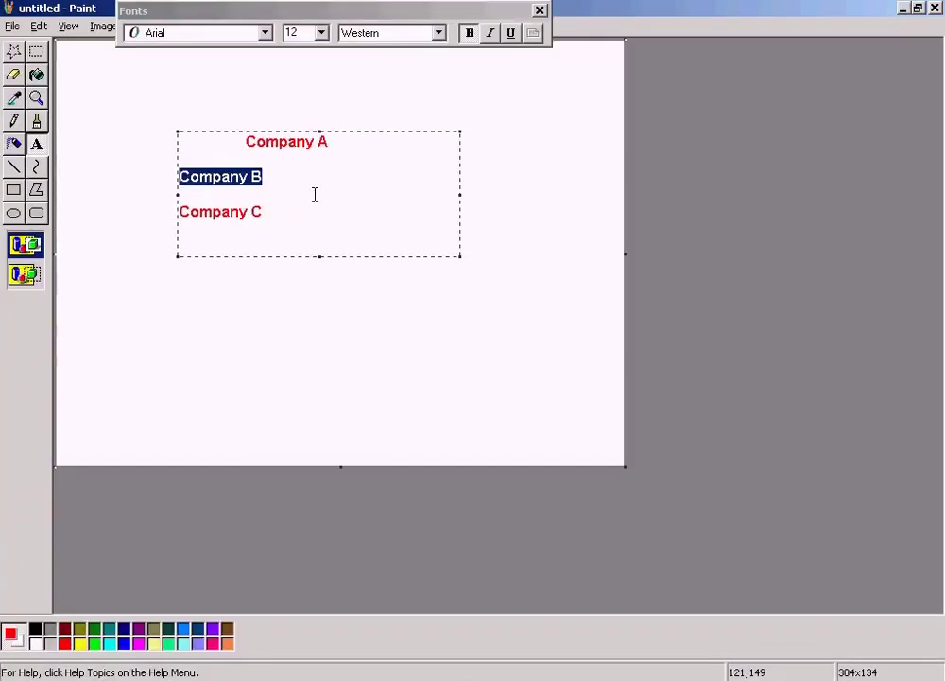
# Finish the text box and close the Paint outline without saving it, returning to SAP
pyautogui.click(315, 193)
pyautogui.click(577, 167)
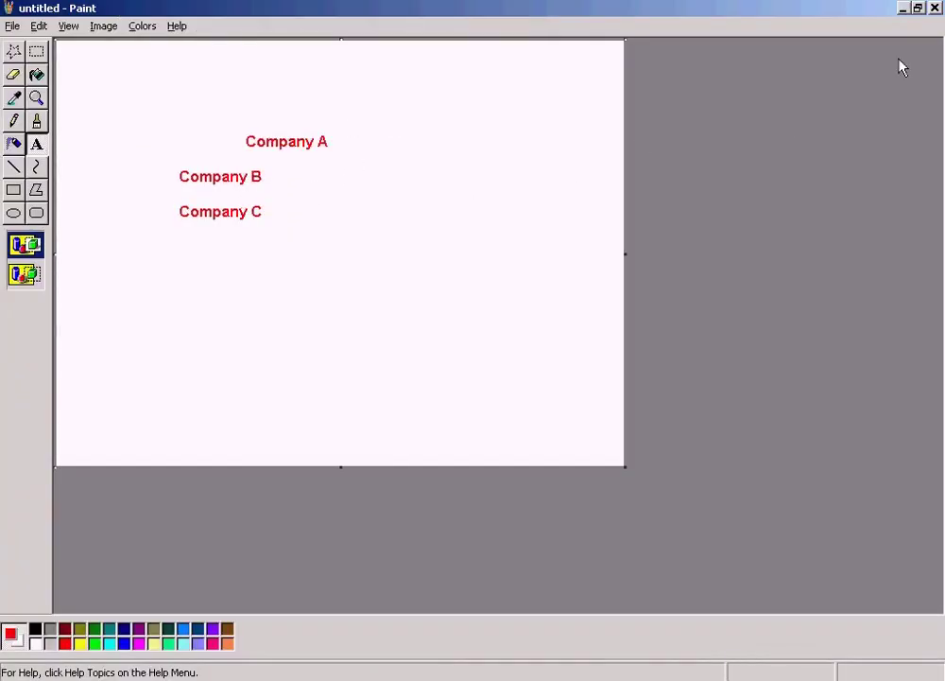
pyautogui.click(935, 8)
pyautogui.click(471, 372)
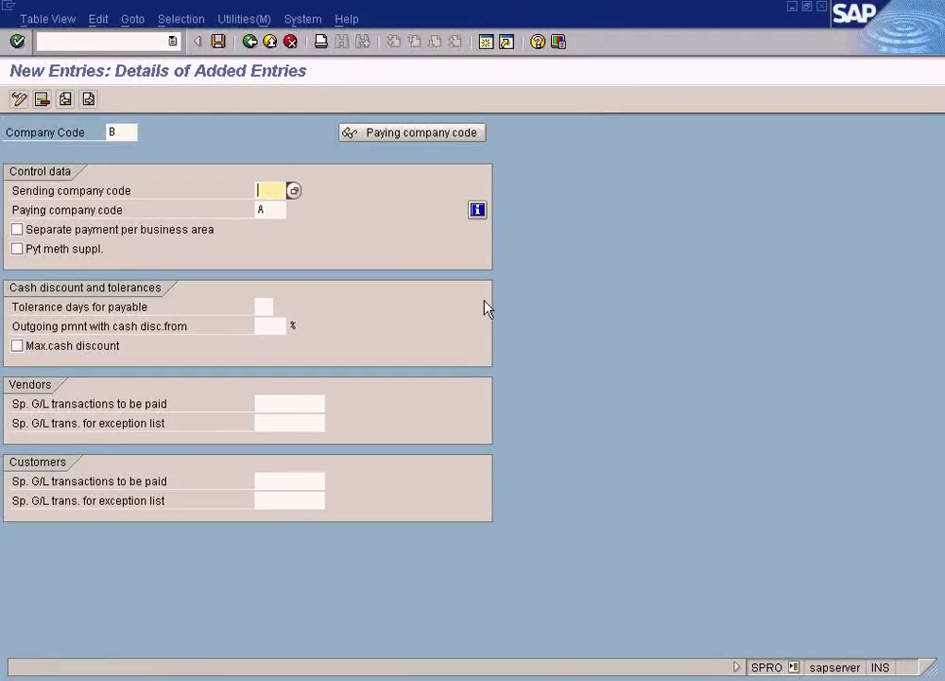
# Set the entry's company code and paying company code to sun and the tolerance days for payable to 2
pyautogui.click(274, 209)
pyautogui.click(127, 132)
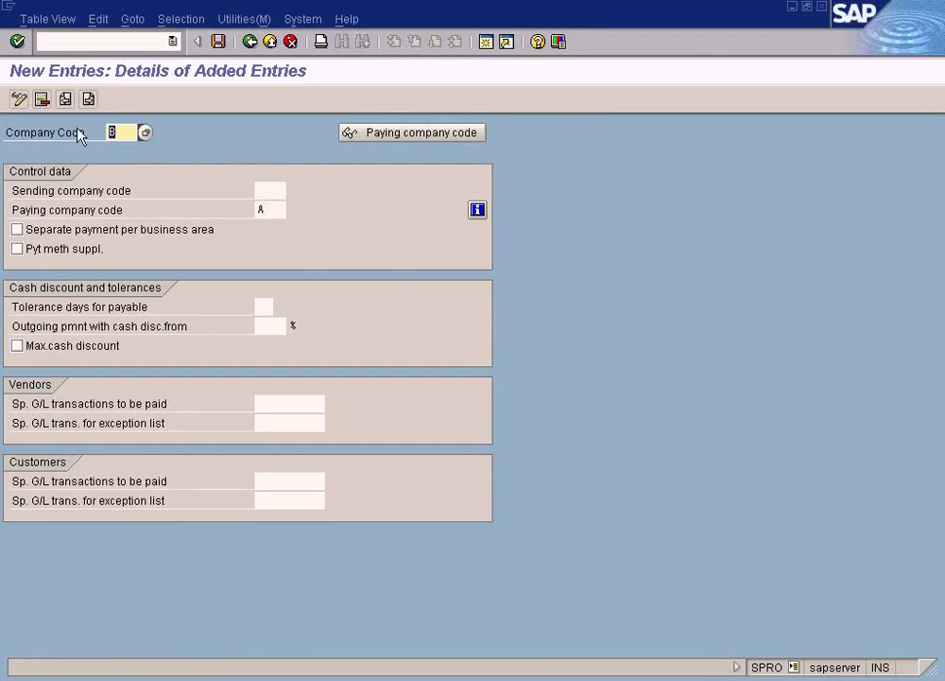
pyautogui.press('BackSpace')
pyautogui.write('sun')
pyautogui.press('Tab')
pyautogui.press('Tab')
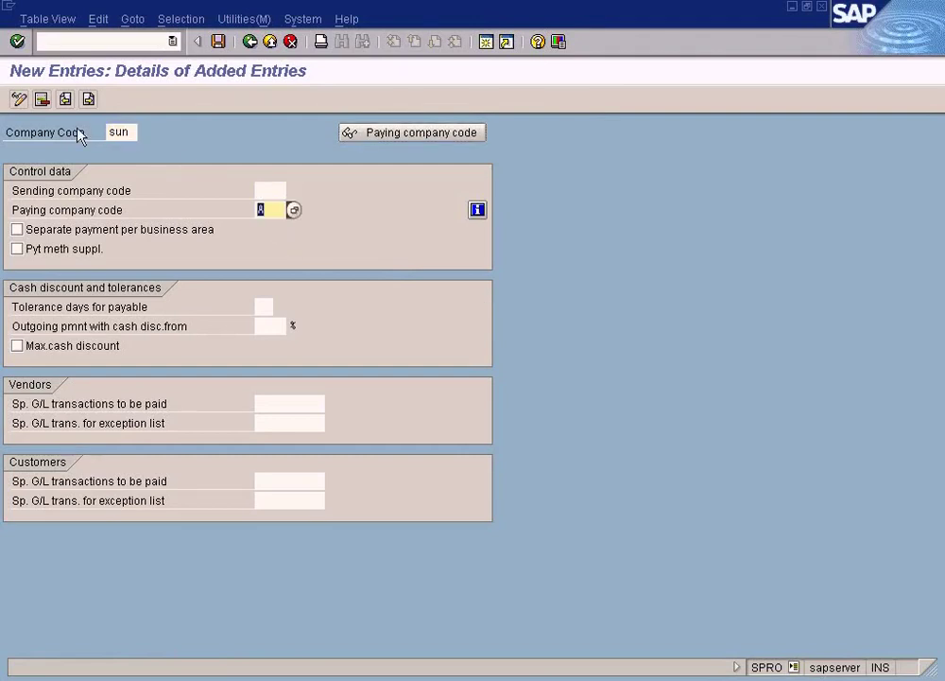
pyautogui.write('sun')
pyautogui.click(265, 307)
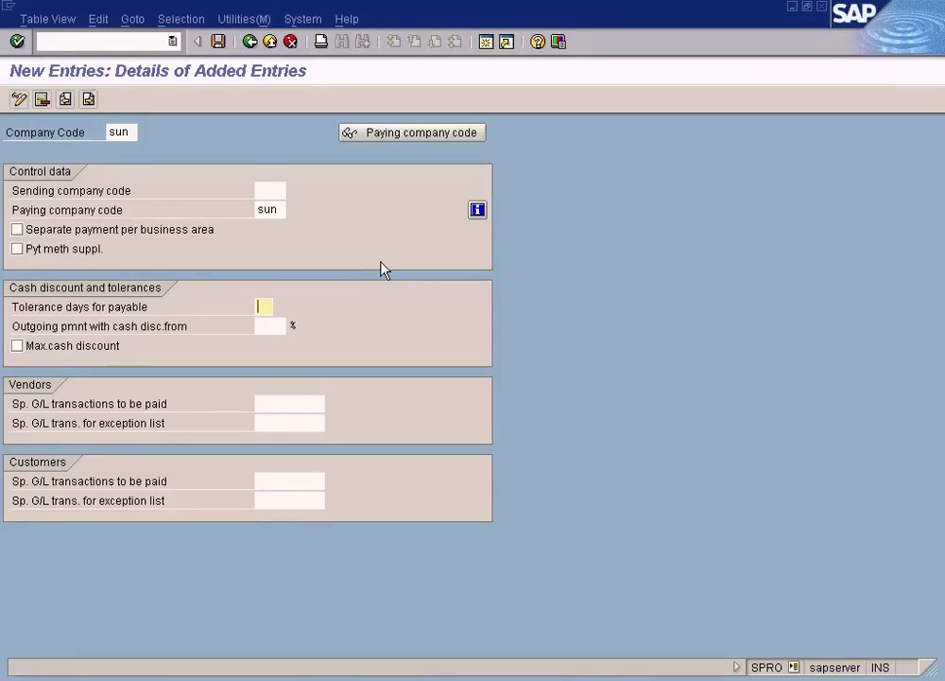
pyautogui.write('2')
pyautogui.click(754, 679)
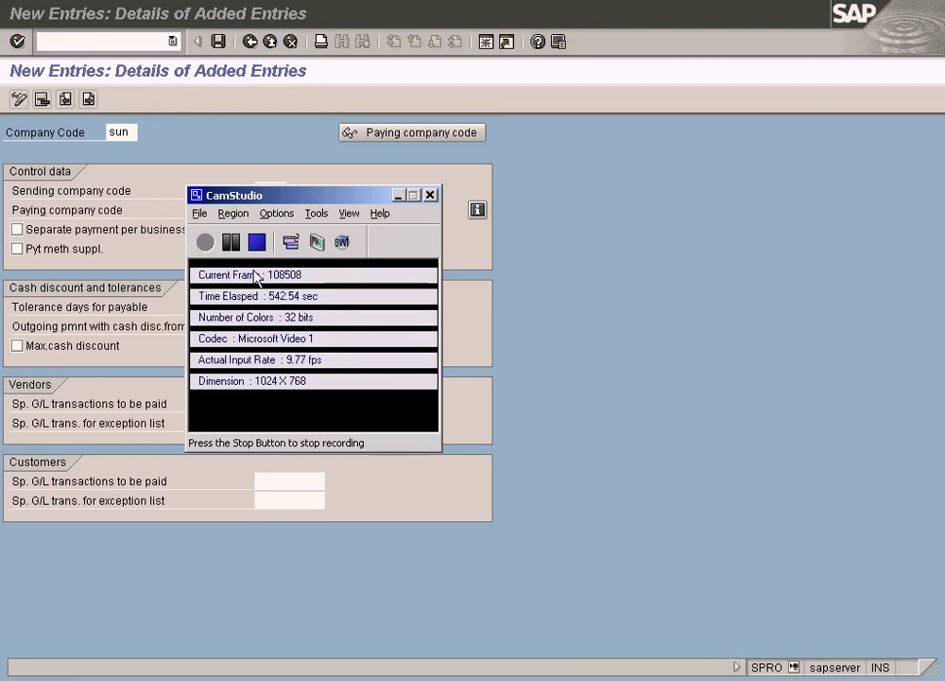
pyautogui.click(232, 249)
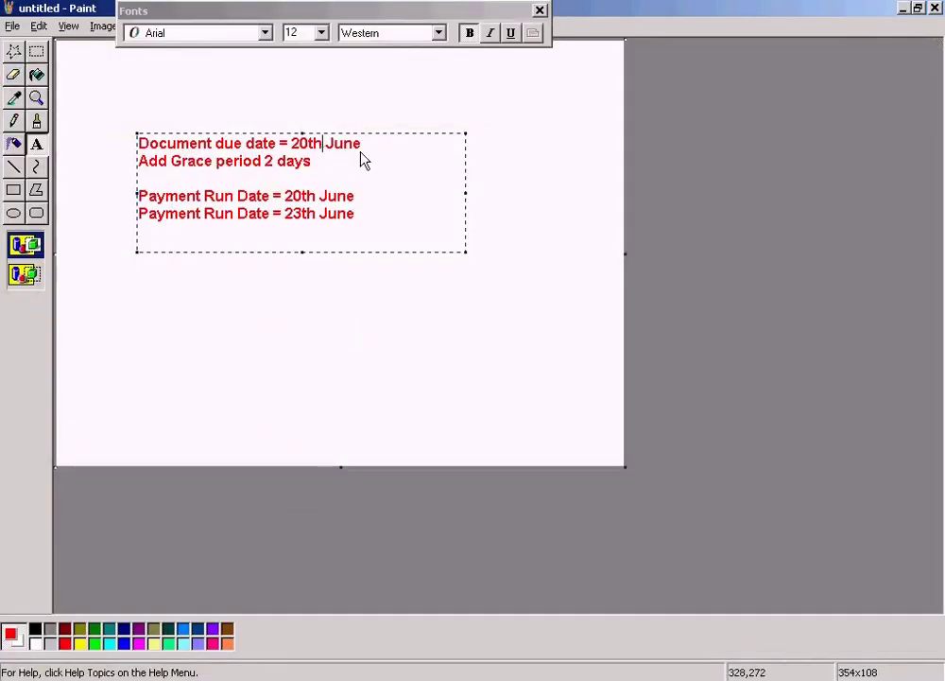
# Insert Vendor before Document due date in the Paint example and highlight its 20th June date
pyautogui.press('Home')
pyautogui.write('Vendor')
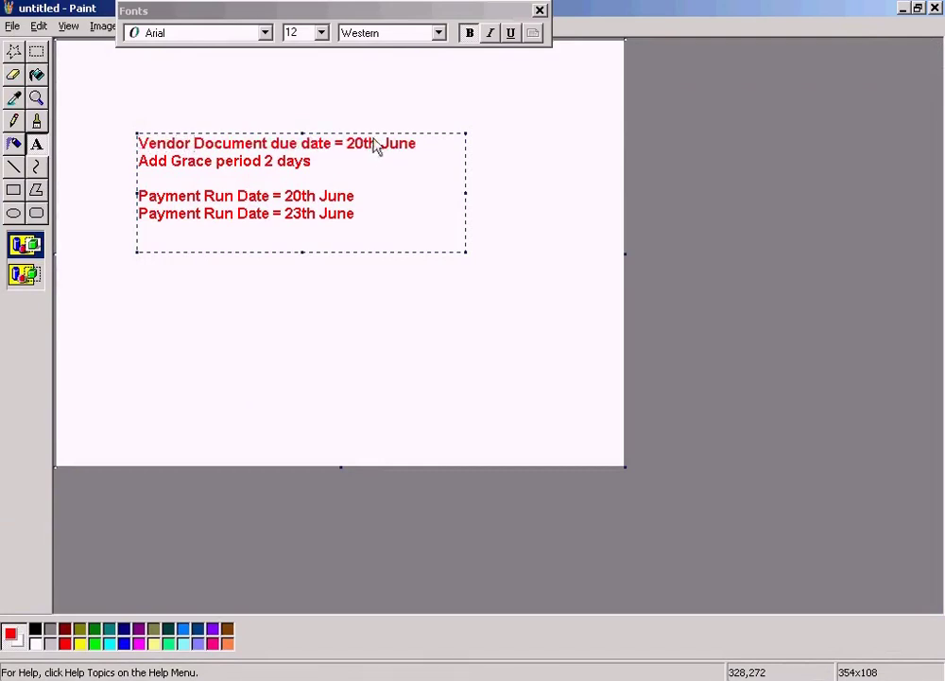
pyautogui.click(378, 149)
pyautogui.moveTo(430, 152); pyautogui.dragTo(349, 151)
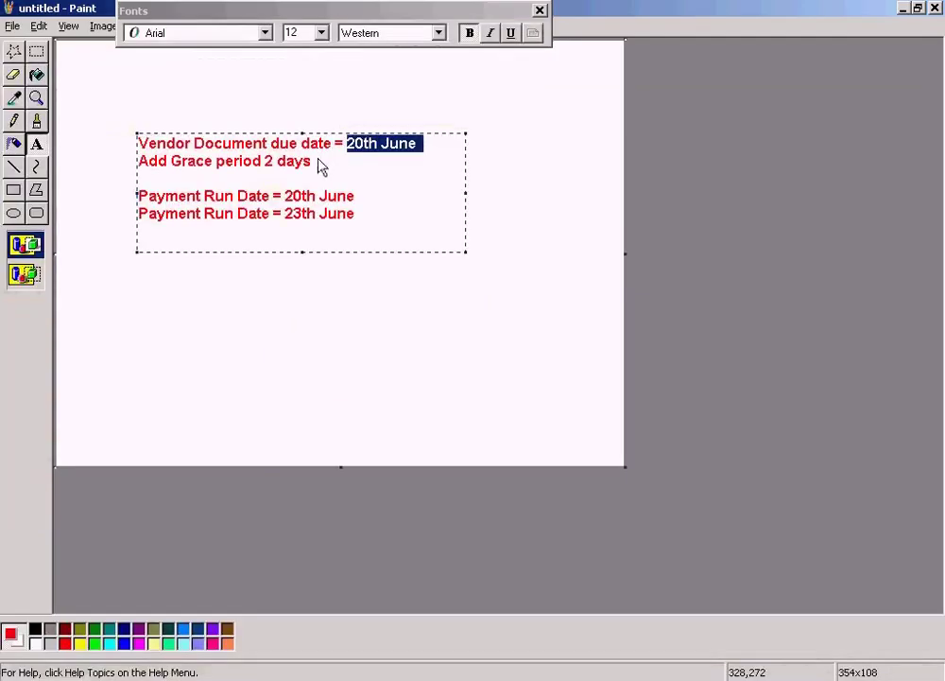
# Examine how the 2-day grace period relates to the vendor document due date and the 20th June payment run
pyautogui.click(317, 163)
pyautogui.click(188, 198)
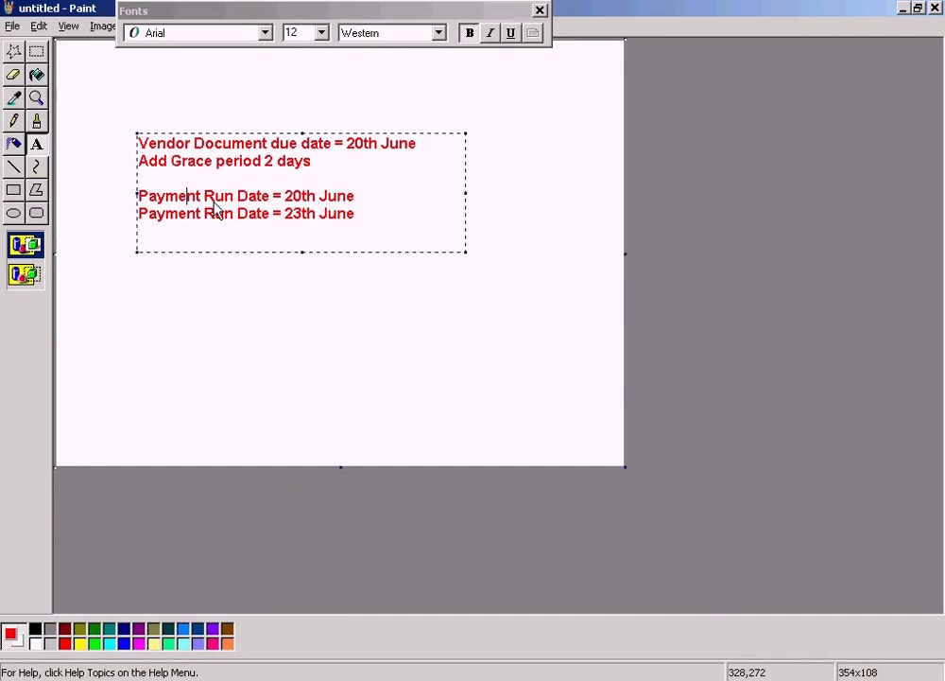
pyautogui.click(336, 198)
pyautogui.moveTo(317, 162); pyautogui.dragTo(144, 161)
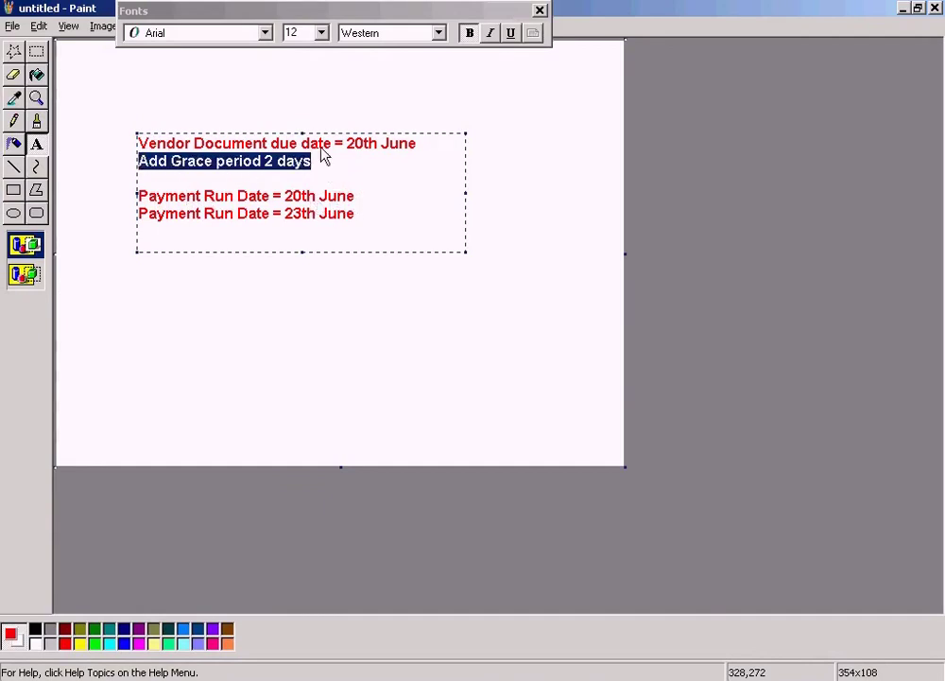
pyautogui.click(358, 148)
pyautogui.click(280, 147)
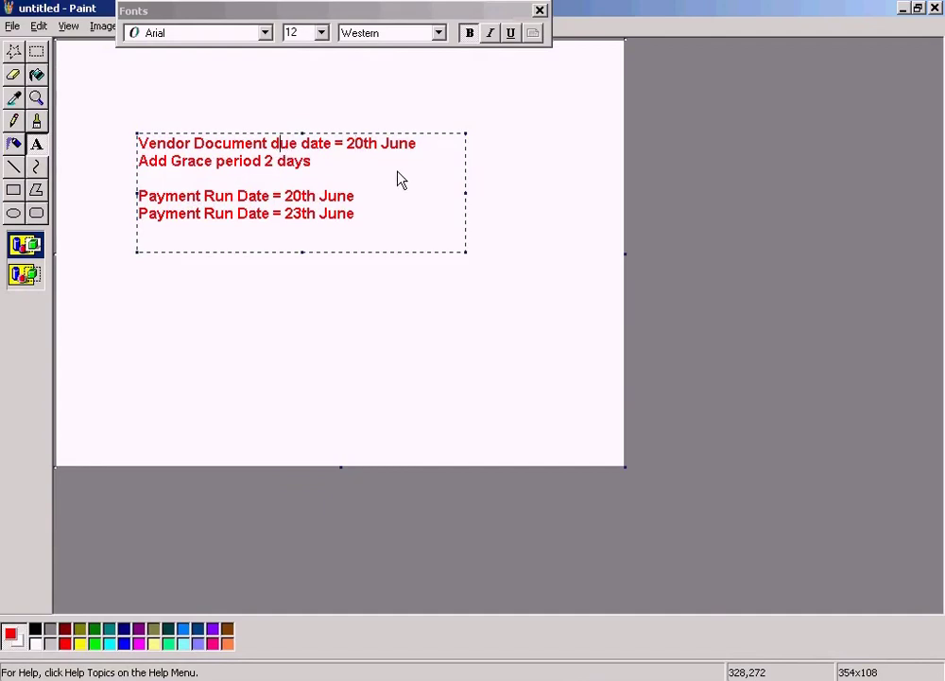
pyautogui.moveTo(321, 165); pyautogui.dragTo(140, 167)
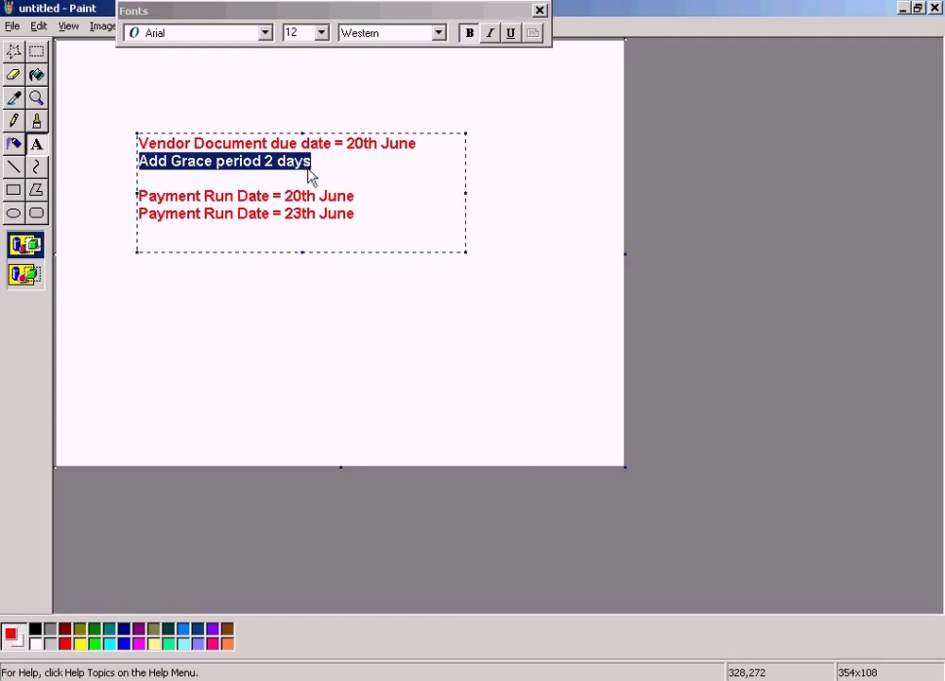
pyautogui.click(354, 149)
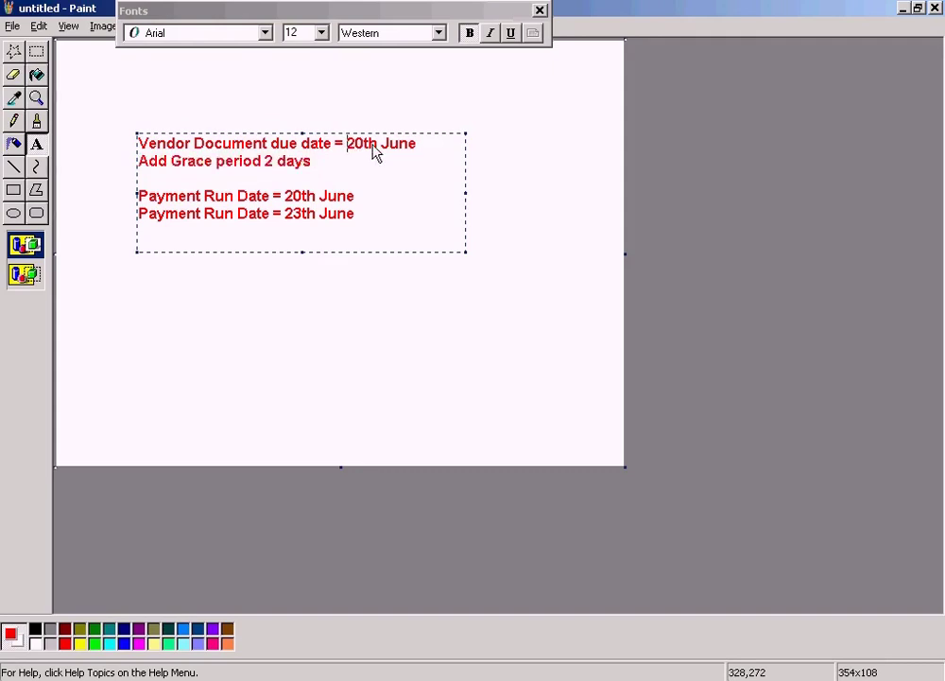
# Compare the 20th June and 23th June payment run dates with the due date plus grace period
pyautogui.moveTo(367, 204); pyautogui.dragTo(133, 197)
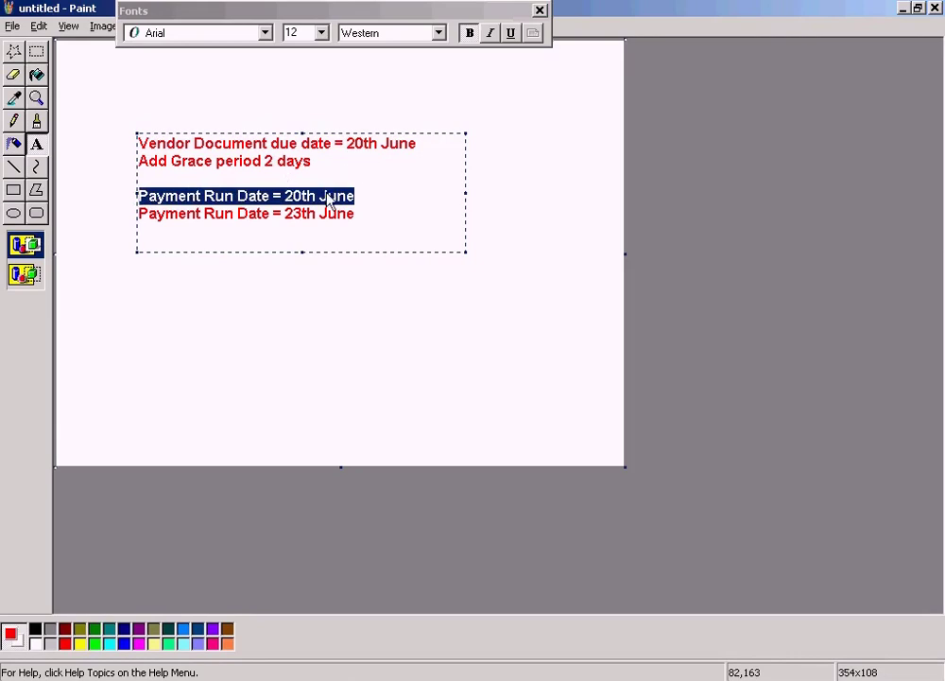
pyautogui.moveTo(370, 224); pyautogui.dragTo(142, 219)
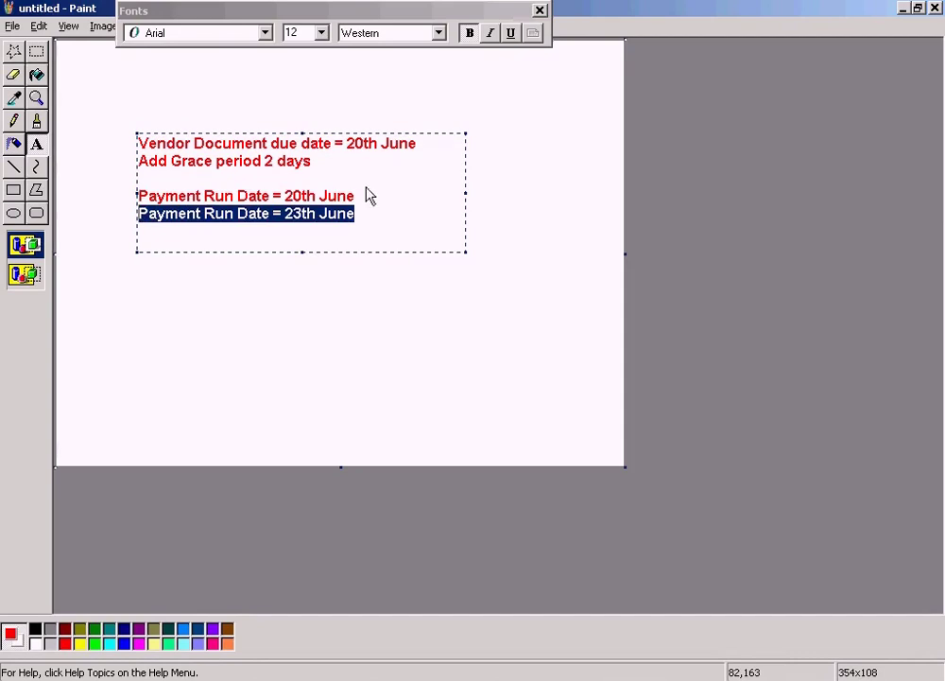
pyautogui.click(359, 146)
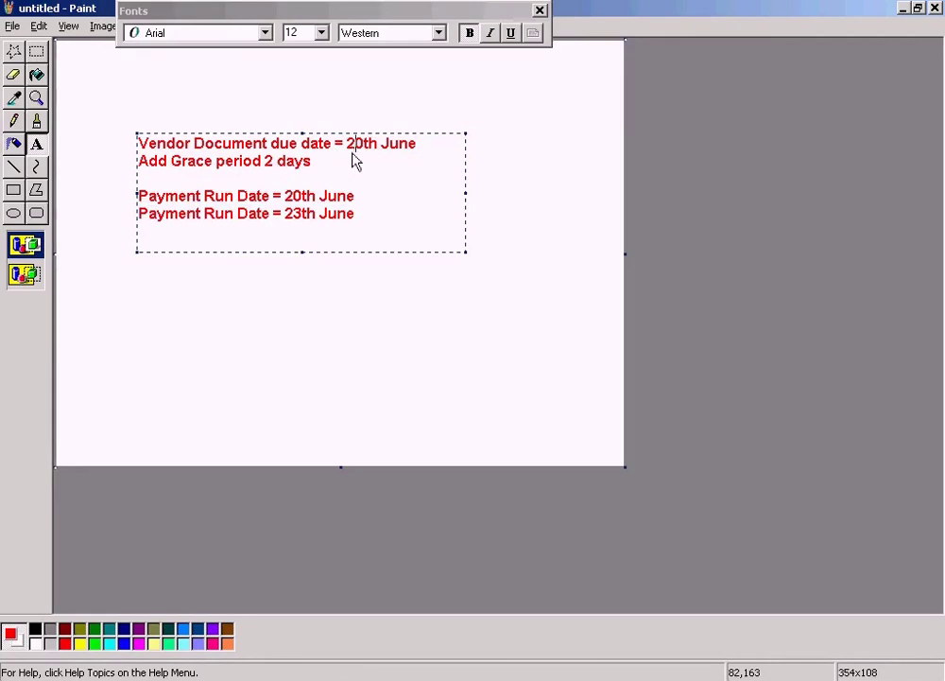
pyautogui.moveTo(345, 169); pyautogui.dragTo(138, 143)
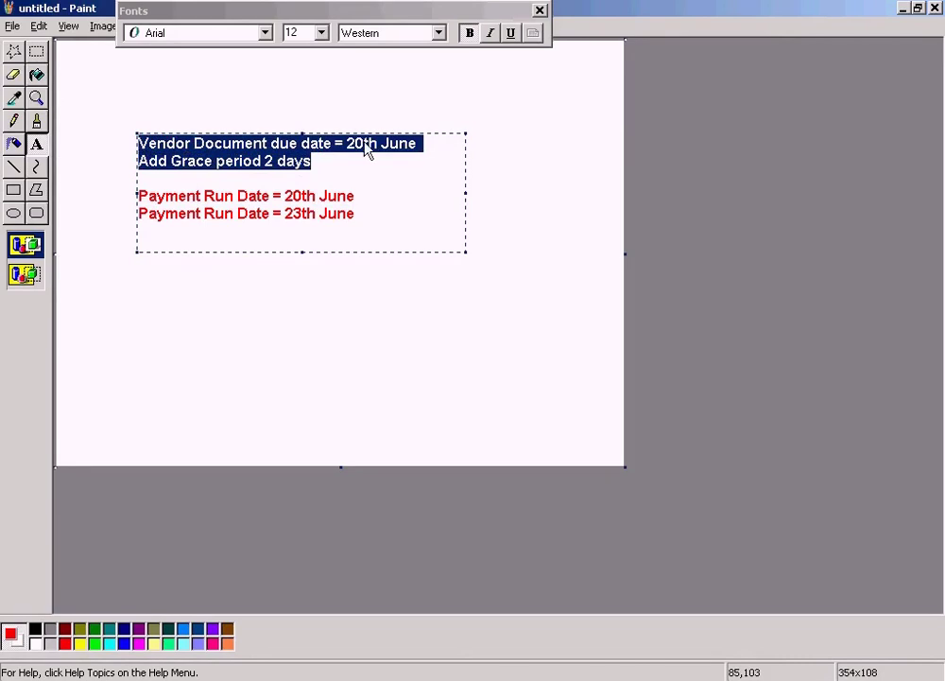
pyautogui.moveTo(367, 216); pyautogui.dragTo(131, 212)
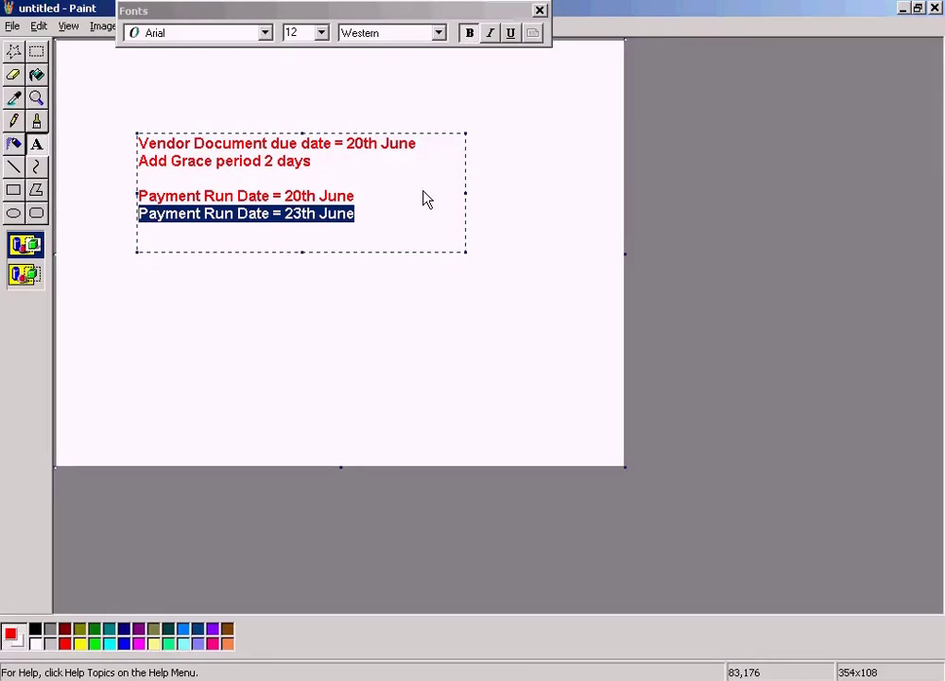
pyautogui.click(394, 197)
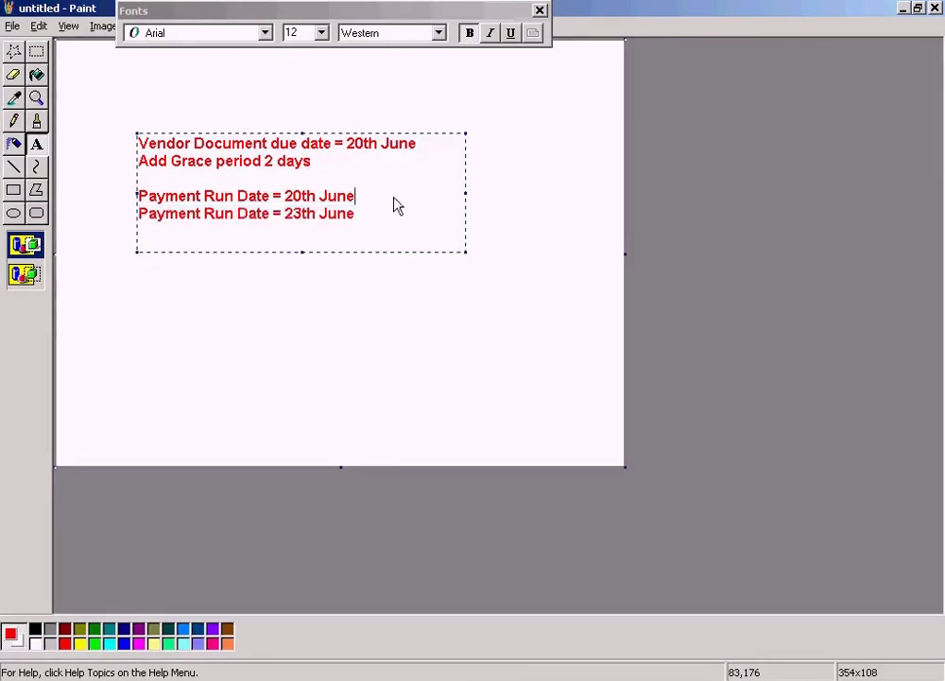
# Add the line Payment Run Date = 22nd June between the 20th and 23th June payment run lines
pyautogui.press('Return')
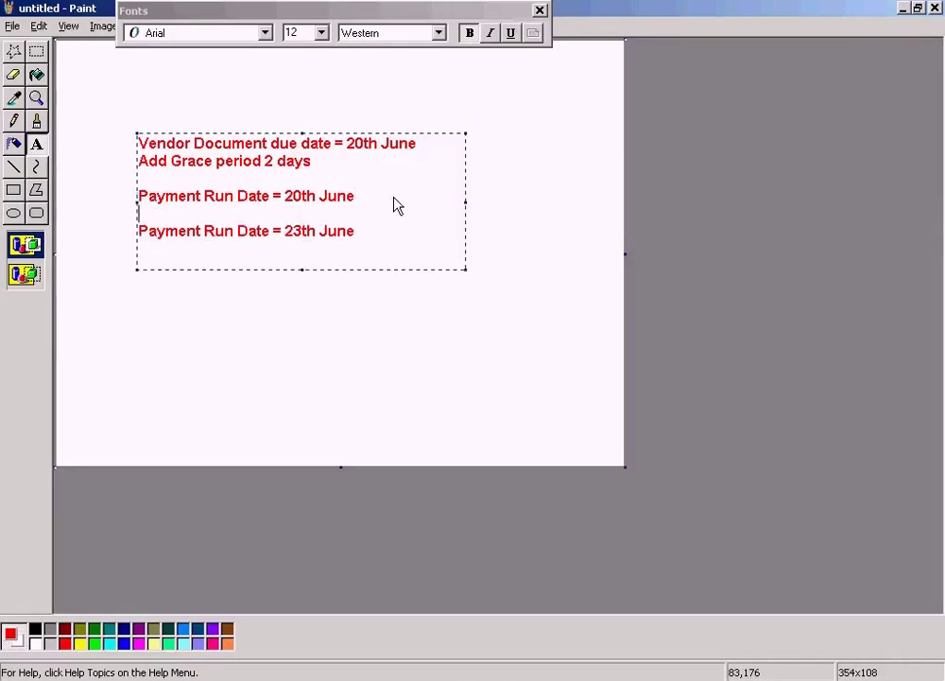
pyautogui.press('Down')
pyautogui.hotkey('shift', 'End')
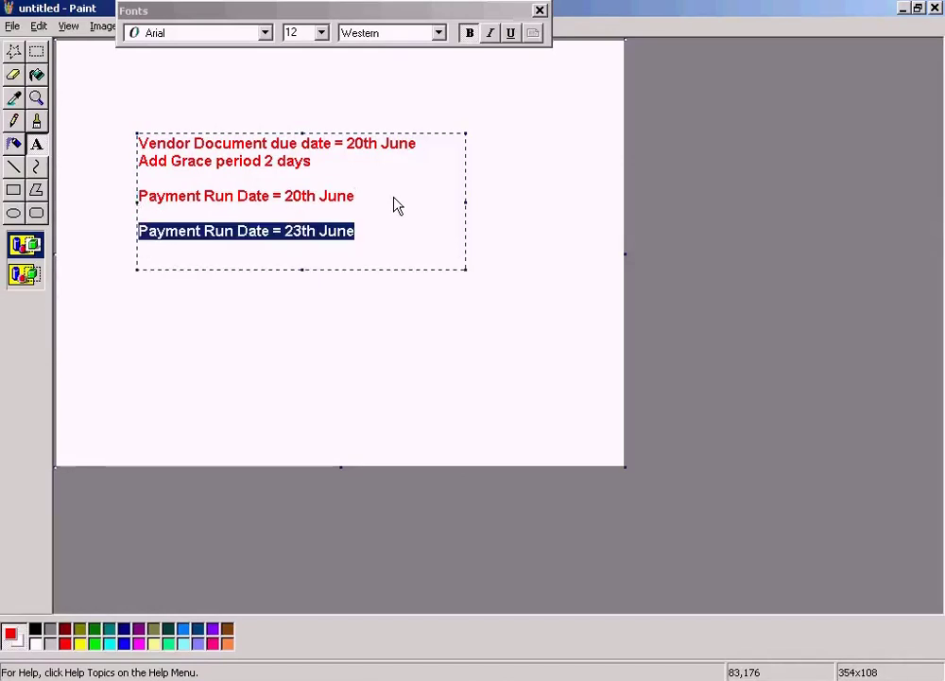
pyautogui.hotkey('ctrl', 'c')
pyautogui.press('Up')
pyautogui.hotkey('ctrl', 'v')
pyautogui.press('Left')
pyautogui.press('Left')
pyautogui.press('Left')
pyautogui.press('Left')
pyautogui.press('Left')
pyautogui.press('Left')
pyautogui.press('Left')
pyautogui.press('BackSpace')
pyautogui.write('2')
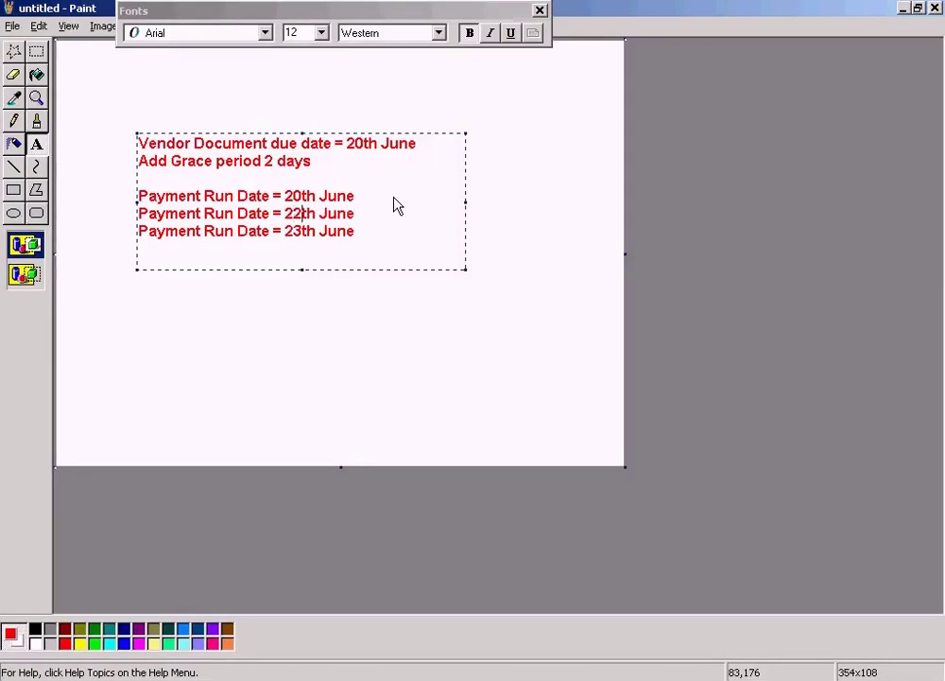
pyautogui.press('Delete')
pyautogui.press('Delete')
pyautogui.write('nd')
# Add the line Payment Run Date = 21st June above the 22nd June line, with a blank line separating them
pyautogui.press('Return')
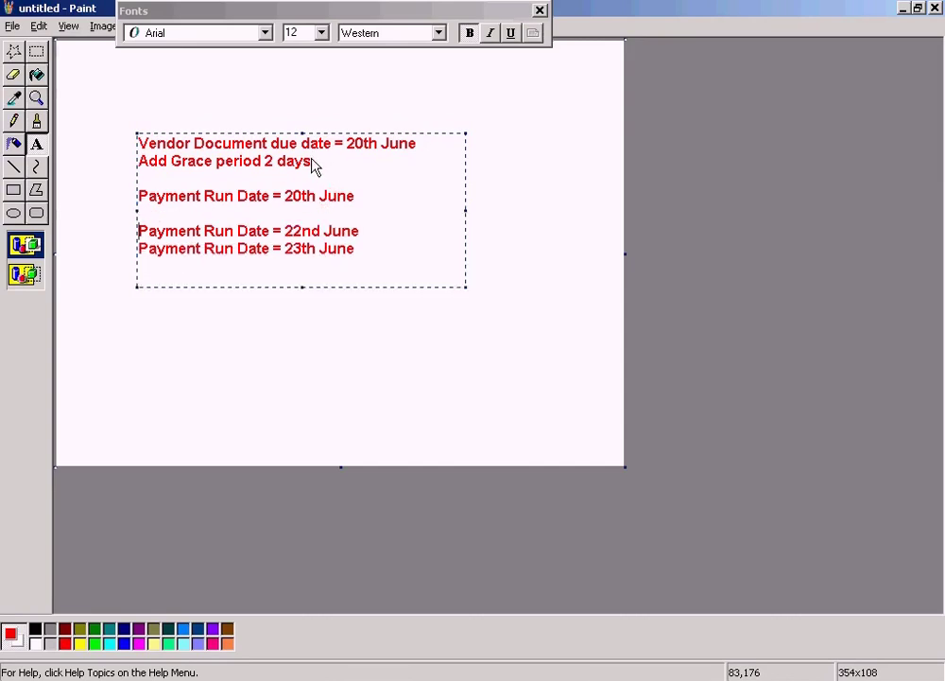
pyautogui.hotkey('ctrl', 'v')
pyautogui.press('Left')
pyautogui.press('Left')
pyautogui.press('Left')
pyautogui.press('Left')
pyautogui.press('Left')
pyautogui.press('Left')
pyautogui.press('Left')
pyautogui.press('Left')
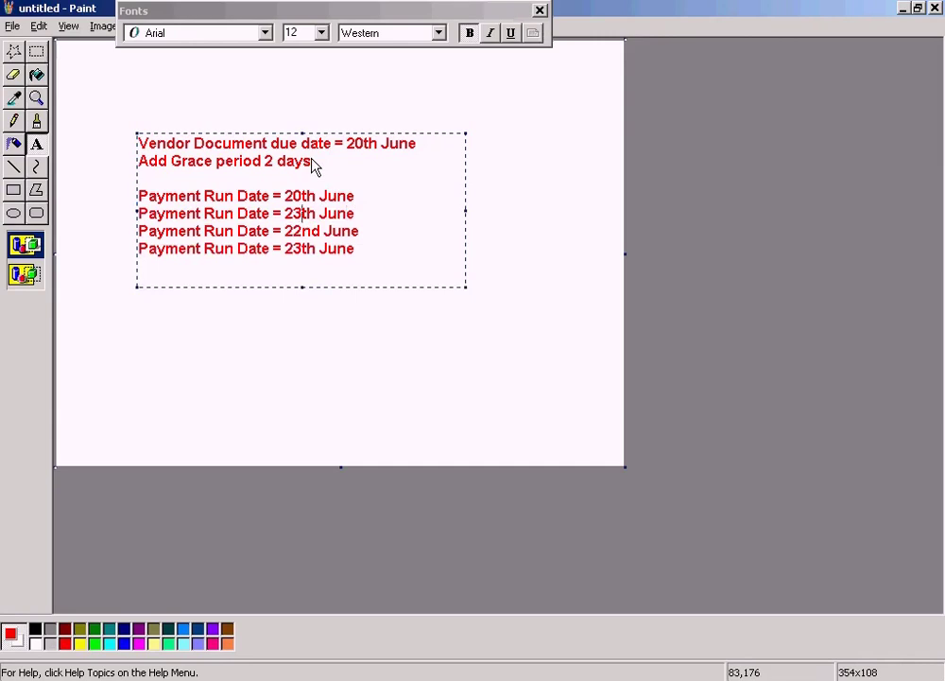
pyautogui.press('Delete')
pyautogui.write('1')
pyautogui.press('Delete')
pyautogui.press('Delete')
pyautogui.write('st')
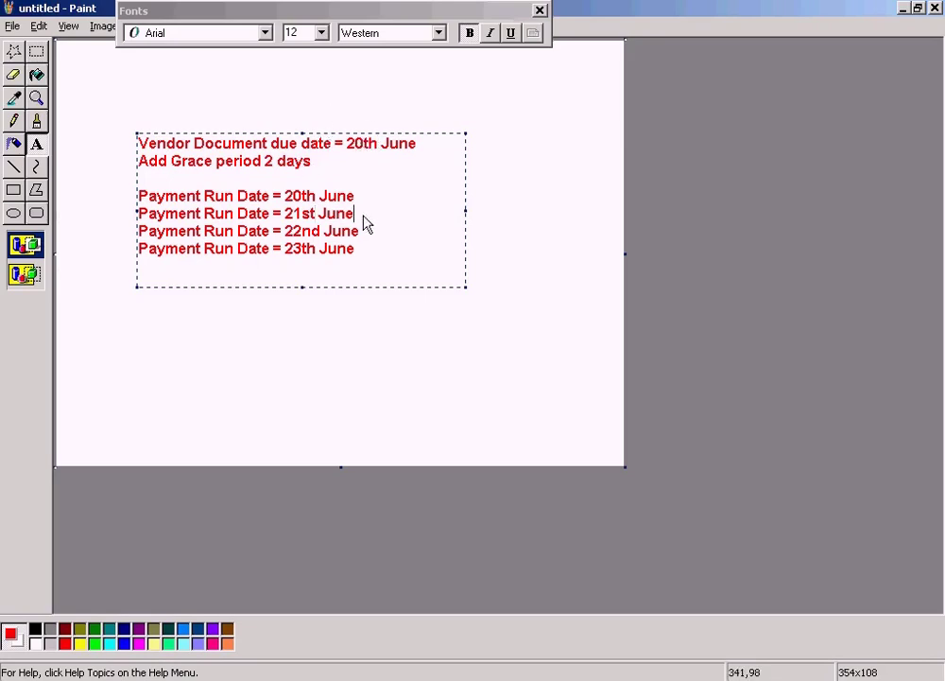
pyautogui.press('Return')
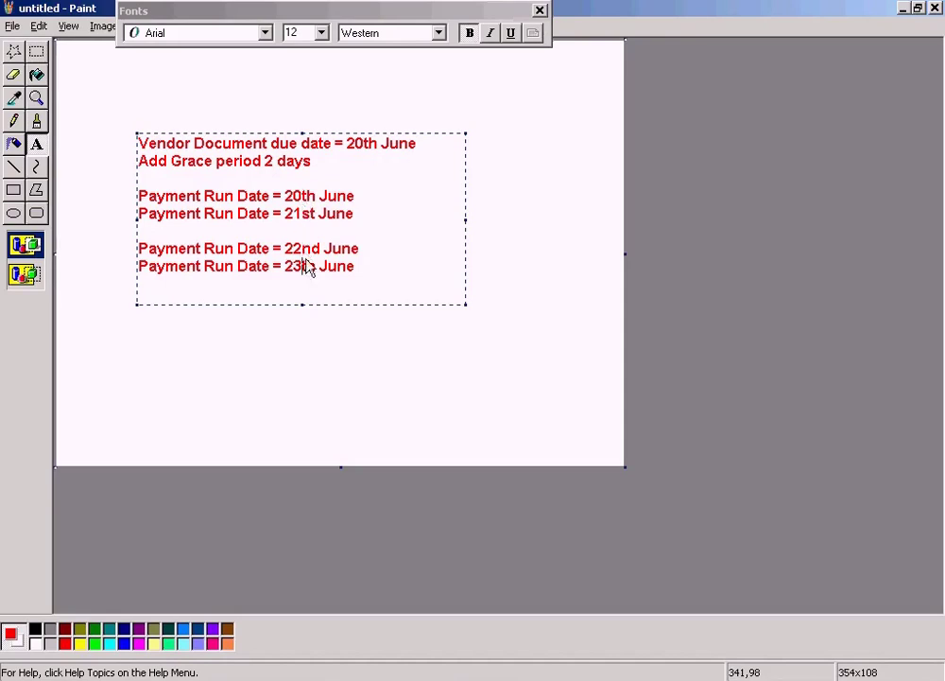
# Switch to the SAP new entry for company code SUN and clear its tolerance days for payable
pyautogui.click(329, 677)
pyautogui.click(329, 677)
pyautogui.click(329, 677)
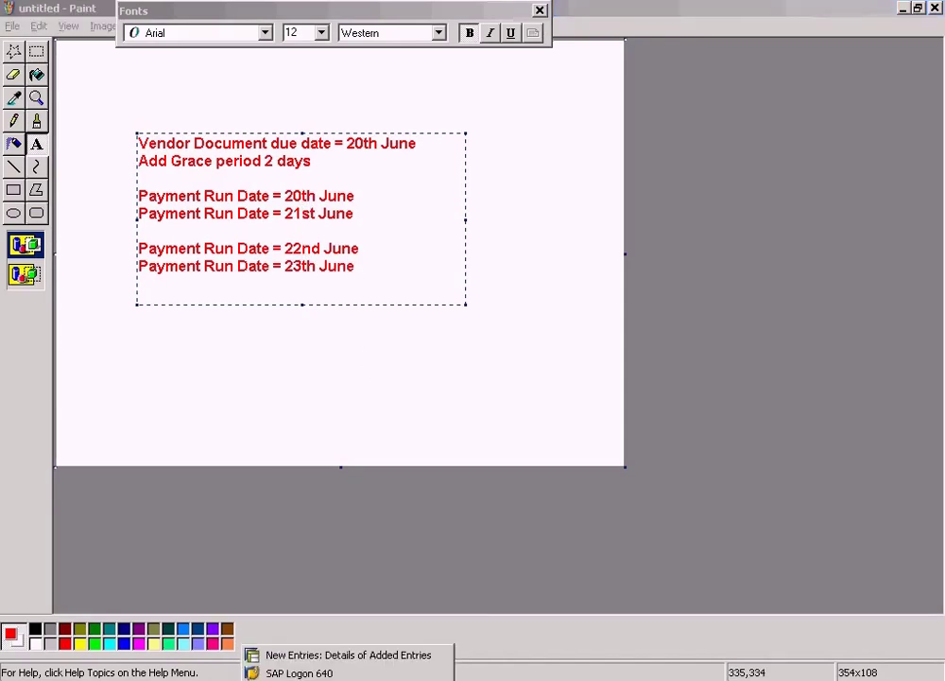
pyautogui.click(331, 654)
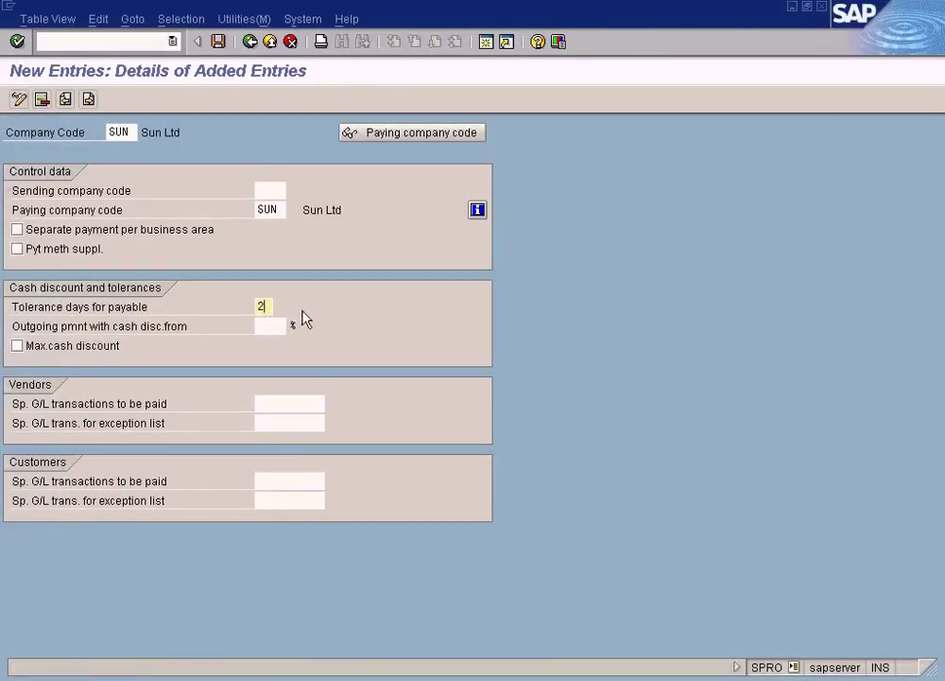
pyautogui.press('BackSpace')
pyautogui.write('0')
pyautogui.hotkey('alt', 'Tab')
pyautogui.hotkey('alt', 'Tab')
pyautogui.press('Tab')
pyautogui.hotkey('alt', 'Tab')
pyautogui.click(316, 196)
pyautogui.click(361, 142)
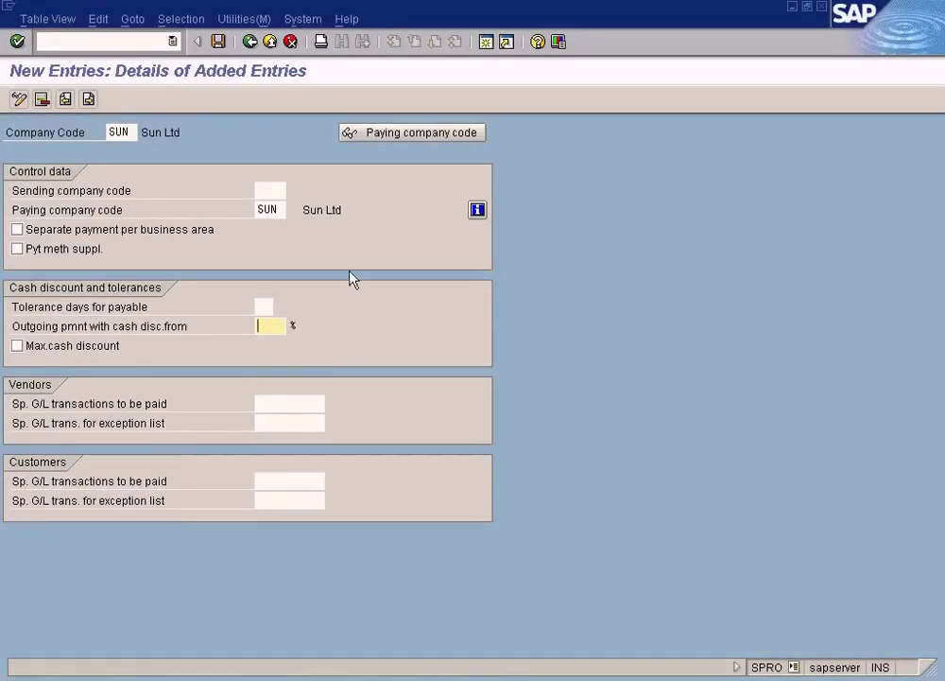
# Set the minimum cash discount percentage for outgoing payments to 2 in the SUN entry
pyautogui.click(265, 307)
pyautogui.click(269, 327)
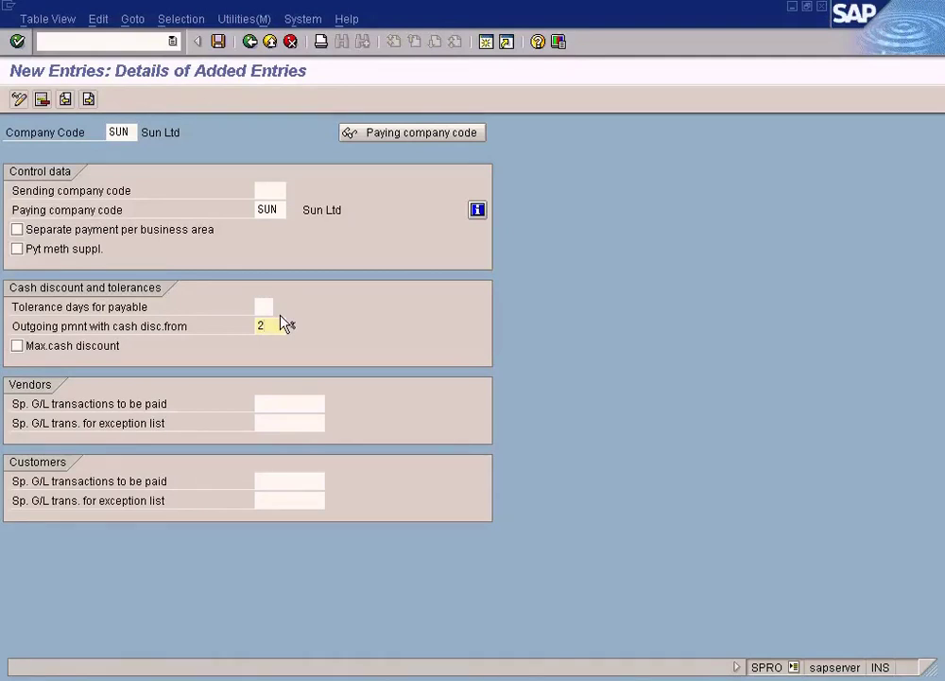
pyautogui.press('Return')
# Open a new blank Paint window and draw a text box about 399 by 178 pixels on the canvas
pyautogui.hotkey('alt', 'Tab')
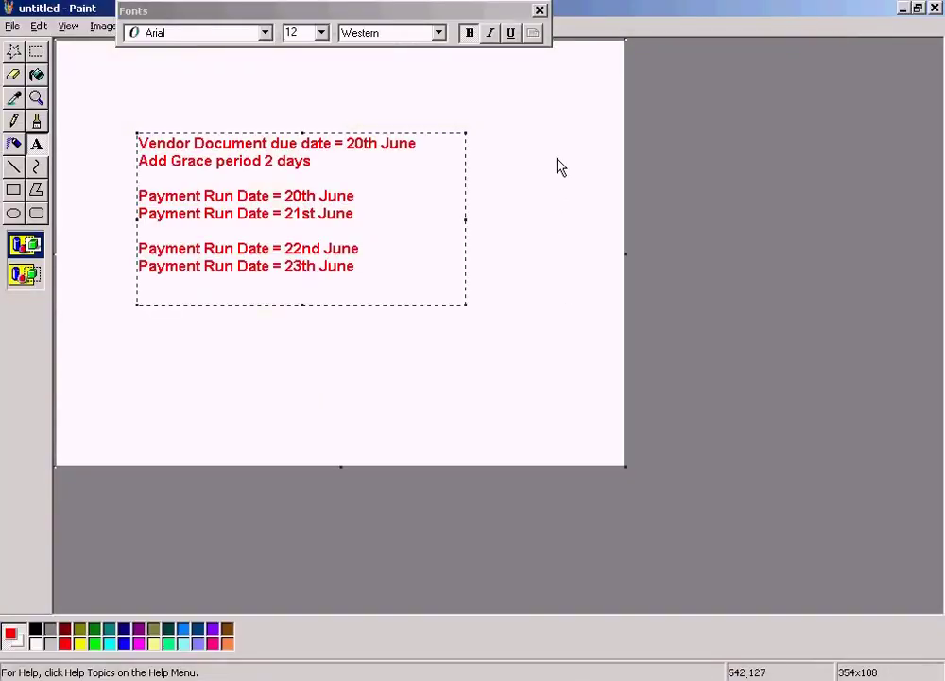
pyautogui.click(26, 679)
pyautogui.moveTo(80, 484)
pyautogui.moveTo(215, 477)
pyautogui.click(320, 516)
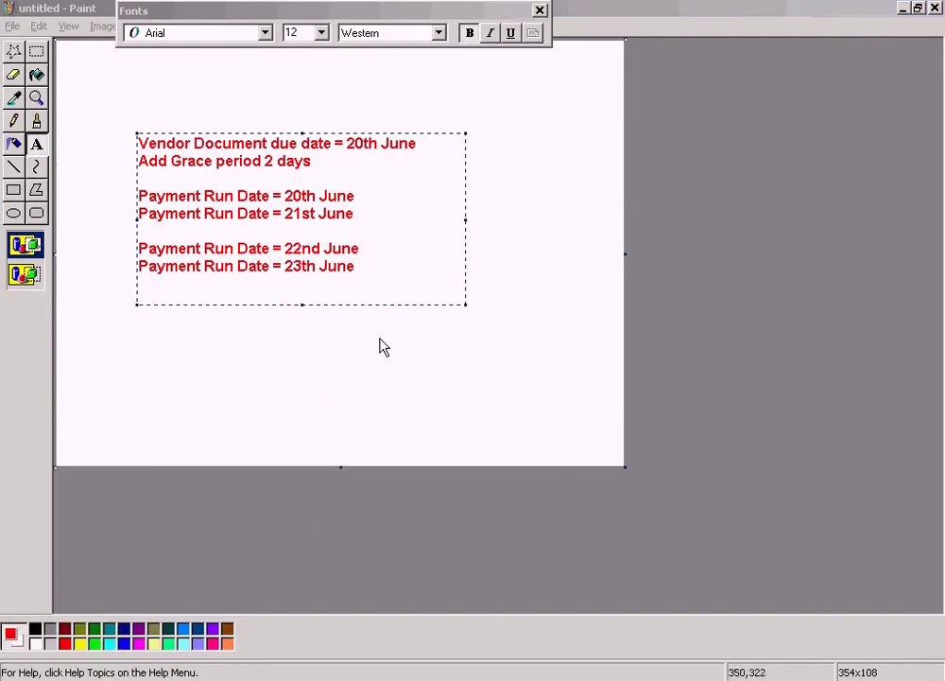
pyautogui.click(36, 143)
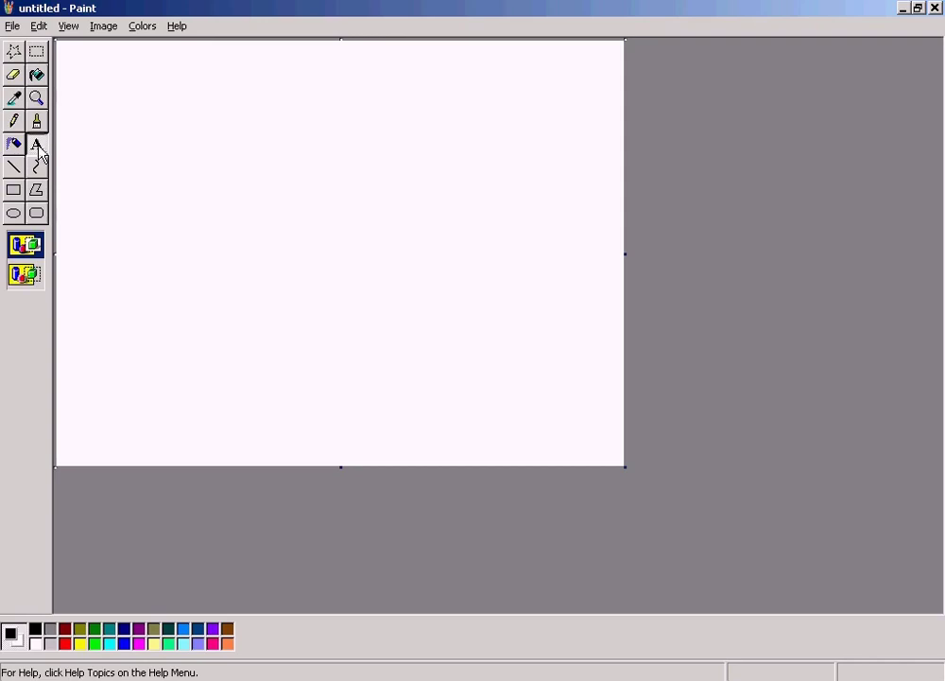
pyautogui.moveTo(173, 115); pyautogui.dragTo(551, 284)
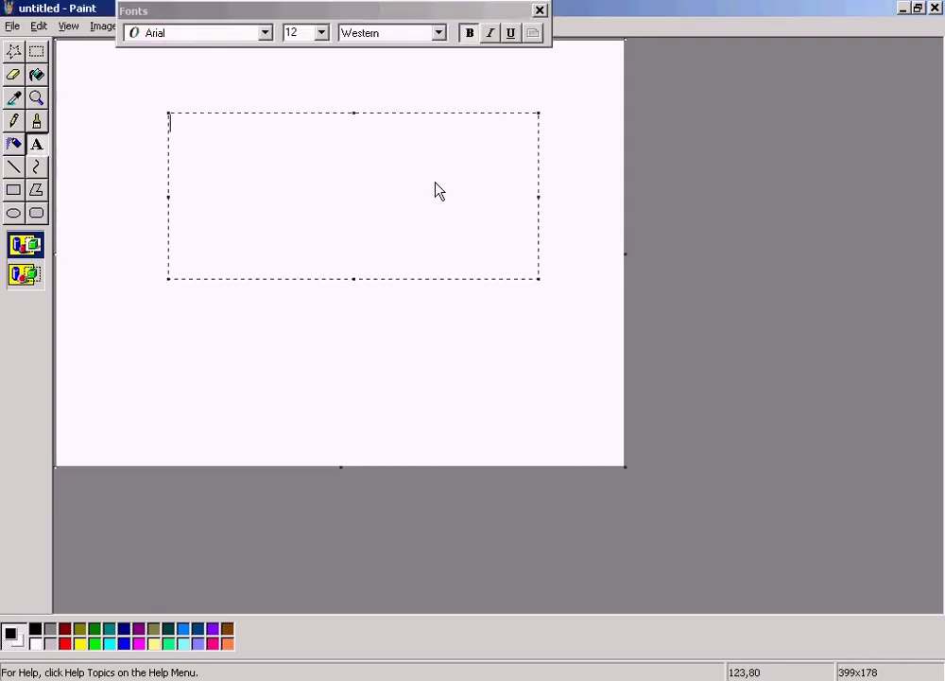
# Write in red Vendor Doc Date 4th June, discount lines 3 Days = 1 %, 5 Days = 2 %, 10 Days = 3 %, and 15th June = Due Net
pyautogui.write('V')
pyautogui.press('BackSpace')
pyautogui.click(65, 643)
pyautogui.write('Vendor Doc Date 15th June = Due Net')
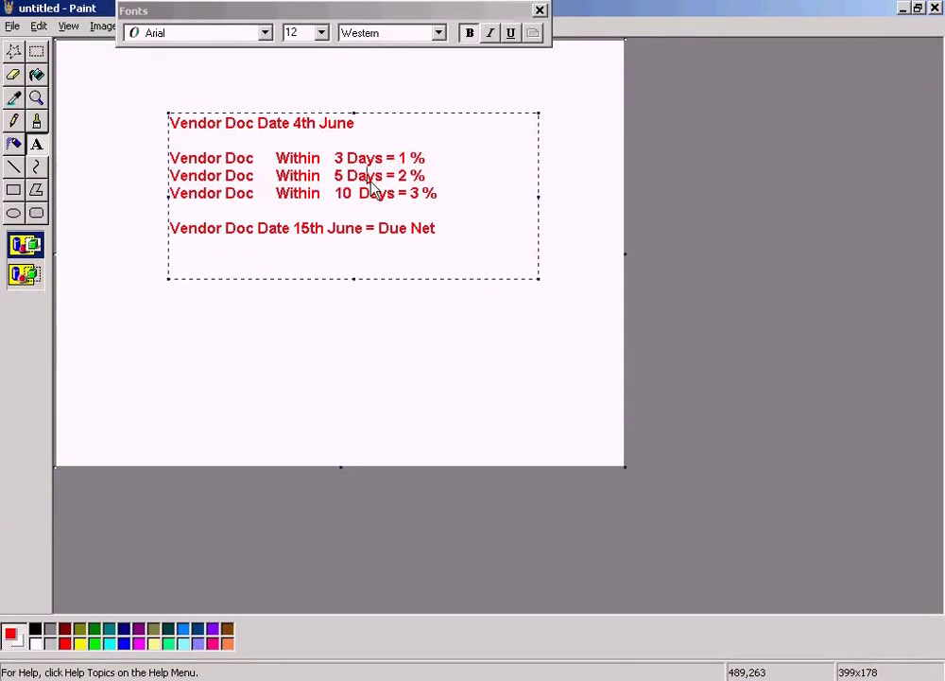
# Highlight the 4th June vendor document date in the cash discount example, then clear the highlight
pyautogui.click(436, 162)
pyautogui.moveTo(235, 124); pyautogui.dragTo(358, 143)
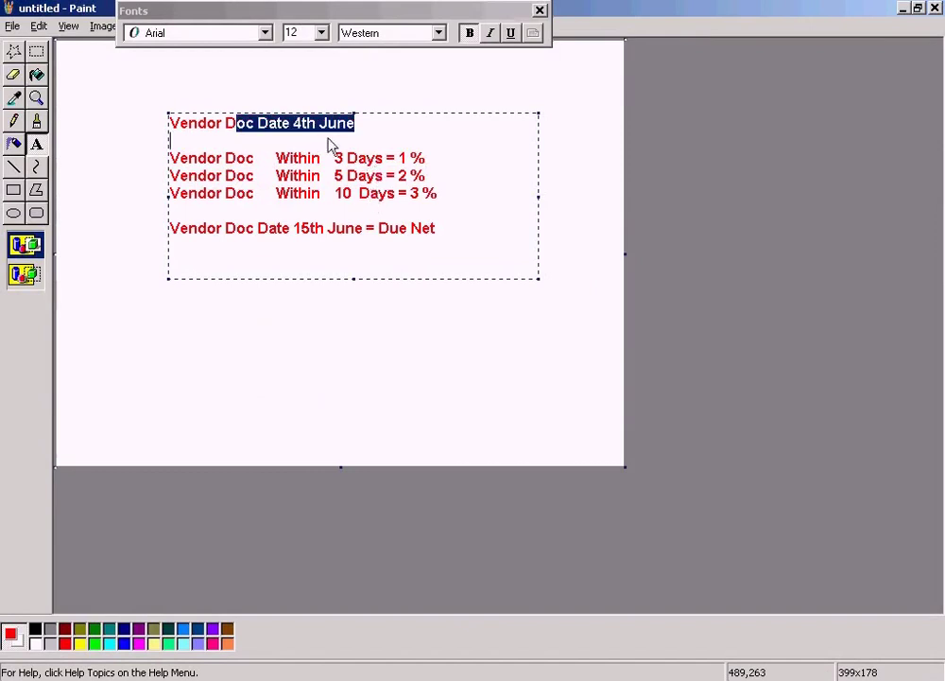
pyautogui.click(386, 135)
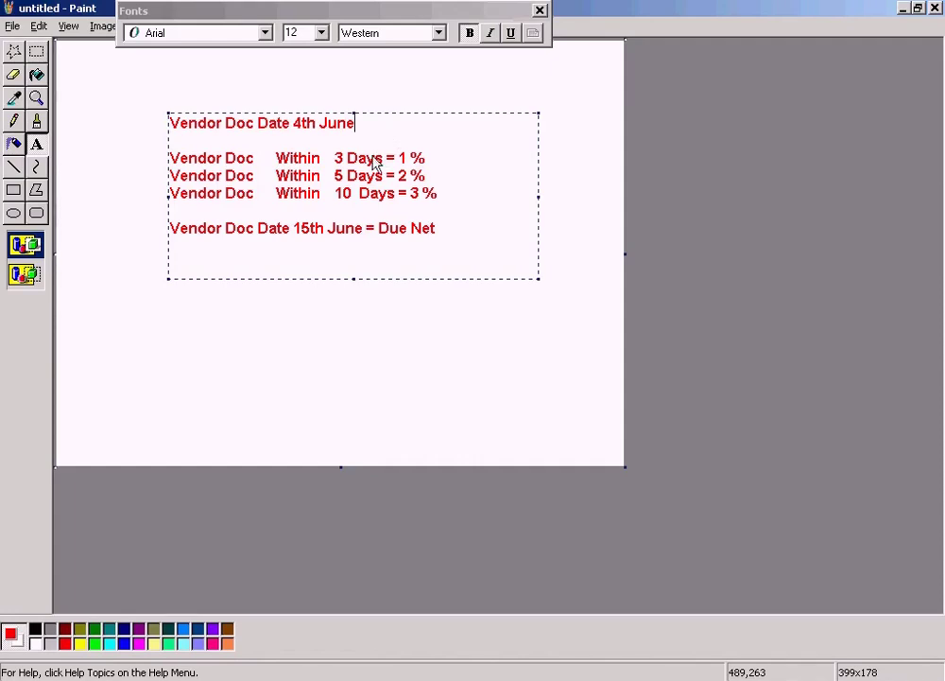
# Change the discount percentages in the example to 3 Days = 3 %, 5 Days = 2 % and 10 Days = 1 %
pyautogui.click(304, 127)
pyautogui.click(428, 161)
pyautogui.press('Left')
pyautogui.press('Left')
pyautogui.press('Left')
pyautogui.press('Delete')
pyautogui.write('3')
pyautogui.press('Down')
pyautogui.press('BackSpace')
pyautogui.write('2')
pyautogui.press('Down')
pyautogui.press('Delete')
pyautogui.write('1')
# Examine the 3, 5 and 10 day discount lines of the example, highlight their percentages, then clear the highlight
pyautogui.press('Up')
pyautogui.press('Up')
pyautogui.press('Up')
pyautogui.press('Right')
pyautogui.press('Right')
pyautogui.press('Left')
pyautogui.press('Left')
pyautogui.press('Left')
pyautogui.press('Left')
pyautogui.press('Left')
pyautogui.press('Left')
pyautogui.press('Left')
pyautogui.press('Left')
pyautogui.press('Right')
pyautogui.press('Right')
pyautogui.press('Right')
pyautogui.press('Right')
pyautogui.press('Right')
pyautogui.press('Right')
pyautogui.press('Right')
pyautogui.press('Right')
pyautogui.press('Down')
pyautogui.press('Left')
pyautogui.press('Left')
pyautogui.press('Left')
pyautogui.press('Left')
pyautogui.press('Left')
pyautogui.press('Left')
pyautogui.press('Left')
pyautogui.press('Left')
pyautogui.press('Left')
pyautogui.press('Right')
pyautogui.press('Right')
pyautogui.press('Right')
pyautogui.press('Right')
pyautogui.press('Right')
pyautogui.press('Right')
pyautogui.press('Right')
pyautogui.press('Right')
pyautogui.press('Right')
pyautogui.press('Down')
pyautogui.press('Down')
pyautogui.hotkey('ctrl', 'Right')
pyautogui.hotkey('ctrl', 'Right')
pyautogui.hotkey('ctrl', 'Right')
pyautogui.press('Up')
pyautogui.press('Up')
pyautogui.press('Right')
pyautogui.press('Right')
pyautogui.press('Right')
pyautogui.press('Right')
pyautogui.press('Right')
pyautogui.press('Right')
pyautogui.press('Right')
pyautogui.press('Right')
pyautogui.press('Right')
pyautogui.press('Right')
pyautogui.press('Right')
pyautogui.press('Right')
pyautogui.press('Right')
pyautogui.press('Right')
pyautogui.press('Right')
pyautogui.press('Right')
pyautogui.press('Right')
pyautogui.press('Right')
pyautogui.press('Right')
pyautogui.press('Right')
pyautogui.press('Down')
pyautogui.press('Down')
pyautogui.press('Down')
pyautogui.press('Down')
pyautogui.hotkey('ctrl', 'Right')
pyautogui.hotkey('ctrl', 'Right')
pyautogui.hotkey('ctrl', 'Right')
pyautogui.hotkey('ctrl', 'Right')
pyautogui.press('Left')
pyautogui.press('Left')
pyautogui.press('Left')
pyautogui.press('Left')
pyautogui.press('Right')
pyautogui.press('Right')
pyautogui.press('Right')
pyautogui.press('Right')
pyautogui.press('Right')
pyautogui.press('Right')
pyautogui.press('Right')
pyautogui.press('Right')
pyautogui.press('Right')
pyautogui.press('Right')
pyautogui.press('Right')
pyautogui.click(456, 199)
pyautogui.moveTo(456, 199); pyautogui.dragTo(412, 157)
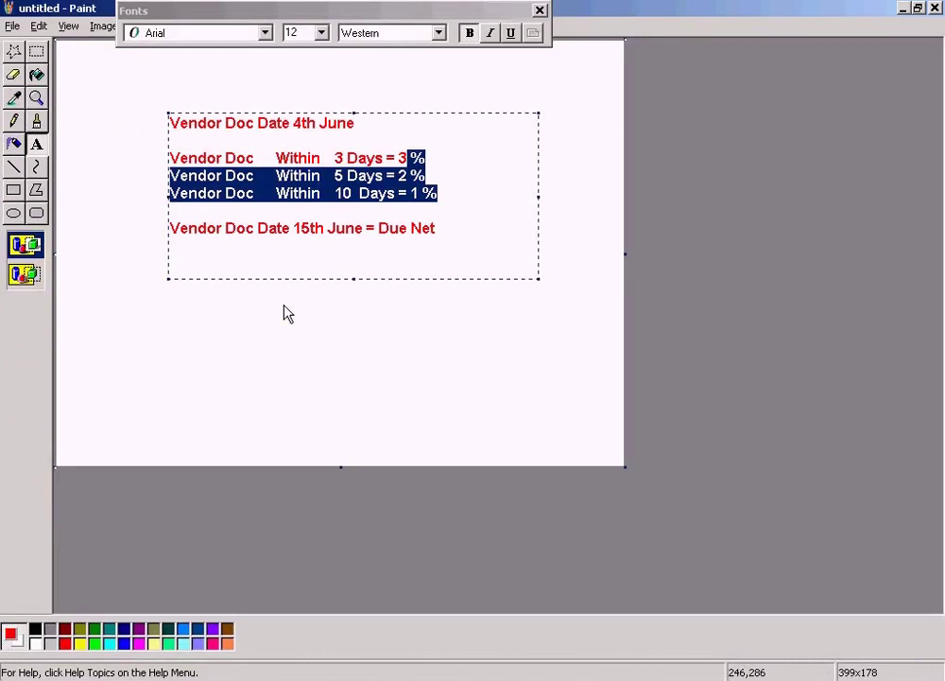
pyautogui.click(473, 185)
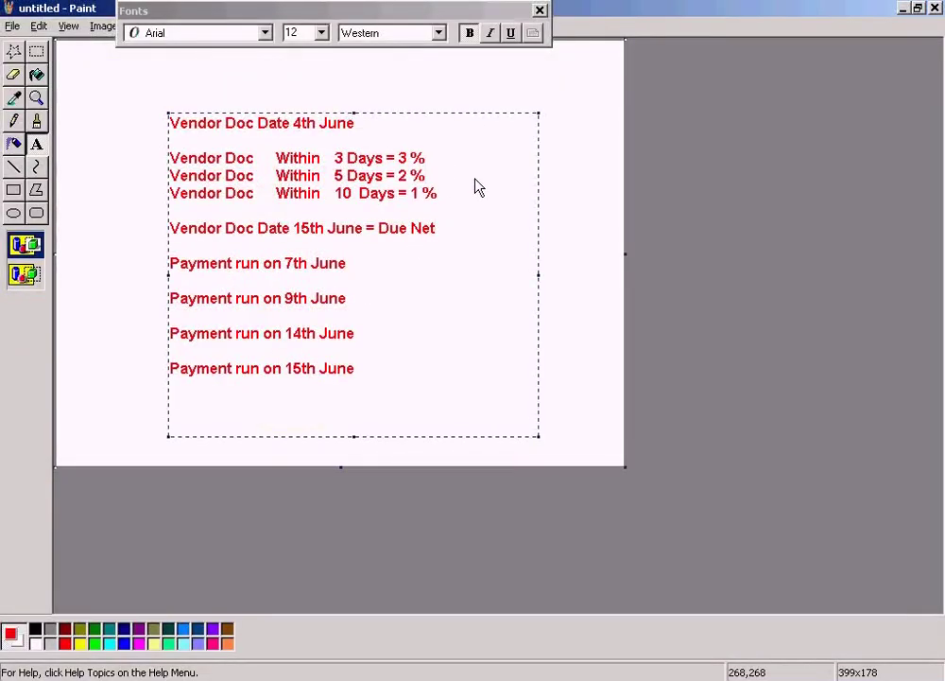
# Compare the 7th and 9th June payment runs with their 3 and 5 day discount lines and the minimum percentage in SAP
pyautogui.click(395, 270)
pyautogui.click(408, 158)
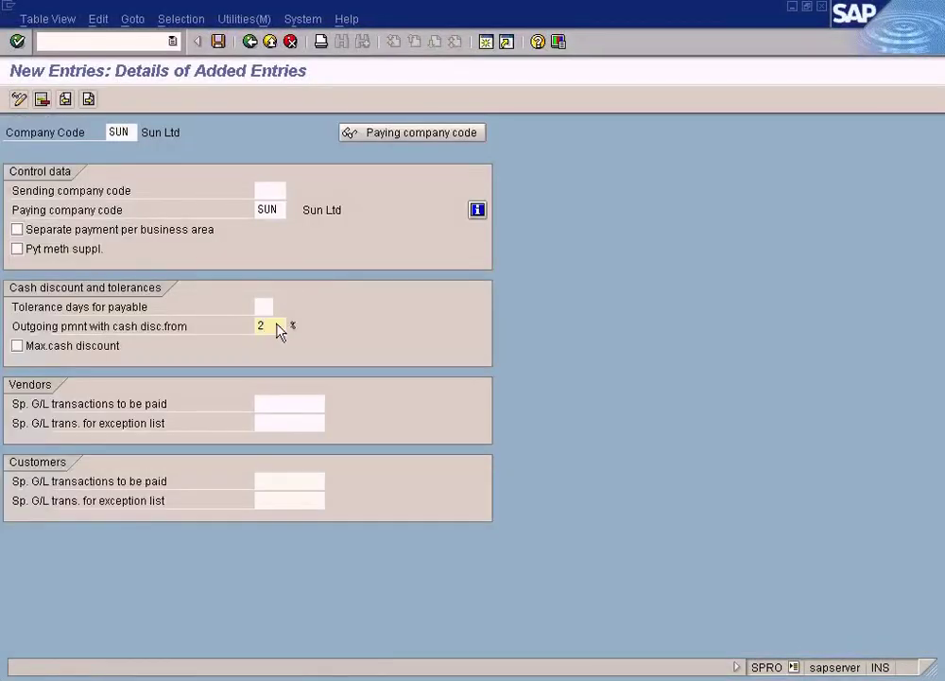
pyautogui.moveTo(274, 334); pyautogui.dragTo(244, 337)
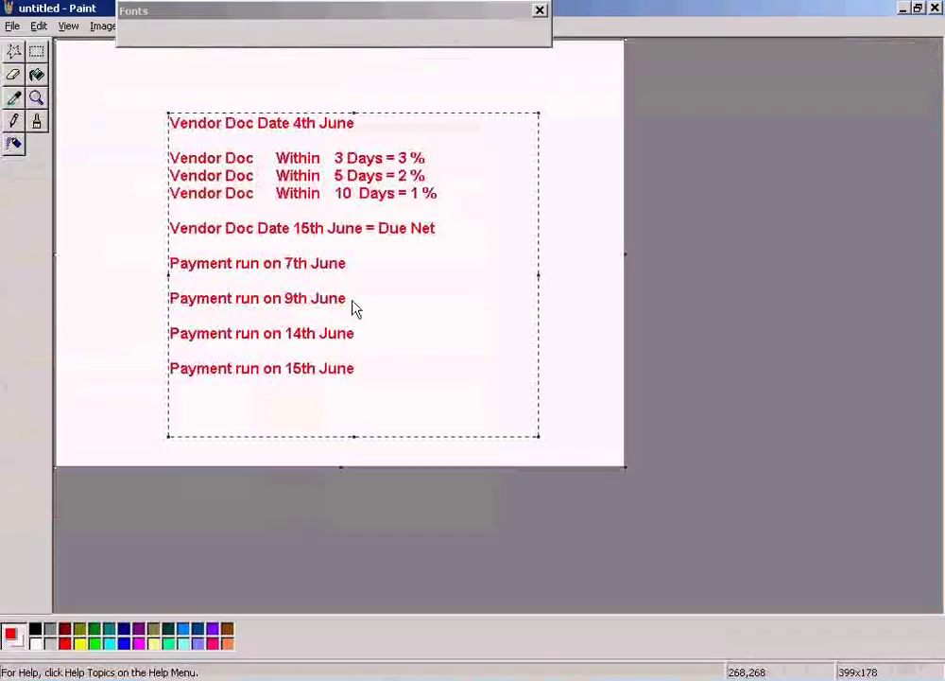
pyautogui.click(373, 265)
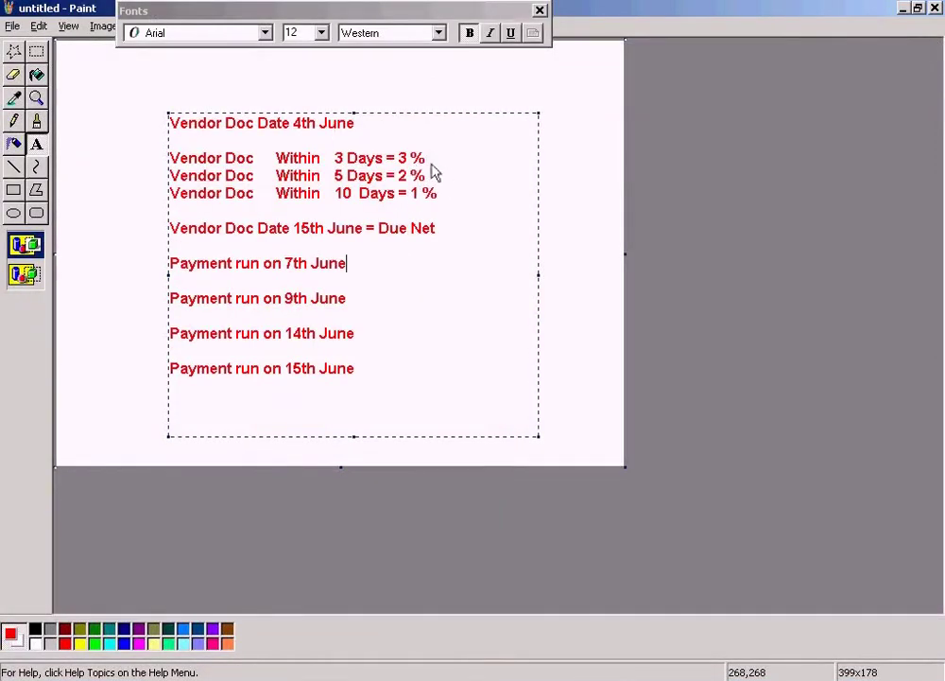
pyautogui.moveTo(427, 158); pyautogui.dragTo(385, 167)
pyautogui.click(364, 267)
pyautogui.click(379, 302)
pyautogui.moveTo(421, 182); pyautogui.dragTo(176, 180)
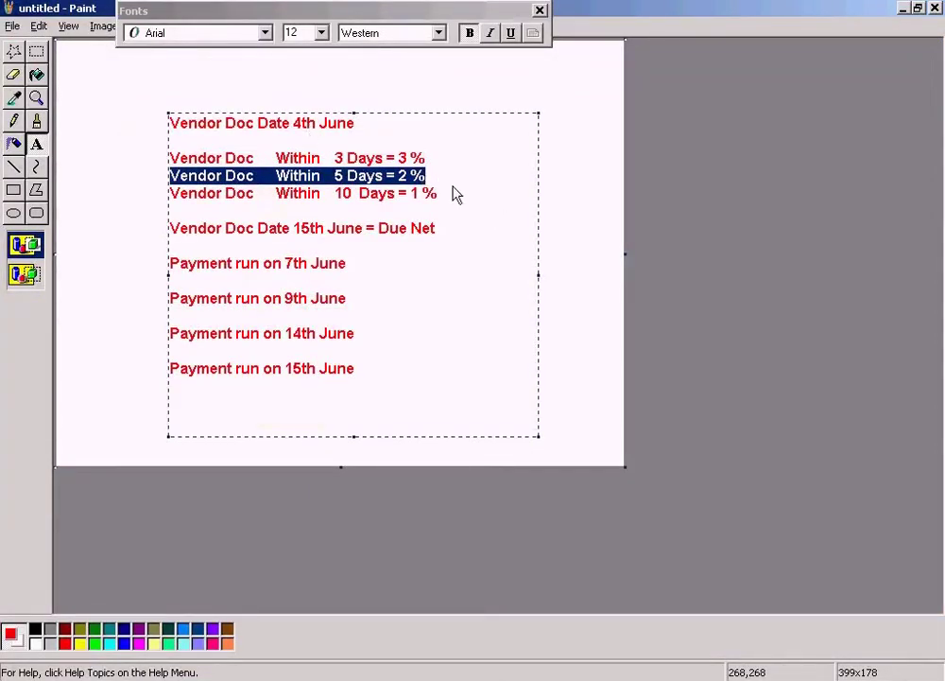
# Compare the 14th June payment run with the 10 Days = 1 % discount line, highlighting each in turn
pyautogui.click(375, 332)
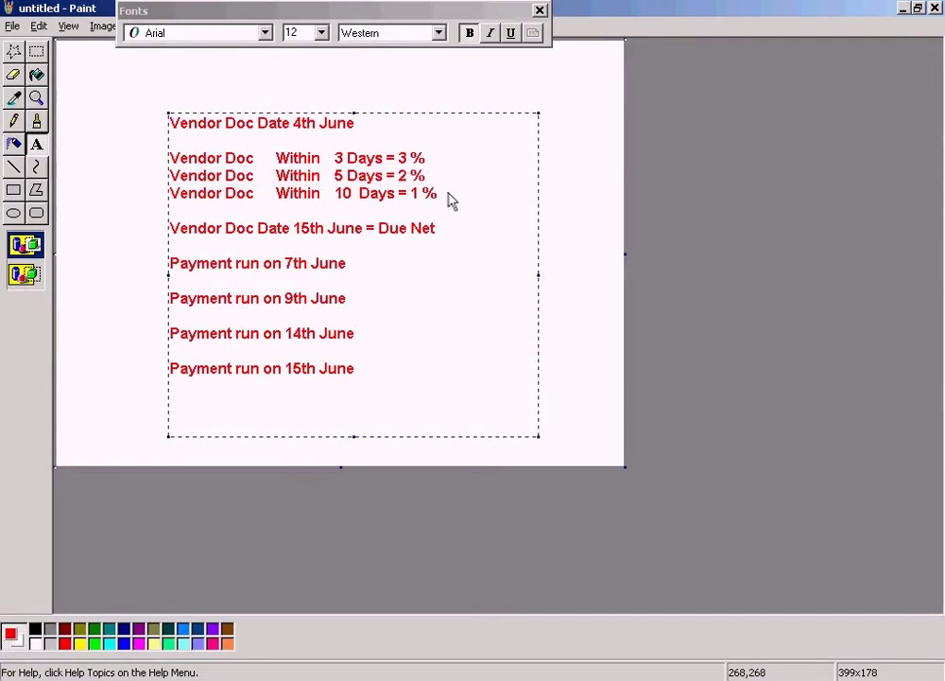
pyautogui.moveTo(442, 195); pyautogui.dragTo(172, 194)
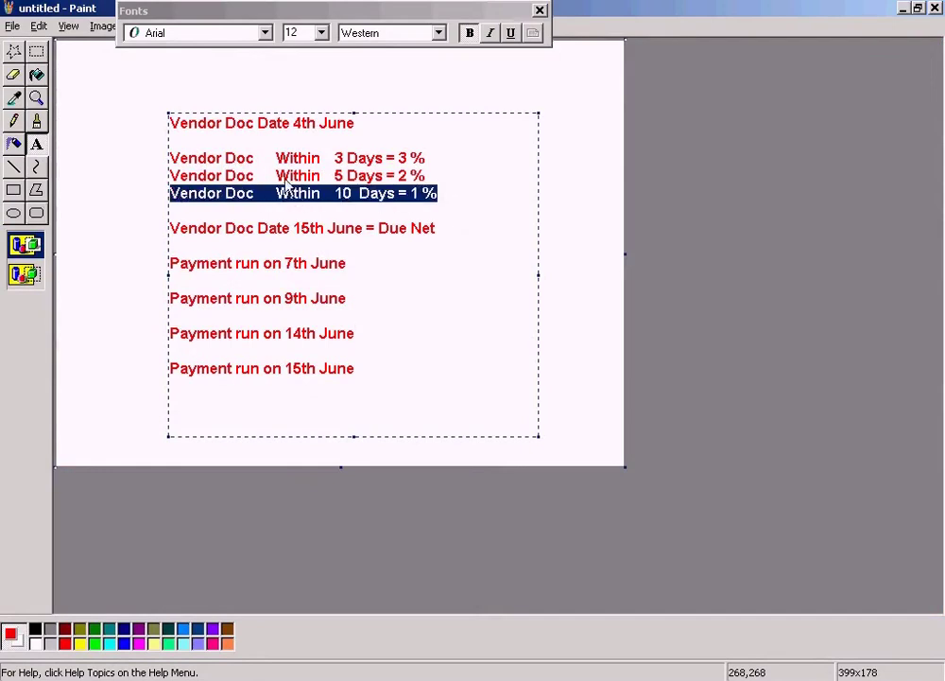
pyautogui.click(370, 339)
pyautogui.moveTo(369, 339); pyautogui.dragTo(165, 341)
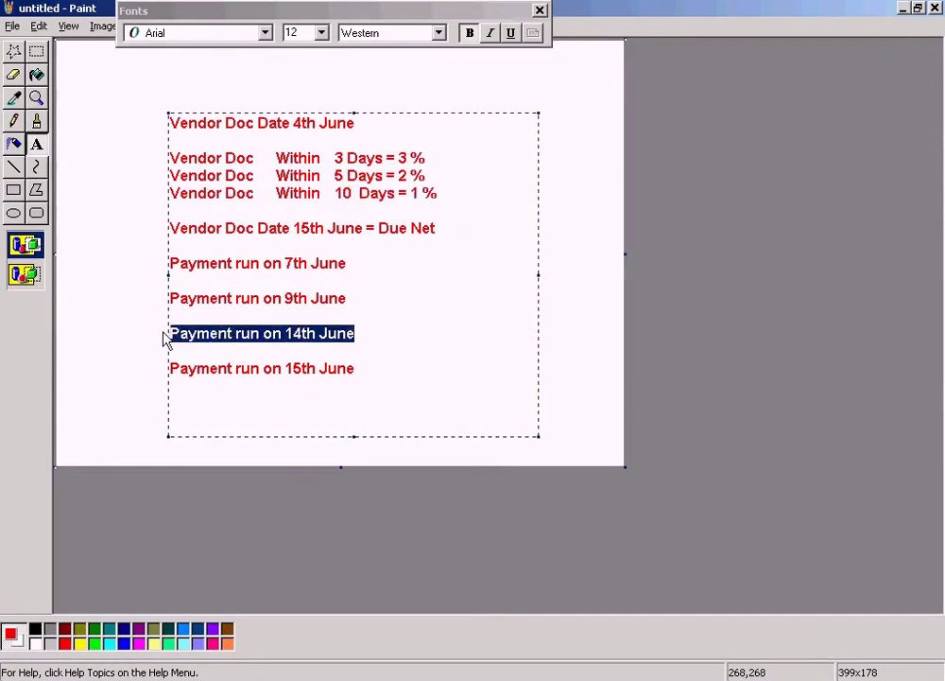
pyautogui.click(444, 196)
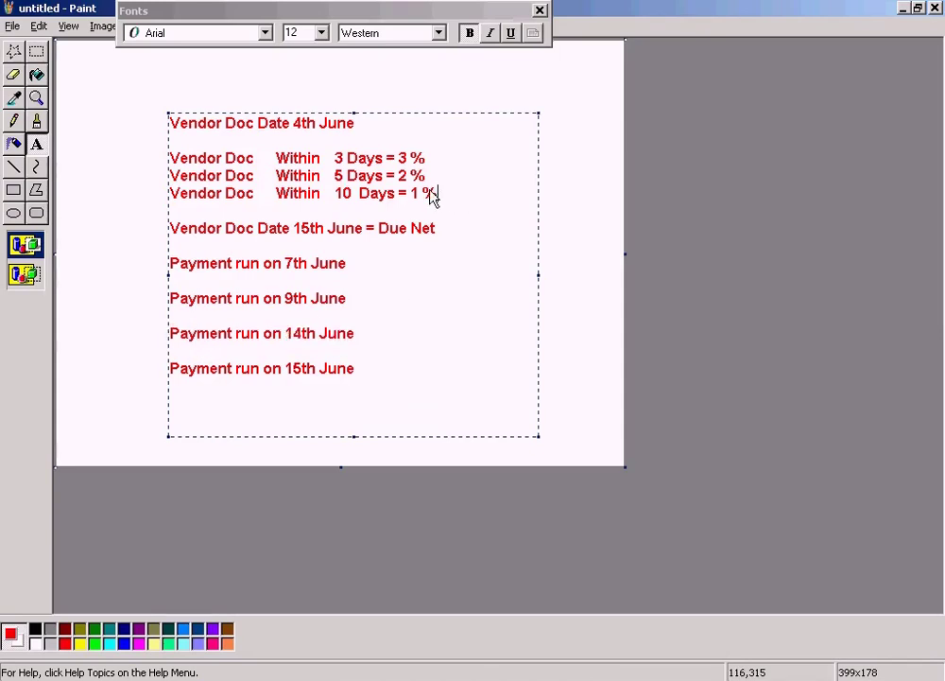
pyautogui.moveTo(414, 196); pyautogui.dragTo(444, 201)
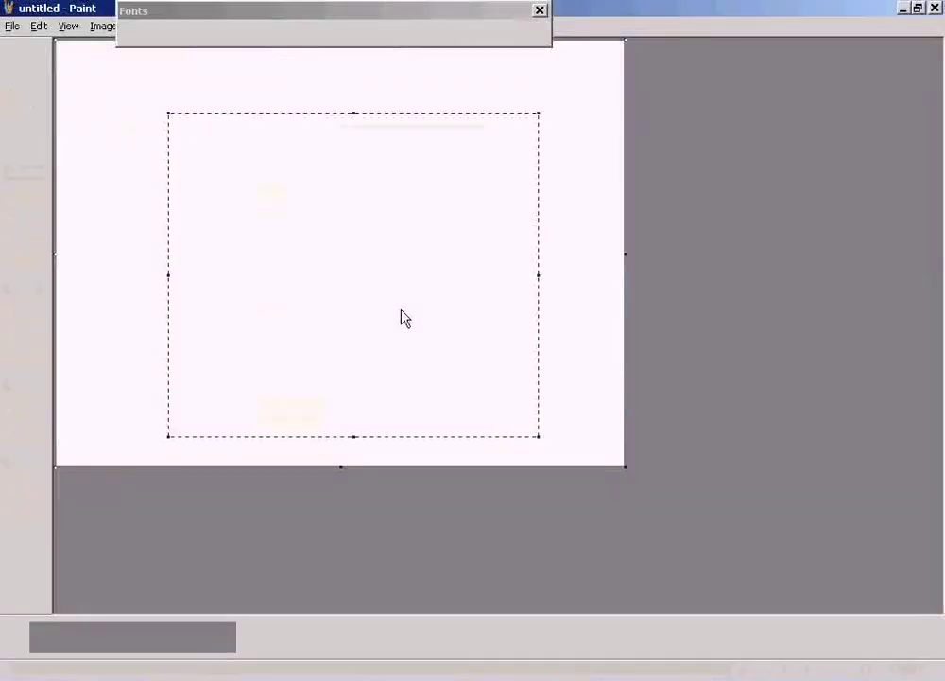
pyautogui.click(452, 196)
pyautogui.moveTo(452, 195); pyautogui.dragTo(179, 197)
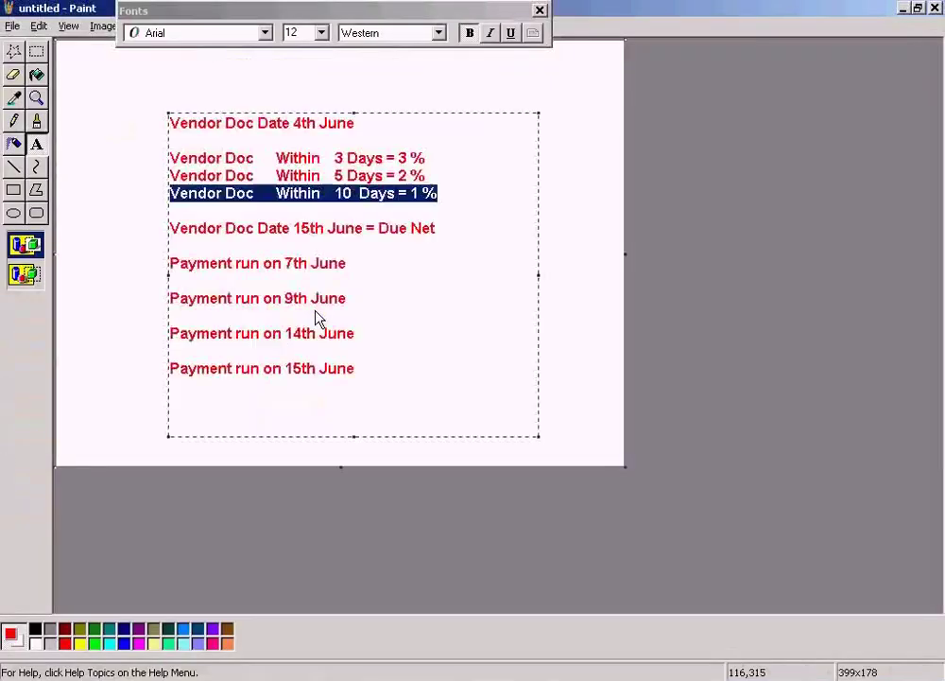
pyautogui.click(457, 202)
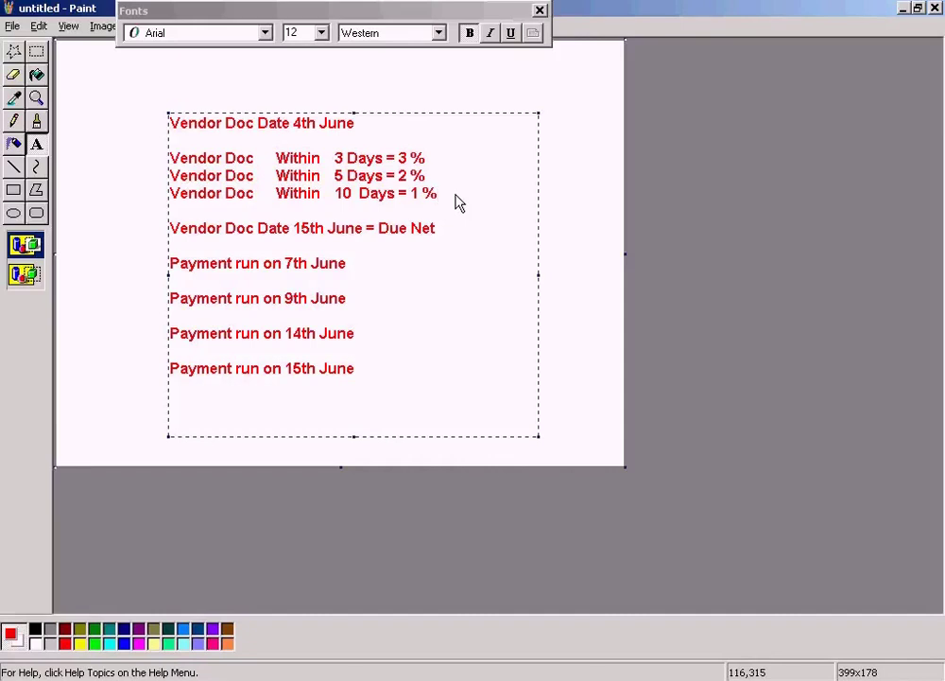
# Switch to SAP and set the minimum cash discount percentage for outgoing payments to 5 in the SUN entry
pyautogui.hotkey('alt', 'Tab')
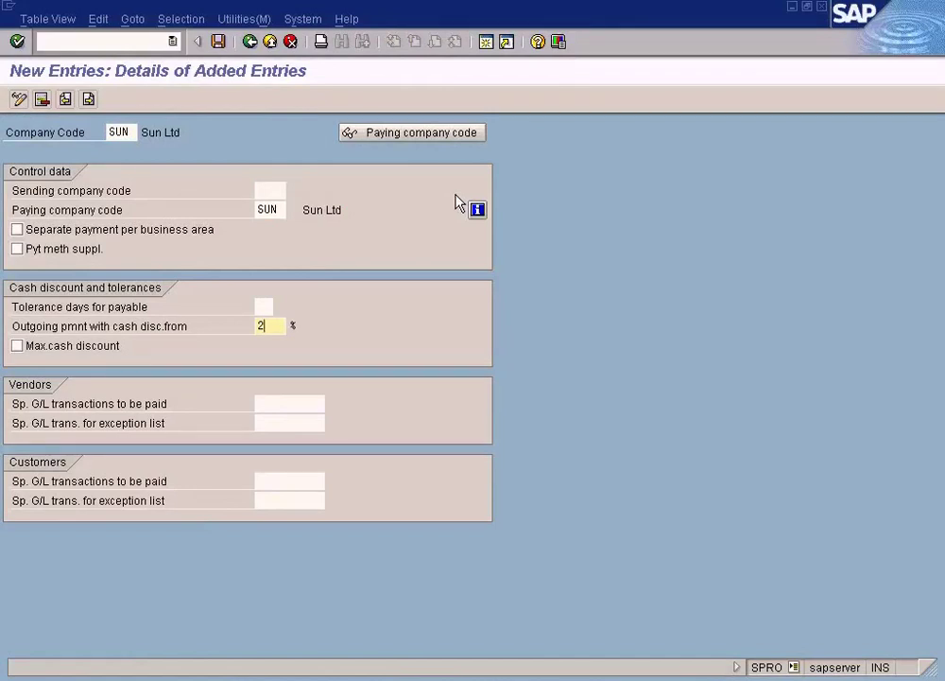
pyautogui.press('BackSpace')
pyautogui.write('5')
# Switch to Paint and highlight the Due Net line, the 14th June payment run and the 10 day discount line in turn
pyautogui.hotkey('alt', 'Tab')
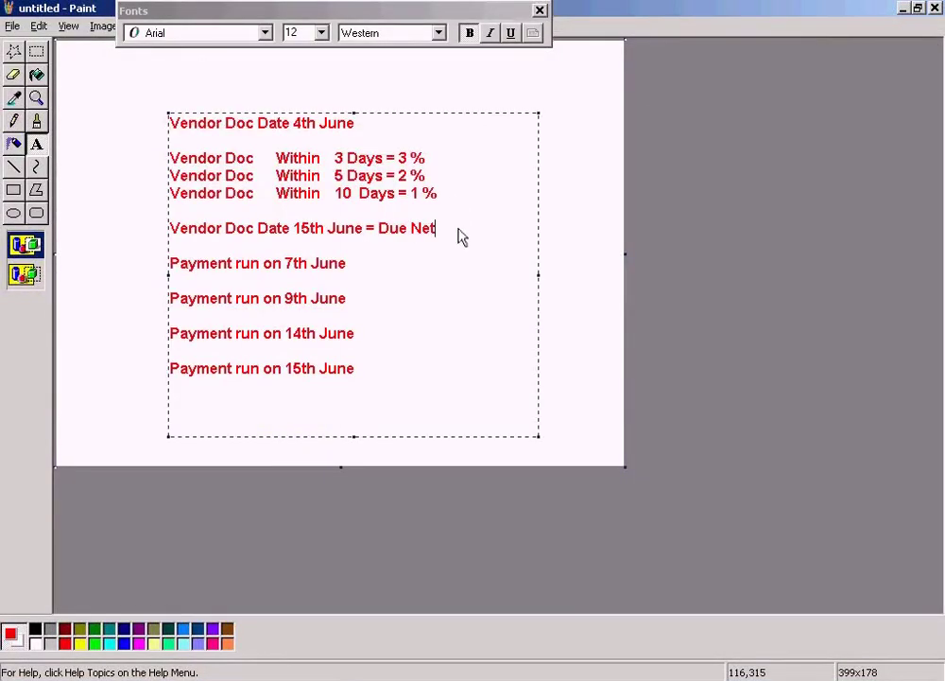
pyautogui.moveTo(457, 237); pyautogui.dragTo(159, 230)
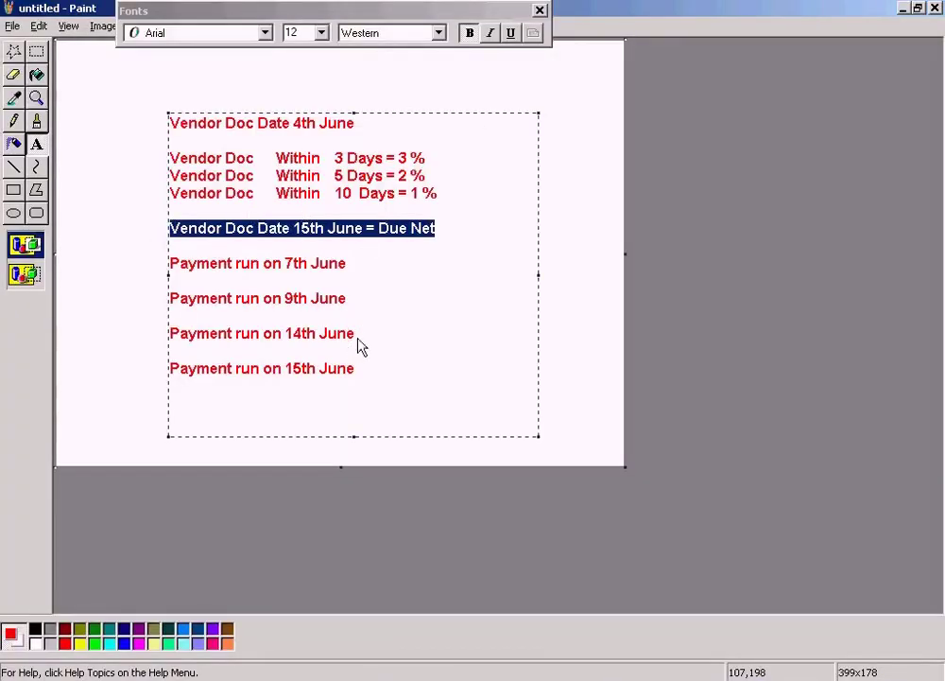
pyautogui.moveTo(360, 346); pyautogui.dragTo(176, 342)
pyautogui.click(450, 197)
pyautogui.moveTo(450, 197); pyautogui.dragTo(162, 205)
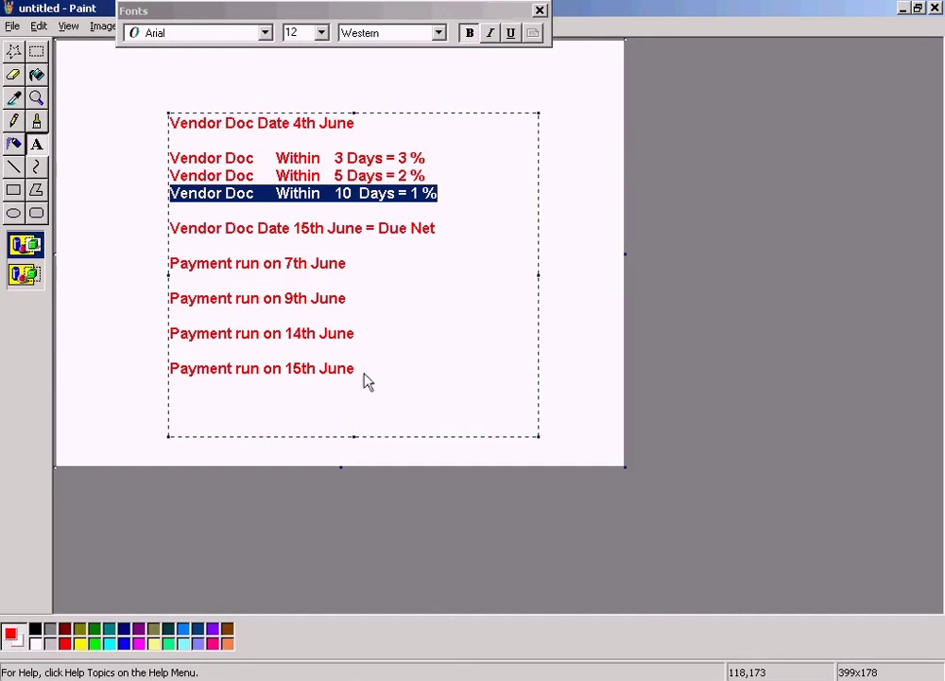
# Compare the 15th June payment run with the 15th June = Due Net line, highlighting both in turn
pyautogui.moveTo(360, 371); pyautogui.dragTo(161, 371)
pyautogui.moveTo(437, 229); pyautogui.dragTo(216, 228)
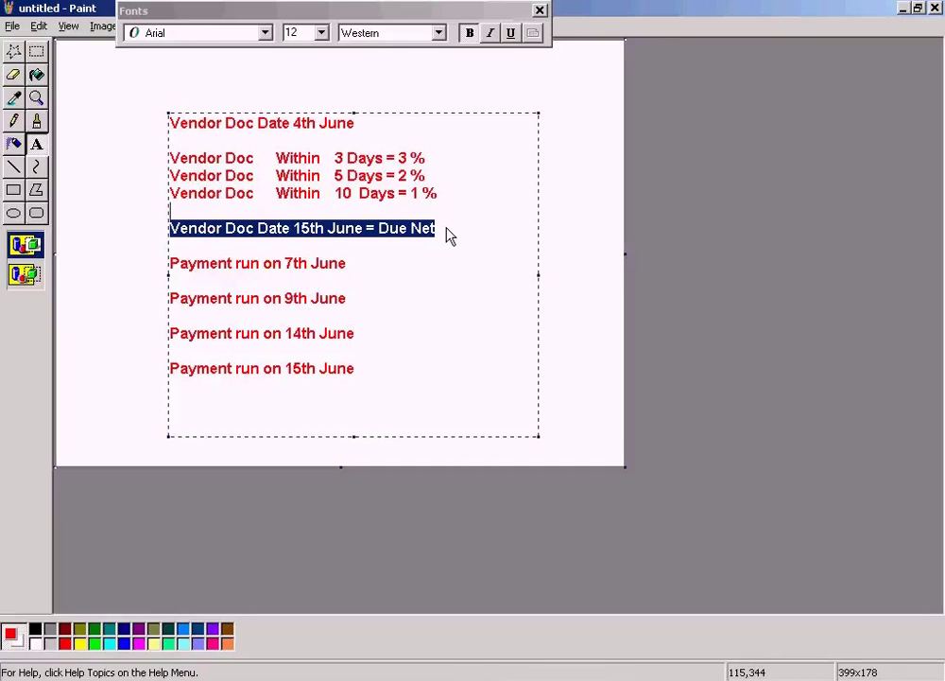
pyautogui.click(360, 376)
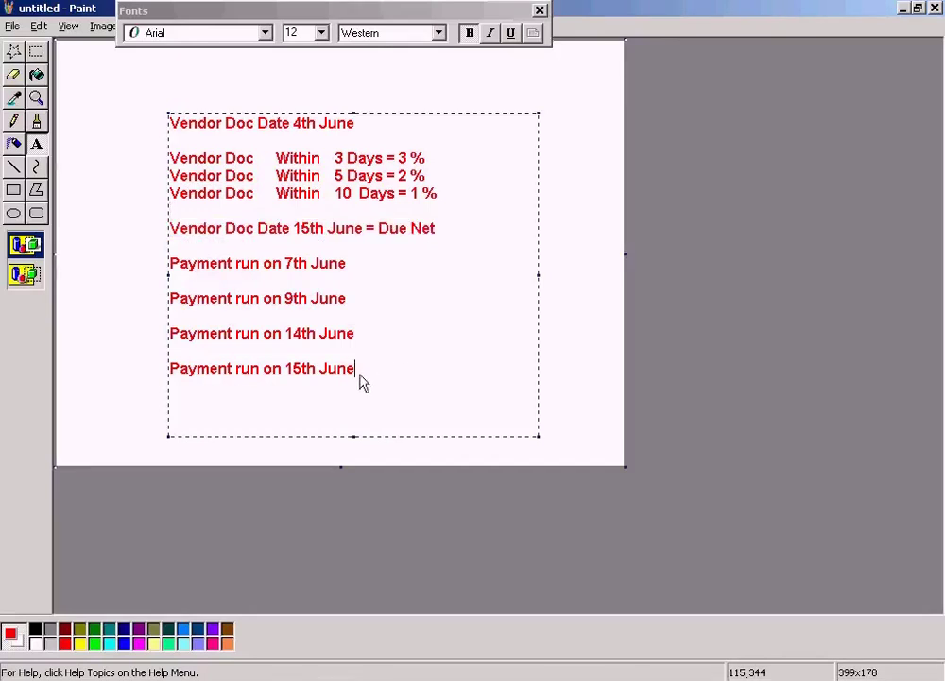
pyautogui.keyDown('shift'); pyautogui.click(218, 375); pyautogui.keyUp('shift')
pyautogui.click(398, 228)
pyautogui.moveTo(436, 229); pyautogui.dragTo(171, 229)
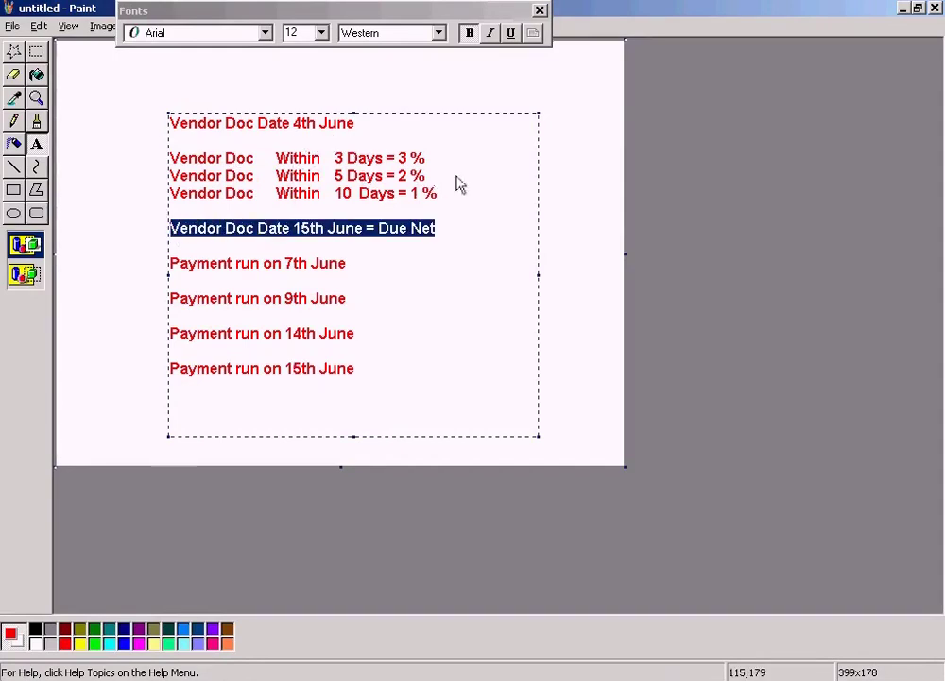
pyautogui.click(442, 230)
pyautogui.moveTo(441, 230); pyautogui.dragTo(346, 230)
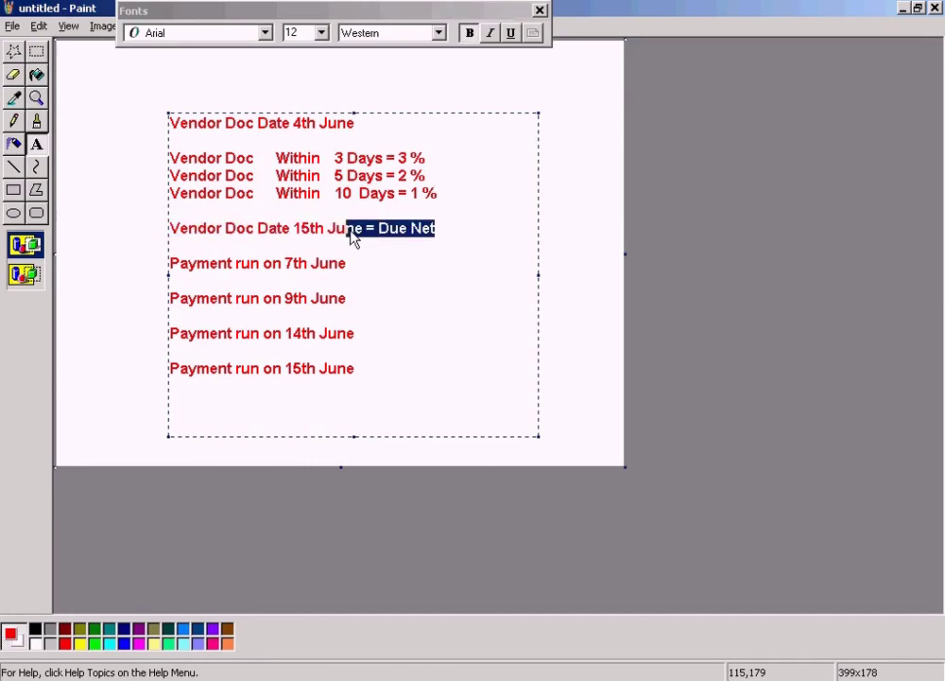
pyautogui.click(455, 198)
pyautogui.hotkey('alt', 'Tab')
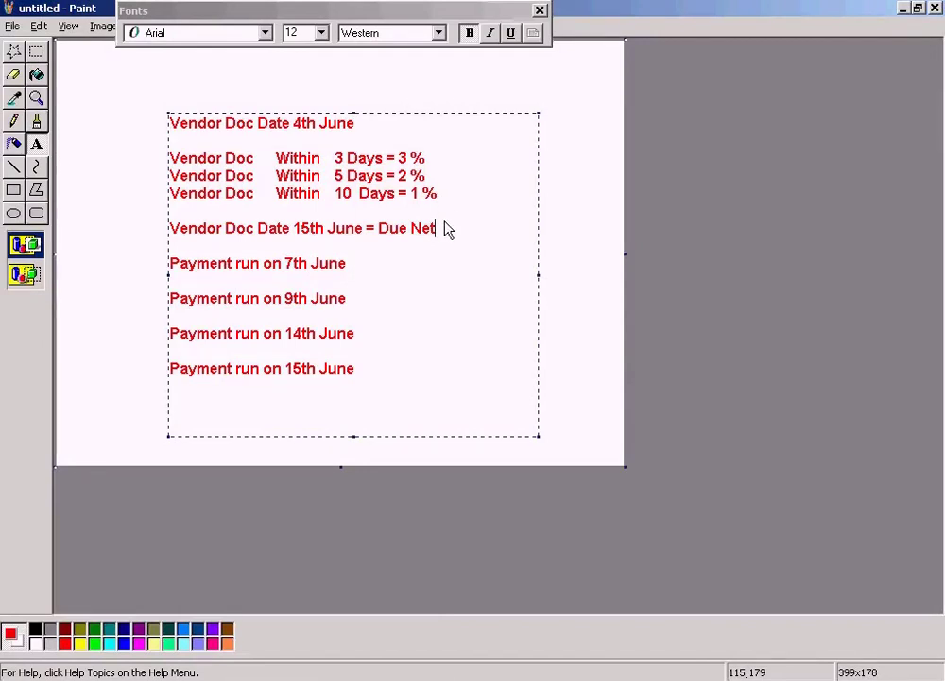
# Switch to SAP, change the minimum cash discount percentage to 2 in the SUN entry, then clear the value
pyautogui.hotkey('alt', 'Tab')
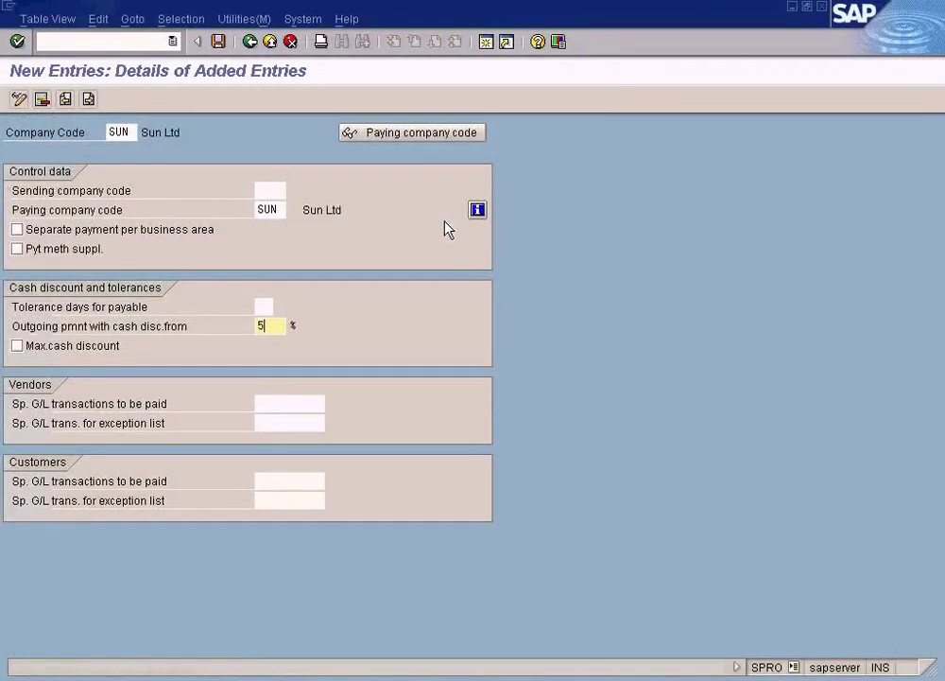
pyautogui.press('BackSpace')
pyautogui.write('2')
pyautogui.press('BackSpace')
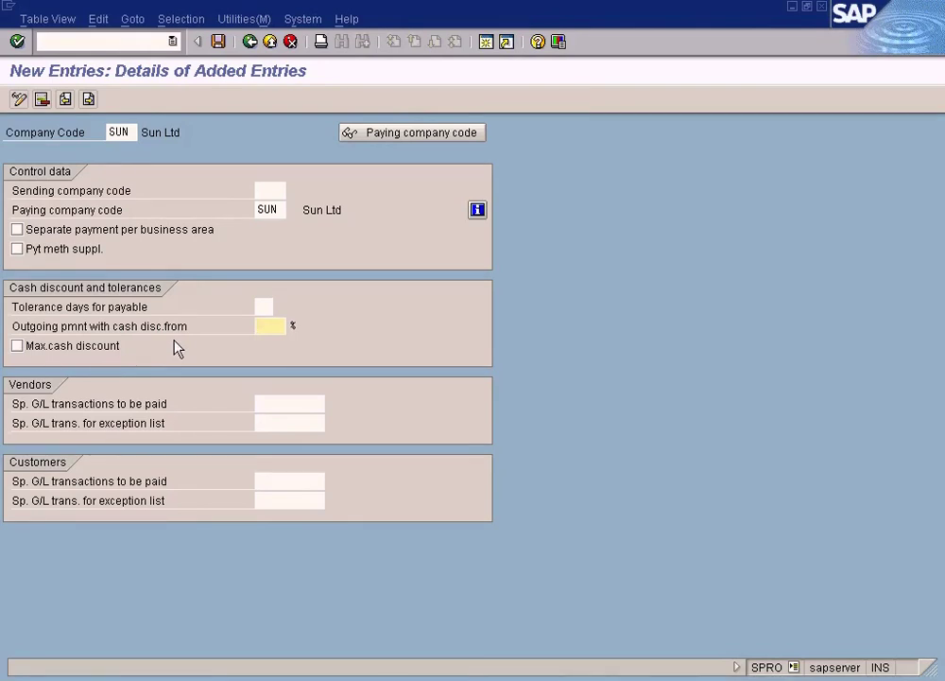
# Enable Max.cash discount in the SAP SUN entry and set the minimum cash discount percentage for outgoing payments to 2
pyautogui.click(117, 349)
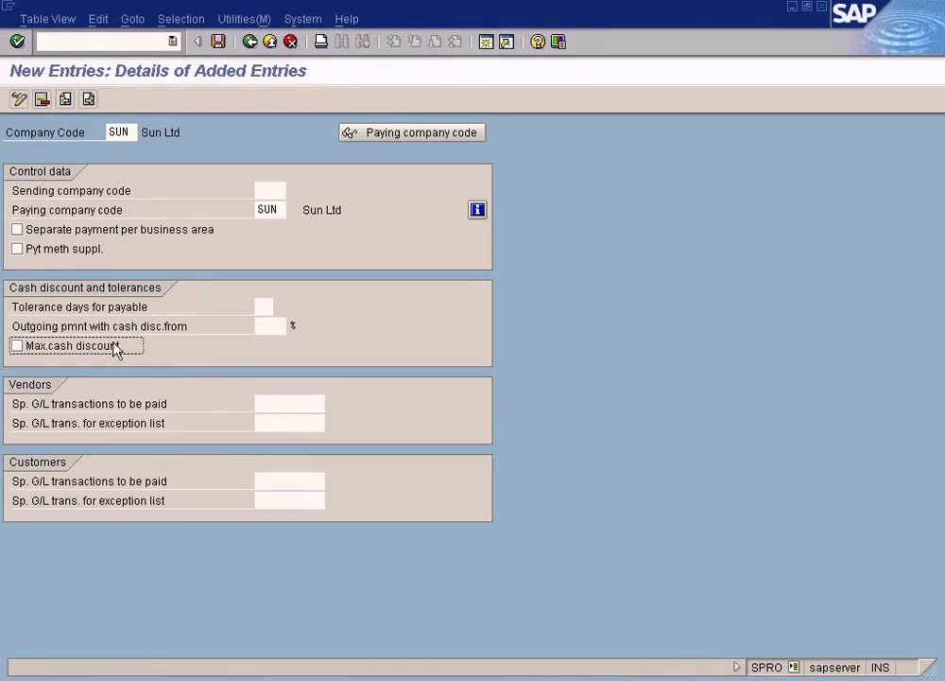
pyautogui.click(114, 352)
pyautogui.click(271, 326)
pyautogui.write('2')
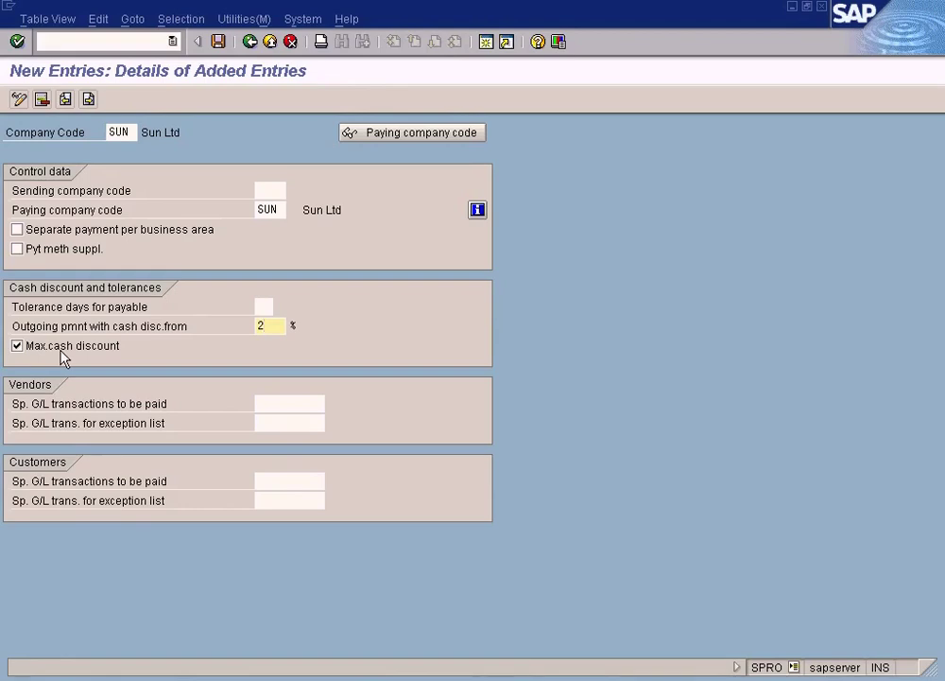
# Switch to Paint and compare the 3 Days = 3 % discount line with the 7th June payment run, highlighting both
pyautogui.hotkey('alt', 'Tab')
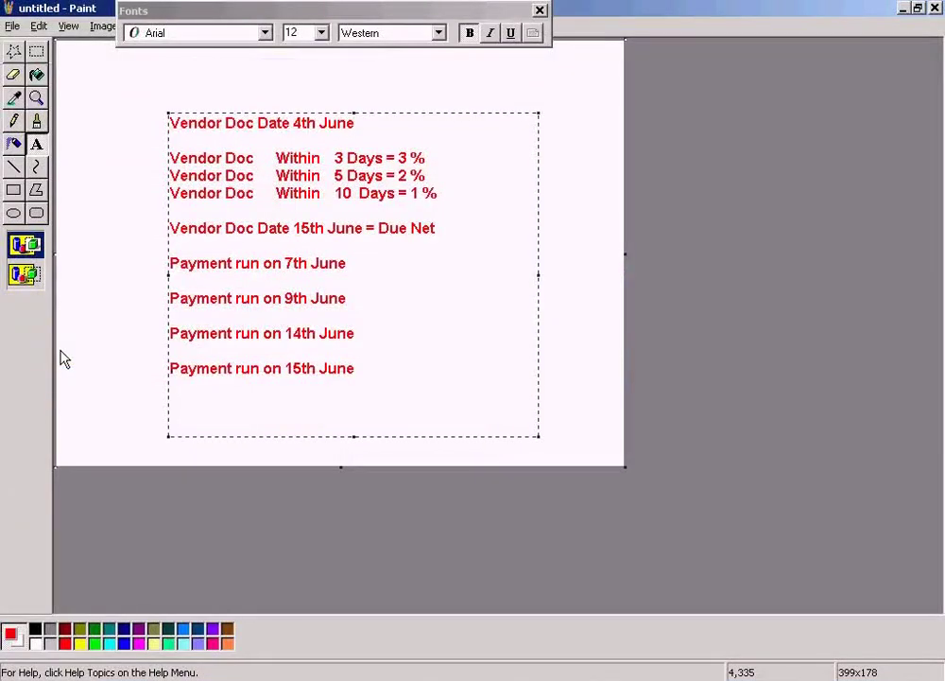
pyautogui.moveTo(427, 160); pyautogui.dragTo(171, 160)
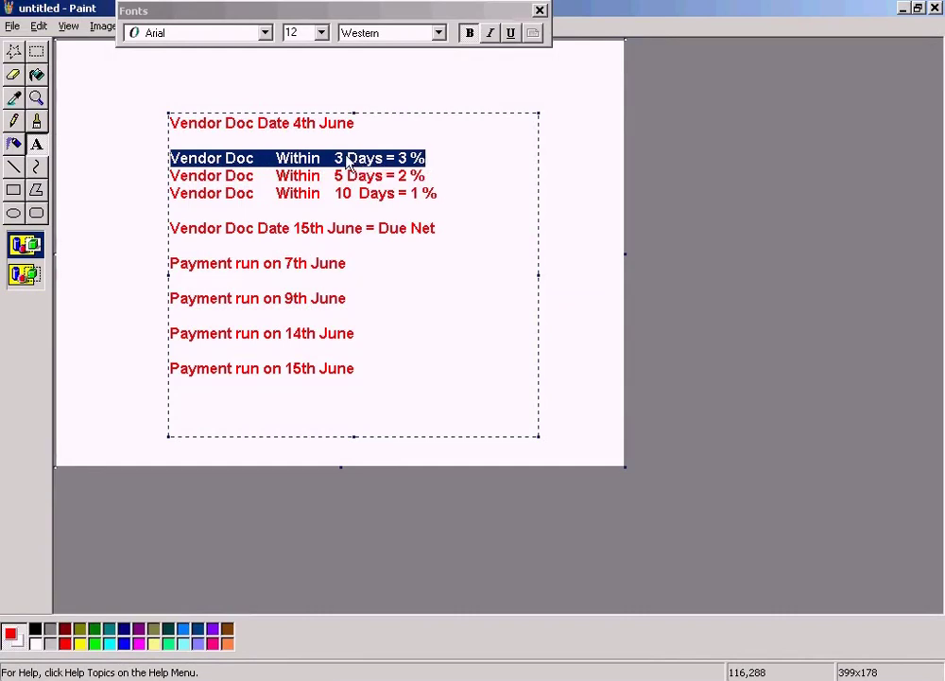
pyautogui.click(306, 124)
pyautogui.click(428, 162)
pyautogui.hotkey('shift', 'Left')
pyautogui.hotkey('shift', 'Left')
pyautogui.hotkey('shift', 'Left')
pyautogui.hotkey('shift', 'Left')
pyautogui.hotkey('shift', 'Left')
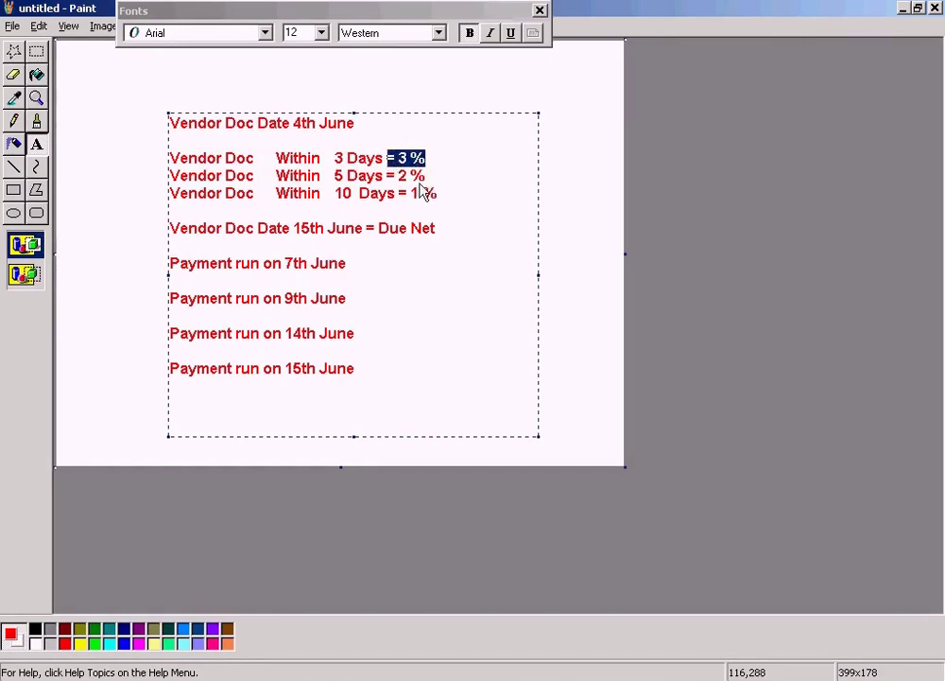
pyautogui.moveTo(374, 270); pyautogui.dragTo(268, 276)
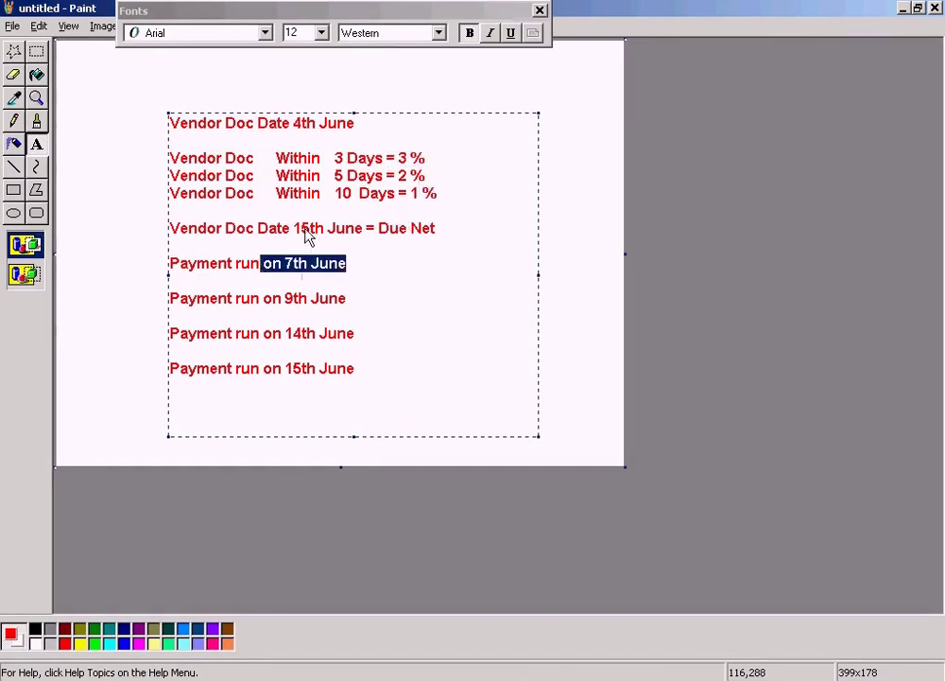
pyautogui.click(358, 161)
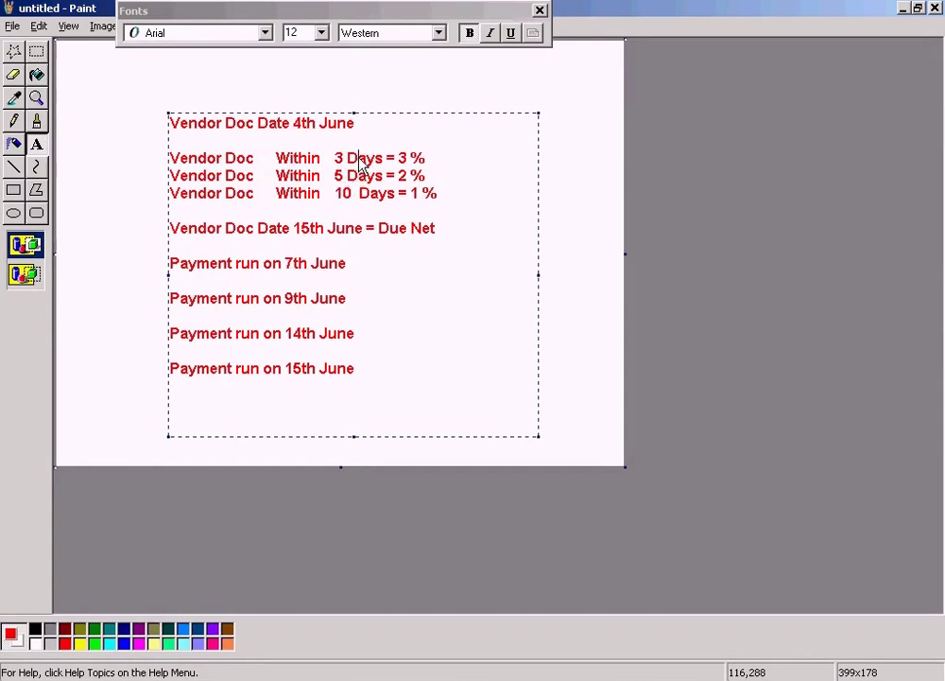
# Highlight the 3 % rate of the 3 Days line, then switch to SAP and highlight the minimum cash discount percentage
pyautogui.click(414, 159)
pyautogui.hotkey('shift', 'Left')
pyautogui.hotkey('shift', 'Left')
pyautogui.hotkey('shift', 'Left')
pyautogui.hotkey('shift', 'Left')
pyautogui.hotkey('shift', 'Left')
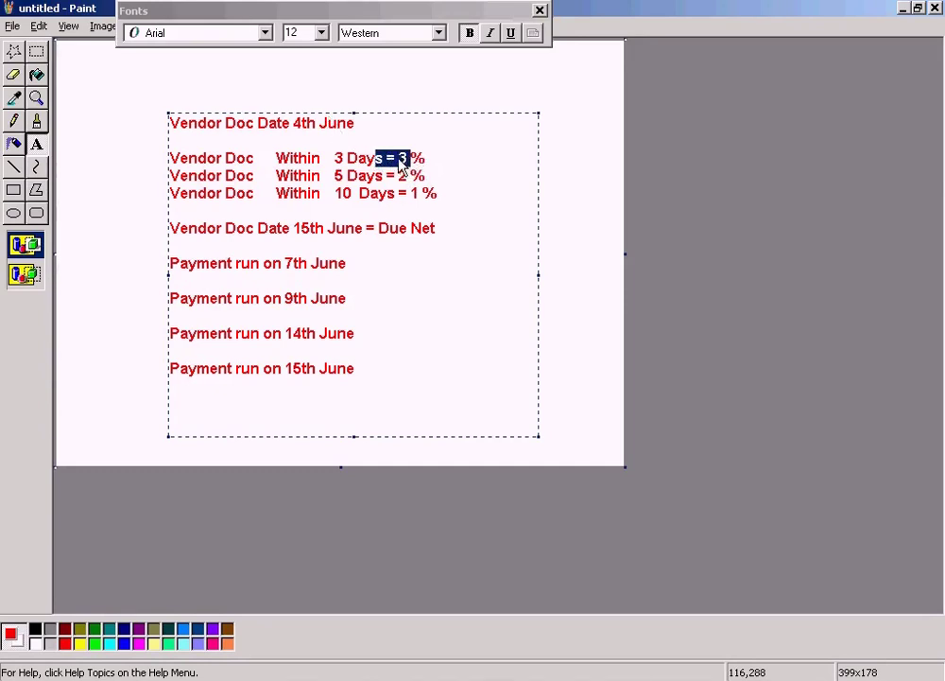
pyautogui.moveTo(398, 160); pyautogui.dragTo(432, 170)
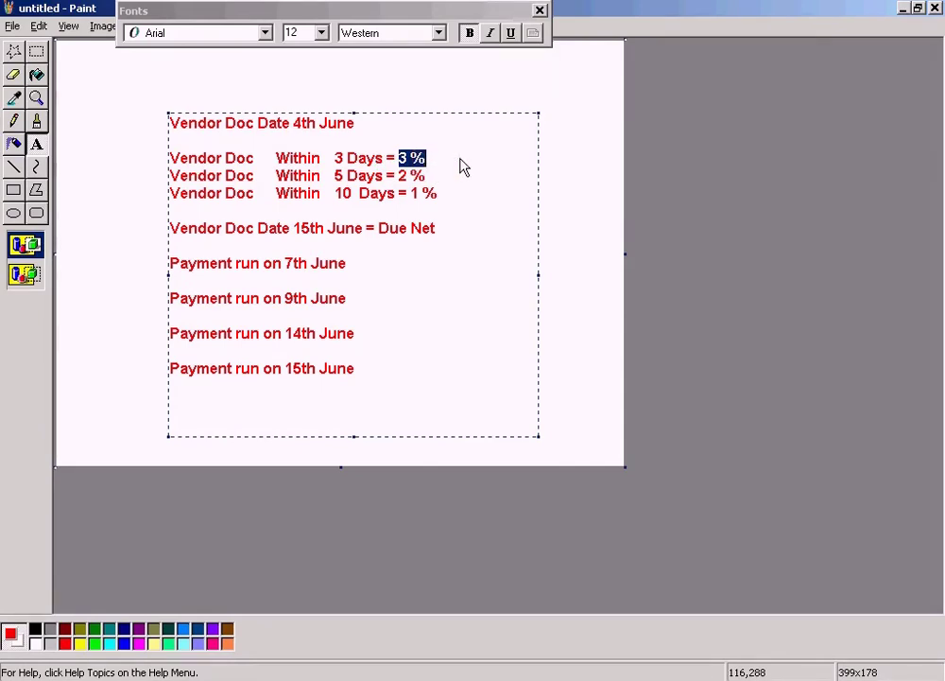
pyautogui.hotkey('alt', 'Tab')
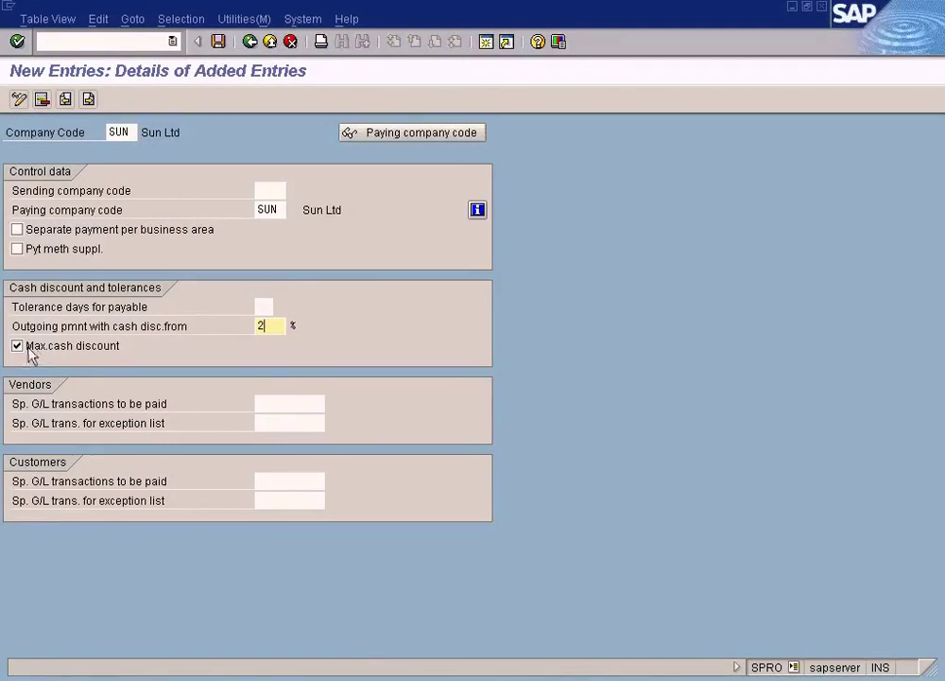
pyautogui.moveTo(276, 327); pyautogui.dragTo(209, 335)
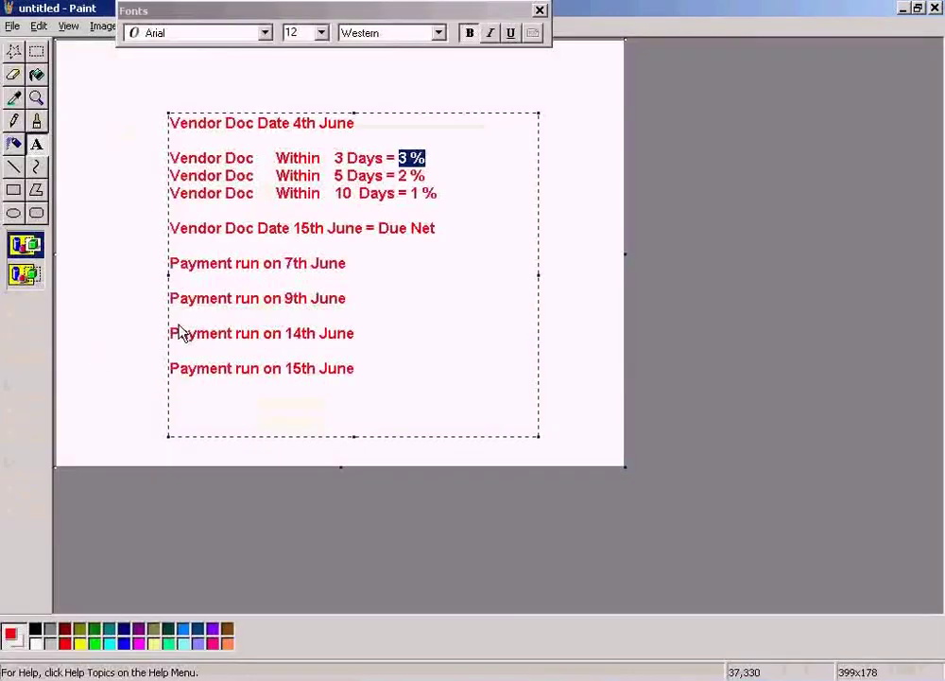
# Switch to Paint and highlight the whole Within 3 Days = 3 % discount line
pyautogui.press('Right')
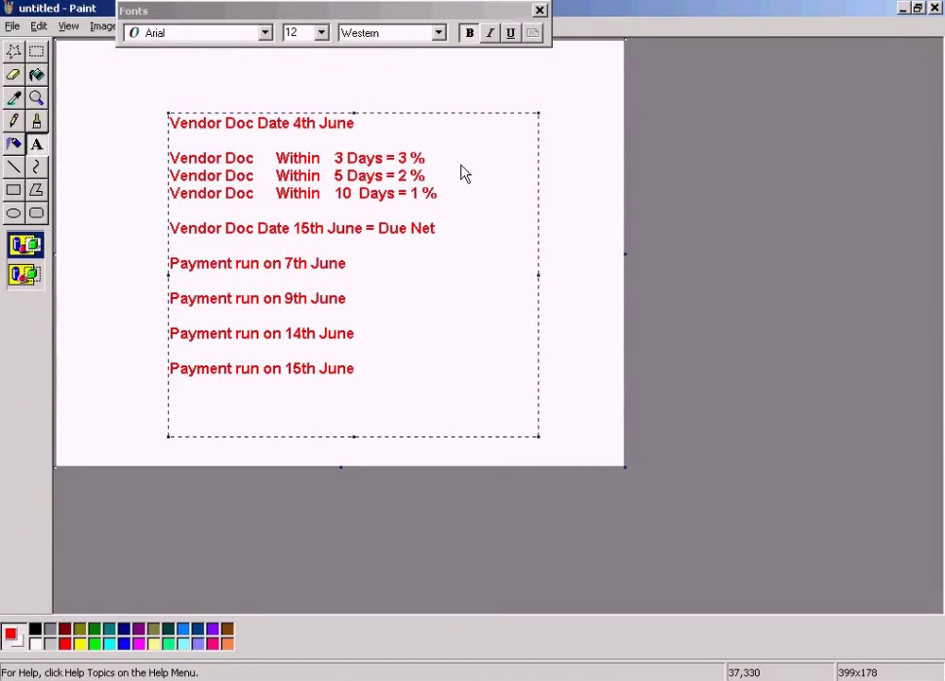
pyautogui.hotkey('shift', 'Left')
pyautogui.hotkey('shift', 'Left')
pyautogui.hotkey('shift', 'Left')
pyautogui.hotkey('shift', 'Left')
pyautogui.hotkey('shift', 'Left')
pyautogui.hotkey('shift', 'Left')
pyautogui.hotkey('shift', 'Left')
pyautogui.hotkey('shift', 'Left')
pyautogui.hotkey('shift', 'Left')
pyautogui.hotkey('shift', 'Left')
pyautogui.hotkey('shift', 'Left')
pyautogui.hotkey('shift', 'Left')
pyautogui.hotkey('shift', 'Left')
pyautogui.hotkey('shift', 'Left')
pyautogui.hotkey('shift', 'Left')
pyautogui.hotkey('shift', 'Left')
pyautogui.hotkey('shift', 'Left')
pyautogui.hotkey('shift', 'Left')
pyautogui.hotkey('shift', 'Left')
pyautogui.hotkey('shift', 'Left')
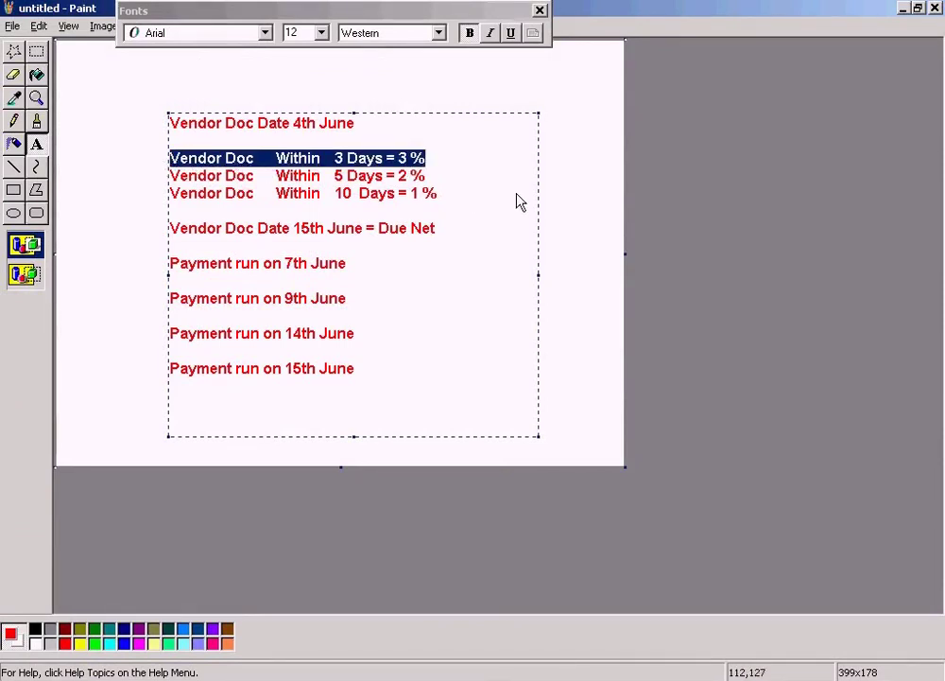
pyautogui.click(395, 266)
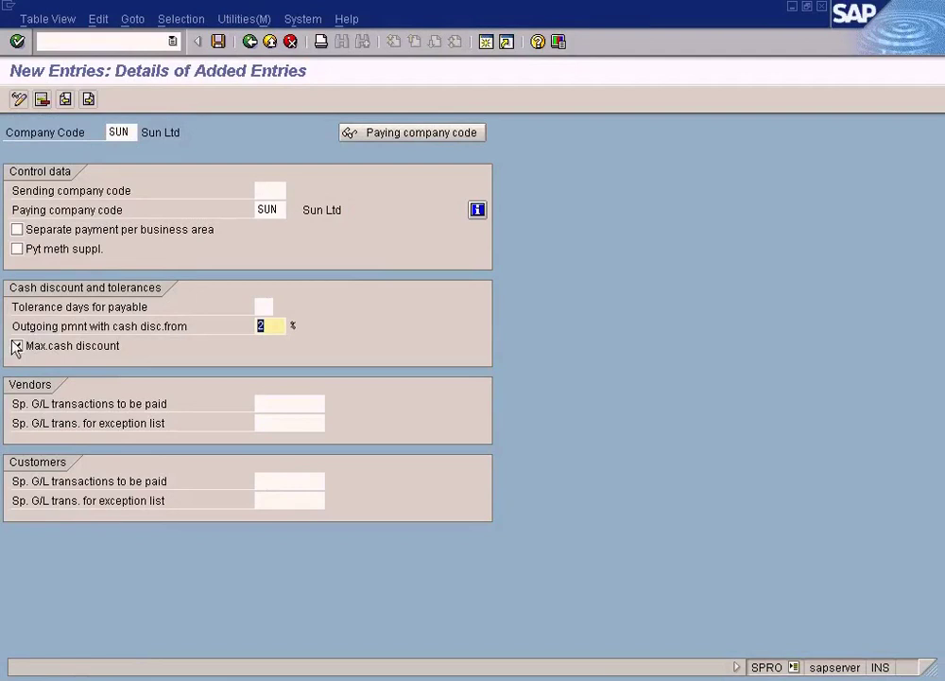
# In the SAP SUN entry, disable Max.cash discount and clear the minimum cash discount percentage for outgoing payments
pyautogui.click(16, 346)
pyautogui.click(279, 327)
pyautogui.press('BackSpace')
# Review the possible special G/L indicators for the vendor transactions to be paid, then return to the SUN entry
pyautogui.click(280, 416)
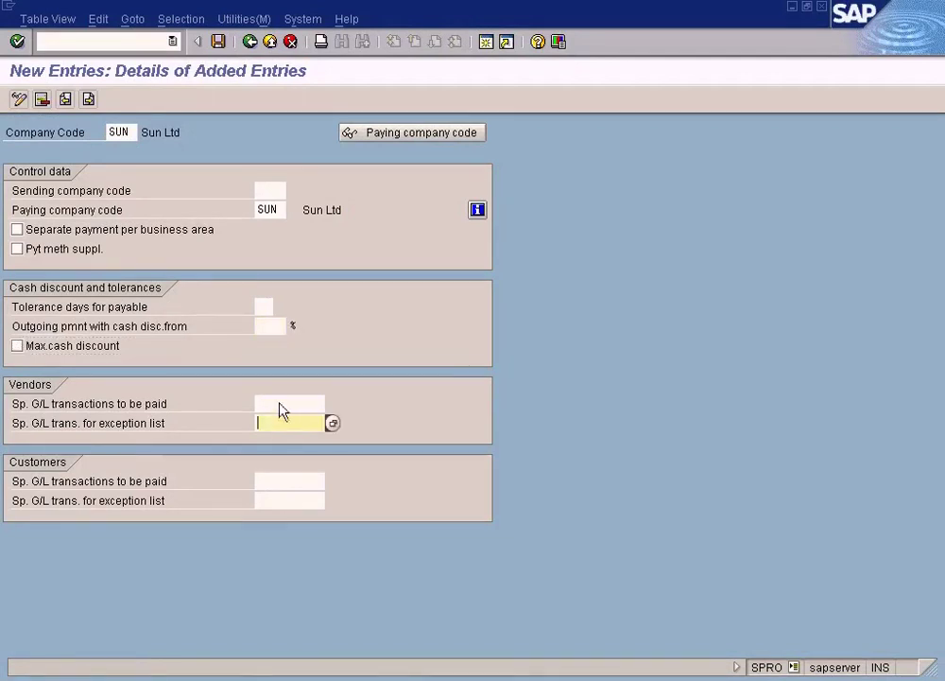
pyautogui.click(281, 407)
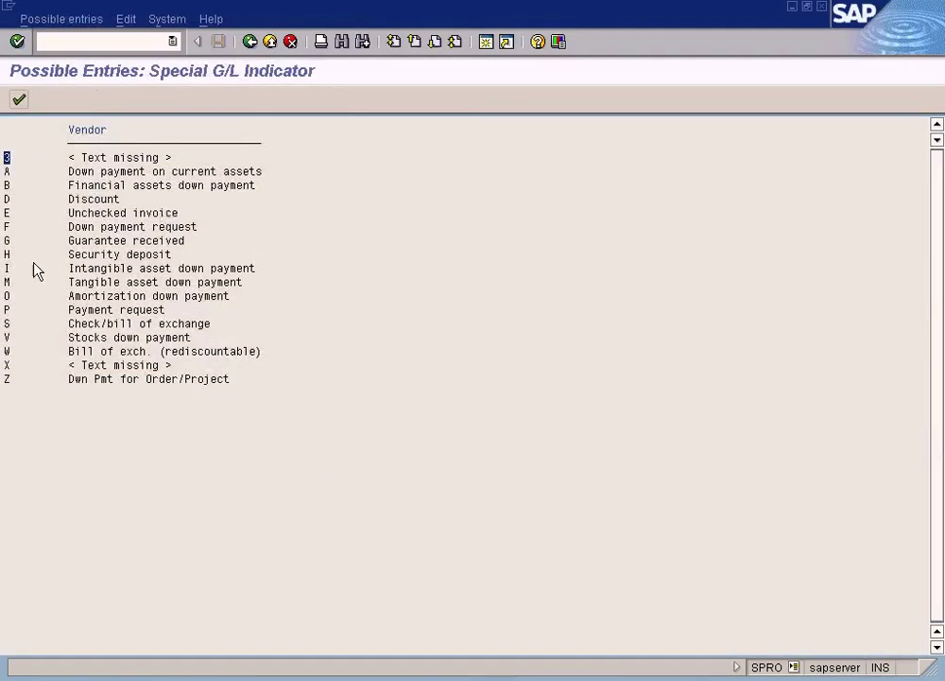
pyautogui.click(246, 42)
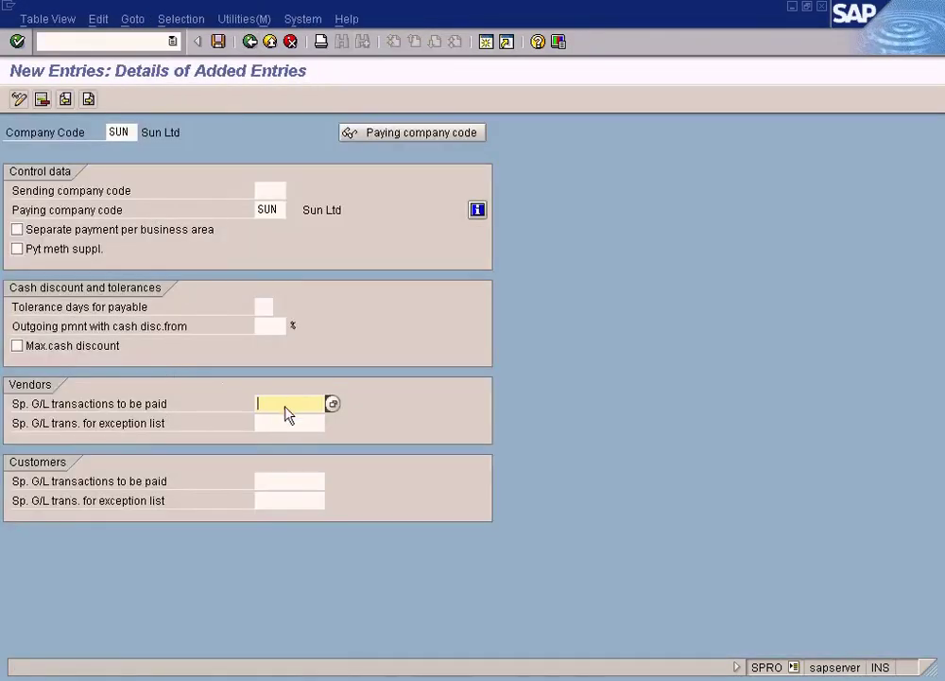
pyautogui.click(332, 404)
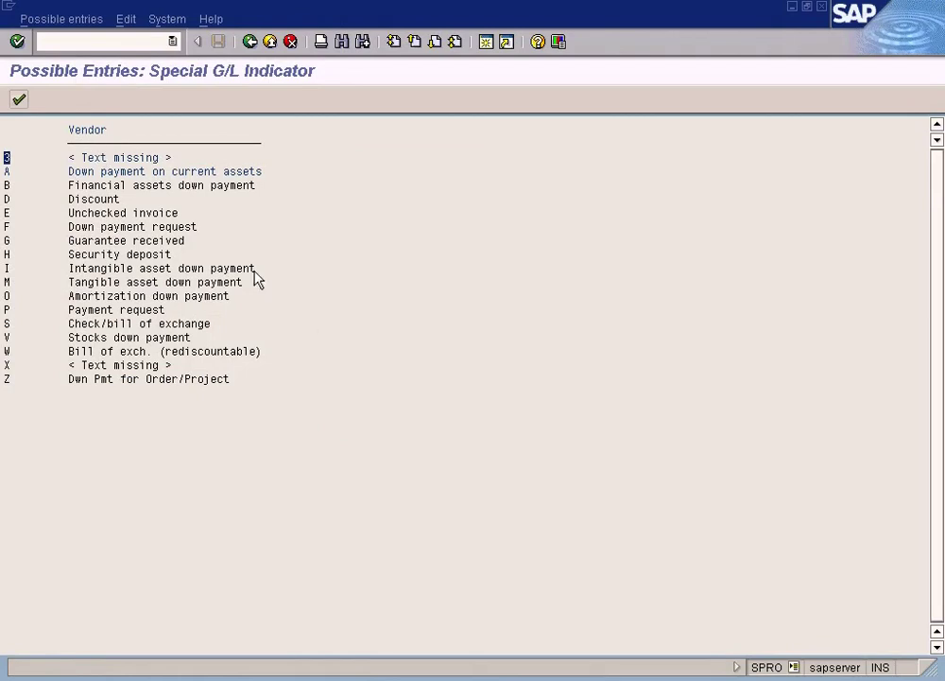
pyautogui.click(251, 43)
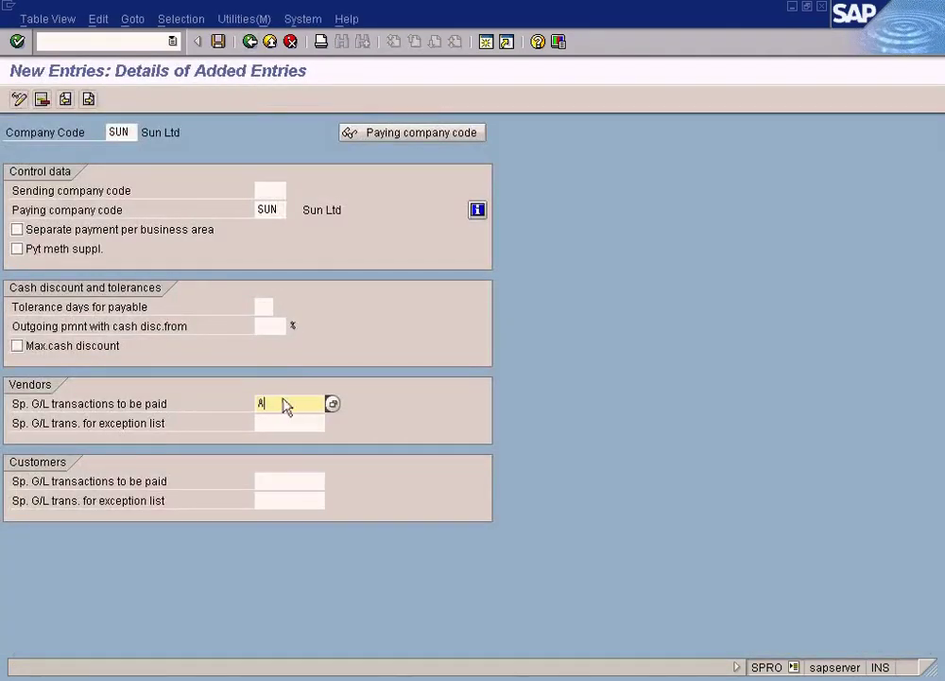
# Enter AB as the vendor special G/L transactions to be paid, then clear the entry
pyautogui.write('B')
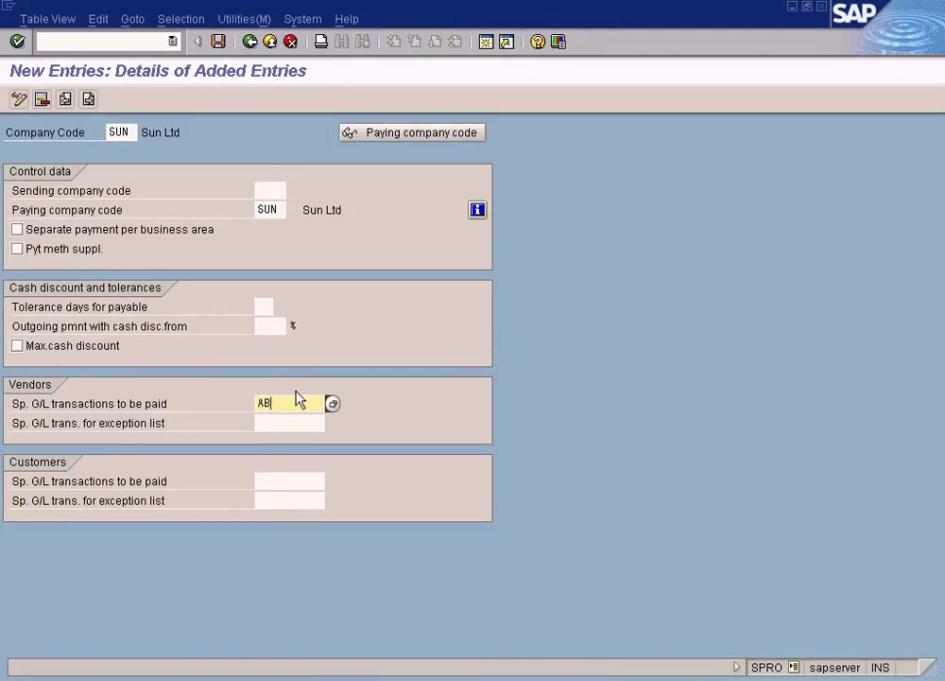
pyautogui.press('BackSpace')
pyautogui.press('BackSpace')
# Save the SUN company code entry and return to the Implementation Guide structure
pyautogui.click(218, 42)
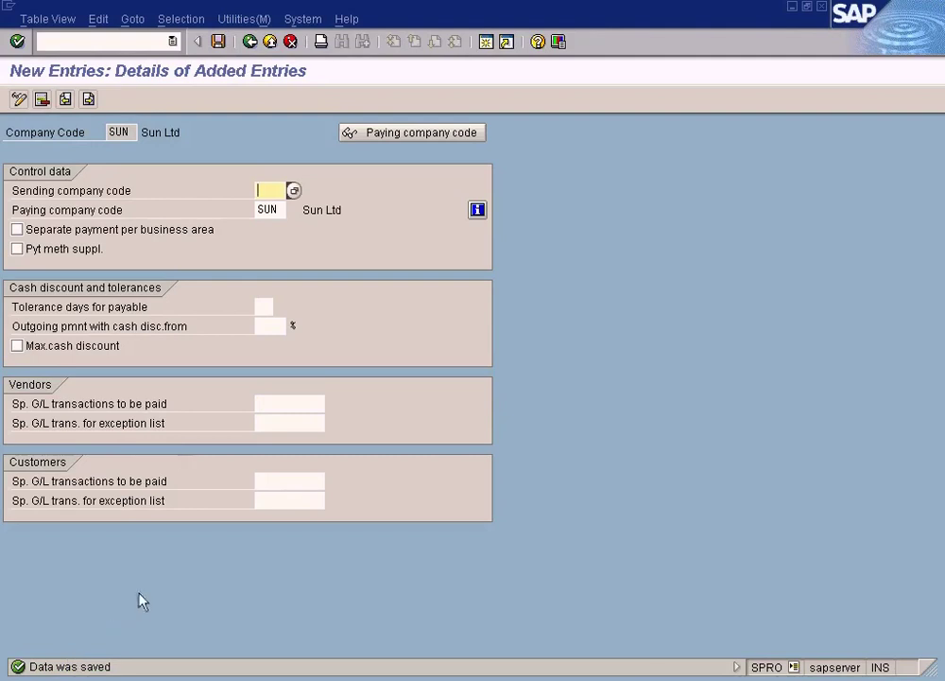
pyautogui.click(251, 41)
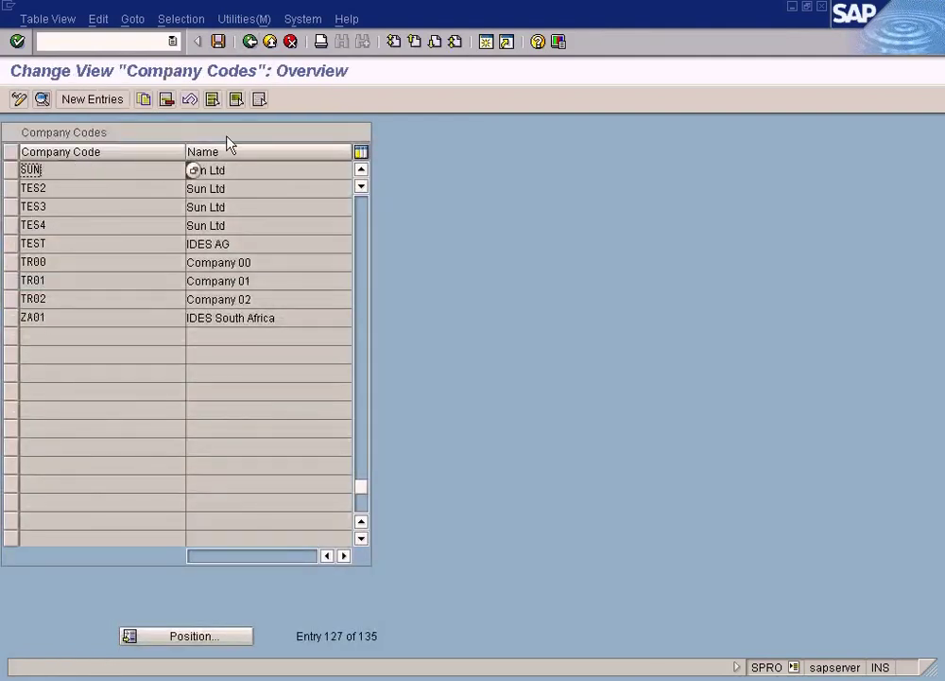
pyautogui.click(256, 42)
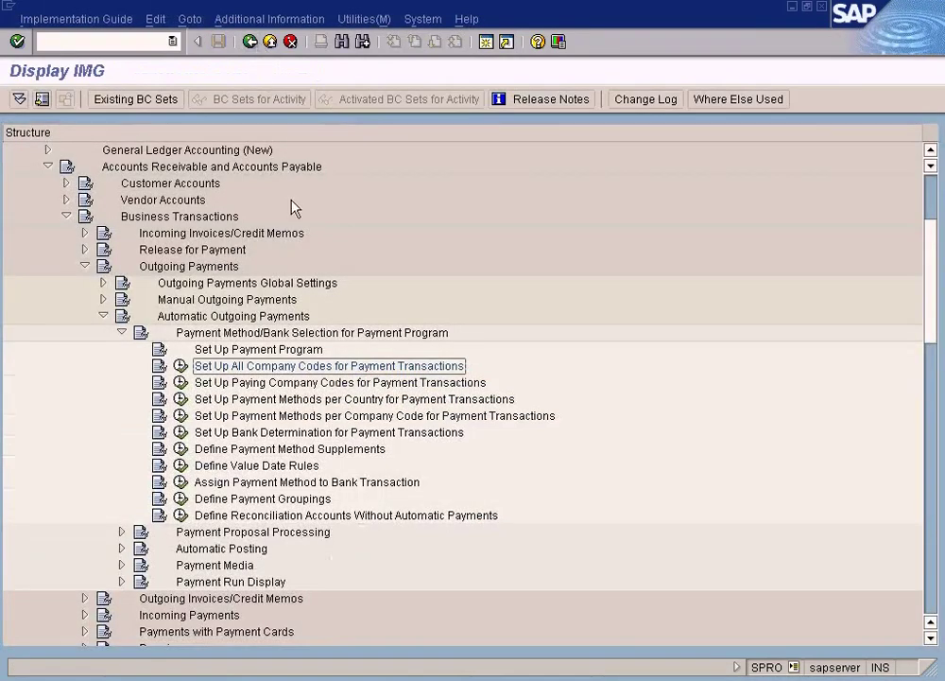
# Open Set Up Paying Company Codes for Payment Transactions and look for paying company code SUN in the list
pyautogui.click(273, 382)
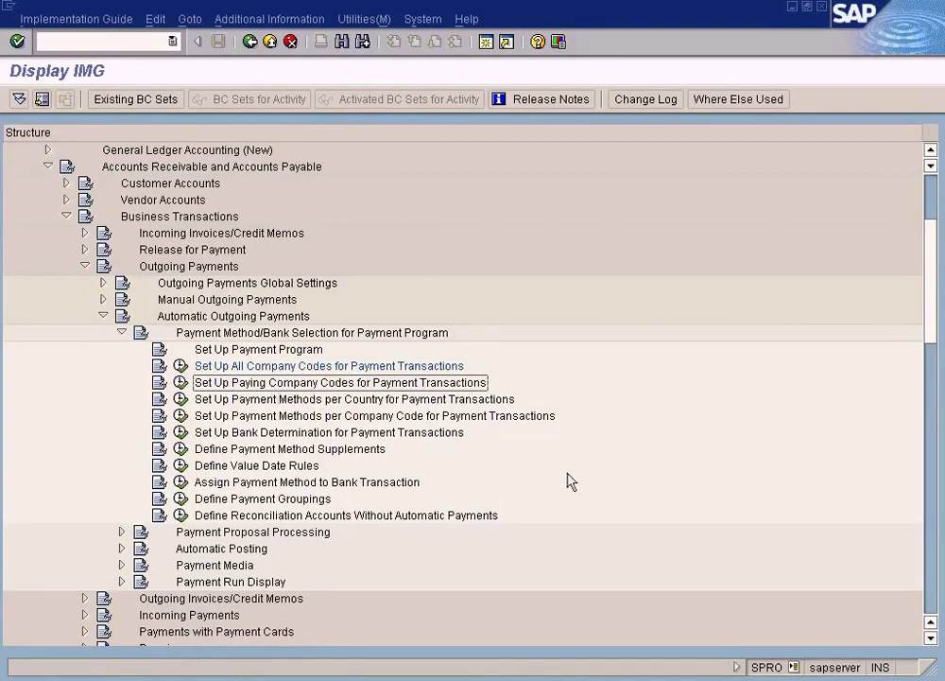
pyautogui.click(560, 677)
pyautogui.click(182, 383)
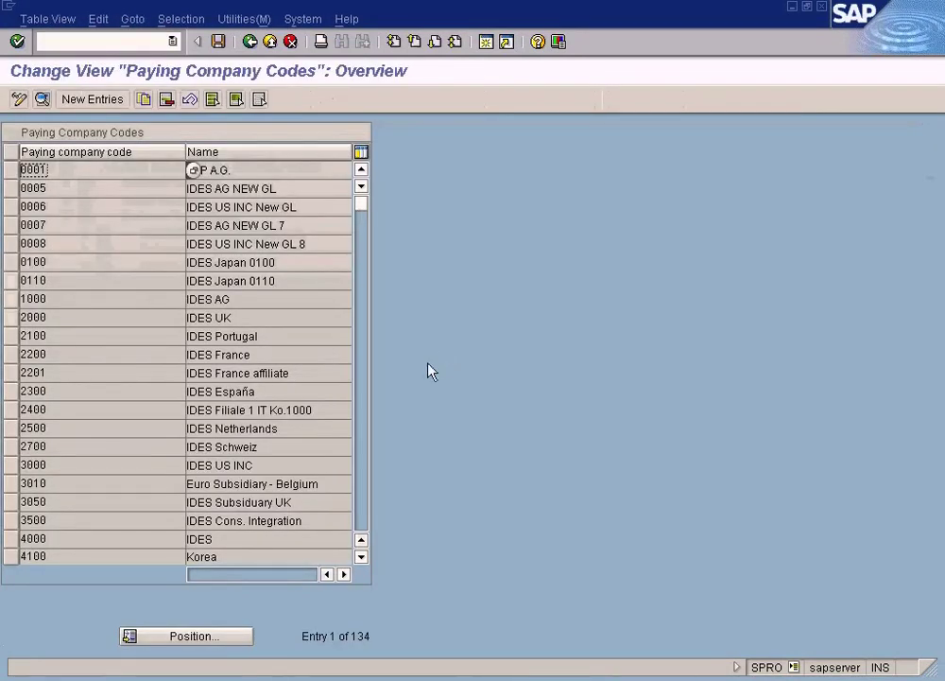
pyautogui.click(364, 490)
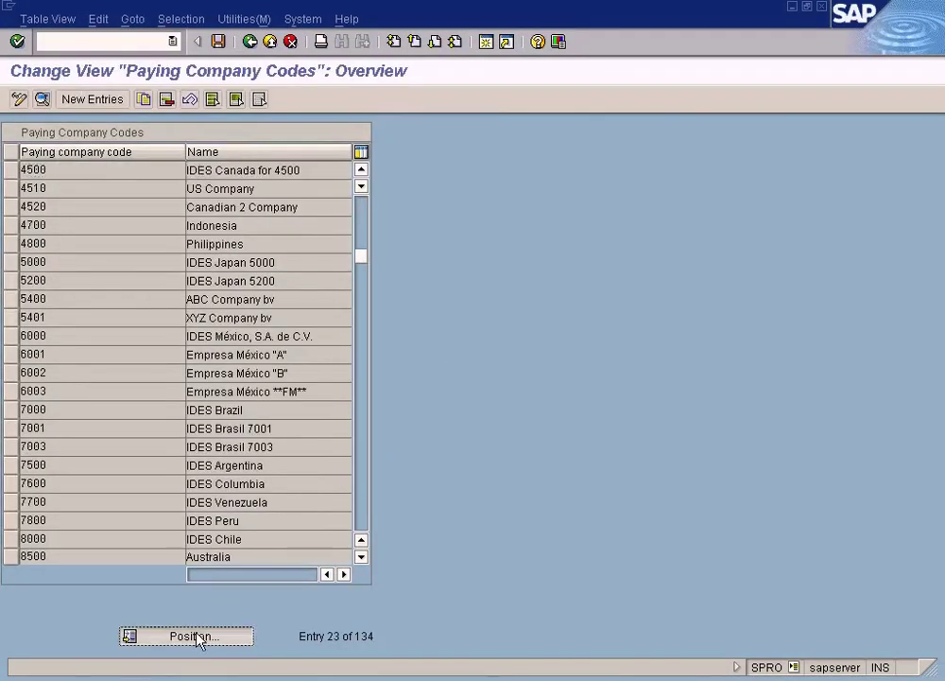
pyautogui.click(195, 635)
pyautogui.write('tes2')
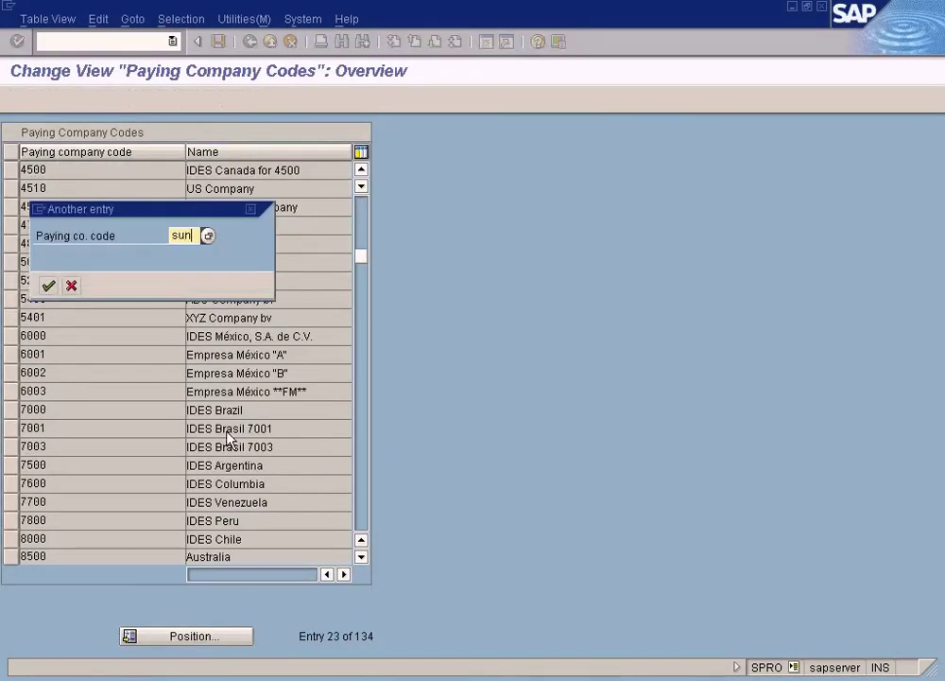
pyautogui.press('Return')
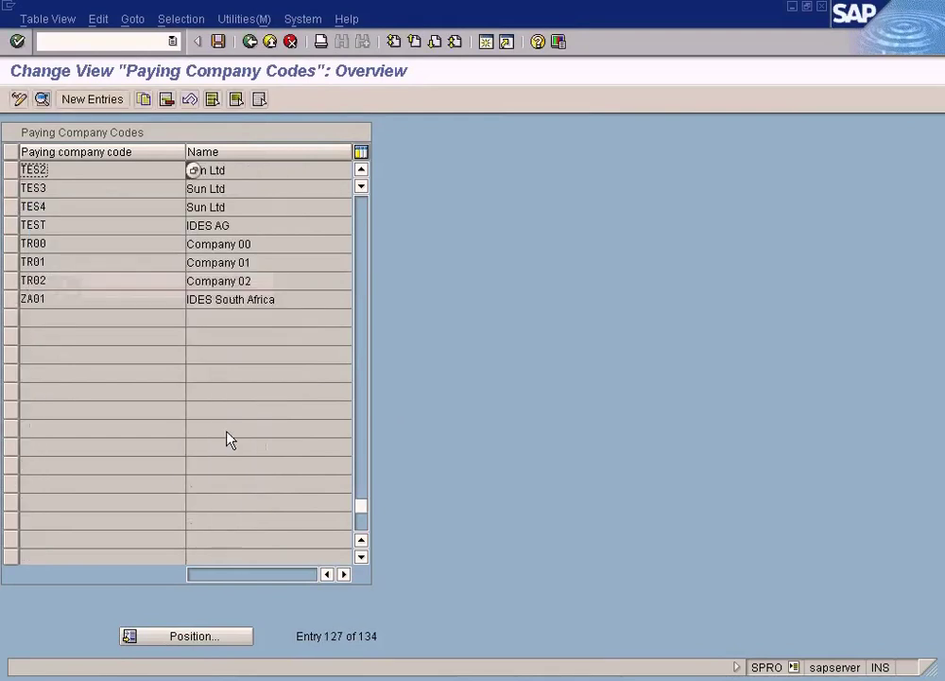
pyautogui.click(368, 218)
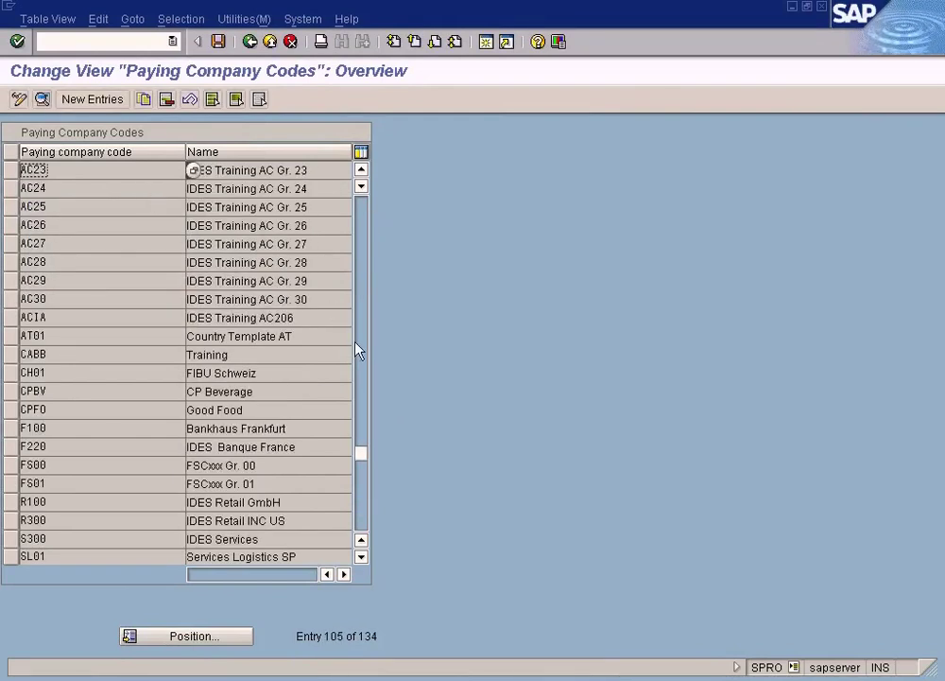
# Create a new paying company code entry for SUN and save it
pyautogui.click(95, 100)
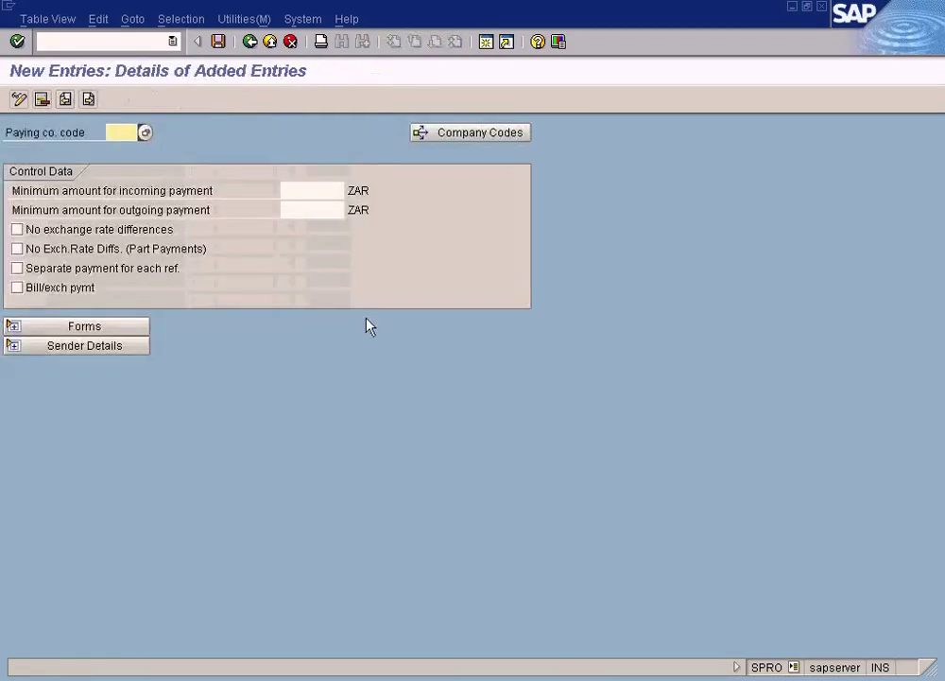
pyautogui.write('SUn')
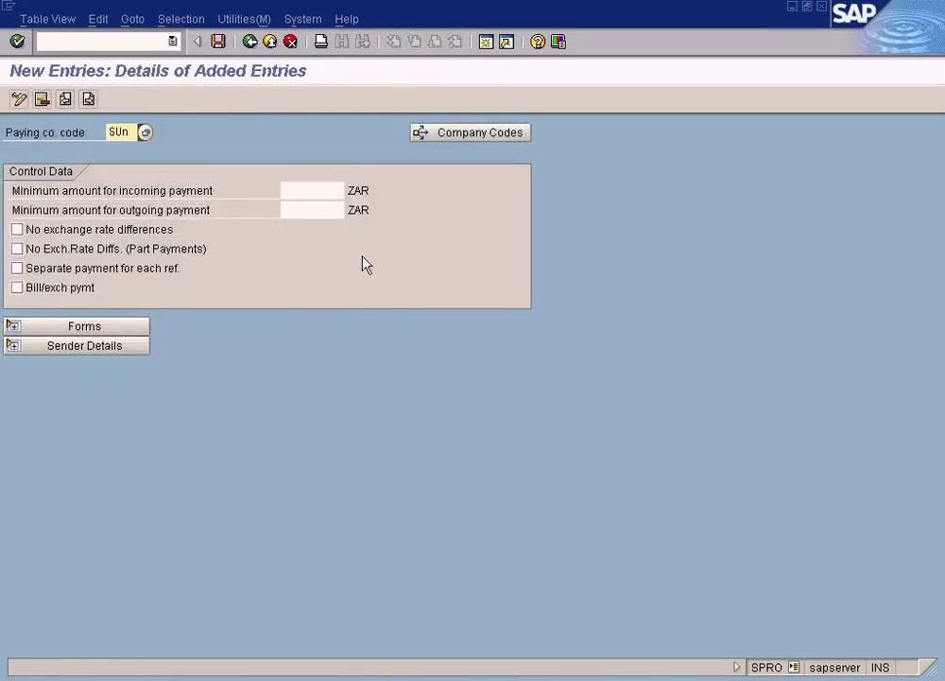
pyautogui.click(331, 190)
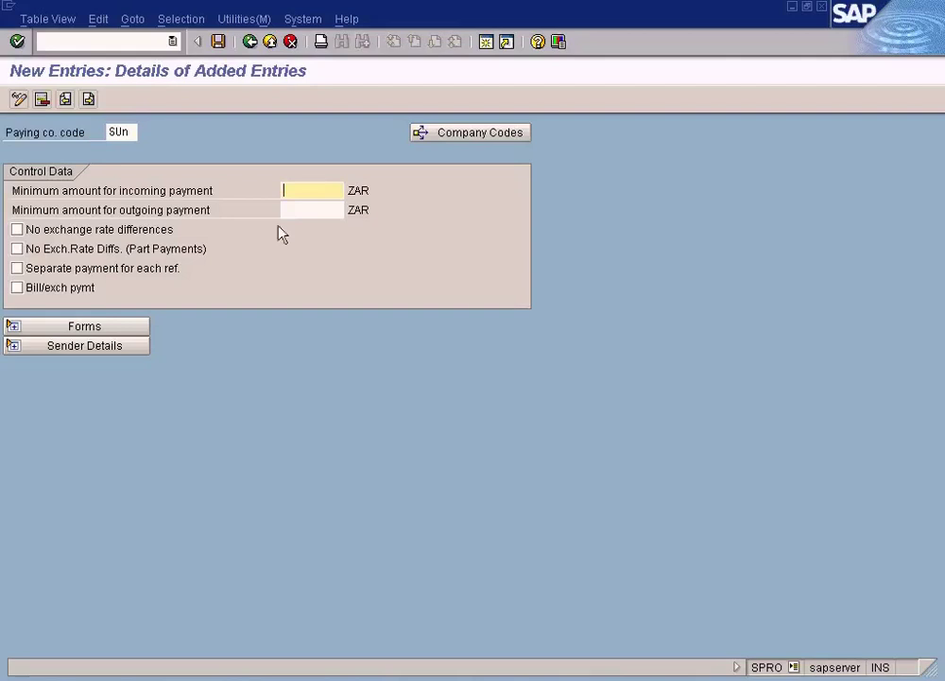
pyautogui.click(360, 194)
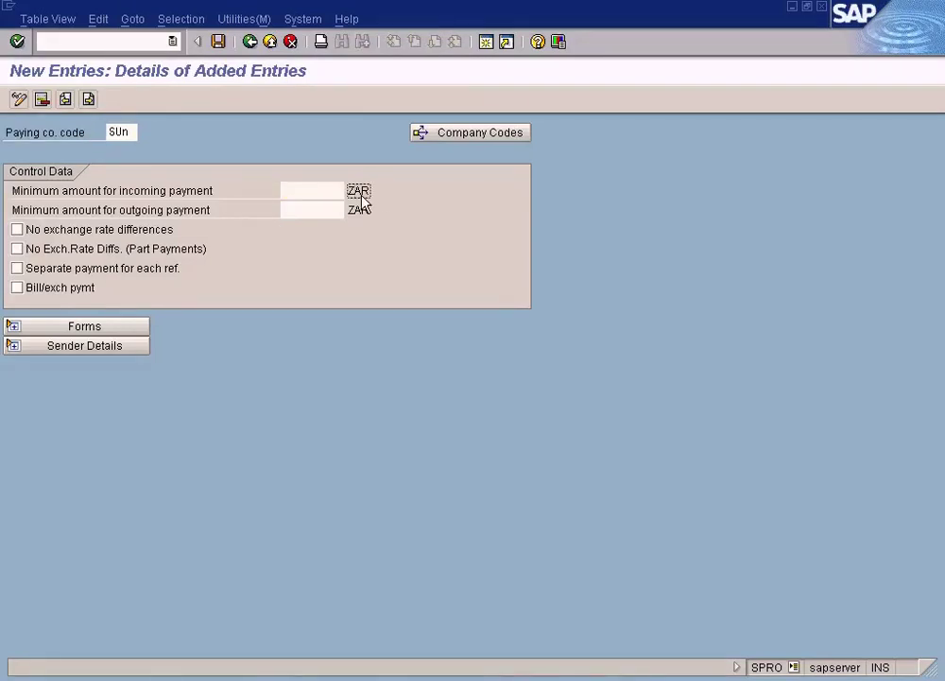
pyautogui.click(251, 44)
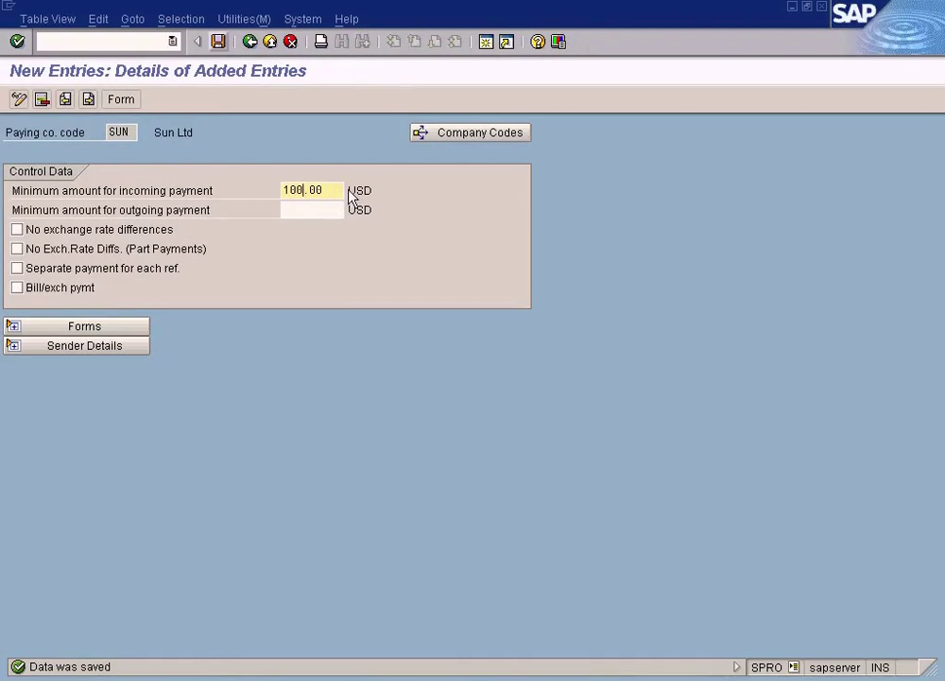
# Set SUN's minimum amount for incoming payment to 100 USD and save the entry
pyautogui.doubleClick(355, 193)
pyautogui.moveTo(329, 191); pyautogui.dragTo(226, 193)
pyautogui.write('100')
pyautogui.click(218, 42)
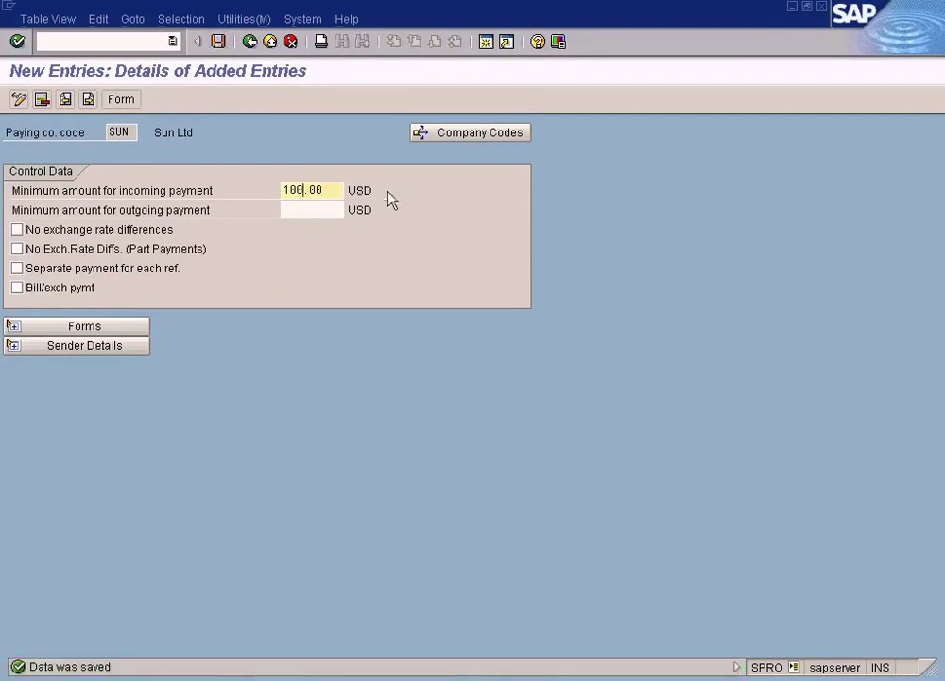
pyautogui.press('Tab')
pyautogui.click(337, 193)
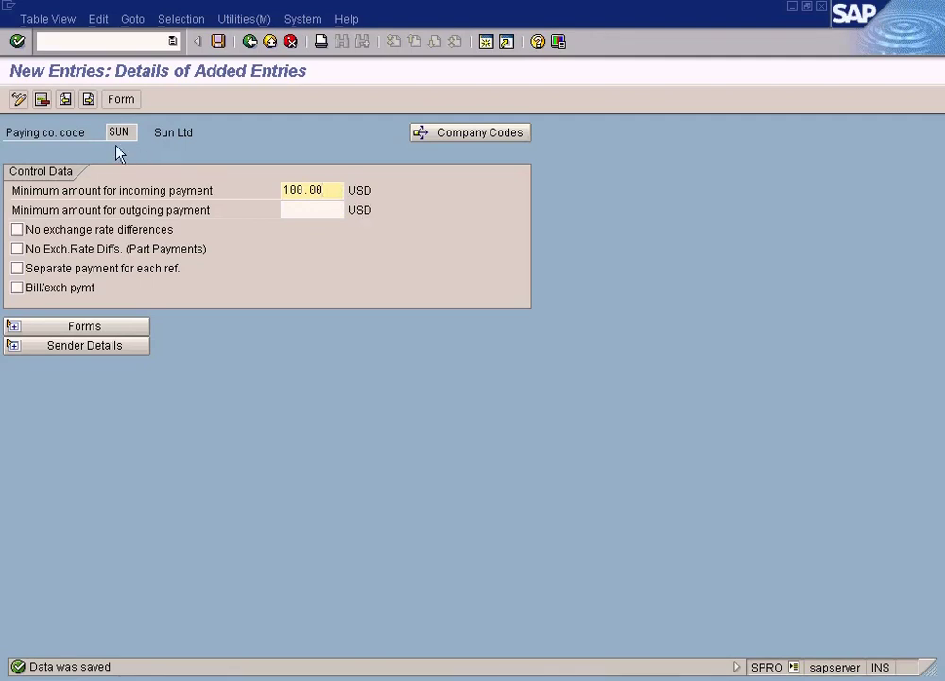
# Highlight the paying company code SUN, then clear its minimum amount for incoming payment and save
pyautogui.moveTo(136, 138); pyautogui.dragTo(99, 134)
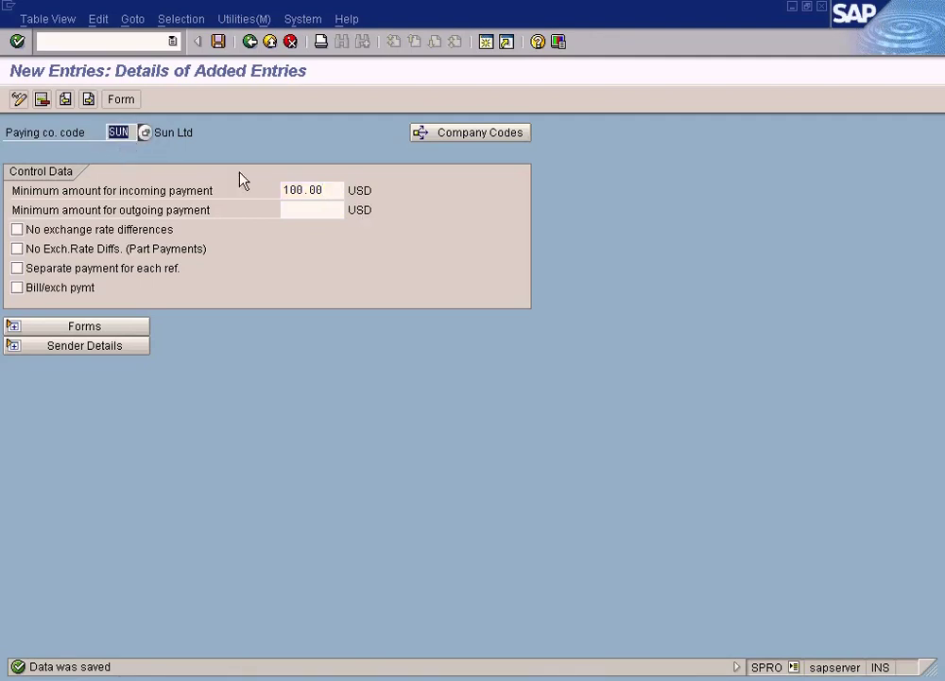
pyautogui.moveTo(329, 195); pyautogui.dragTo(217, 190)
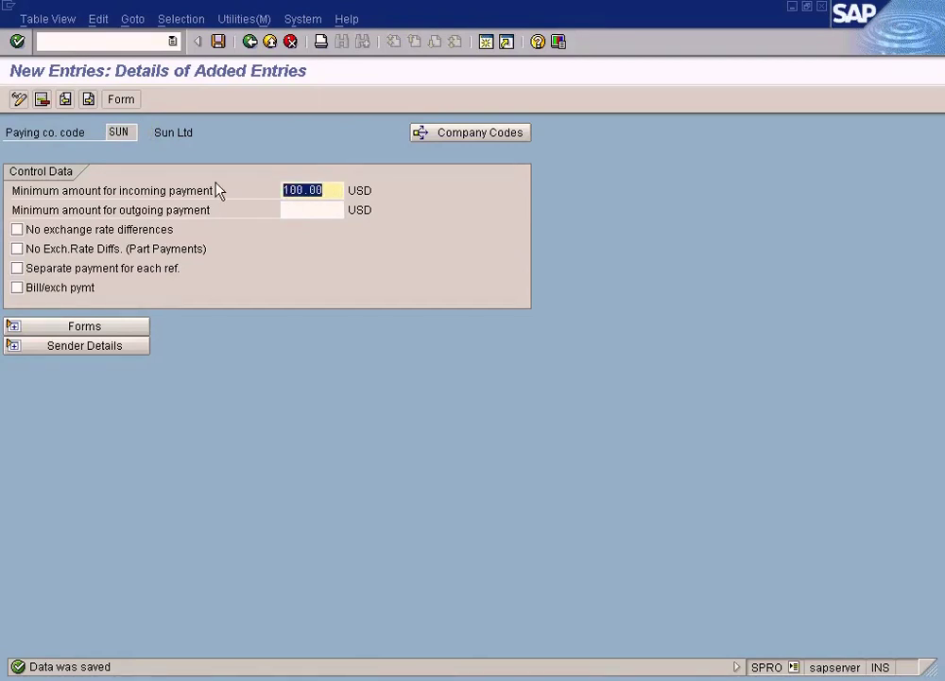
pyautogui.press('Delete')
pyautogui.click(218, 41)
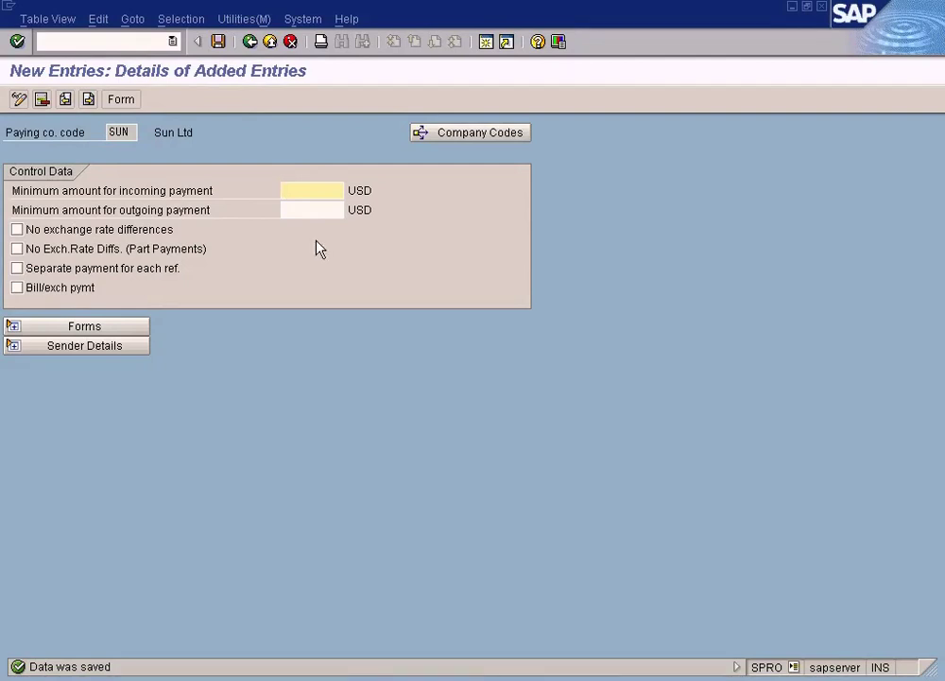
# Try 100 and then 2 as SUN's minimum amount for outgoing payment, clear the value and save the entry
pyautogui.click(319, 212)
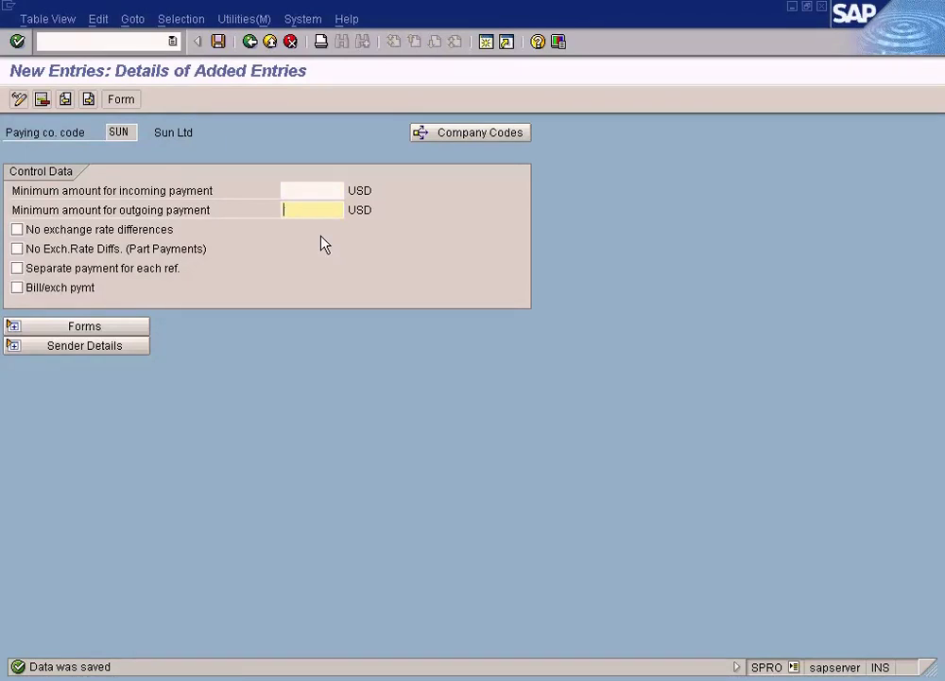
pyautogui.press('Return')
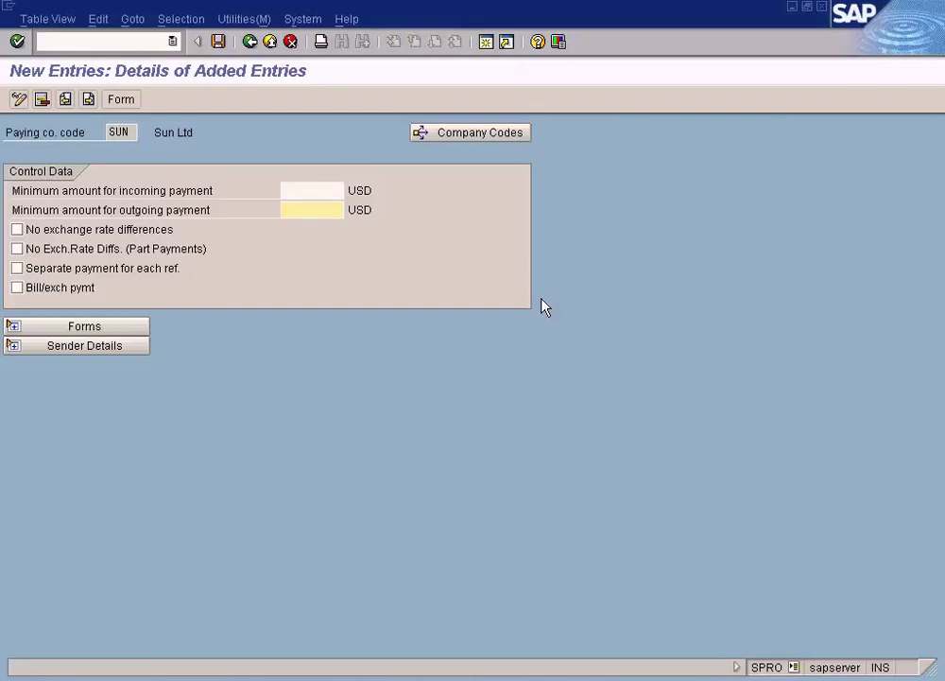
pyautogui.write('100')
pyautogui.press('BackSpace')
pyautogui.press('BackSpace')
pyautogui.press('BackSpace')
pyautogui.write('2')
pyautogui.press('BackSpace')
pyautogui.click(219, 42)
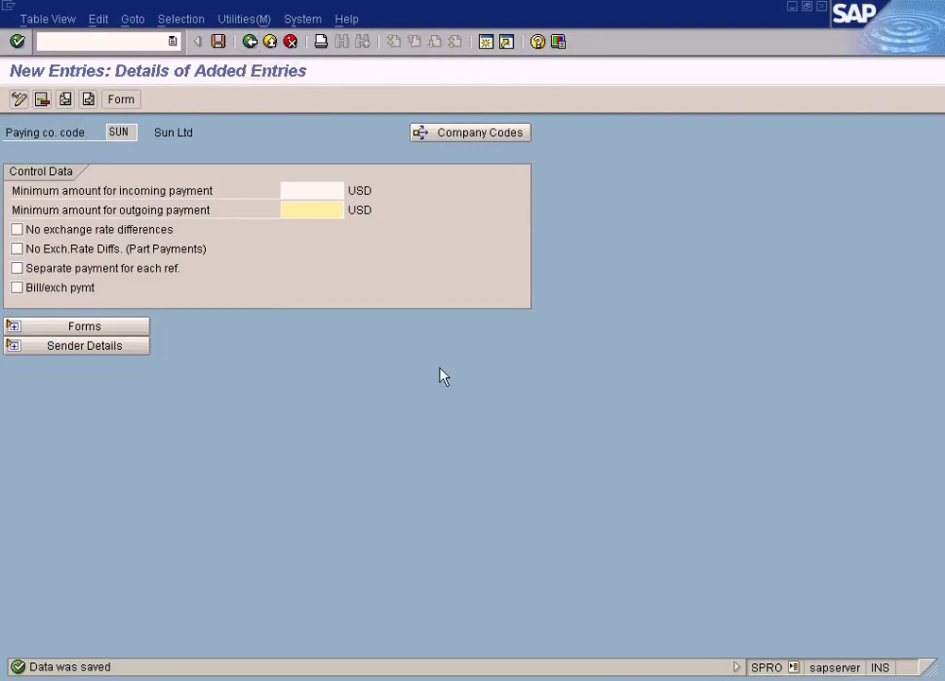
# Leave the paying company code configuration, switch to the Paint outline and mark item 2 about the minimum payment amount
pyautogui.click(249, 41)
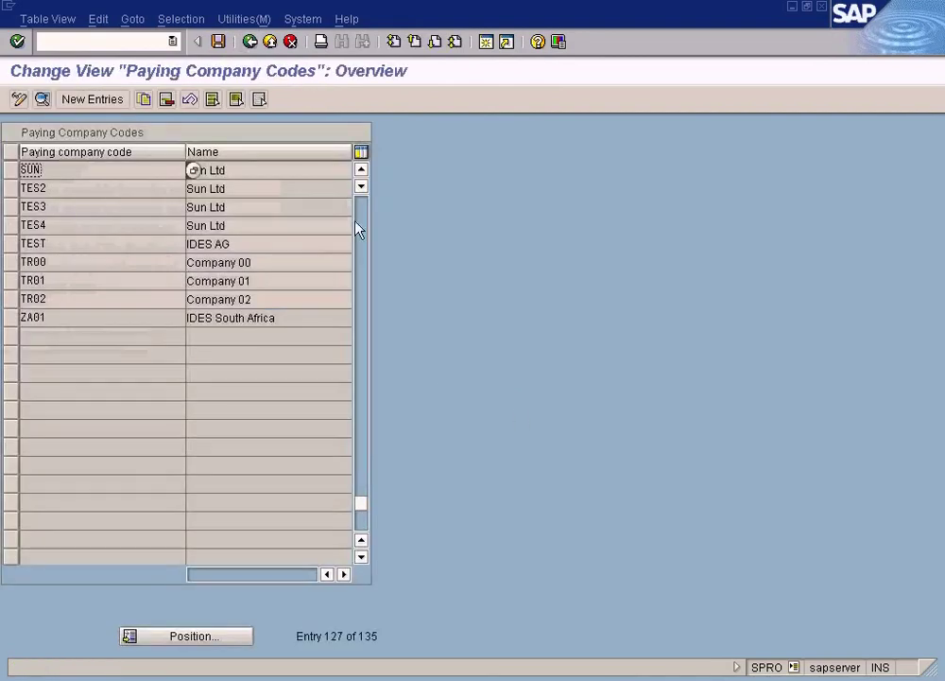
pyautogui.click(252, 42)
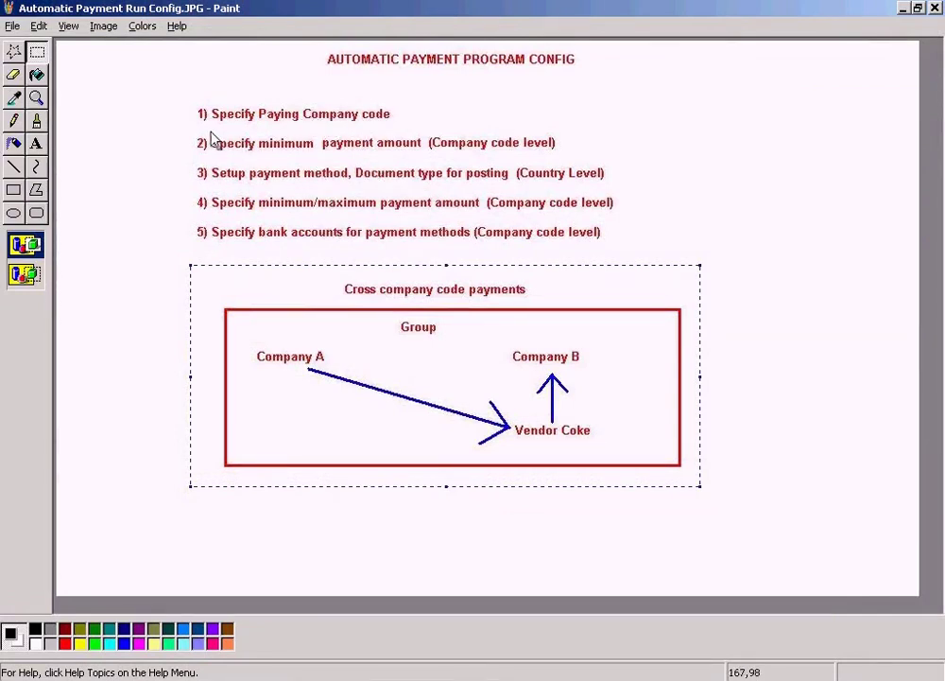
pyautogui.moveTo(190, 130); pyautogui.dragTo(419, 152)
pyautogui.moveTo(417, 151); pyautogui.dragTo(429, 149)
pyautogui.click(174, 150)
pyautogui.hotkey('ctrl', 'z')
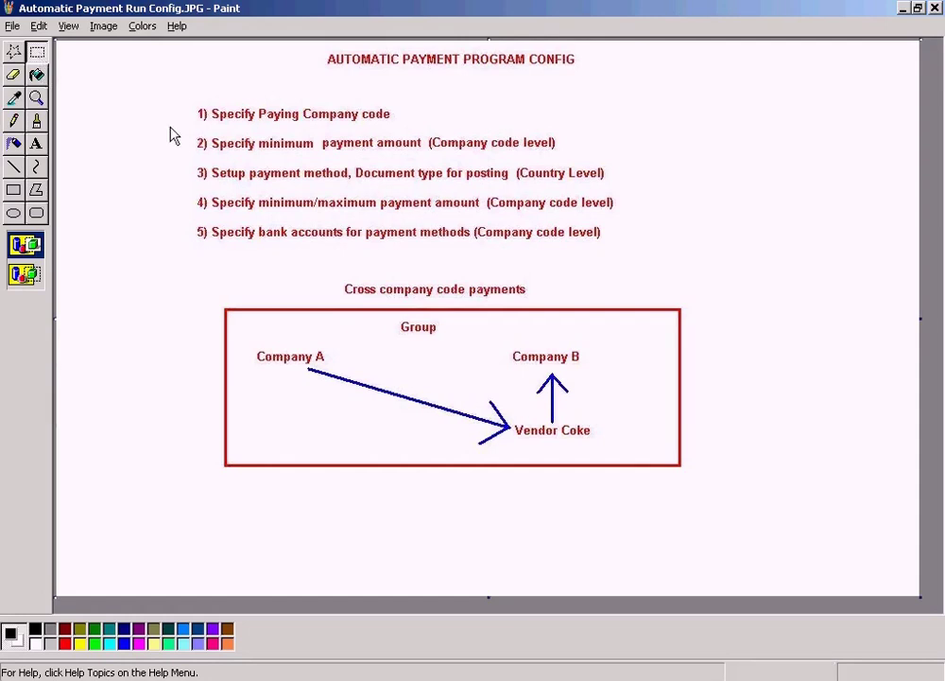
pyautogui.moveTo(187, 129); pyautogui.dragTo(558, 161)
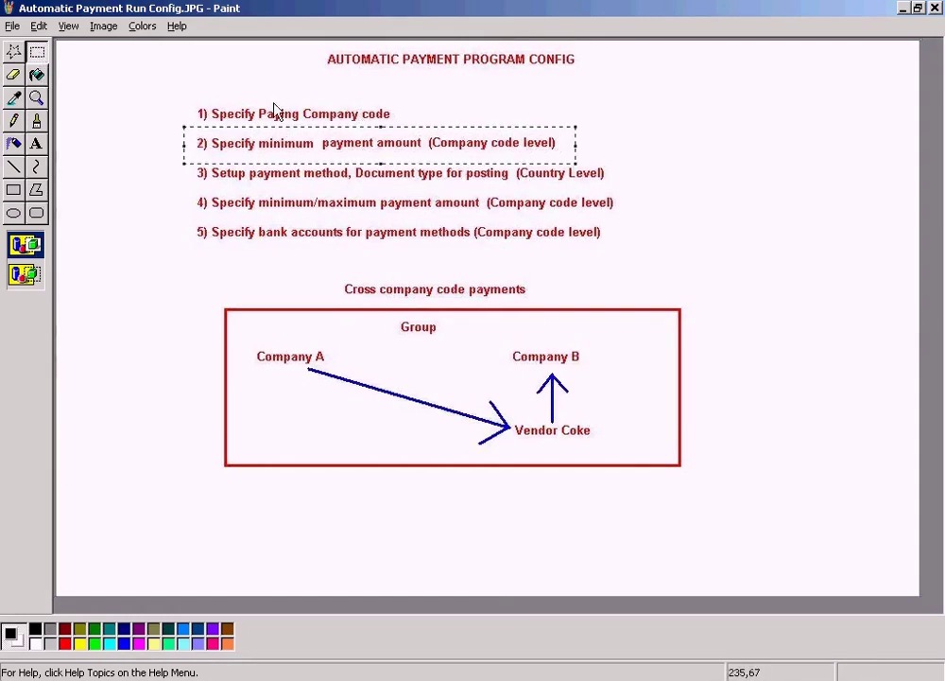
# Mark outline items 1 and 2 and match them to the IMG activities for setting up all company codes and paying company codes
pyautogui.moveTo(187, 97); pyautogui.dragTo(423, 133)
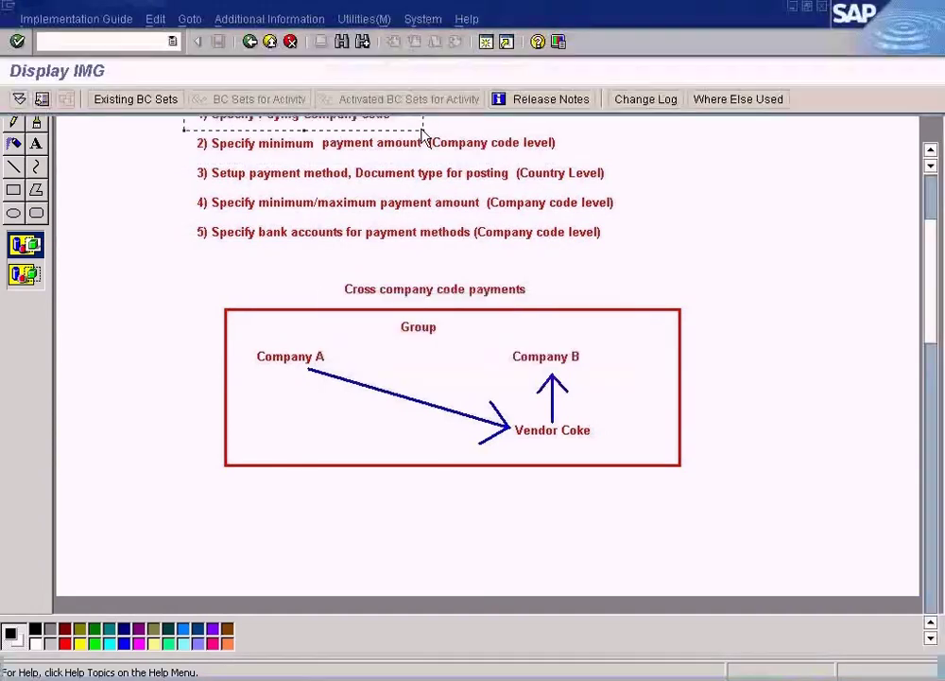
pyautogui.click(254, 370)
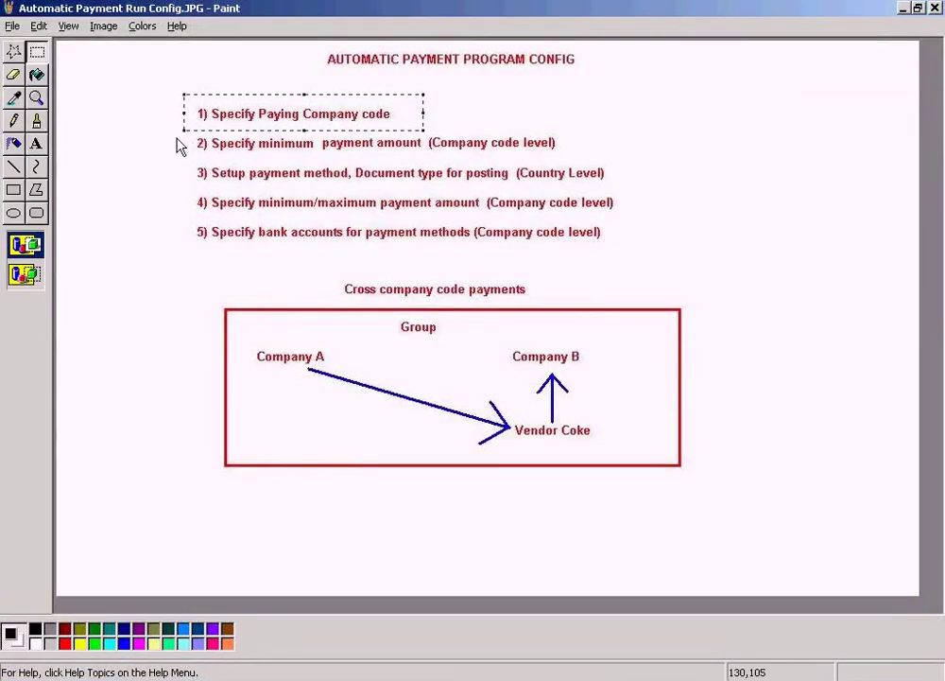
pyautogui.moveTo(177, 139); pyautogui.dragTo(565, 157)
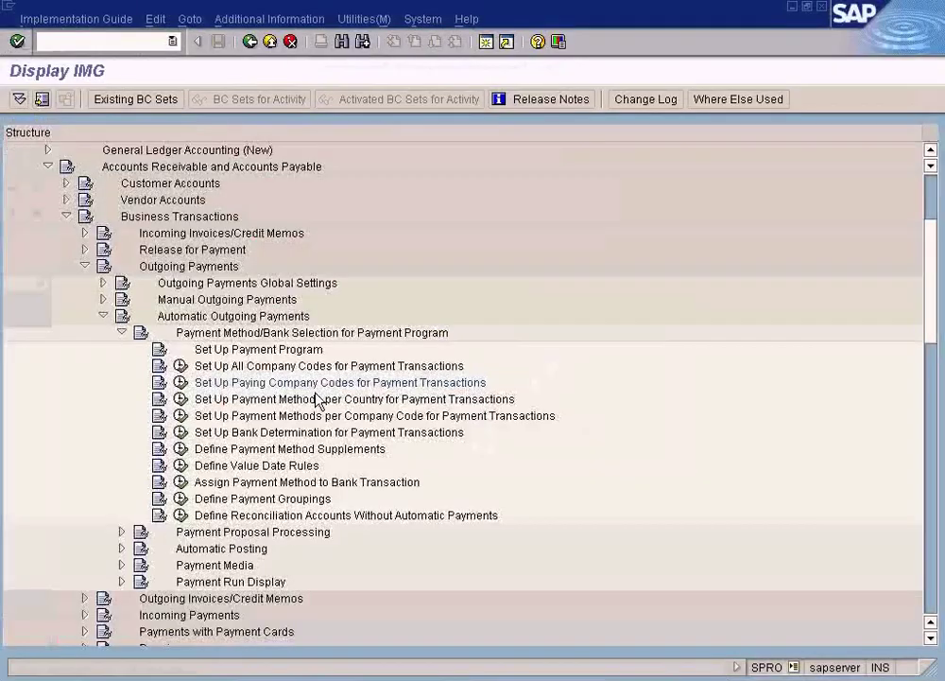
pyautogui.click(241, 386)
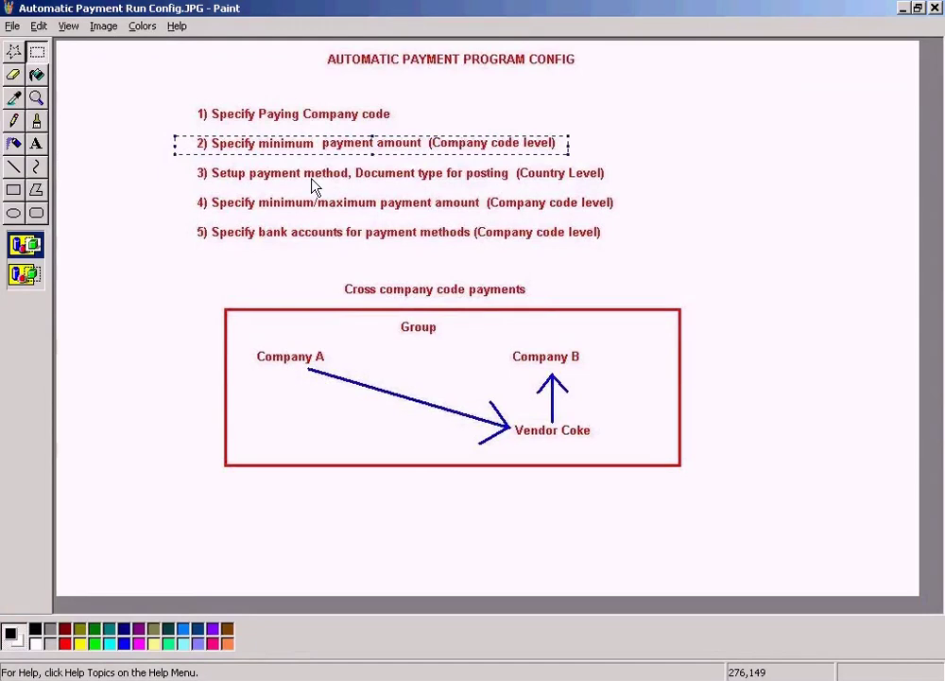
# Review outline items 1 and 2 again against the Set Up All Company Codes for Payment Transactions activity, then clear the marking
pyautogui.moveTo(182, 90); pyautogui.dragTo(408, 130)
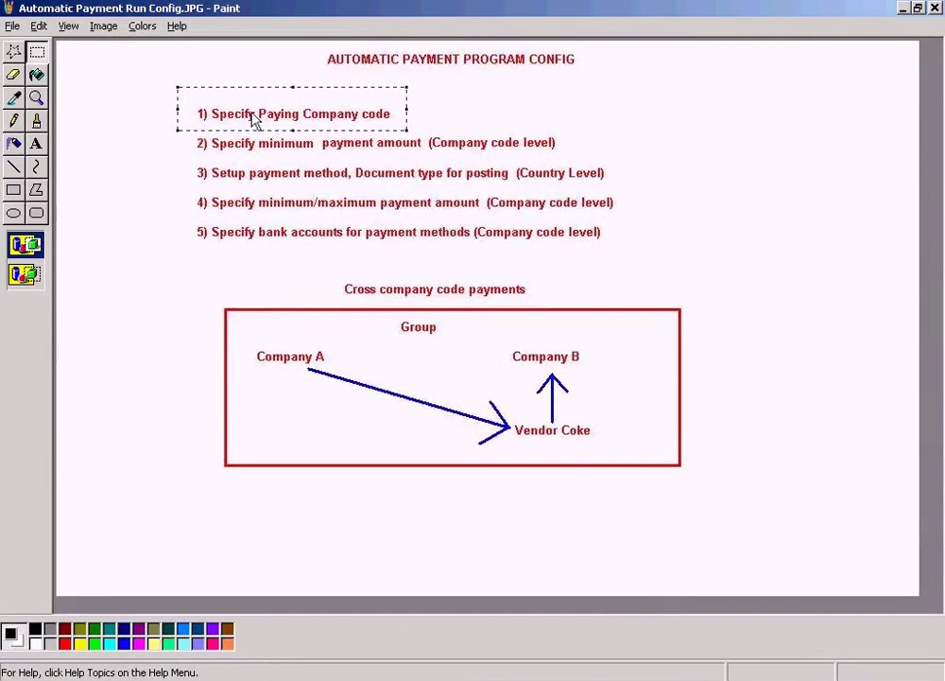
pyautogui.click(156, 111)
pyautogui.moveTo(192, 127); pyautogui.dragTo(567, 159)
pyautogui.hotkey('alt', 'Tab')
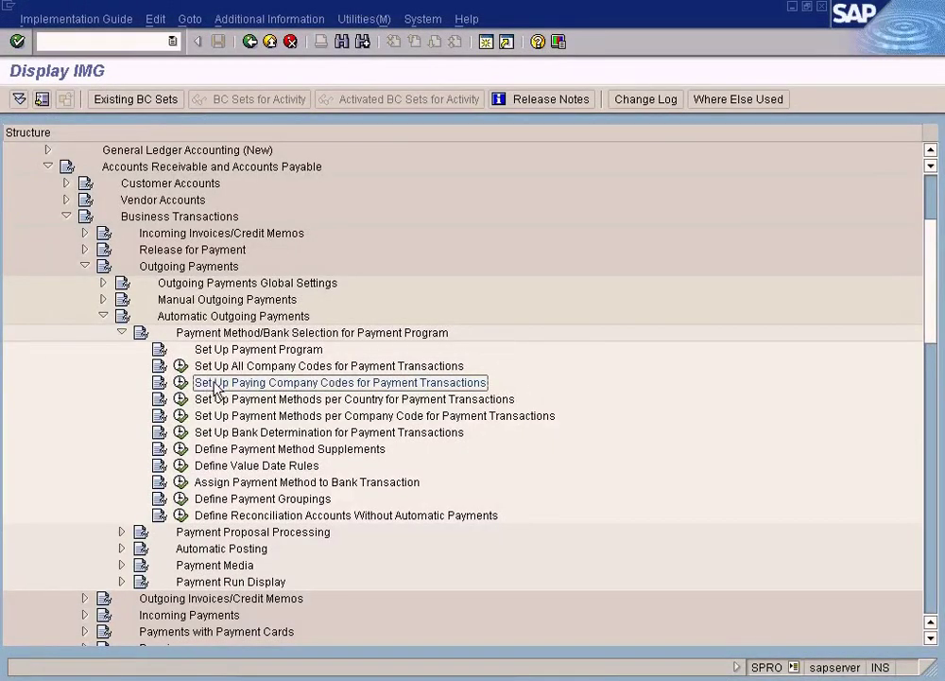
pyautogui.click(229, 369)
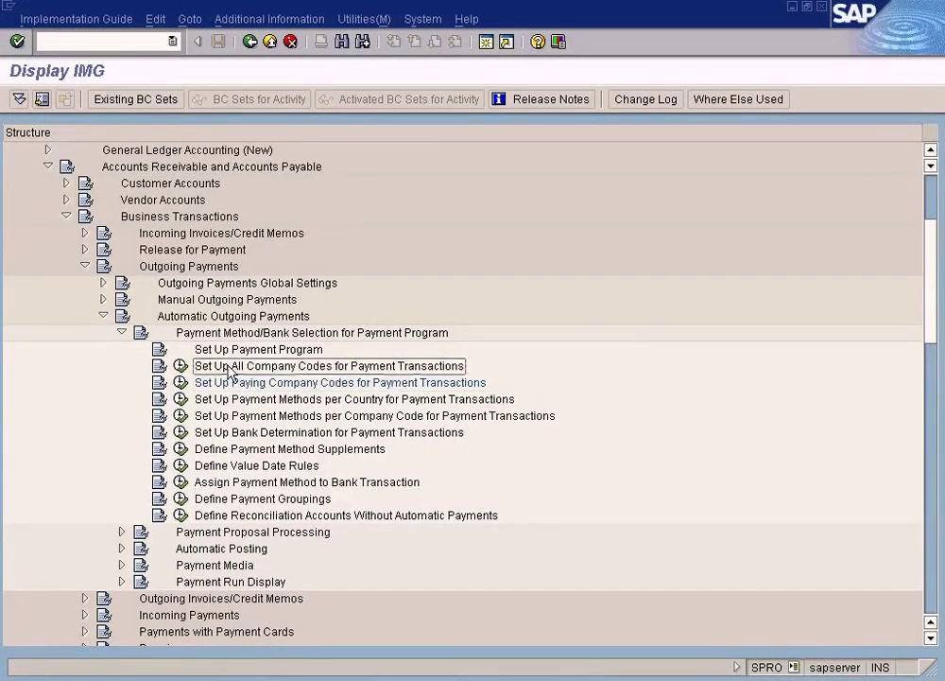
pyautogui.hotkey('alt', 'Tab')
pyautogui.moveTo(184, 92)
pyautogui.mouseDown()
pyautogui.moveTo(281, 130)
pyautogui.moveTo(412, 134)
pyautogui.mouseUp()
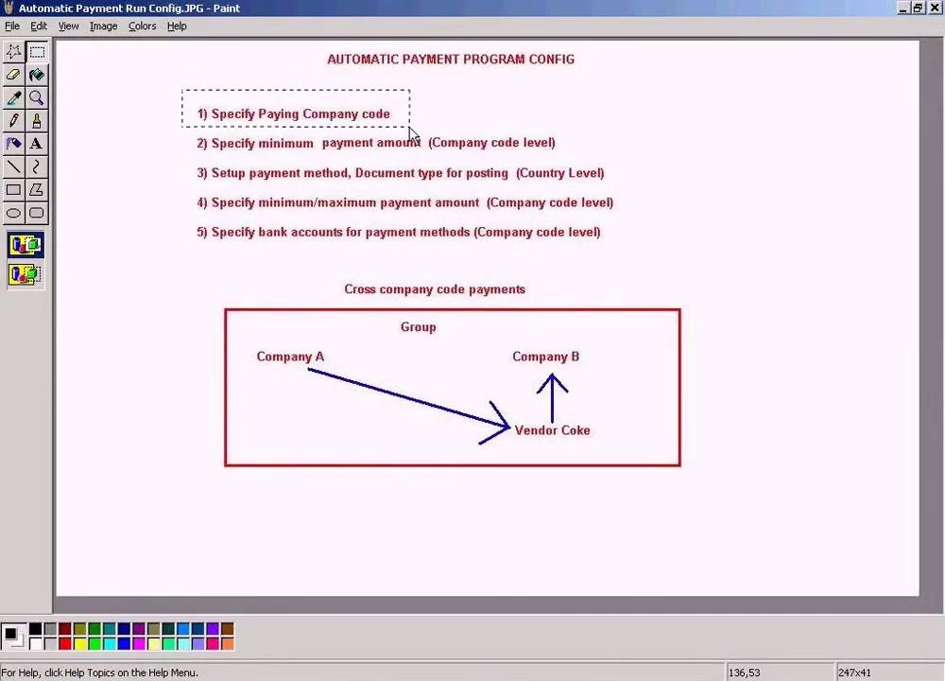
pyautogui.click(483, 122)
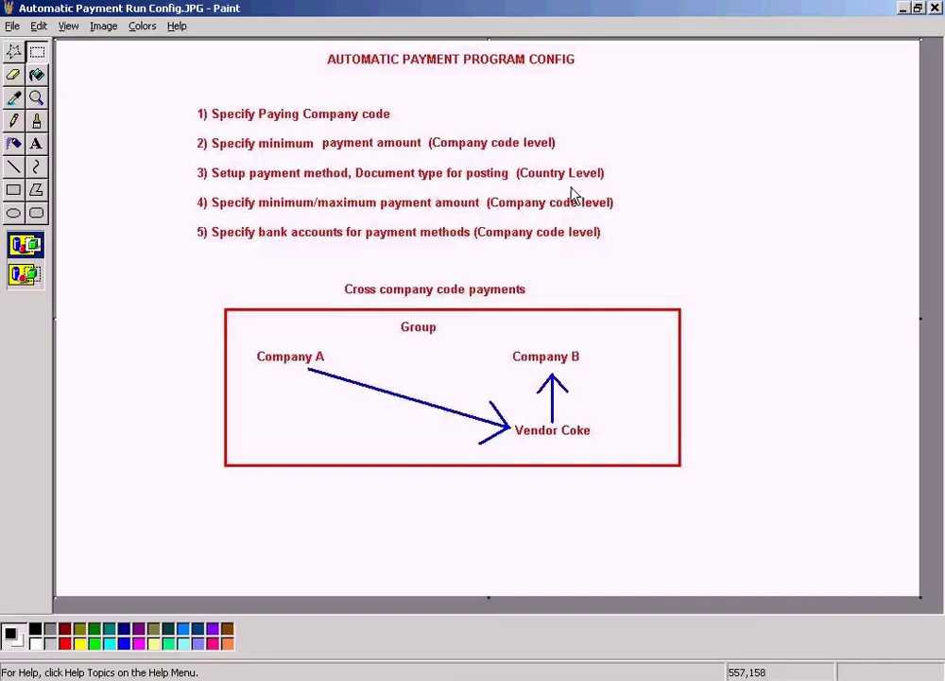
# Mark outline item 3 on payment methods and open the activity Set Up Payment Methods per Country for Payment Transactions
pyautogui.hotkey('alt', 'Tab')
pyautogui.click(267, 401)
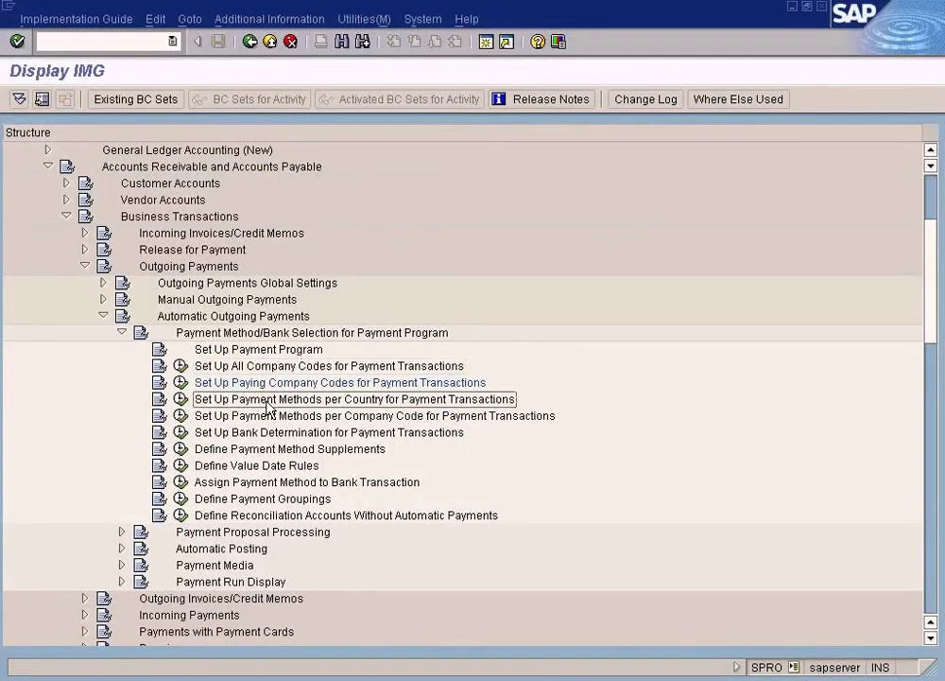
pyautogui.hotkey('alt', 'Tab')
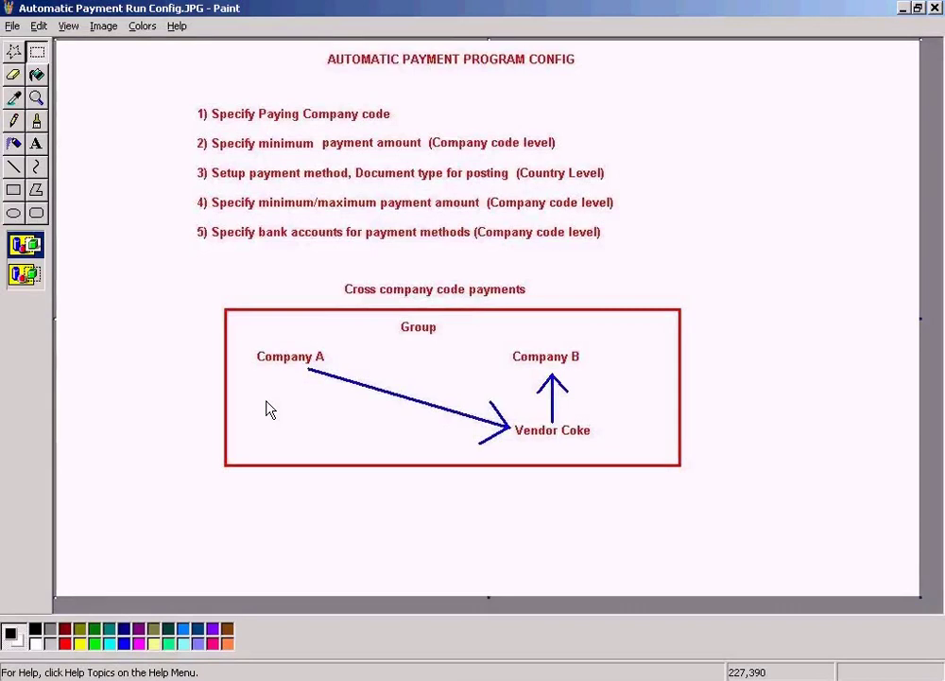
pyautogui.hotkey('alt', 'Tab')
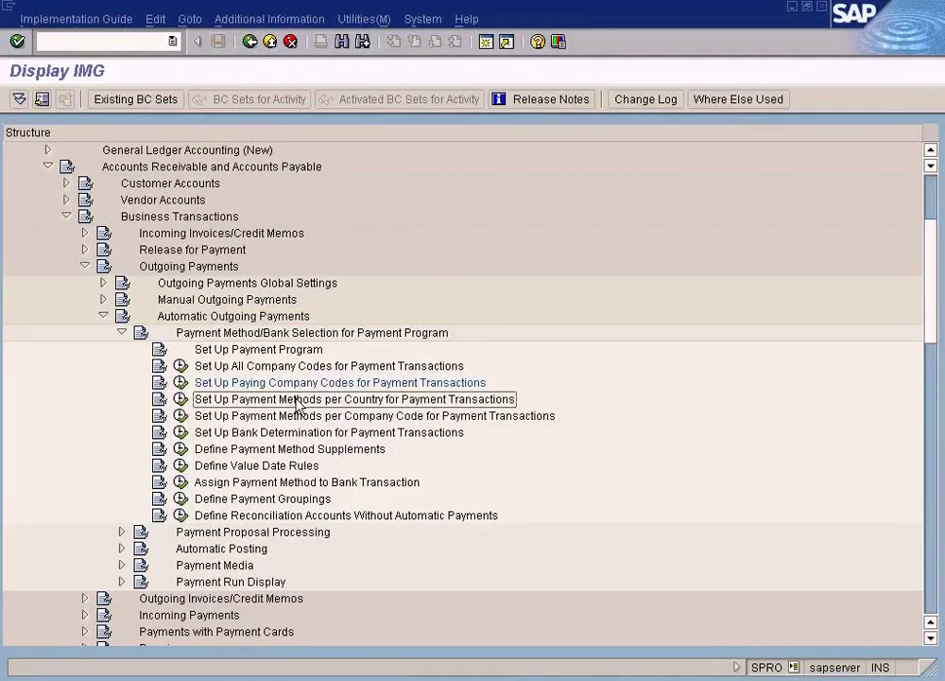
pyautogui.hotkey('alt', 'Tab')
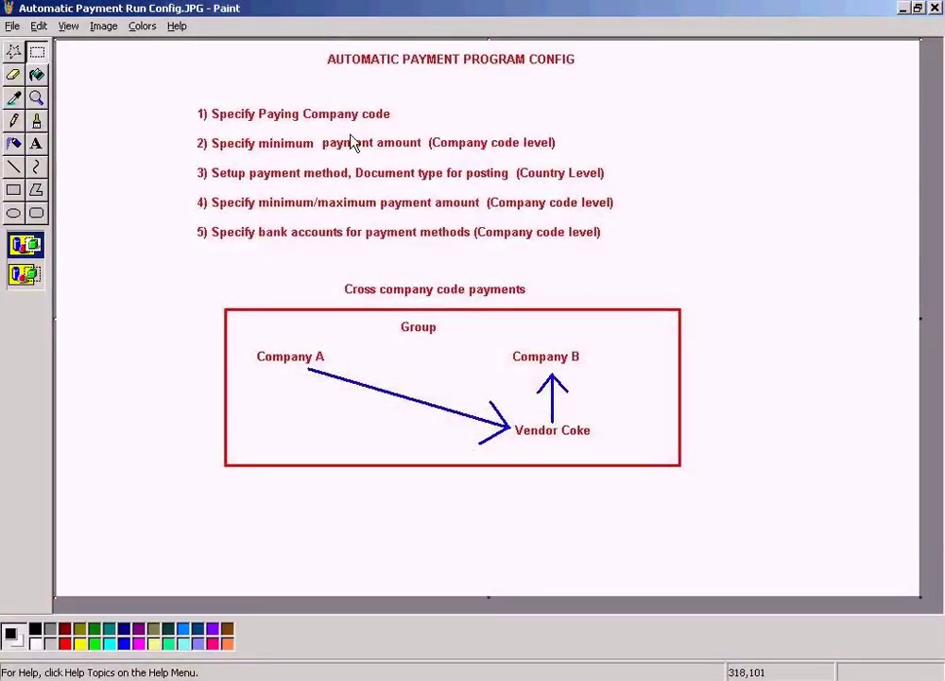
pyautogui.moveTo(186, 159); pyautogui.dragTo(620, 188)
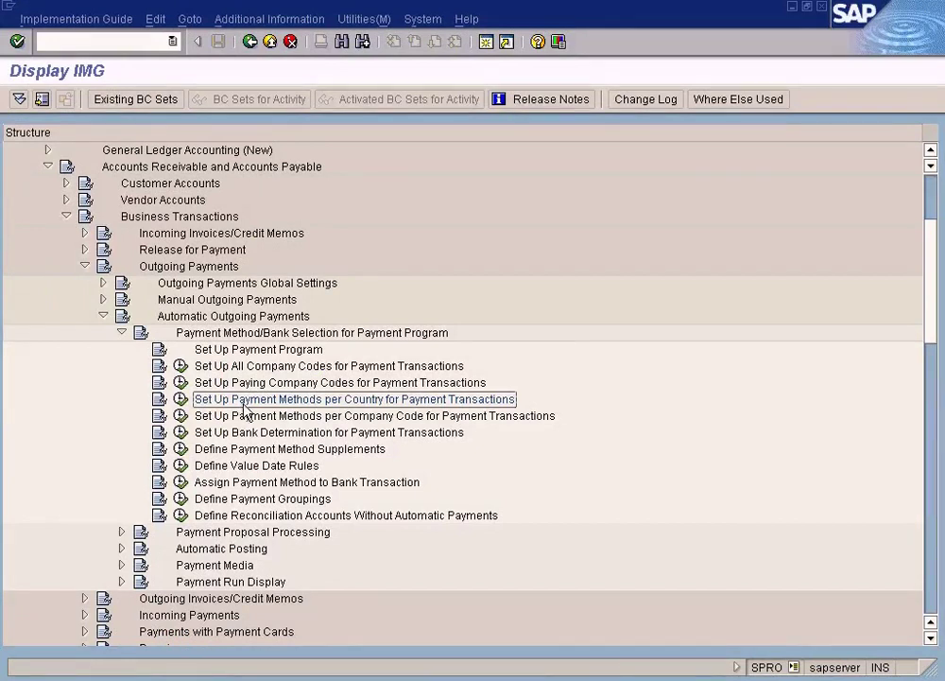
pyautogui.click(181, 399)
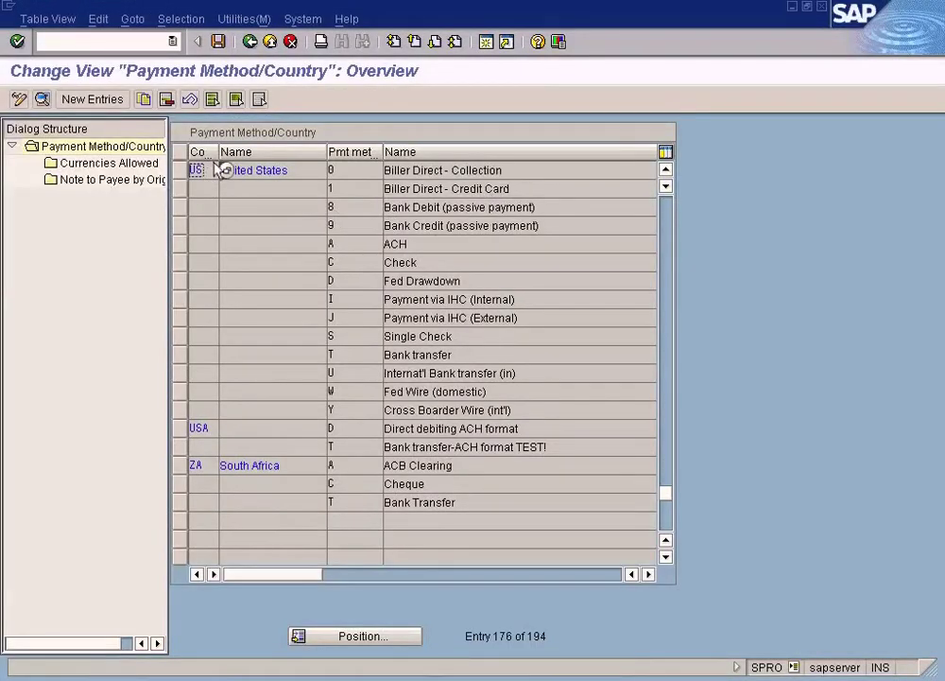
# Examine the payment methods listed for the United States, from Biller Direct to Cross Boarder Wire, in the country overview
pyautogui.moveTo(219, 169); pyautogui.dragTo(221, 164)
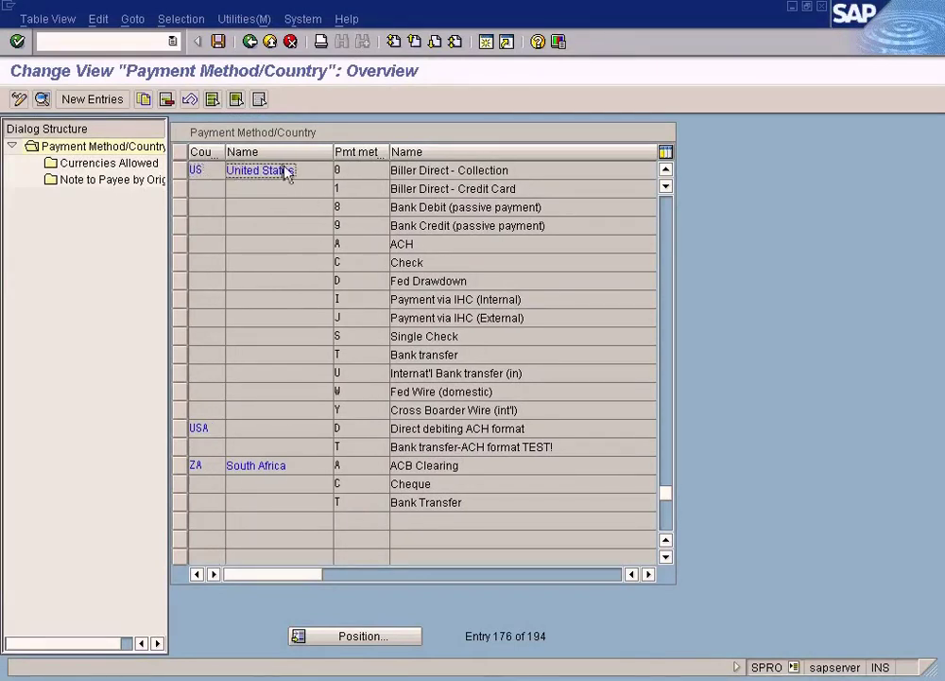
pyautogui.click(375, 210)
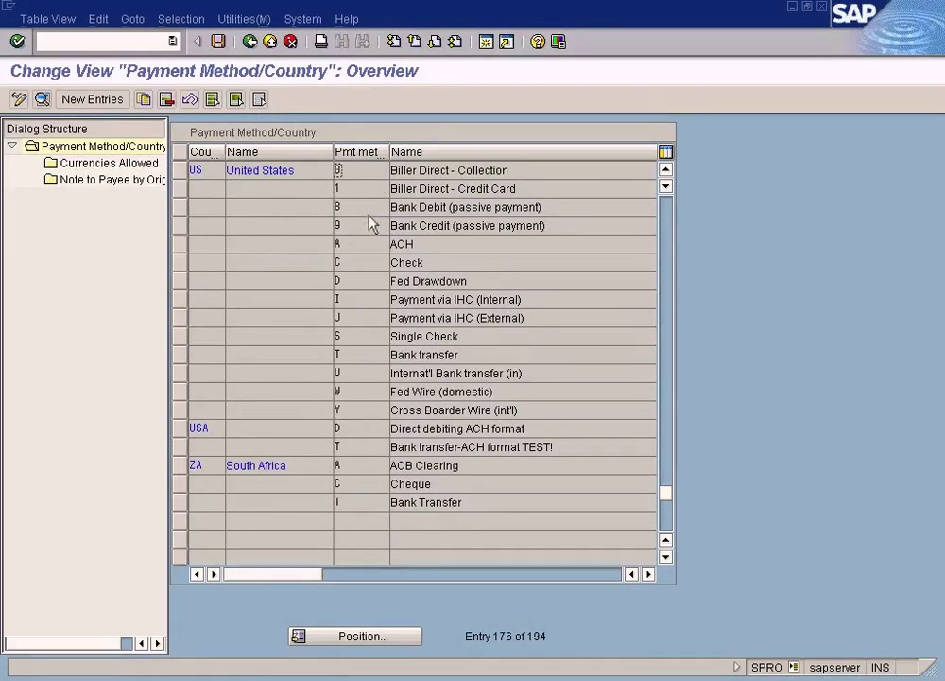
pyautogui.click(370, 301)
pyautogui.click(216, 174)
pyautogui.click(365, 207)
pyautogui.click(367, 189)
pyautogui.click(369, 225)
pyautogui.click(366, 339)
pyautogui.click(371, 265)
pyautogui.click(422, 355)
pyautogui.click(365, 413)
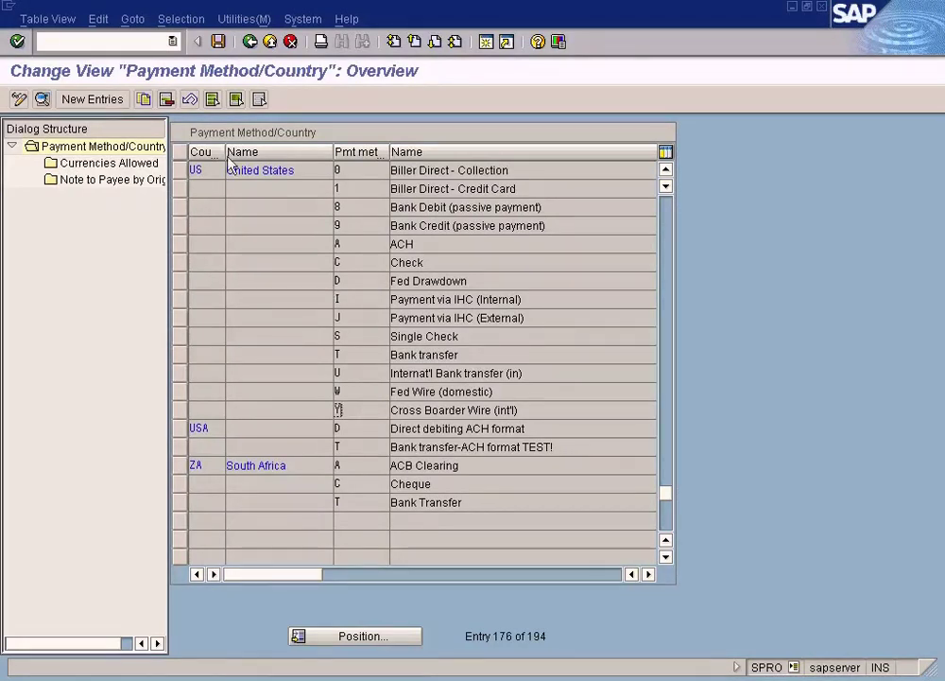
# Widen the Country column and check the USA entry against the list of country keys
pyautogui.moveTo(225, 154); pyautogui.dragTo(268, 159)
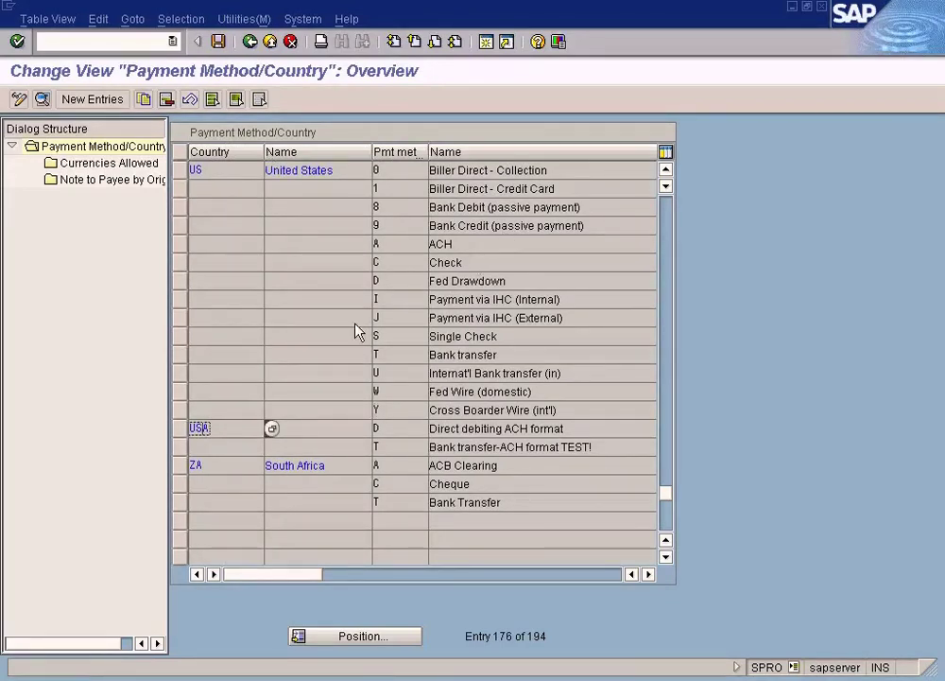
pyautogui.moveTo(238, 433); pyautogui.dragTo(186, 428)
pyautogui.click(253, 442)
pyautogui.moveTo(253, 432); pyautogui.dragTo(172, 430)
pyautogui.click(270, 429)
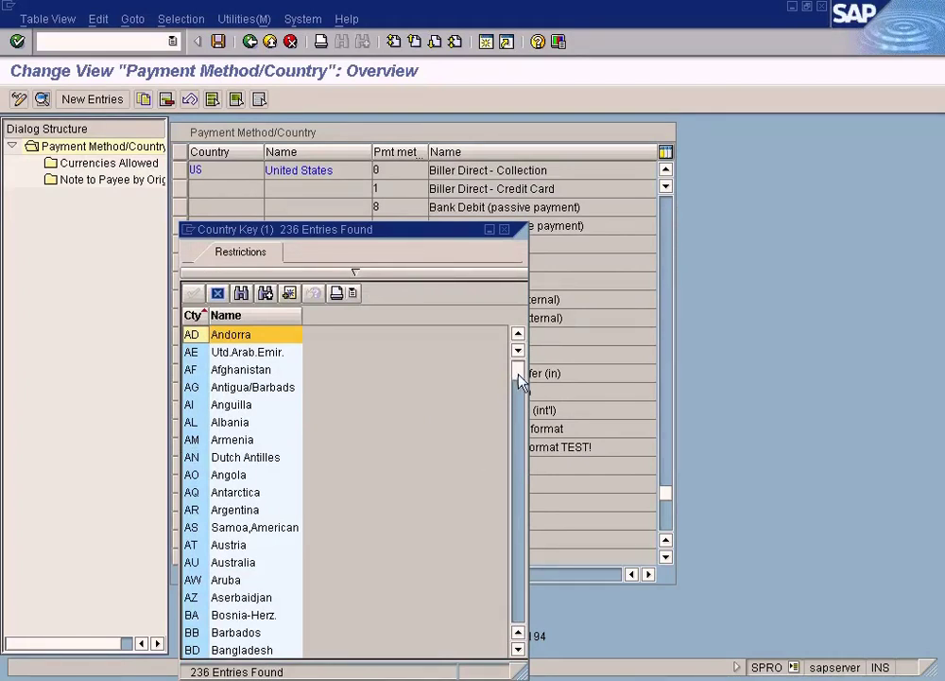
pyautogui.moveTo(518, 627); pyautogui.dragTo(518, 600)
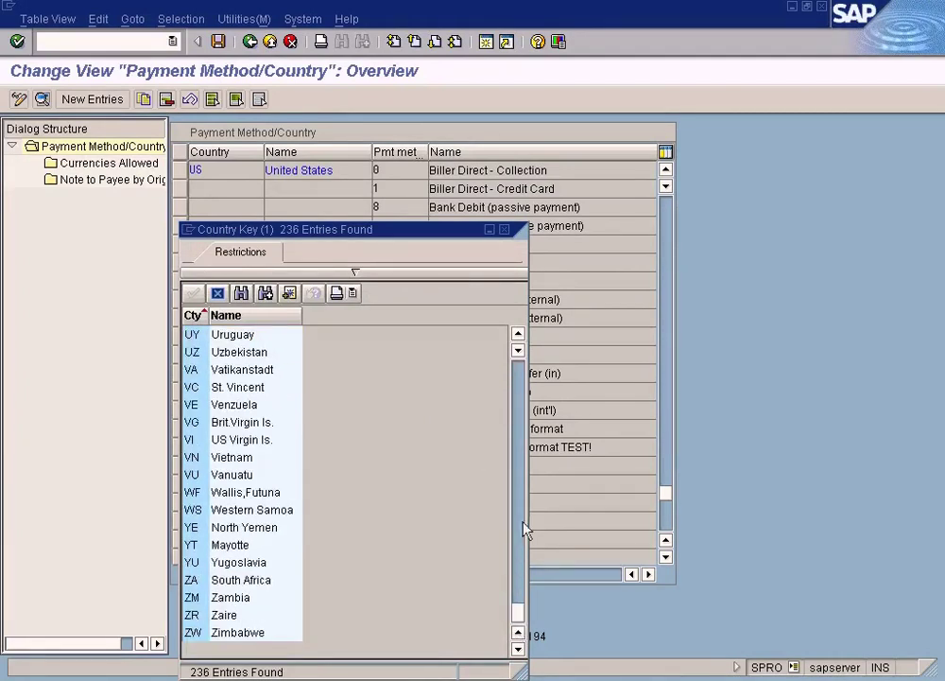
pyautogui.click(522, 469)
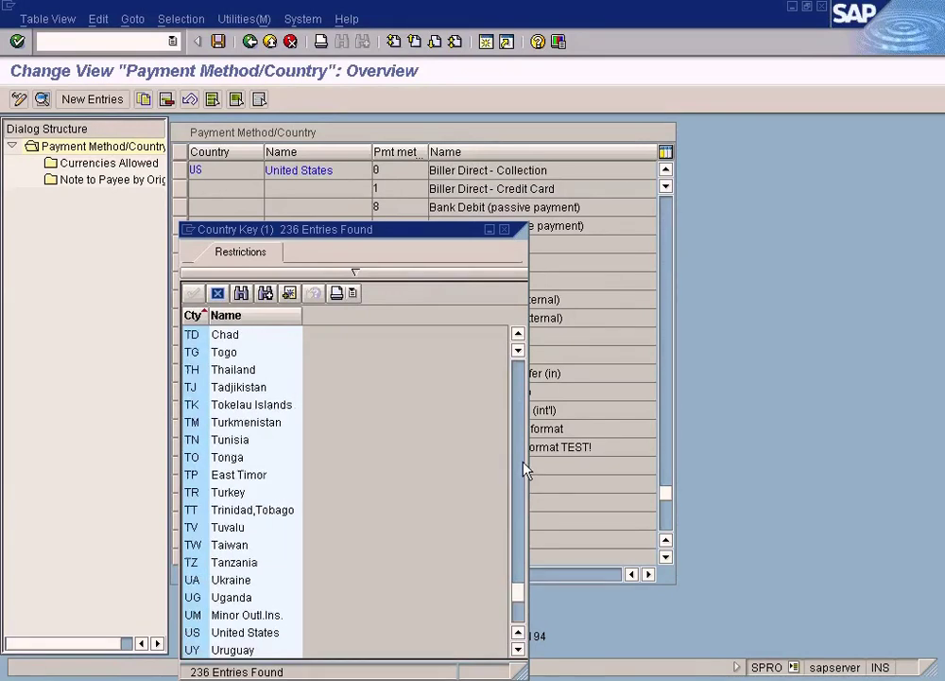
pyautogui.click(504, 230)
pyautogui.click(181, 428)
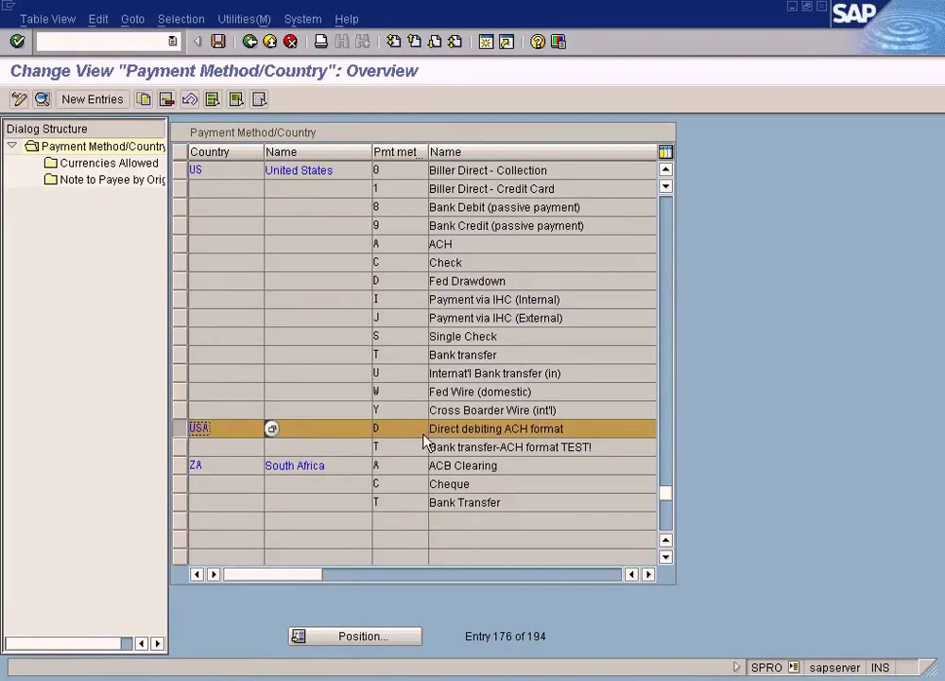
pyautogui.click(210, 425)
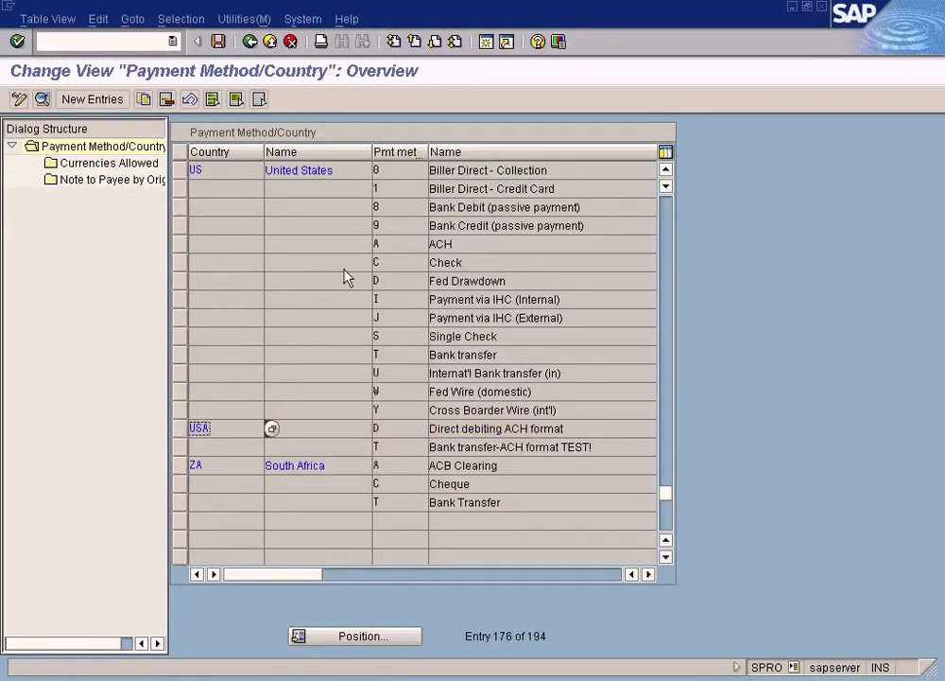
# Review the details of the US payment method T, Bank transfer, and return to the overview
pyautogui.click(239, 172)
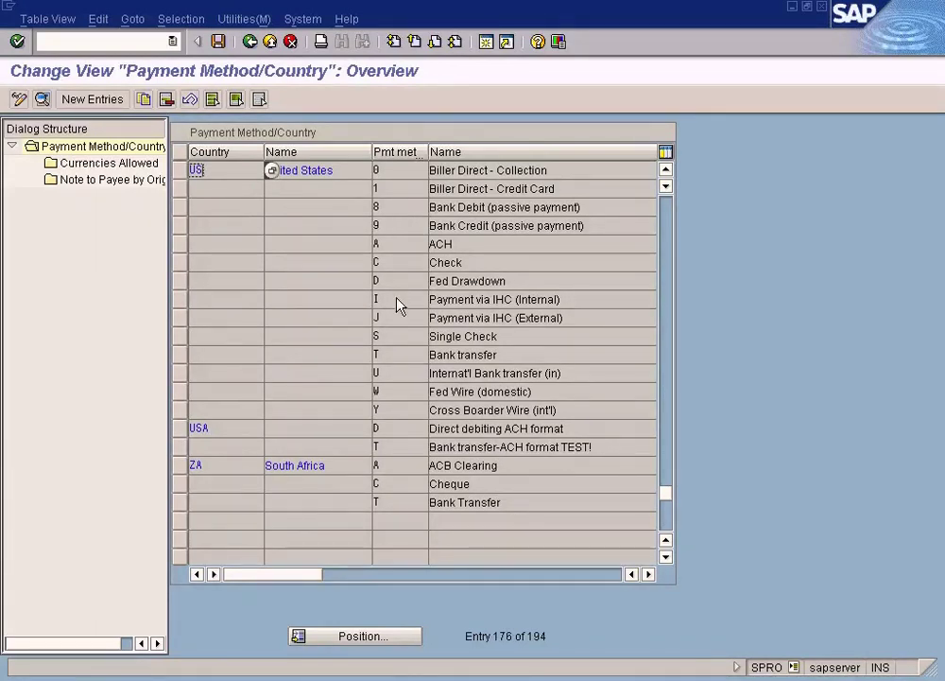
pyautogui.click(405, 406)
pyautogui.click(397, 408)
pyautogui.doubleClick(401, 360)
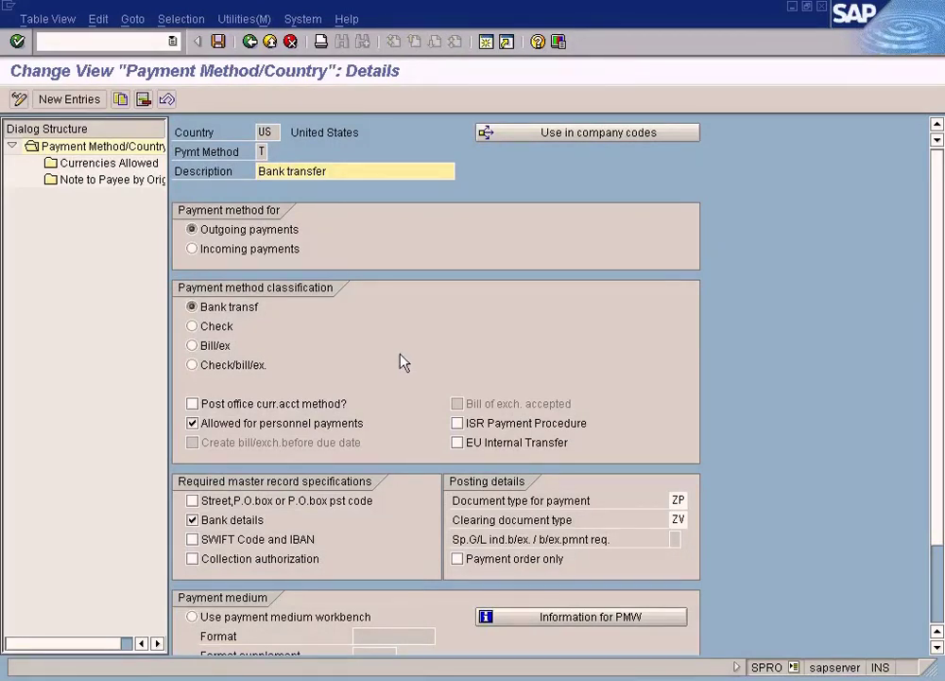
pyautogui.scroll(-5, 508, 346)
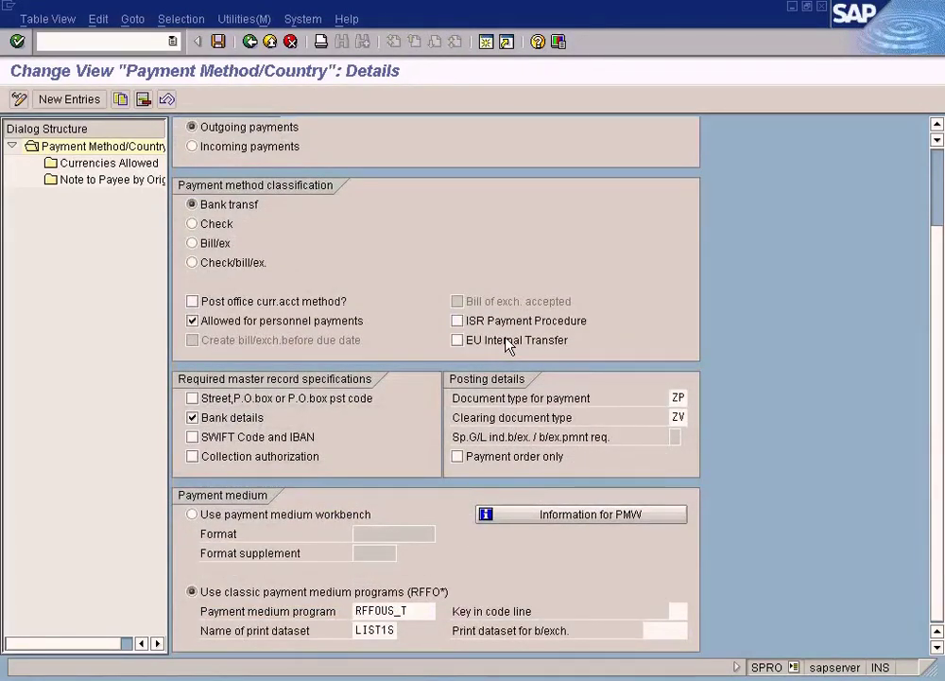
pyautogui.scroll(5, 508, 346)
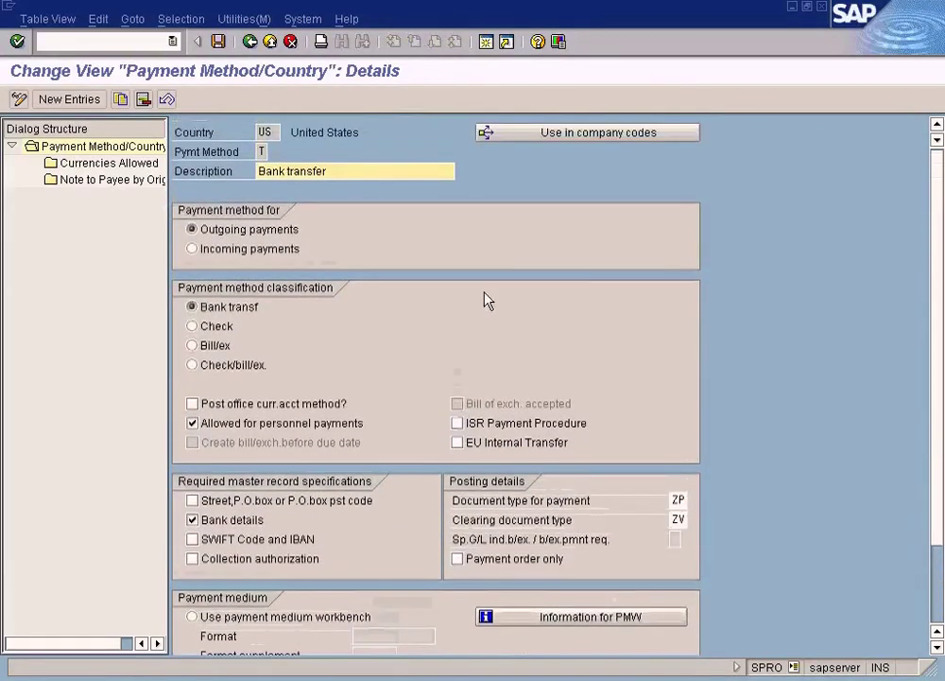
pyautogui.click(249, 41)
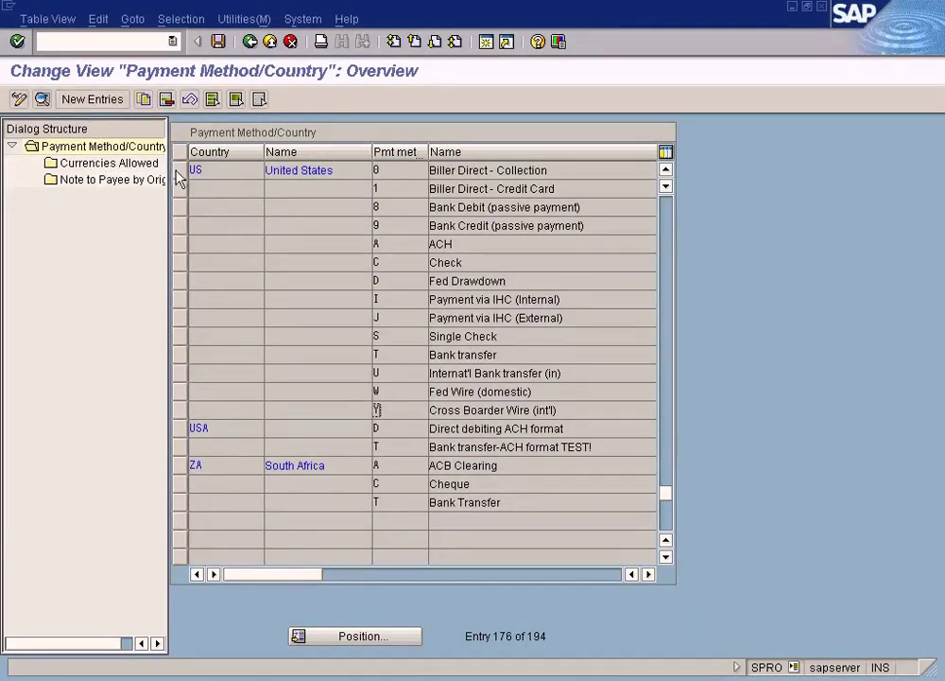
# Create a new payment method X for country US with description Bank Transfer, for outgoing payments and classified as Bank transf
pyautogui.click(93, 100)
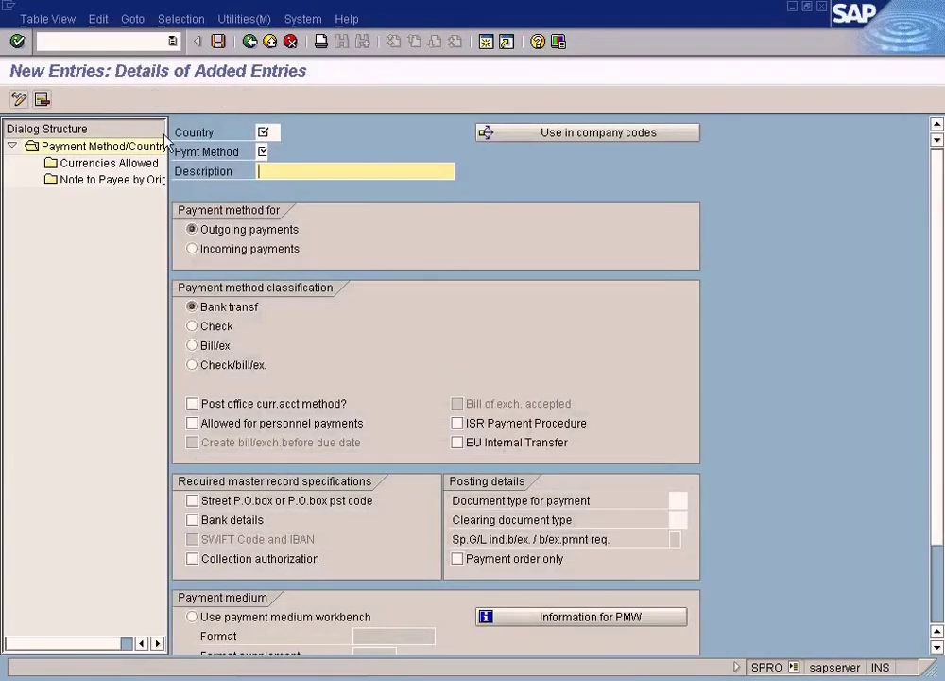
pyautogui.click(272, 132)
pyautogui.write('U')
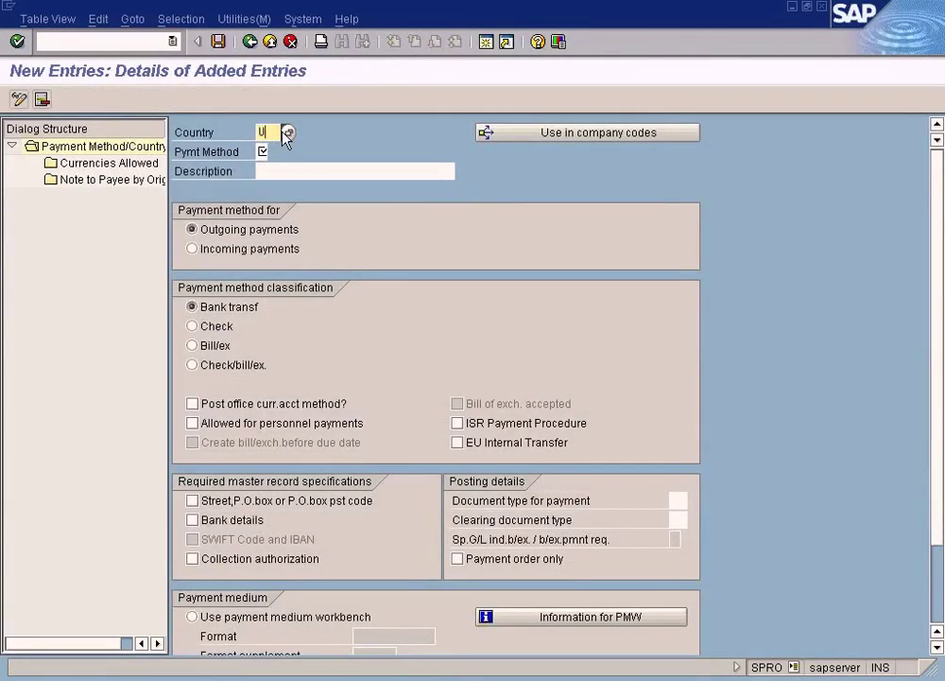
pyautogui.write('S')
pyautogui.press('Tab')
pyautogui.press('Tab')
pyautogui.write('Bank Transfer')
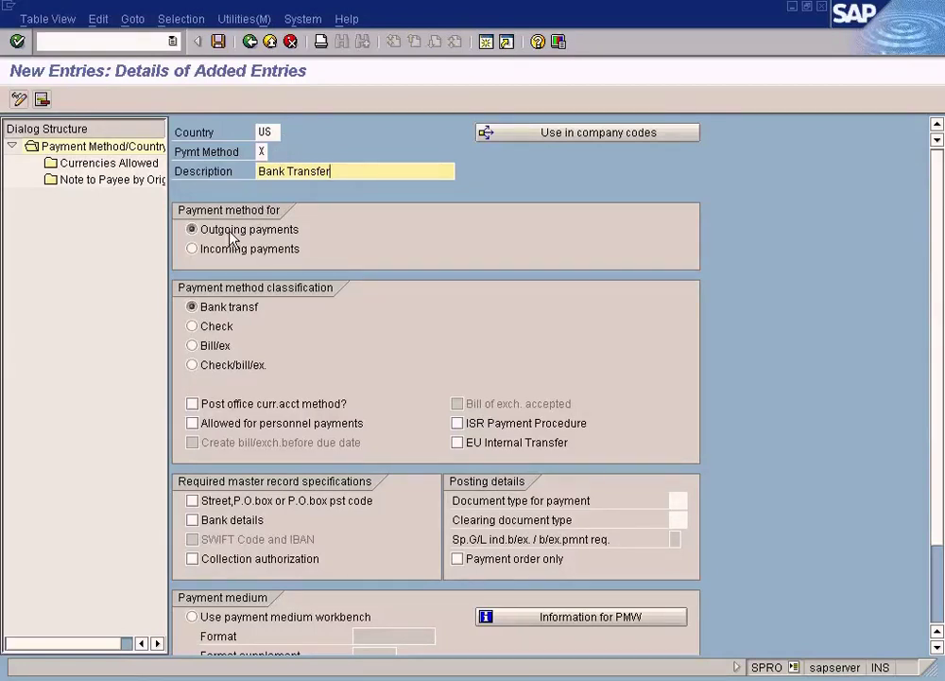
pyautogui.click(228, 308)
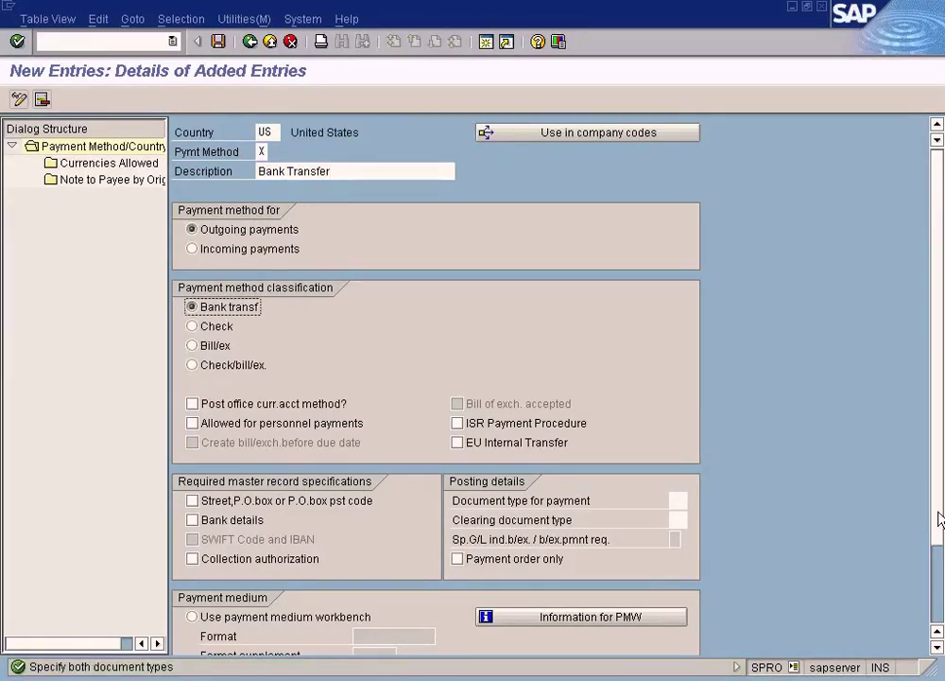
# Compare the entry's payment and clearing document type fields with outline item 3 in Paint, and return to SAP
pyautogui.scroll(-3, 823, 523)
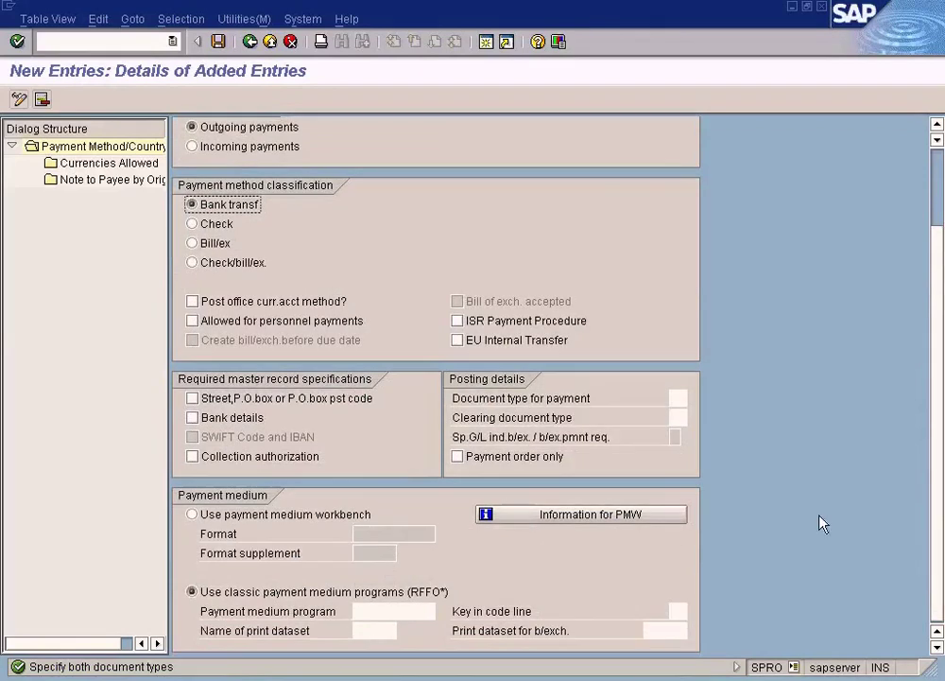
pyautogui.click(677, 398)
pyautogui.click(680, 419)
pyautogui.click(683, 399)
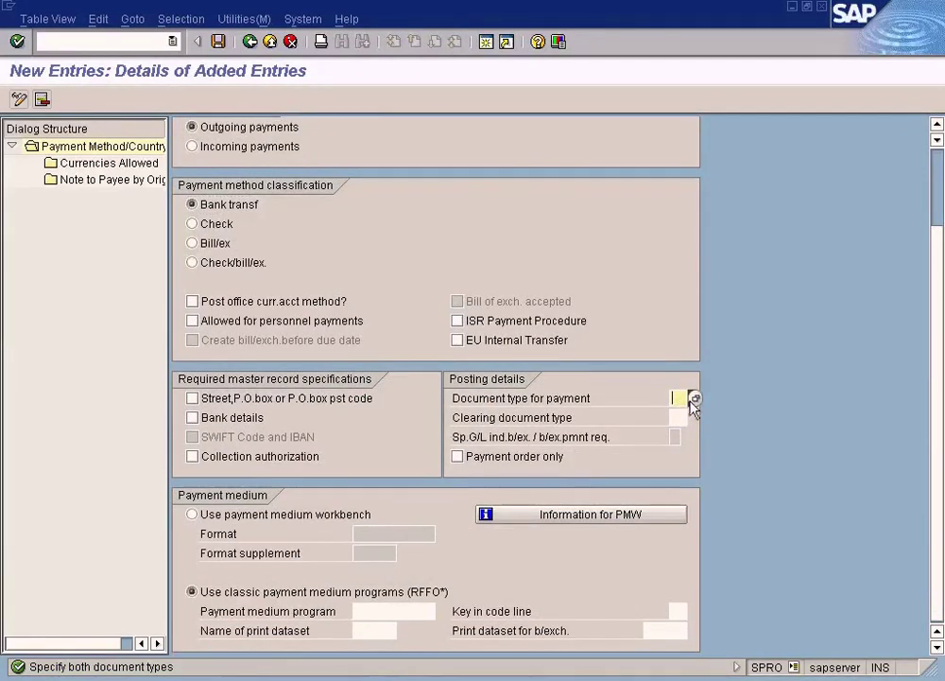
pyautogui.hotkey('alt', 'Tab')
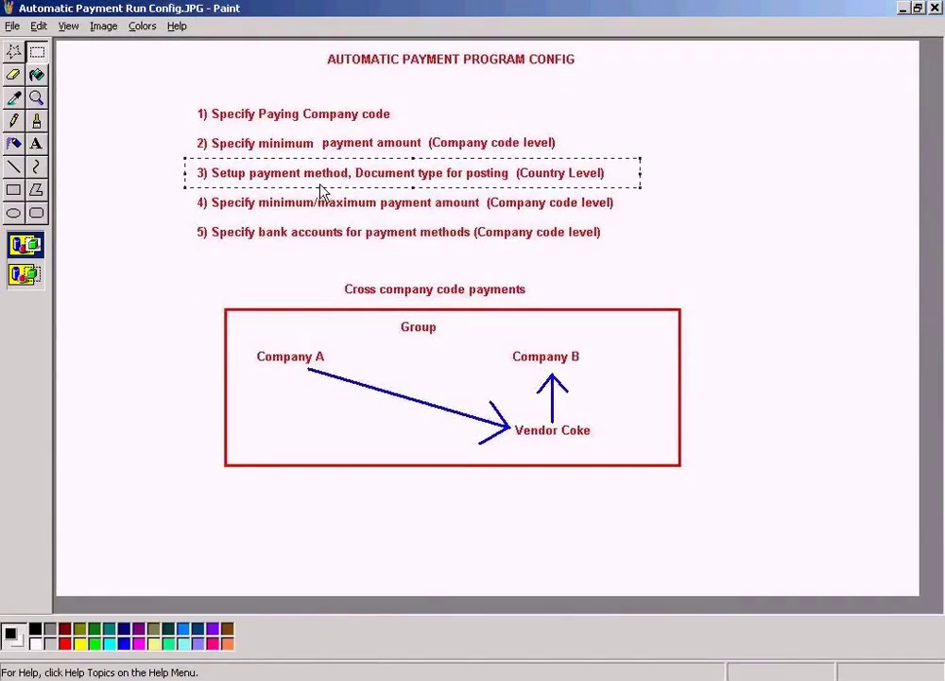
pyautogui.hotkey('alt', 'Tab')
pyautogui.hotkey('alt', 'Tab')
pyautogui.hotkey('alt', 'Tab')
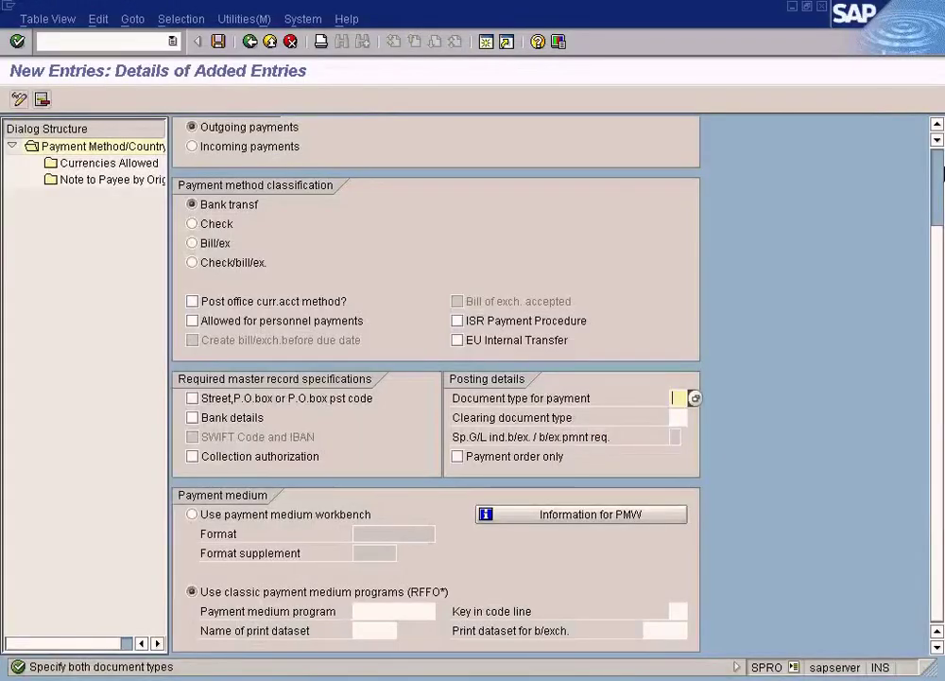
pyautogui.click(938, 174)
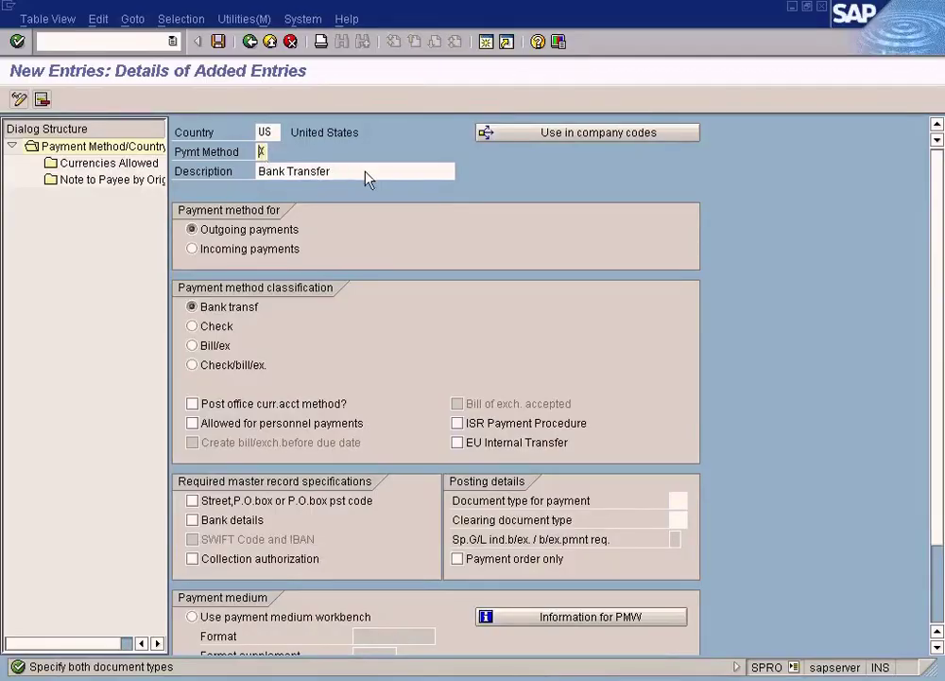
pyautogui.hotkey('alt', 'Tab')
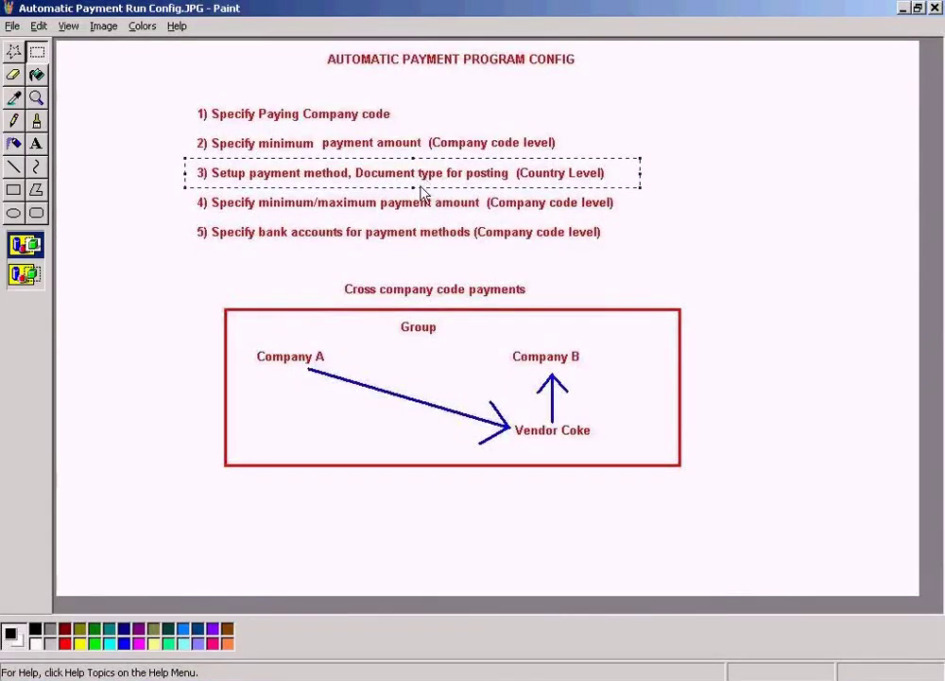
pyautogui.hotkey('alt', 'Tab')
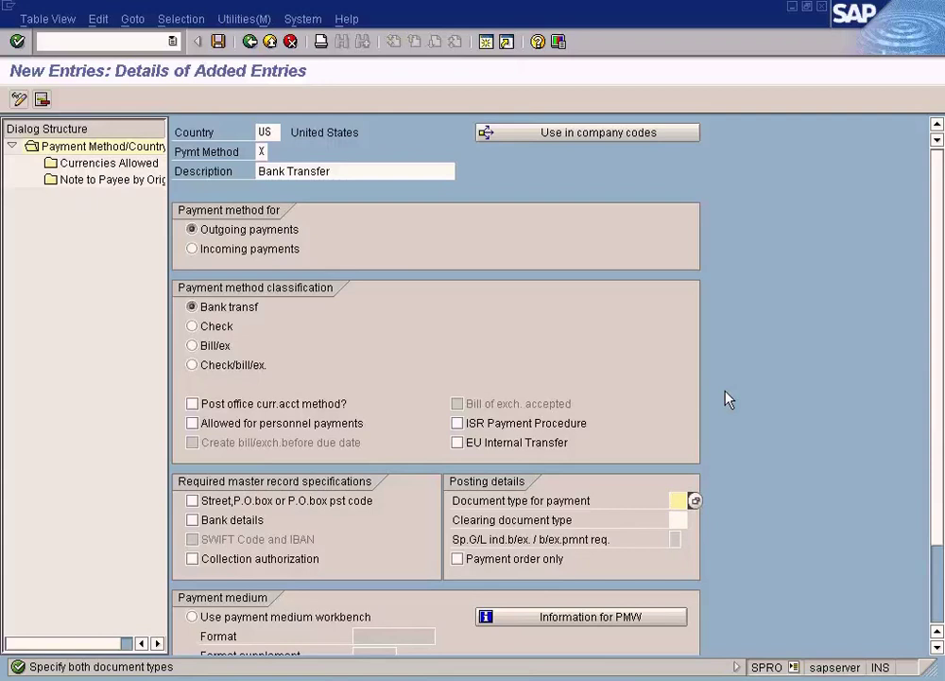
pyautogui.click(695, 501)
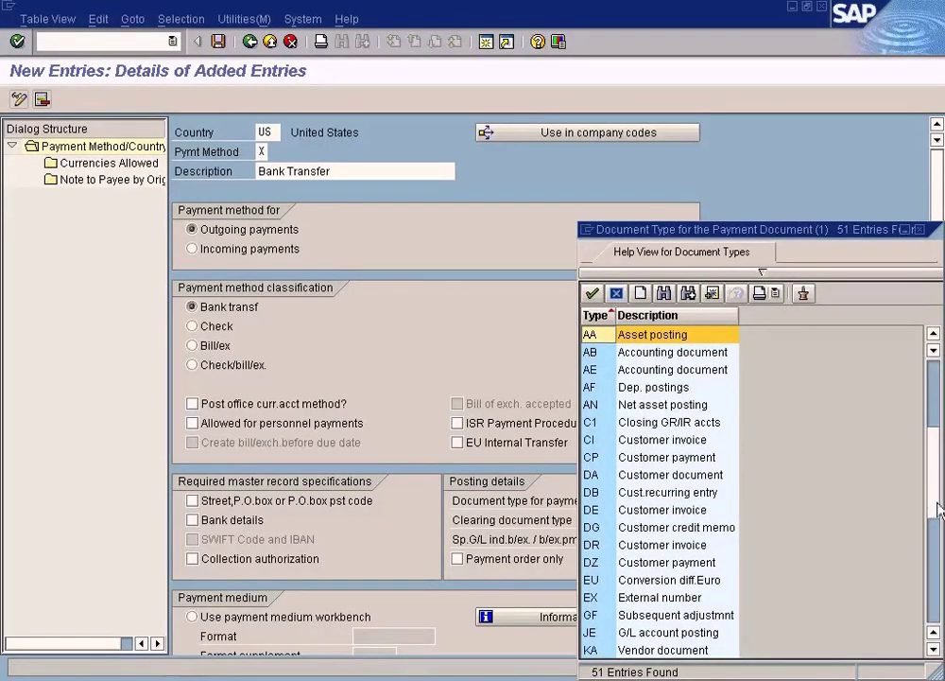
pyautogui.scroll(-4, 728, 397)
pyautogui.click(662, 526)
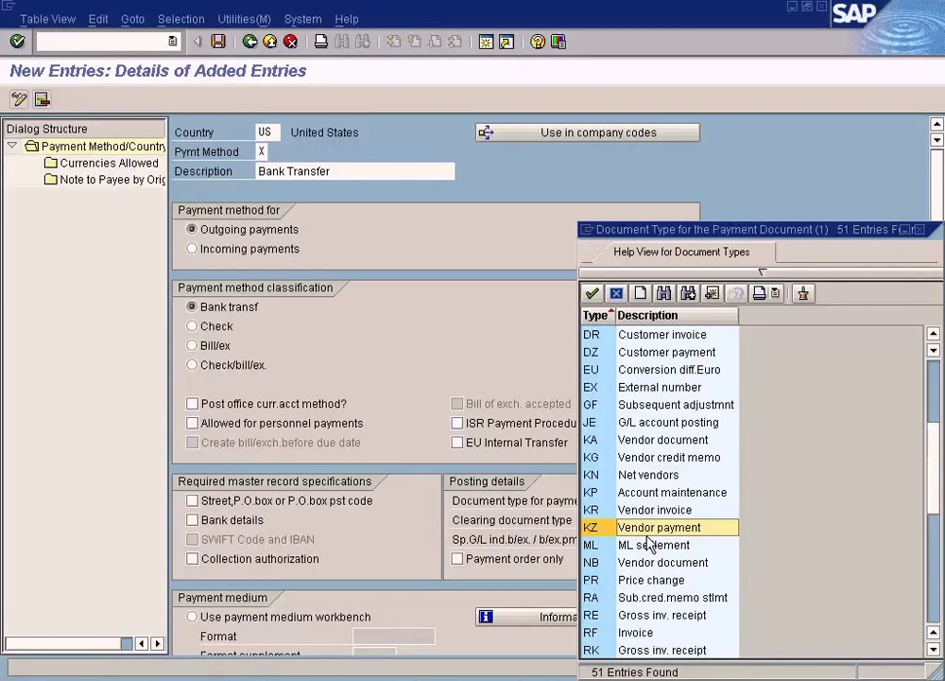
pyautogui.press('Return')
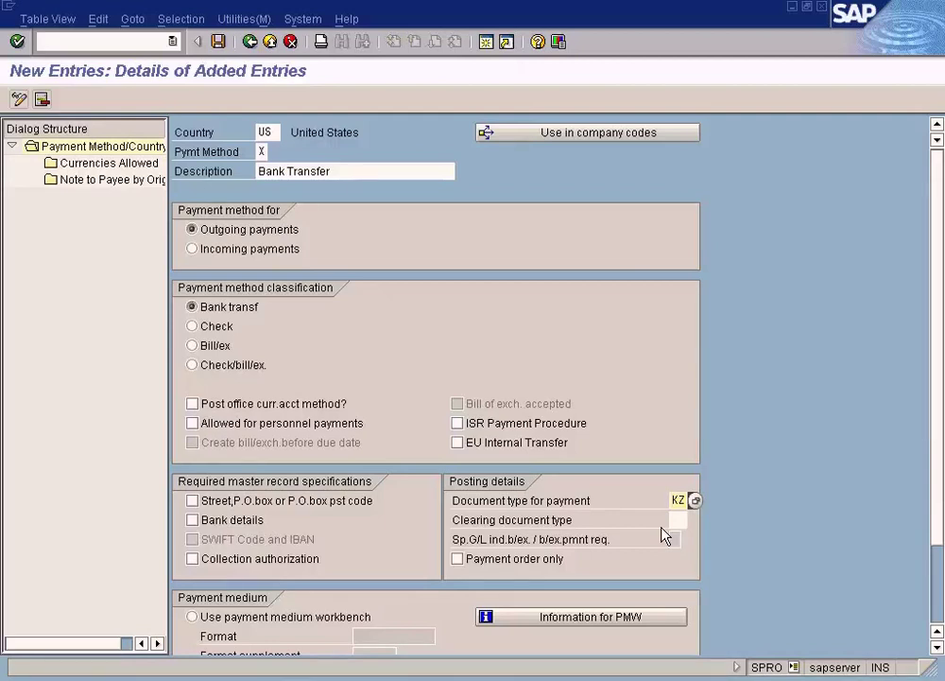
pyautogui.press('Delete')
# Set the document type for payment to ZP, Payment posting, from the list of document types
pyautogui.click(696, 501)
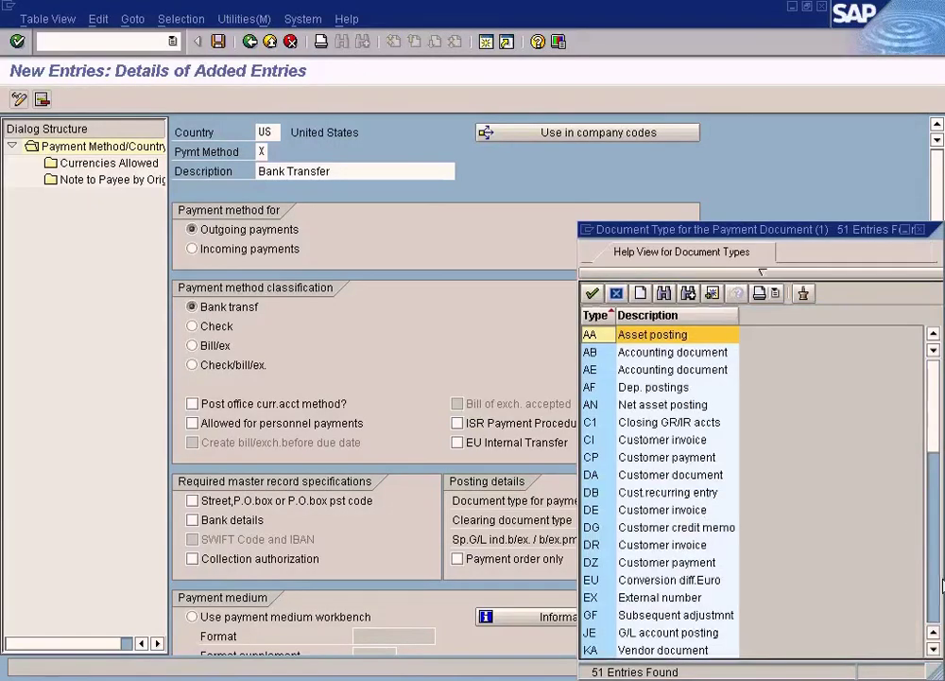
pyautogui.click(936, 603)
pyautogui.click(936, 605)
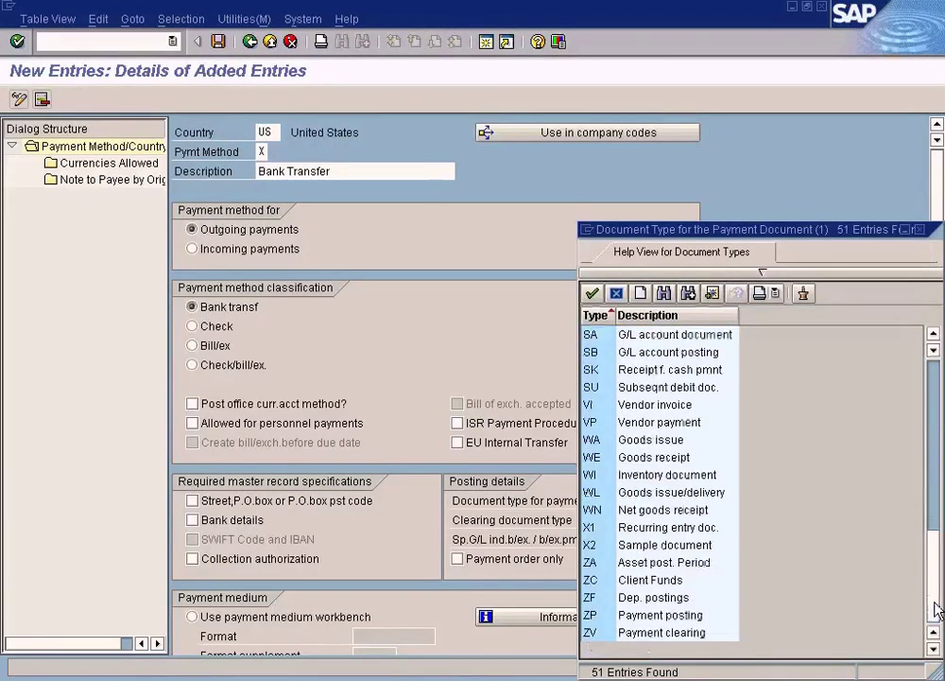
pyautogui.doubleClick(694, 620)
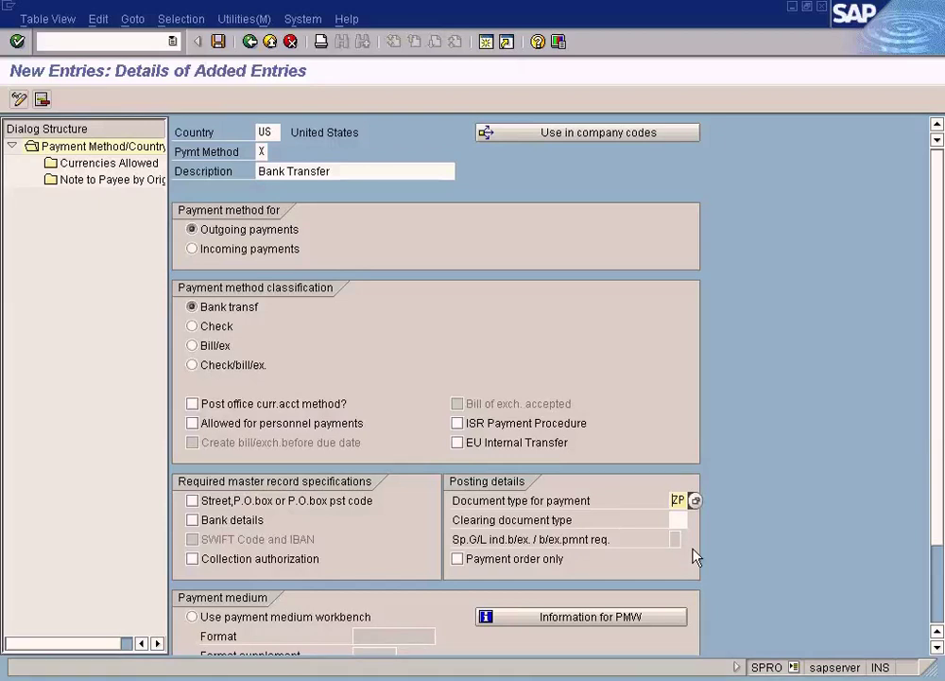
# Read the field help for the clearing document type under the posting details and close it
pyautogui.click(680, 521)
pyautogui.press('F1')
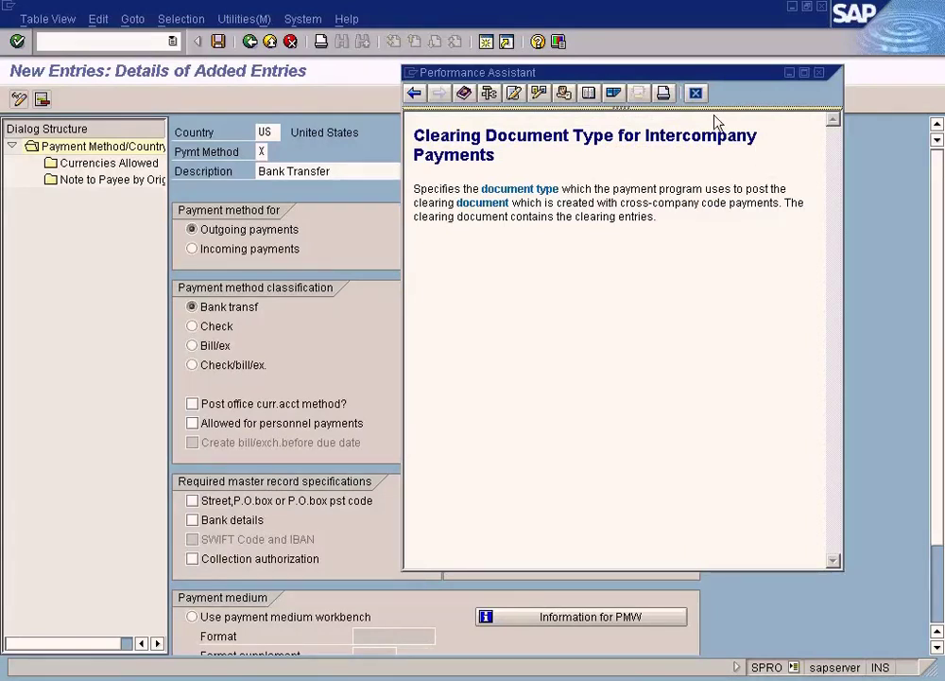
pyautogui.click(695, 93)
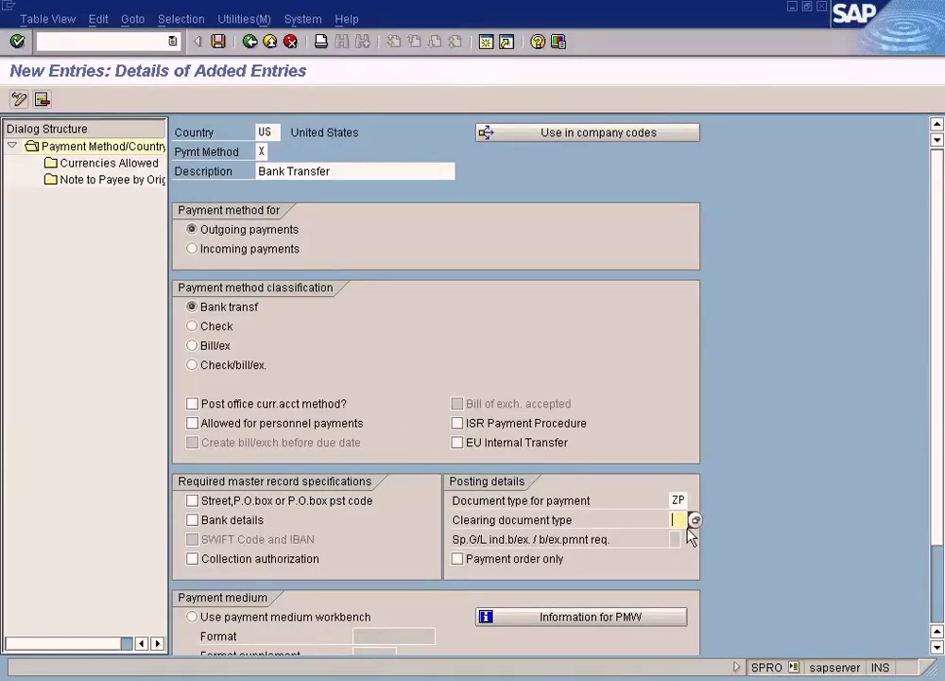
pyautogui.click(668, 677)
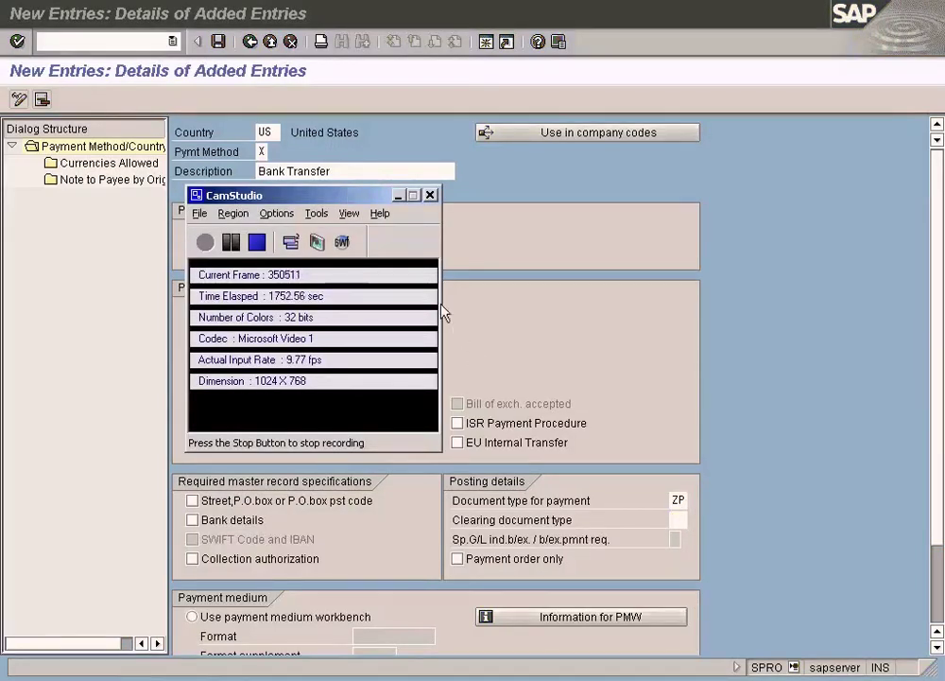
pyautogui.click(398, 196)
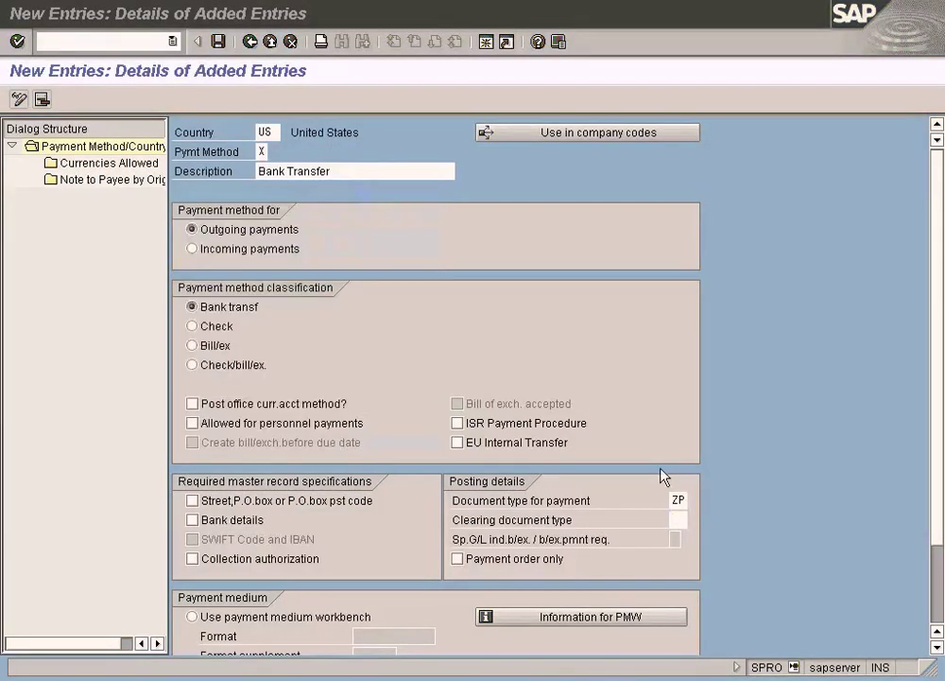
pyautogui.click(678, 519)
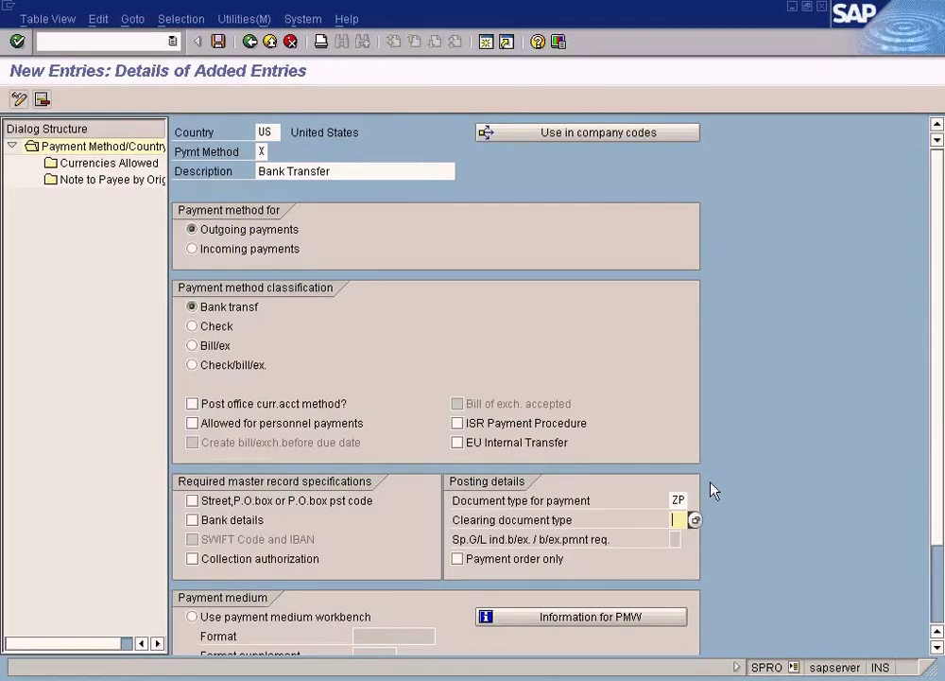
# Try to save payment method X and read the details of the resulting status message
pyautogui.click(678, 500)
pyautogui.click(222, 46)
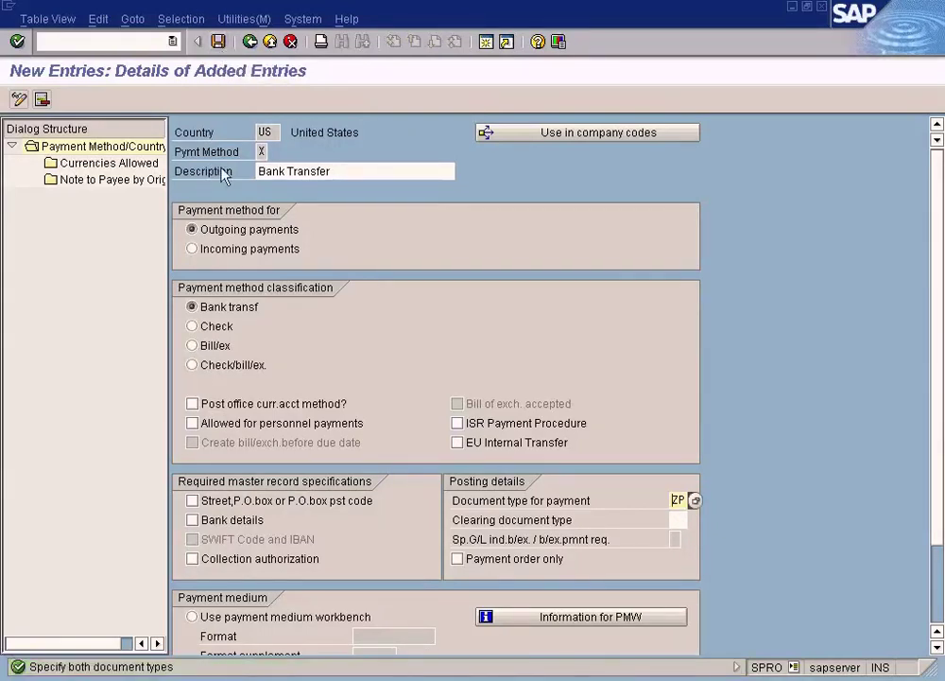
pyautogui.doubleClick(152, 667)
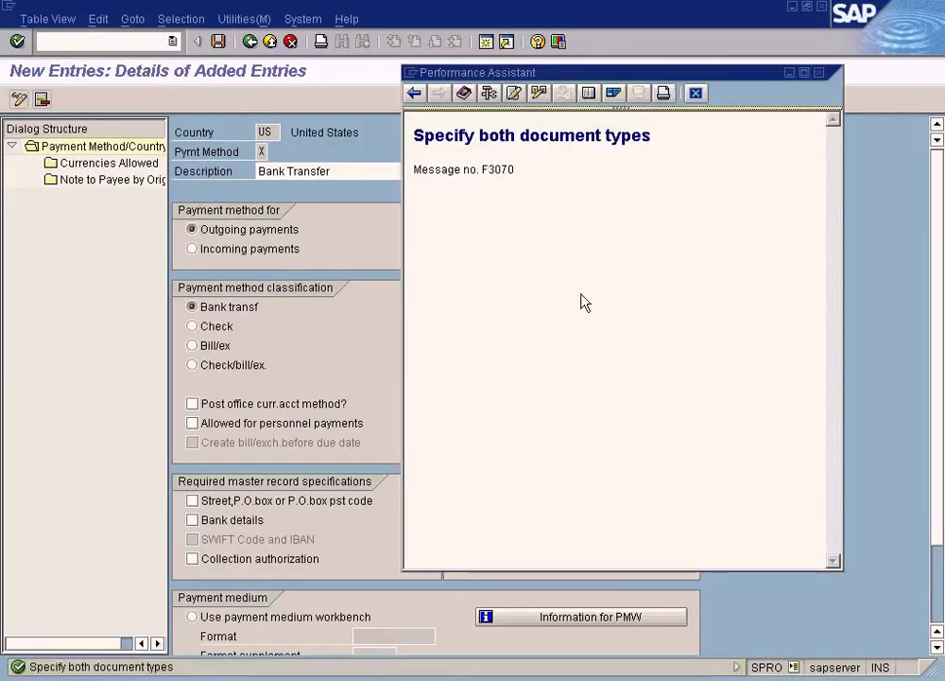
pyautogui.click(696, 93)
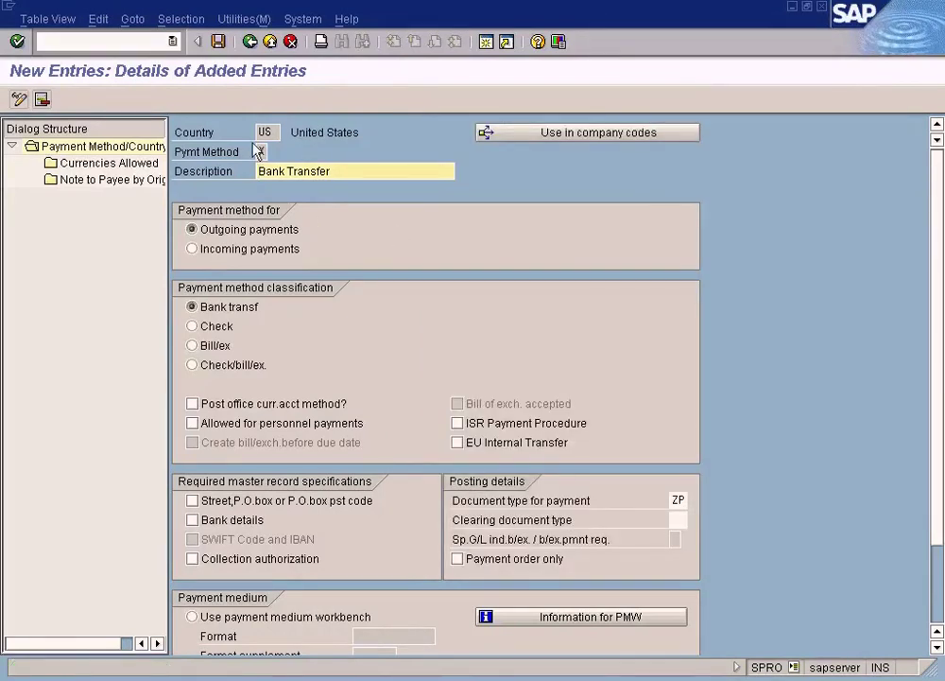
# Save the US payment method X without a clearing document type and return to the overview, saving there too
pyautogui.click(218, 41)
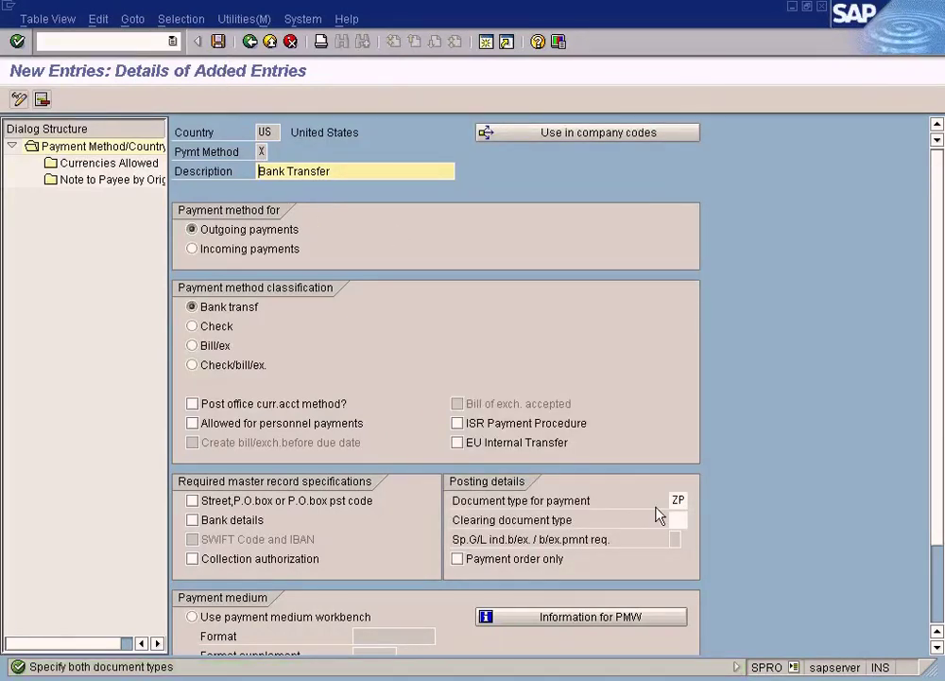
pyautogui.click(678, 520)
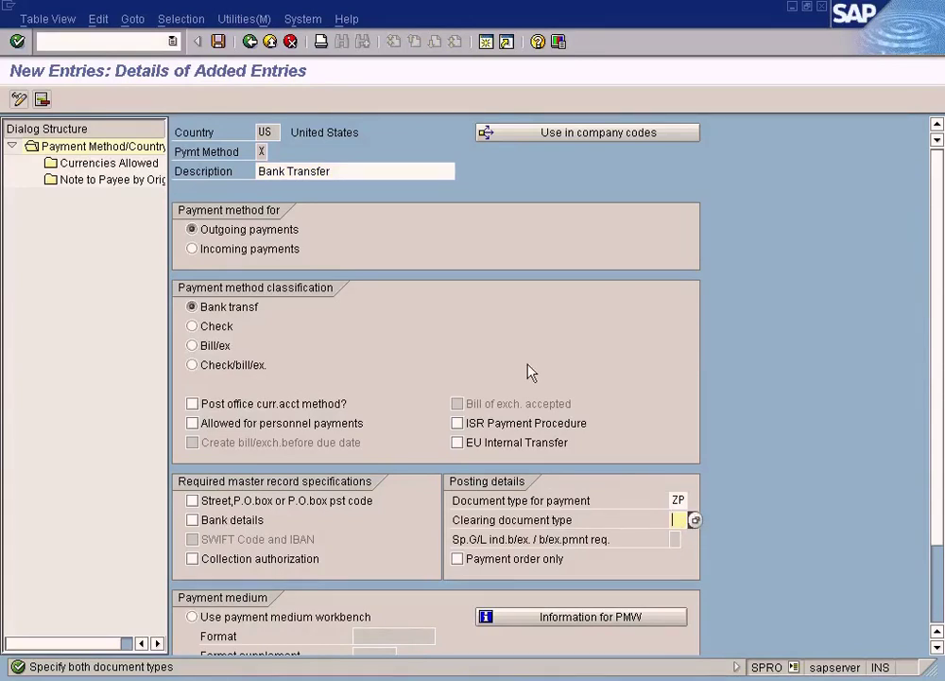
pyautogui.click(249, 42)
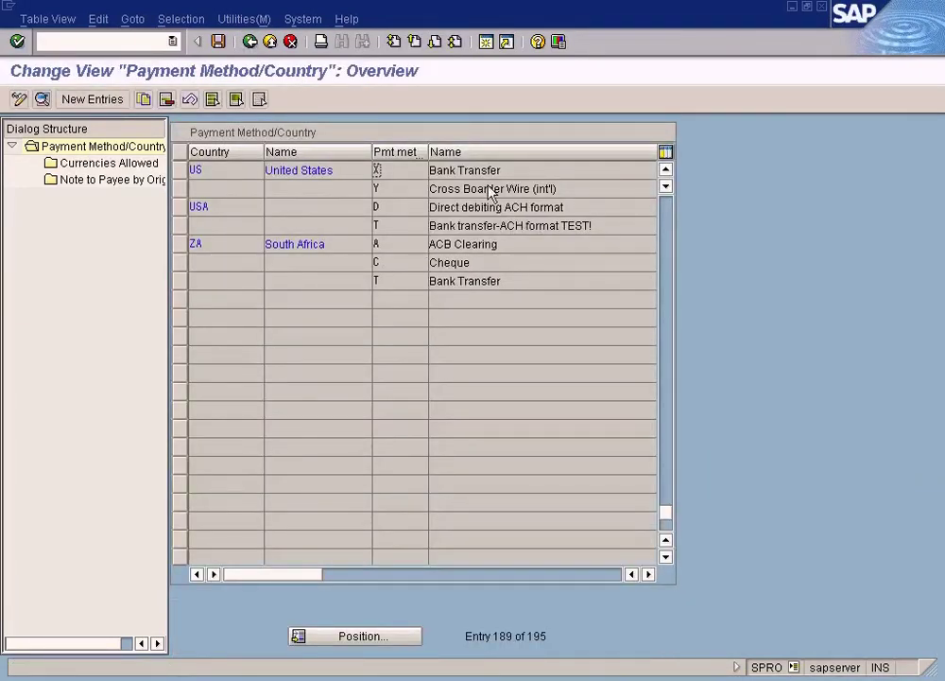
pyautogui.click(219, 42)
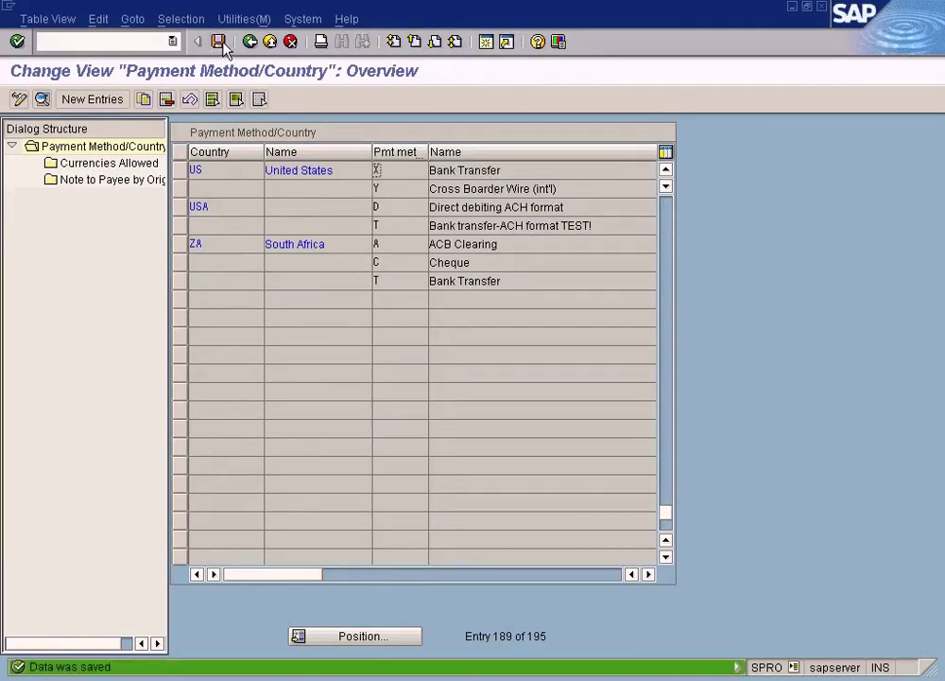
# Review the details of US payment method X, including its payment document type, and exit to the implementation guide
pyautogui.doubleClick(461, 174)
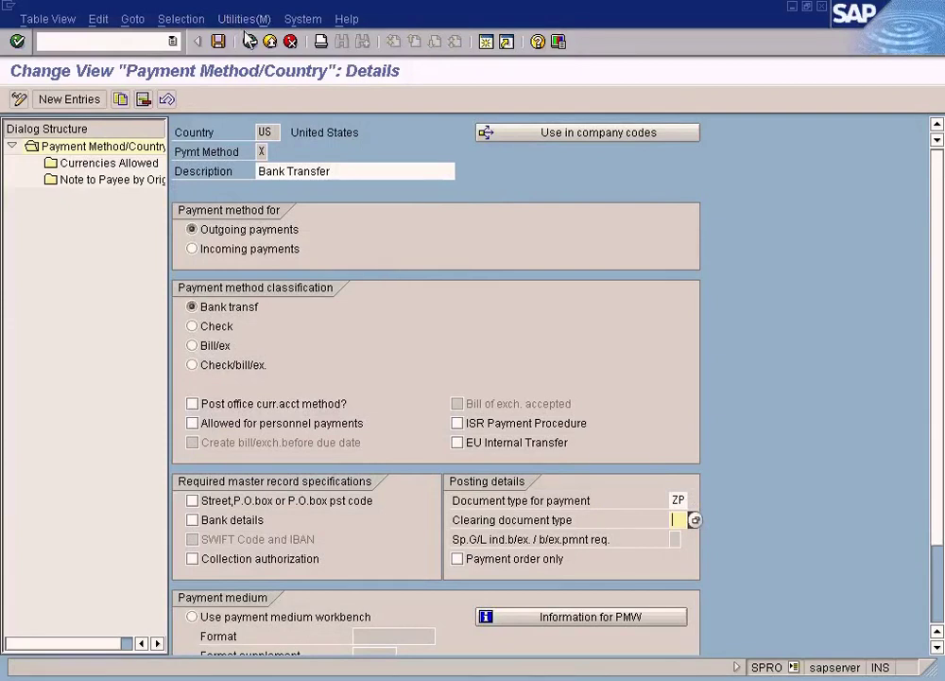
pyautogui.click(250, 42)
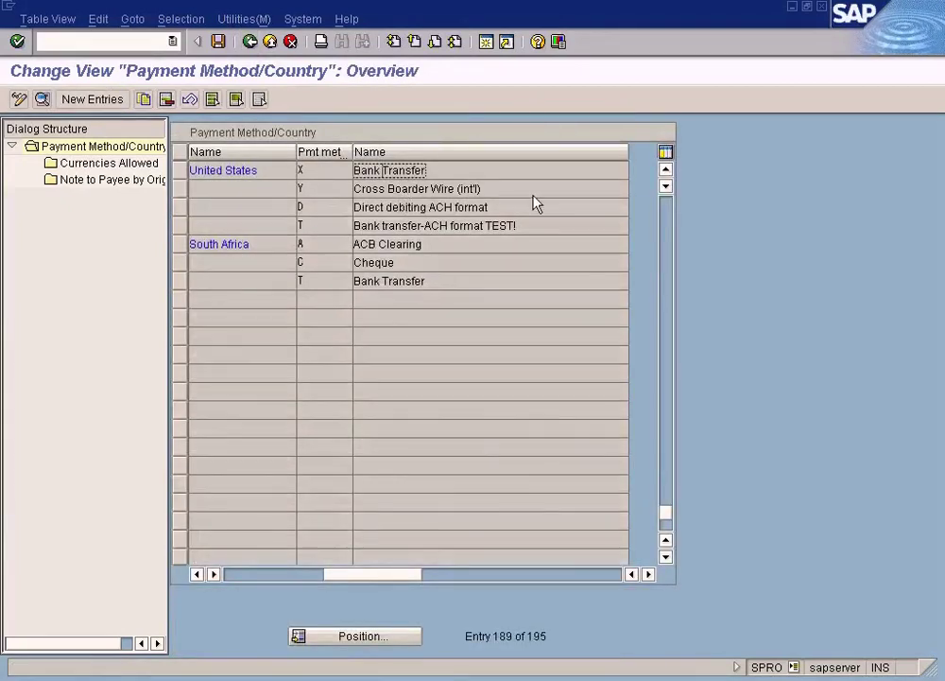
pyautogui.click(667, 170)
pyautogui.click(666, 170)
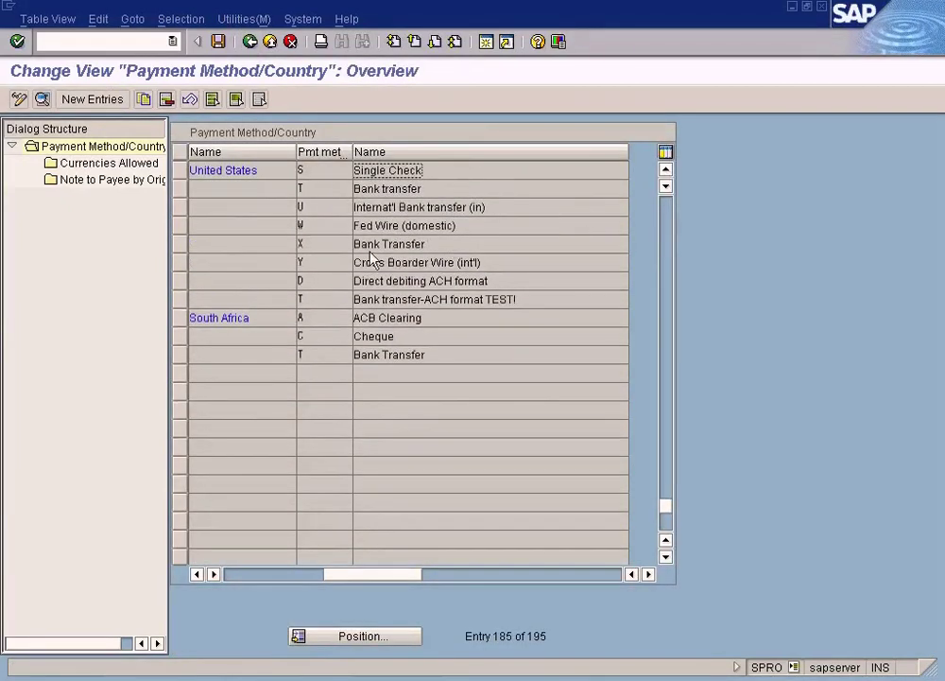
pyautogui.doubleClick(418, 248)
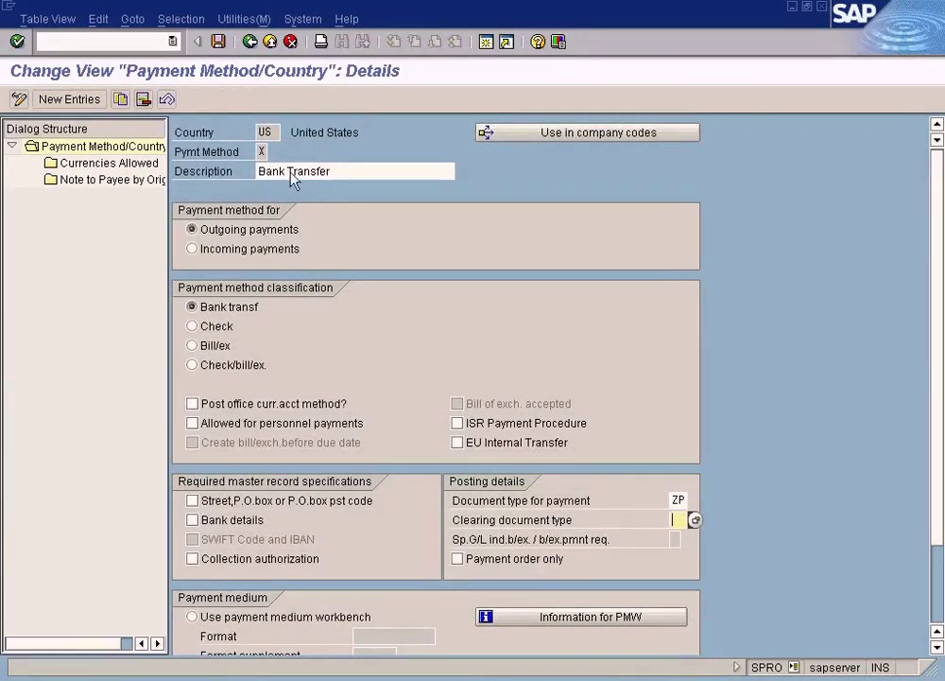
pyautogui.click(264, 152)
pyautogui.click(678, 503)
pyautogui.click(270, 42)
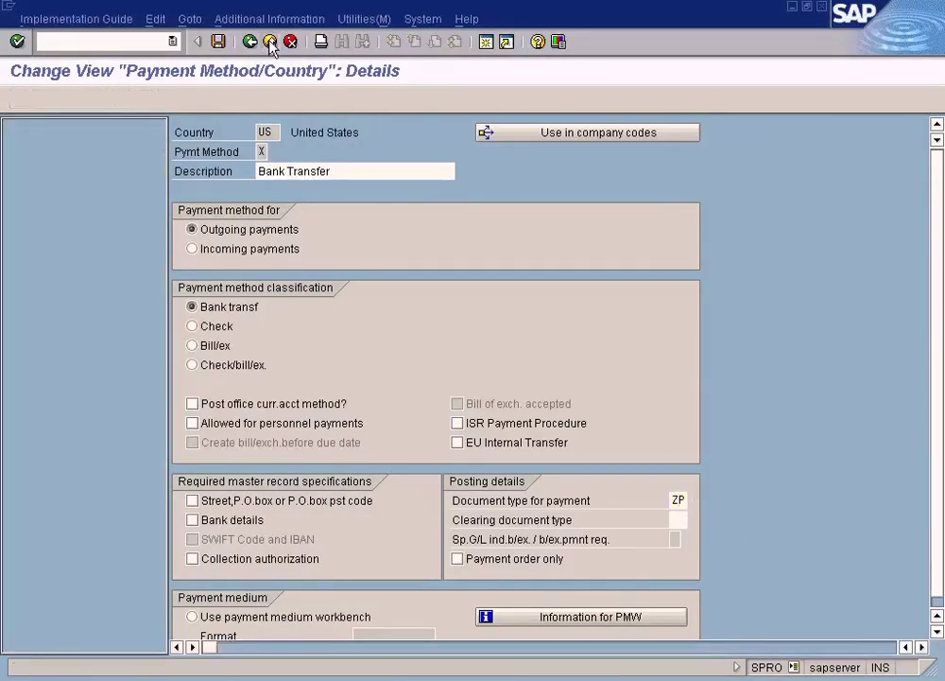
# Check outline item 3 in Paint and reopen Set Up Payment Methods per Country for Payment Transactions in SAP
pyautogui.hotkey('alt', 'Tab')
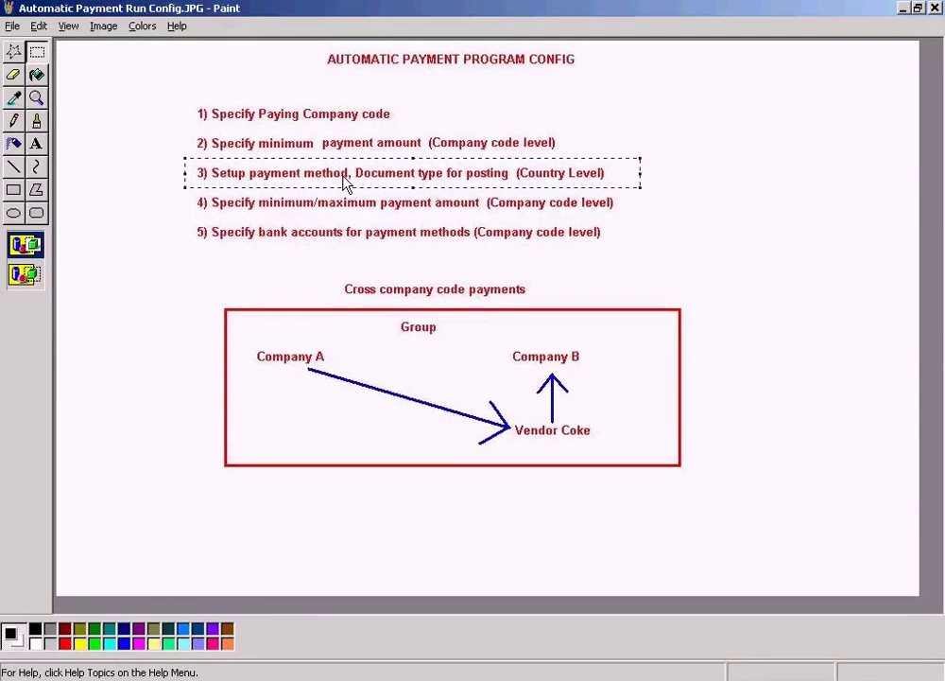
pyautogui.hotkey('alt', 'Tab')
pyautogui.click(271, 401)
pyautogui.click(181, 399)
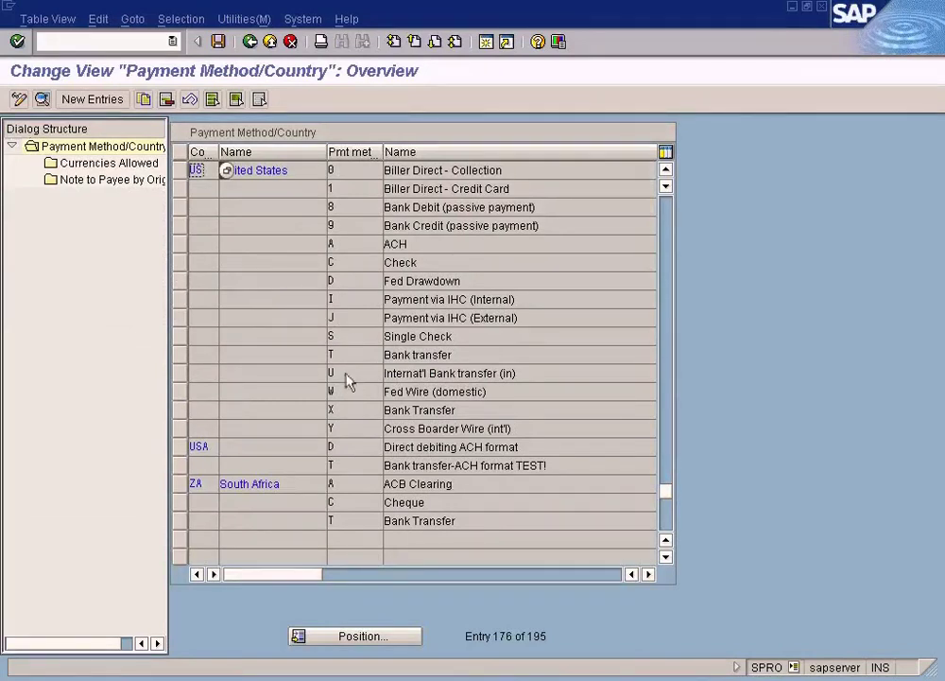
# Recheck the settings of US payment method X from the country overview and return to the implementation guide
pyautogui.doubleClick(339, 416)
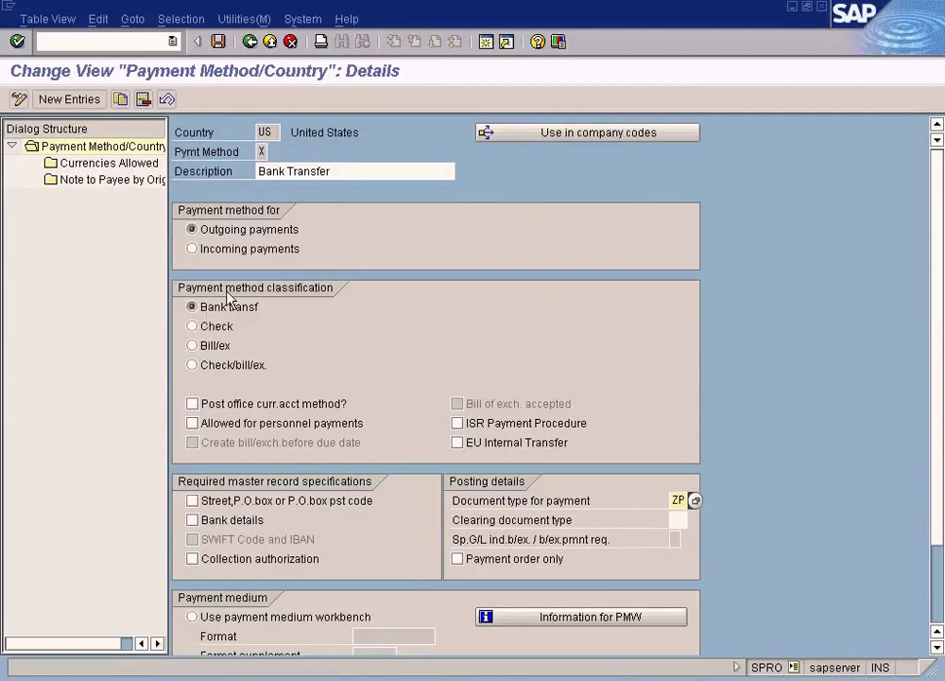
pyautogui.click(250, 42)
pyautogui.click(249, 41)
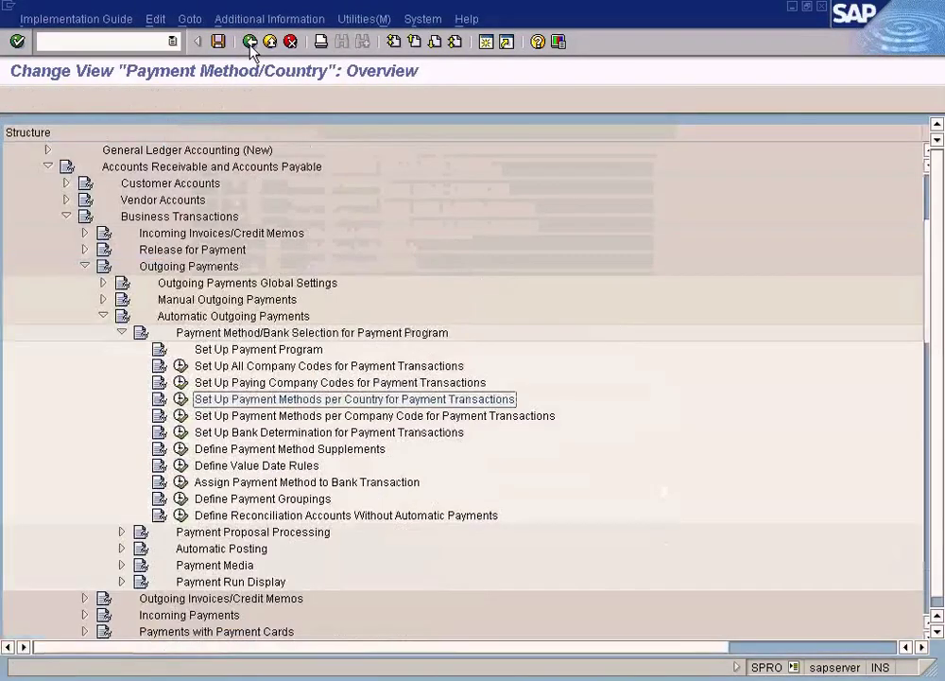
# Open the allowed currencies of the US Bank Transfer payment method X from Set Up Payment Methods per Country for Payment Transactions
pyautogui.click(180, 399)
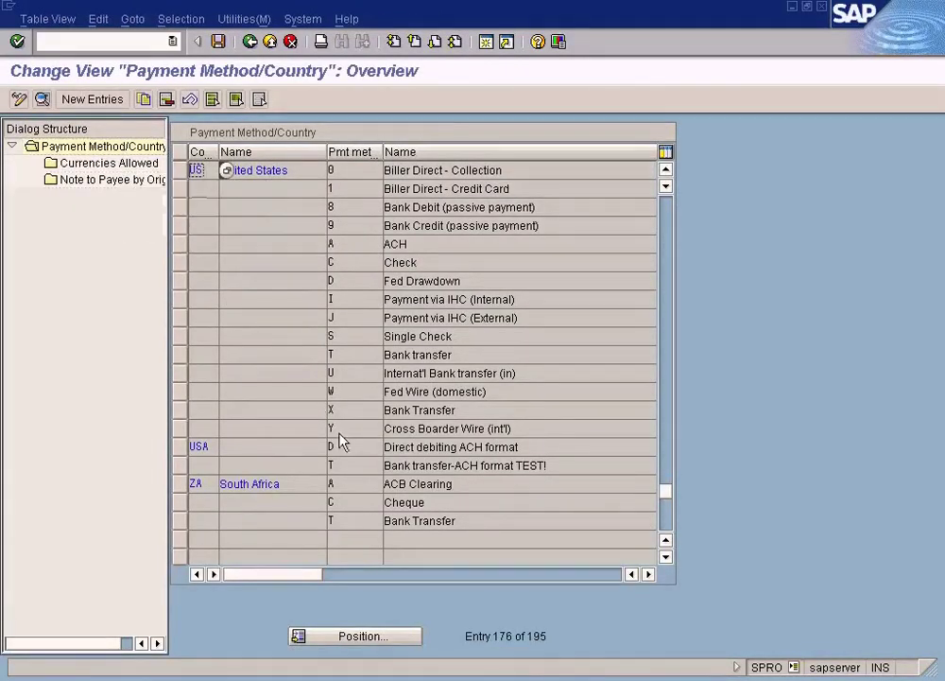
pyautogui.click(188, 414)
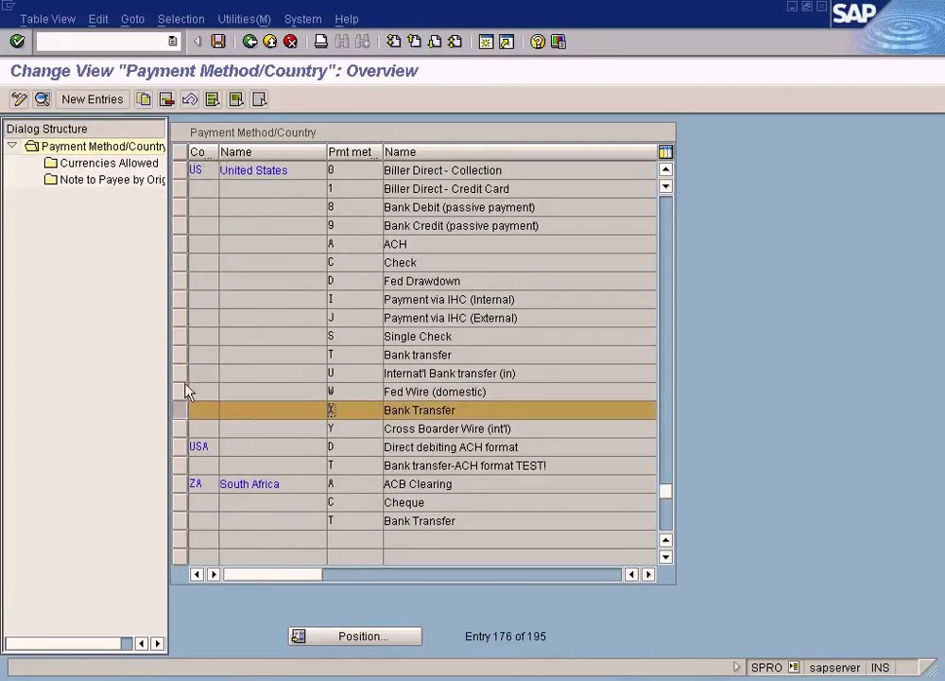
pyautogui.doubleClick(137, 170)
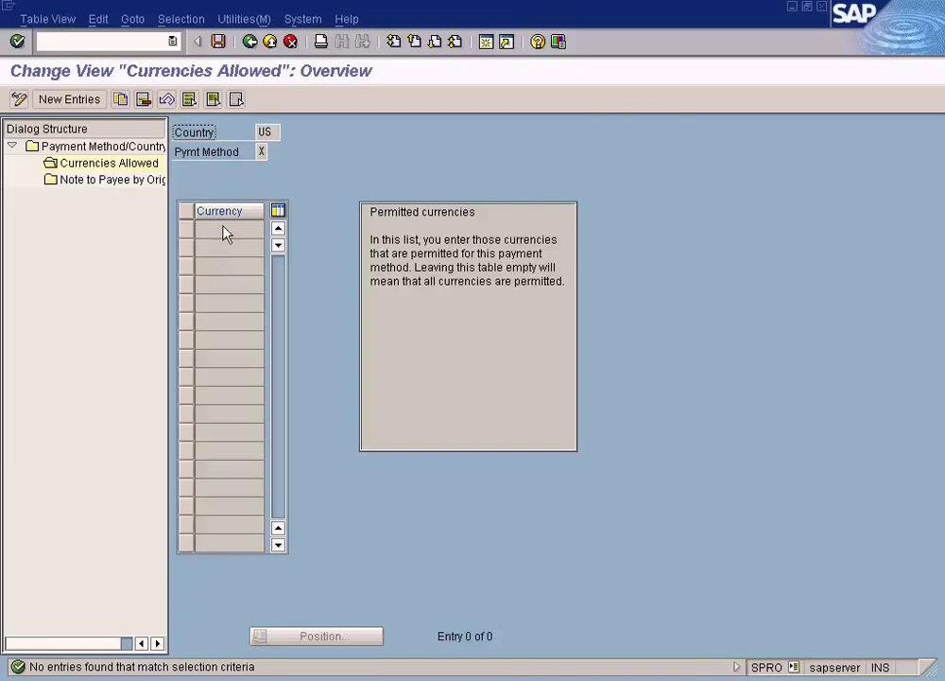
# Try a new permitted-currency entry USD for US payment method X, and exit to the implementation guide without saving
pyautogui.click(87, 101)
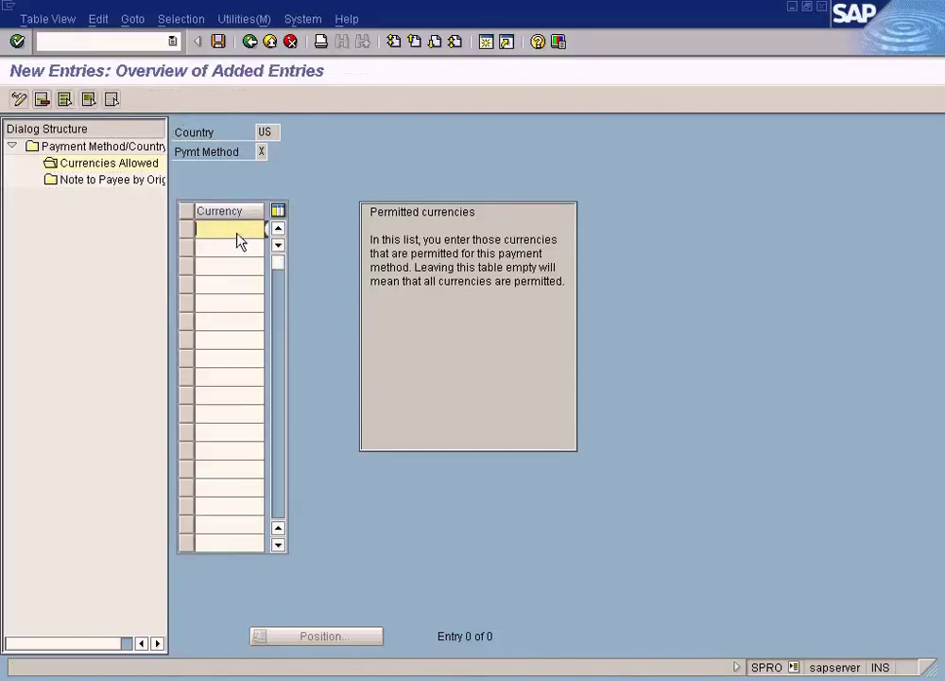
pyautogui.click(264, 155)
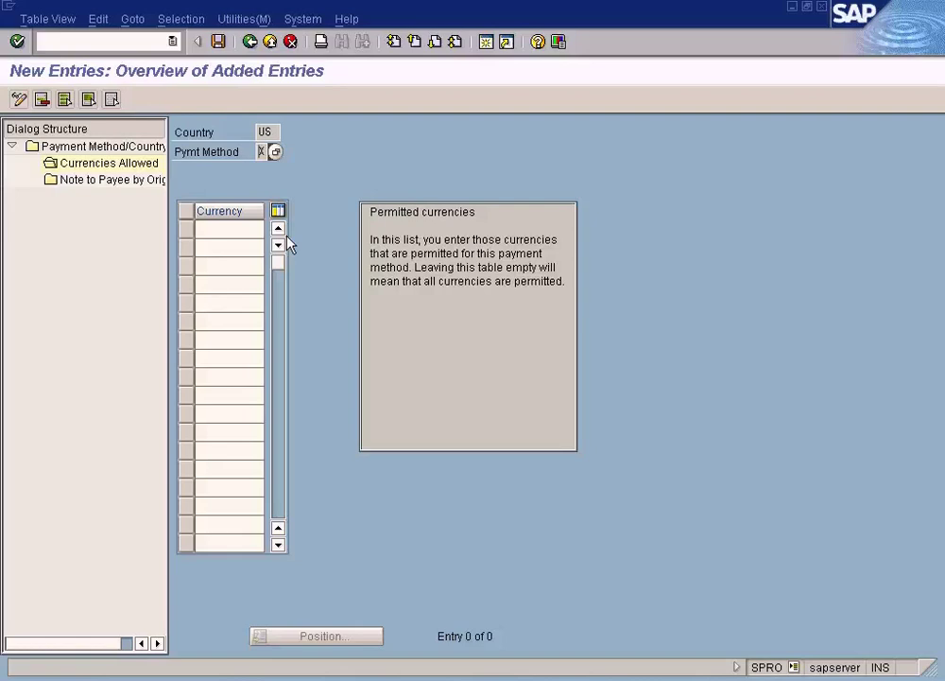
pyautogui.click(223, 231)
pyautogui.write('USD')
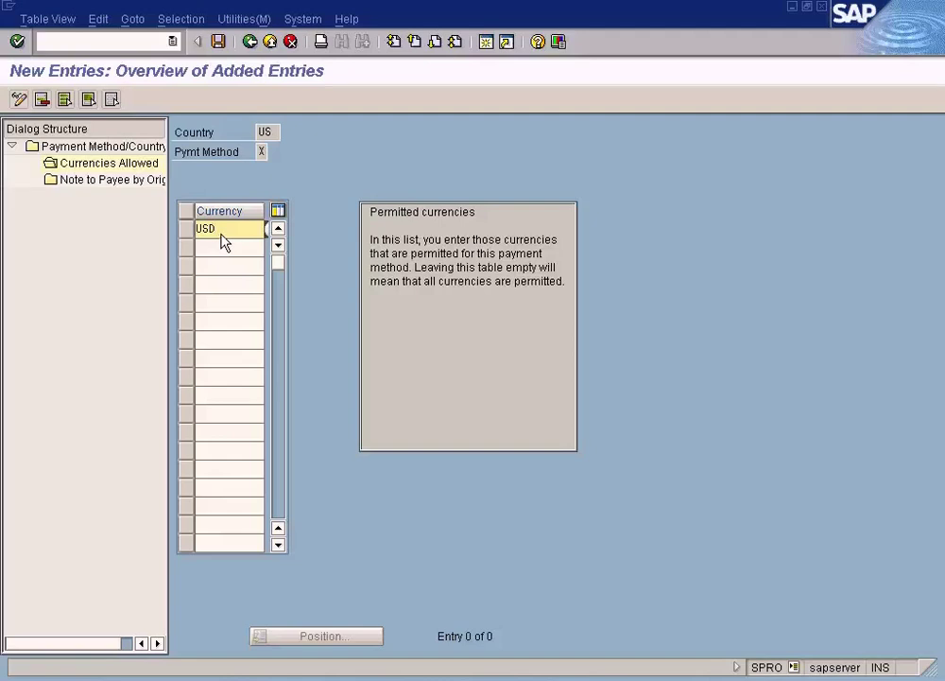
pyautogui.click(262, 152)
pyautogui.click(234, 236)
pyautogui.doubleClick(234, 236)
pyautogui.click(270, 41)
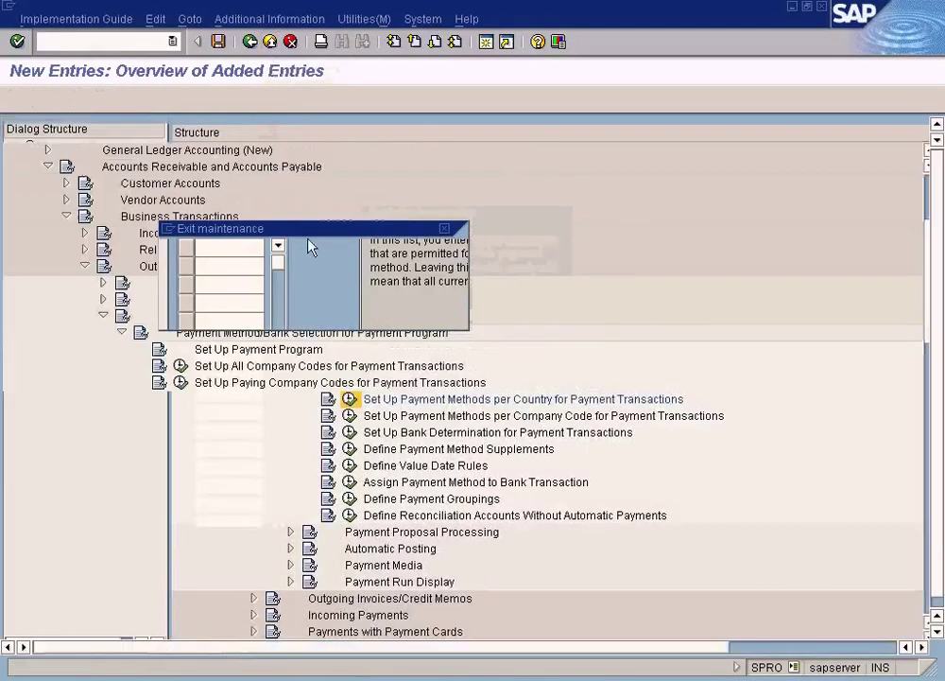
pyautogui.click(317, 312)
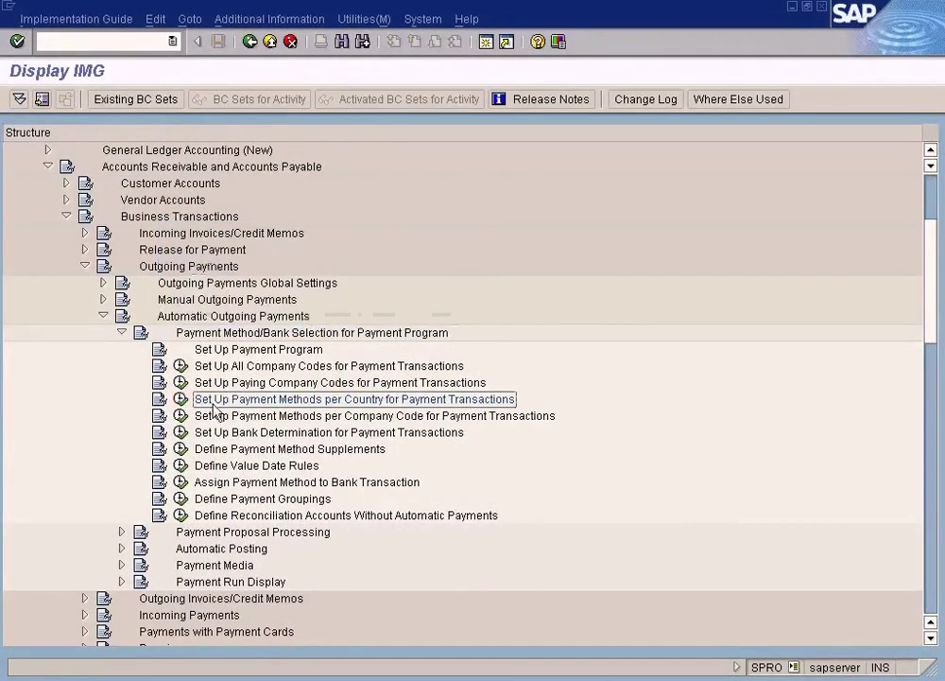
# Reopen the allowed currencies of US payment method X to check its permitted currency list, and return to the implementation guide
pyautogui.click(179, 398)
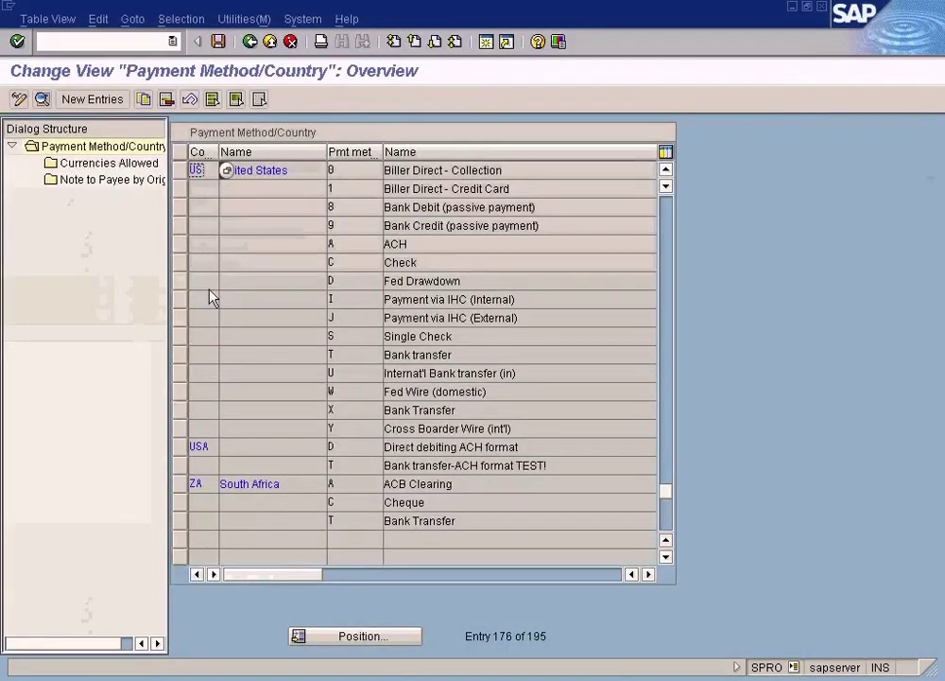
pyautogui.click(339, 408)
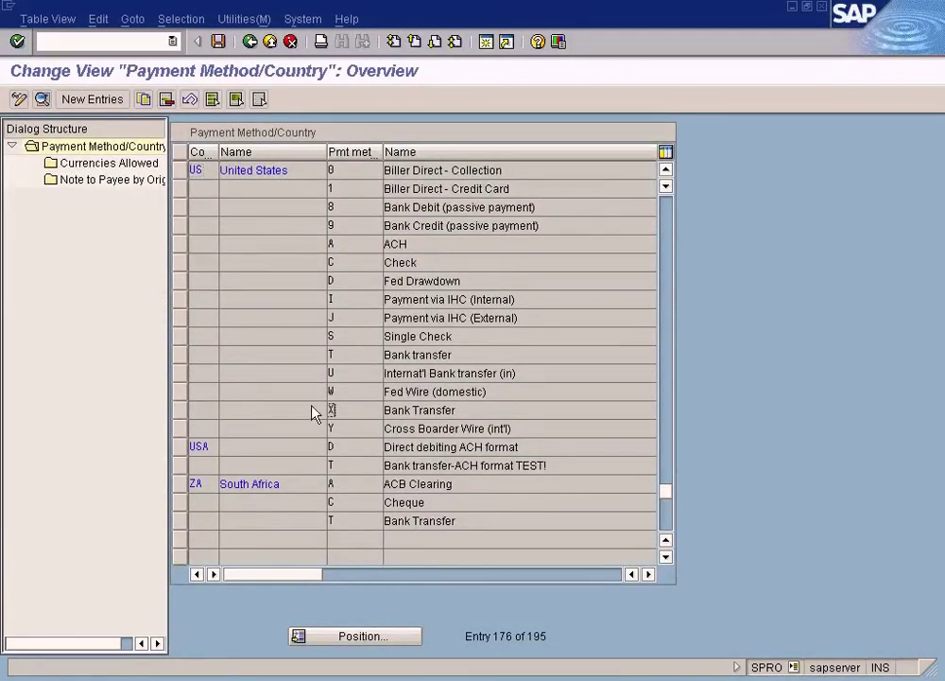
pyautogui.click(181, 409)
pyautogui.doubleClick(123, 163)
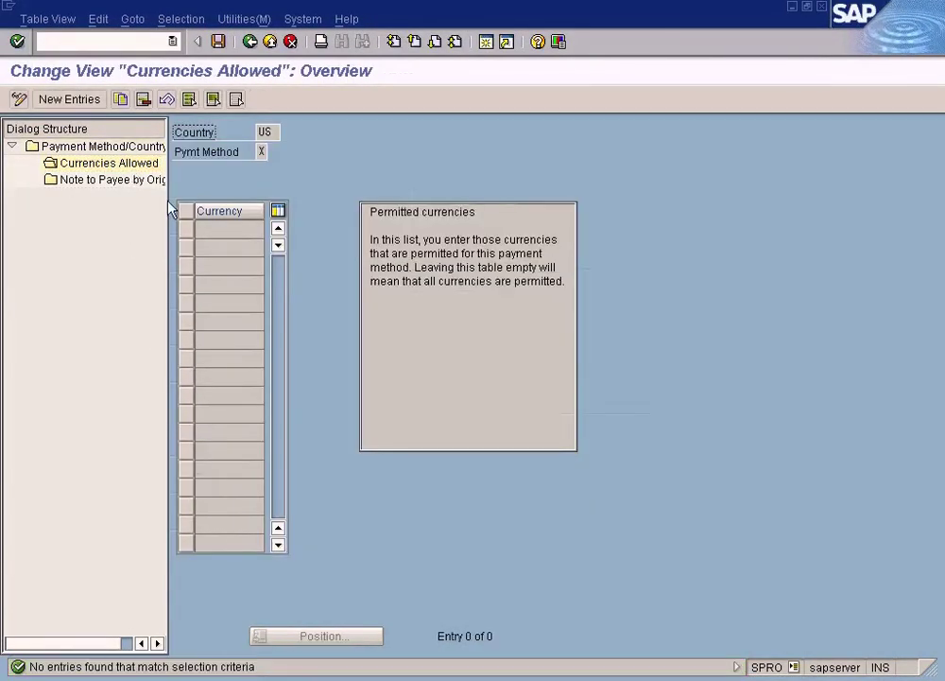
pyautogui.click(270, 41)
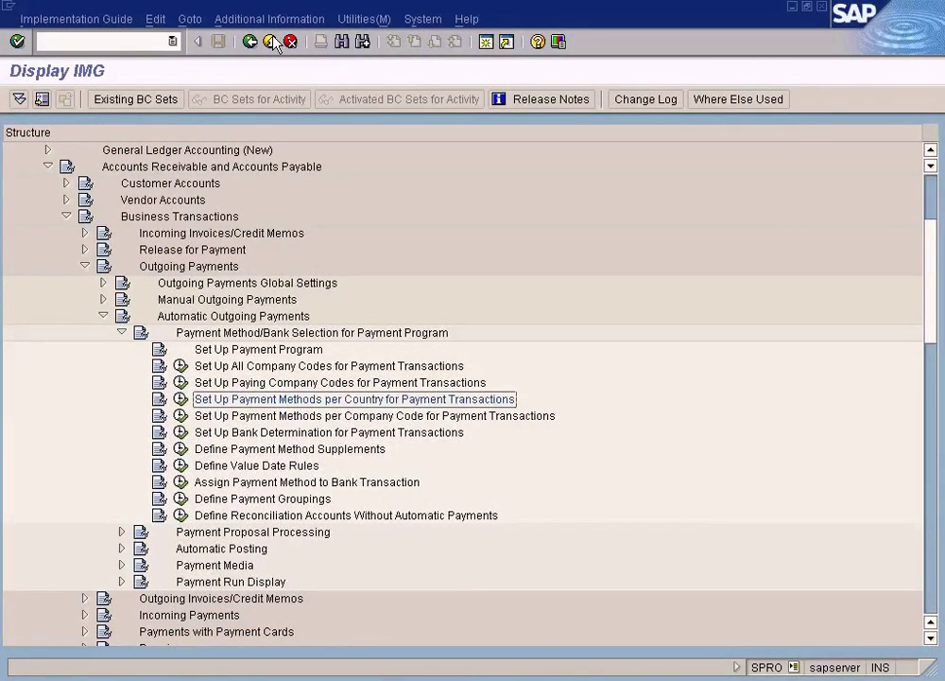
# Switch to Paint to mark outline item 4, and select Set Up Payment Methods per Company Code for Payment Transactions back in SAP
pyautogui.hotkey('alt', 'Tab')
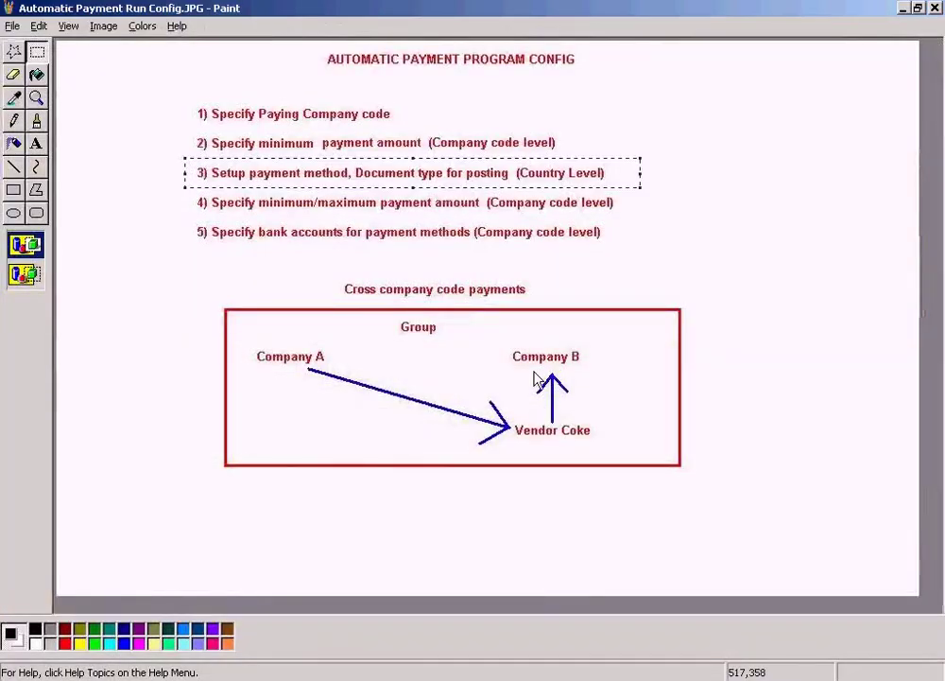
pyautogui.click(190, 205)
pyautogui.moveTo(189, 191)
pyautogui.mouseDown()
pyautogui.moveTo(475, 220)
pyautogui.moveTo(640, 217)
pyautogui.mouseUp()
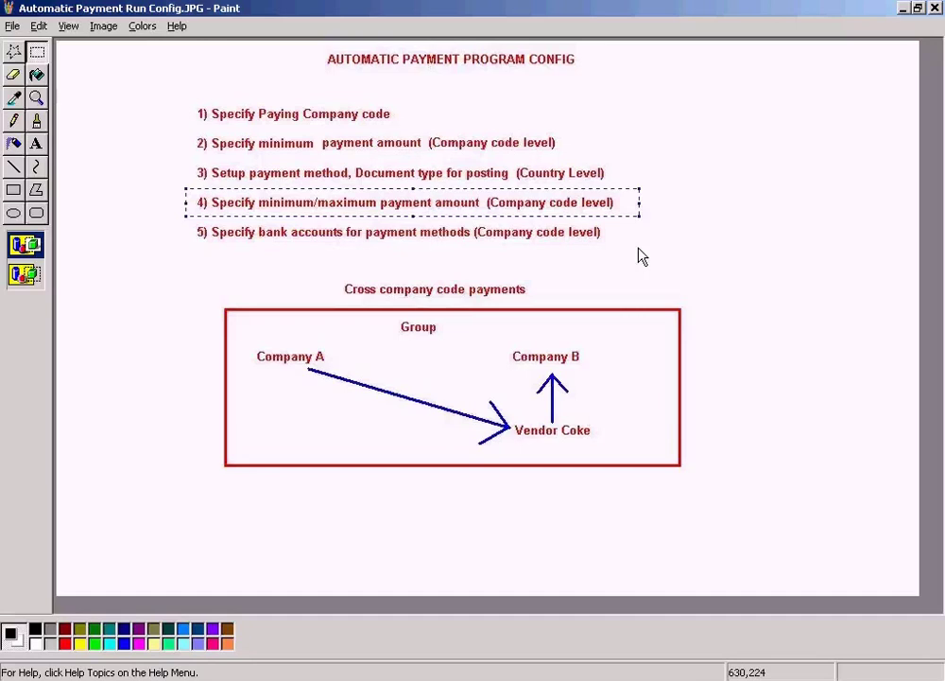
pyautogui.hotkey('alt', 'Tab')
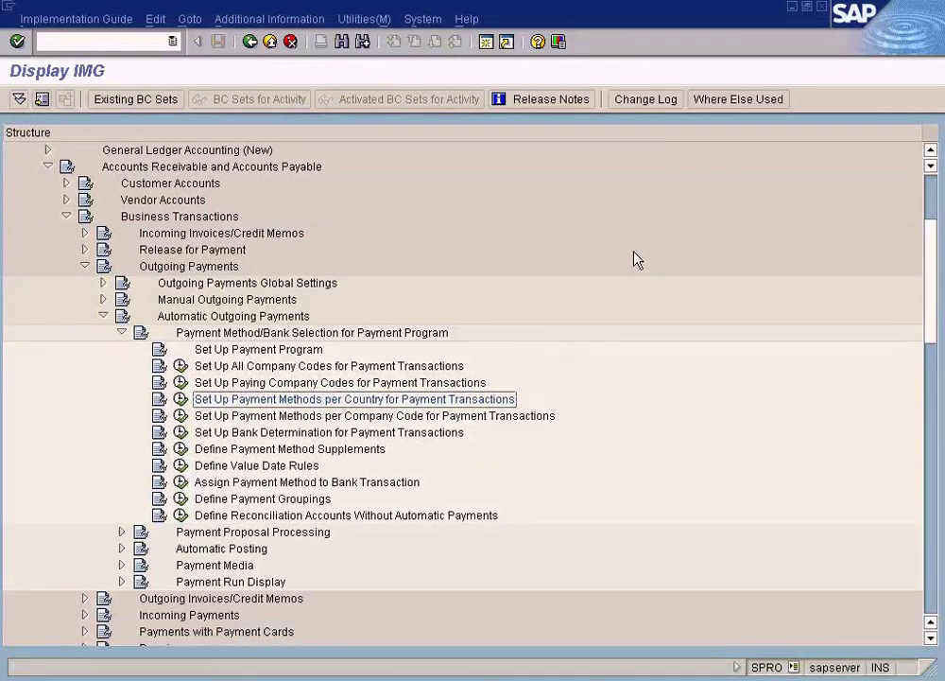
pyautogui.click(252, 417)
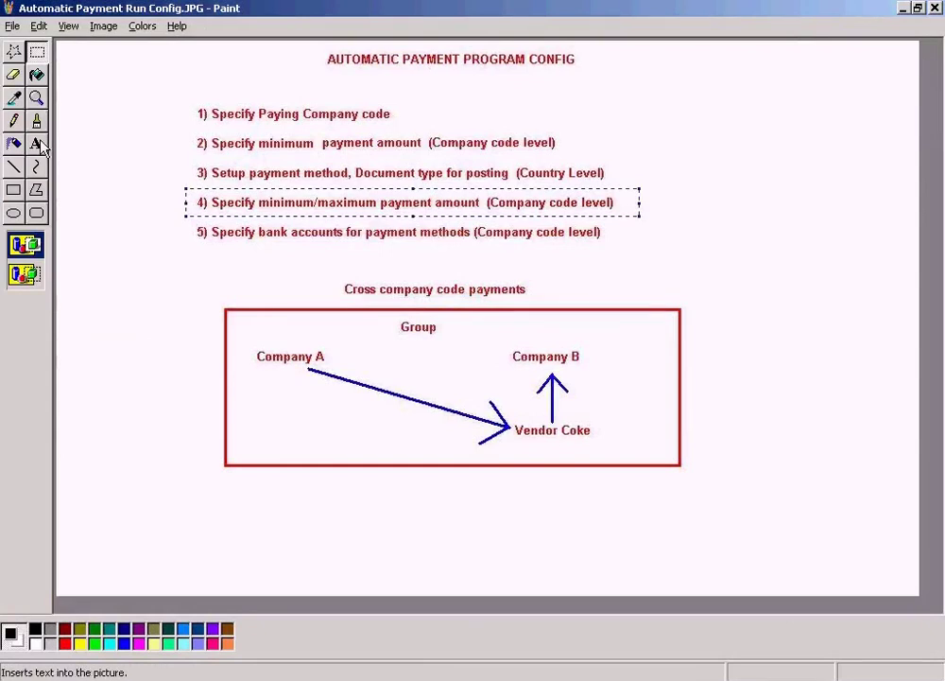
# Switch to Paint, set the drawing colour to red, and move item 4's text to the right, leaving a gap after its number
pyautogui.click(38, 144)
pyautogui.click(66, 644)
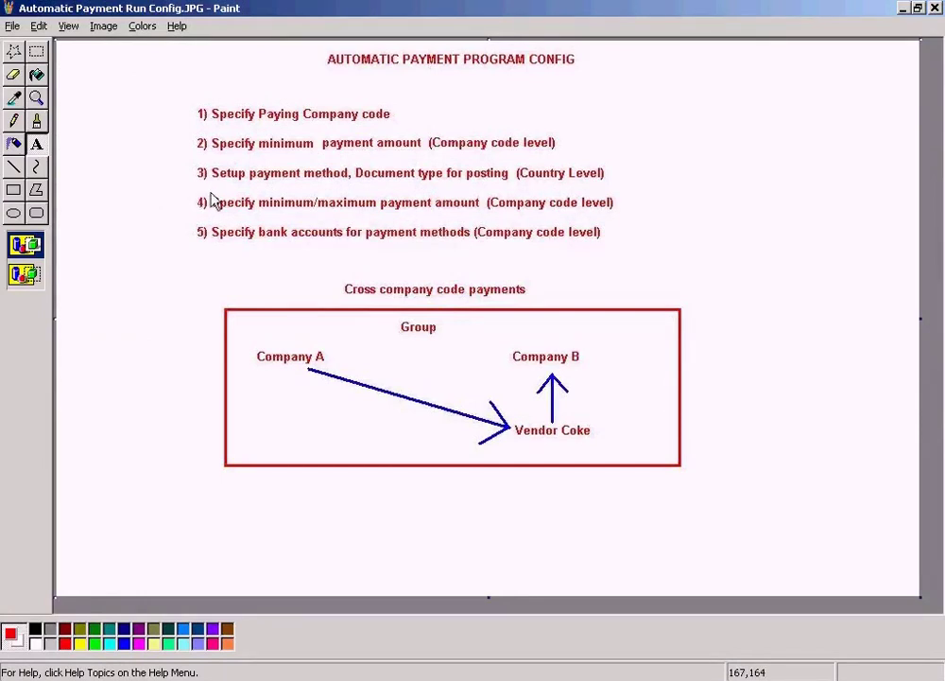
pyautogui.click(36, 51)
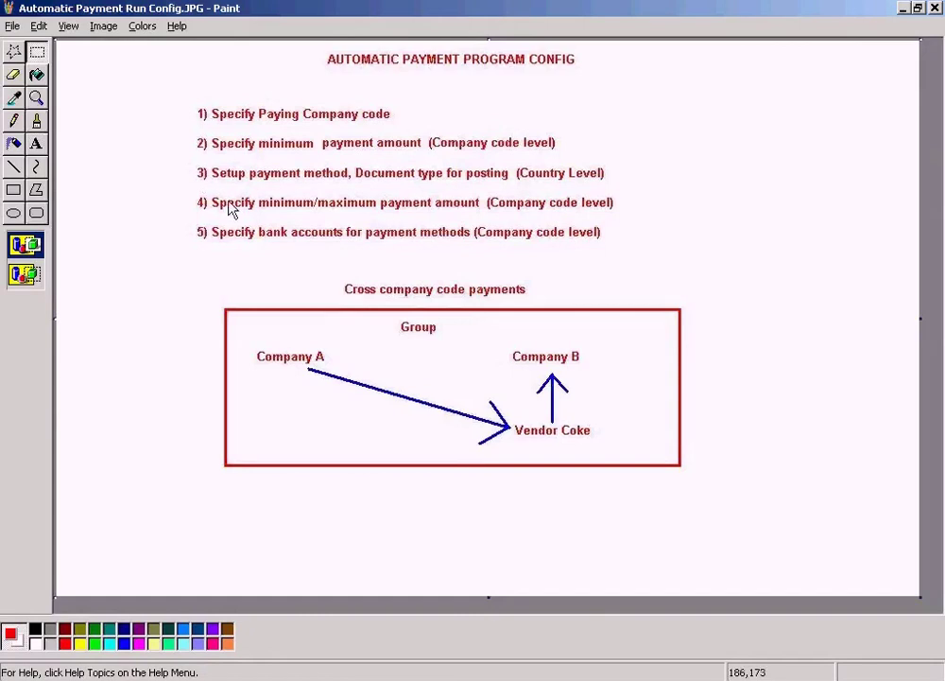
pyautogui.moveTo(210, 193); pyautogui.dragTo(622, 215)
pyautogui.moveTo(433, 213); pyautogui.dragTo(705, 216)
# Create a text box in the gap after number 4 and set its font size to 10
pyautogui.click(36, 144)
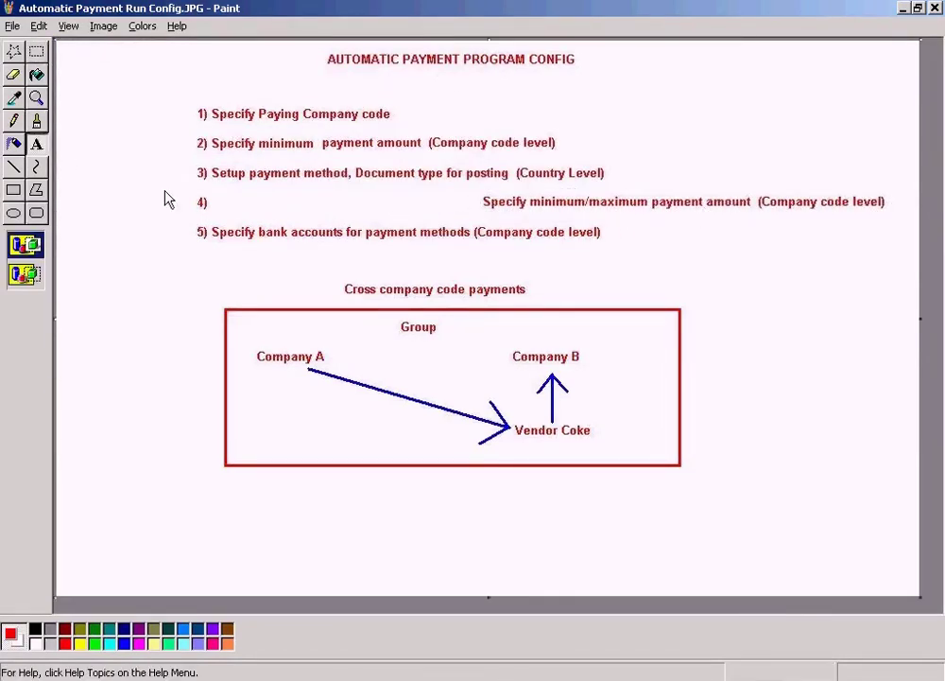
pyautogui.moveTo(215, 198); pyautogui.dragTo(481, 213)
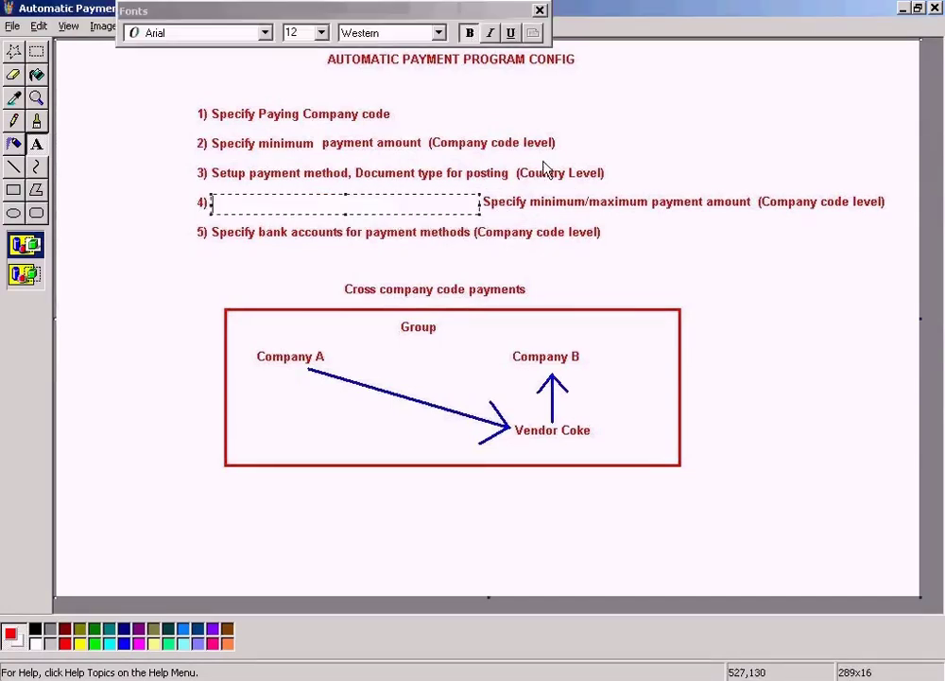
pyautogui.write('Se')
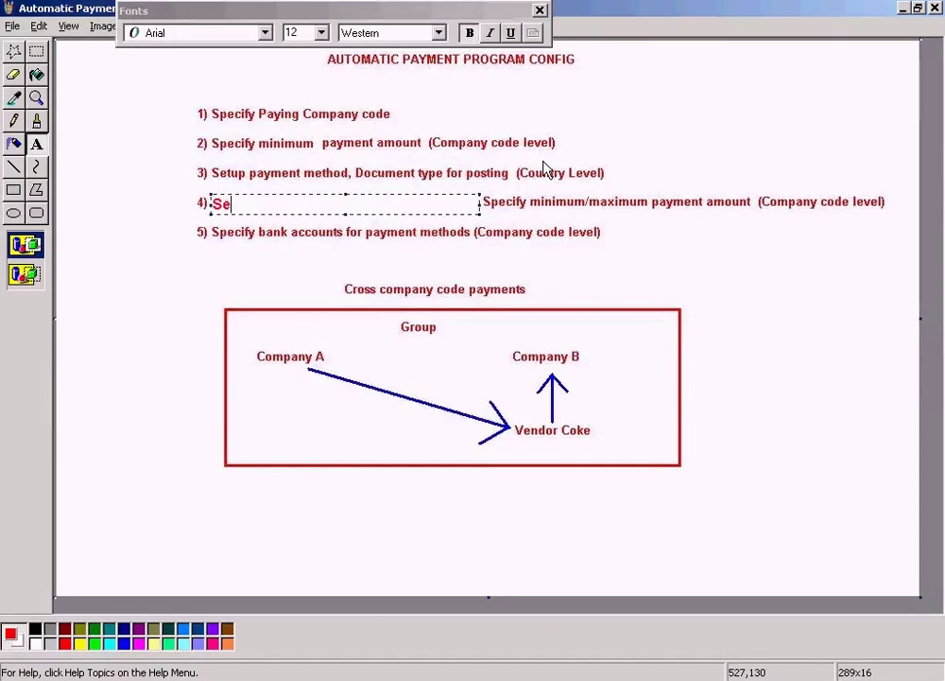
pyautogui.press('BackSpace')
pyautogui.press('BackSpace')
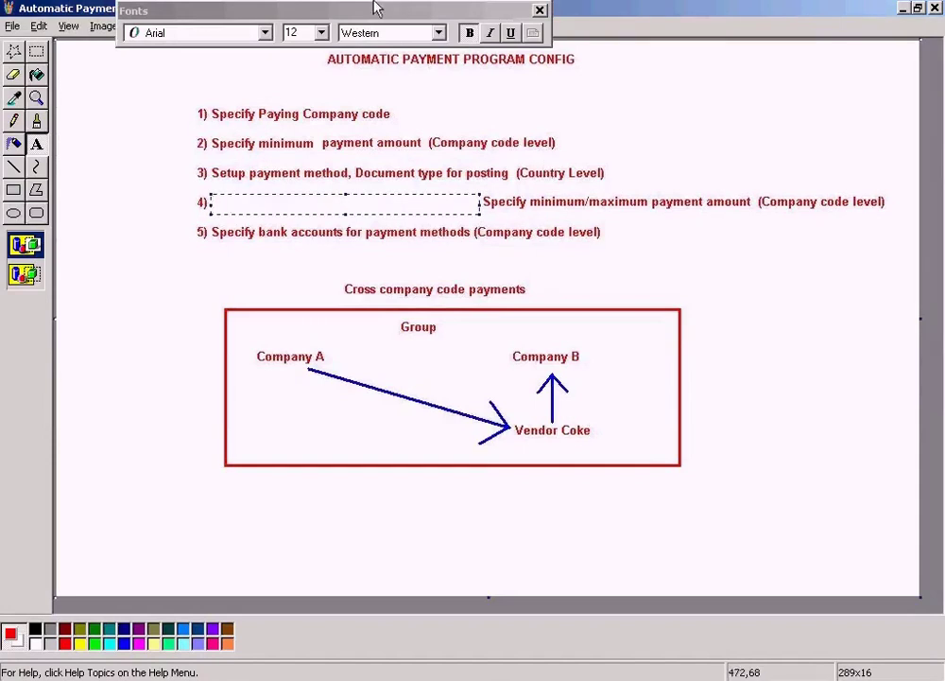
pyautogui.click(323, 33)
pyautogui.click(240, 72)
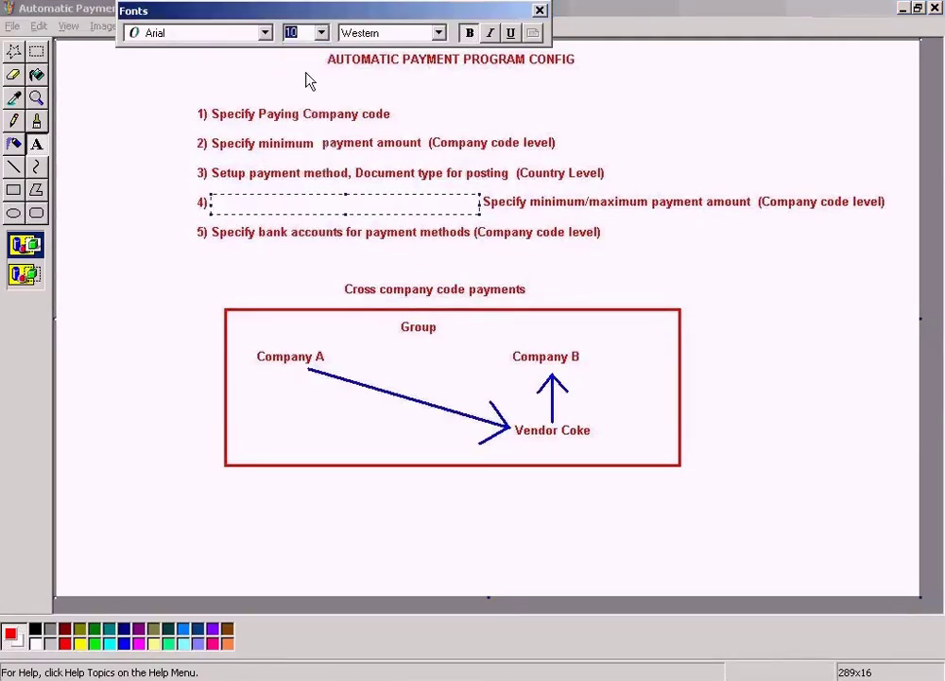
pyautogui.click(261, 209)
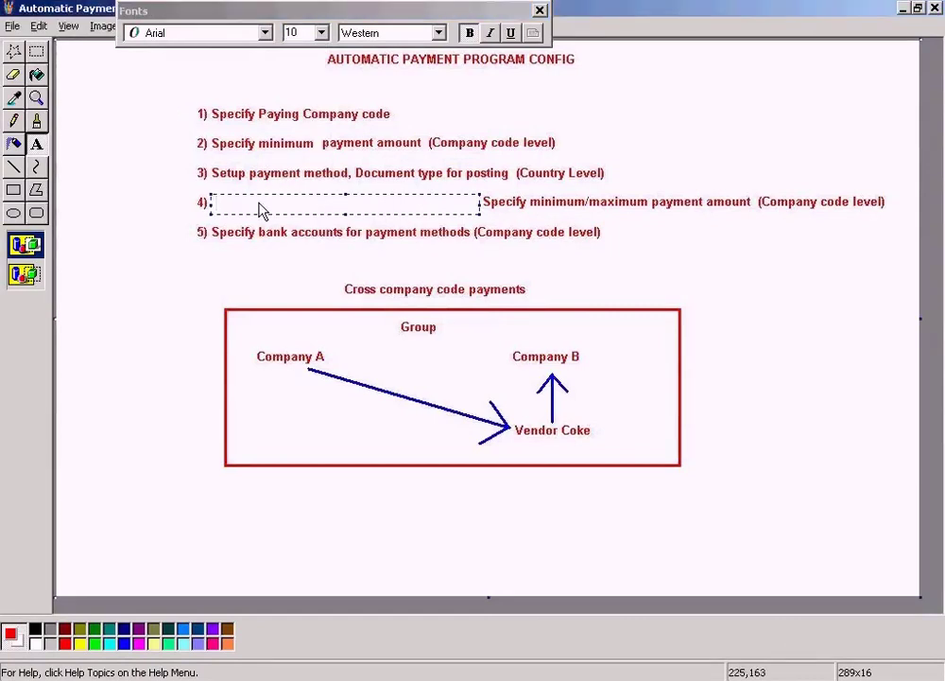
# Enter "Setup payment method per company code &" in item 4's text box, keeping it on a single line
pyautogui.write('Se')
pyautogui.write('aym')
pyautogui.press('BackSpace')
pyautogui.press('BackSpace')
pyautogui.press('BackSpace')
pyautogui.press('BackSpace')
pyautogui.write('payment method')
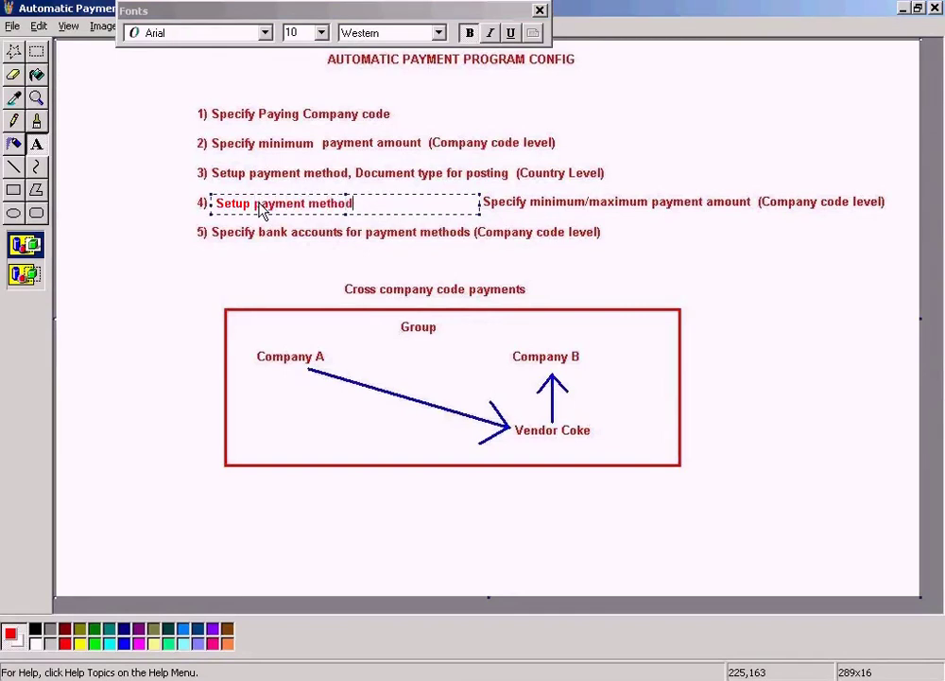
pyautogui.write(' per company code an')
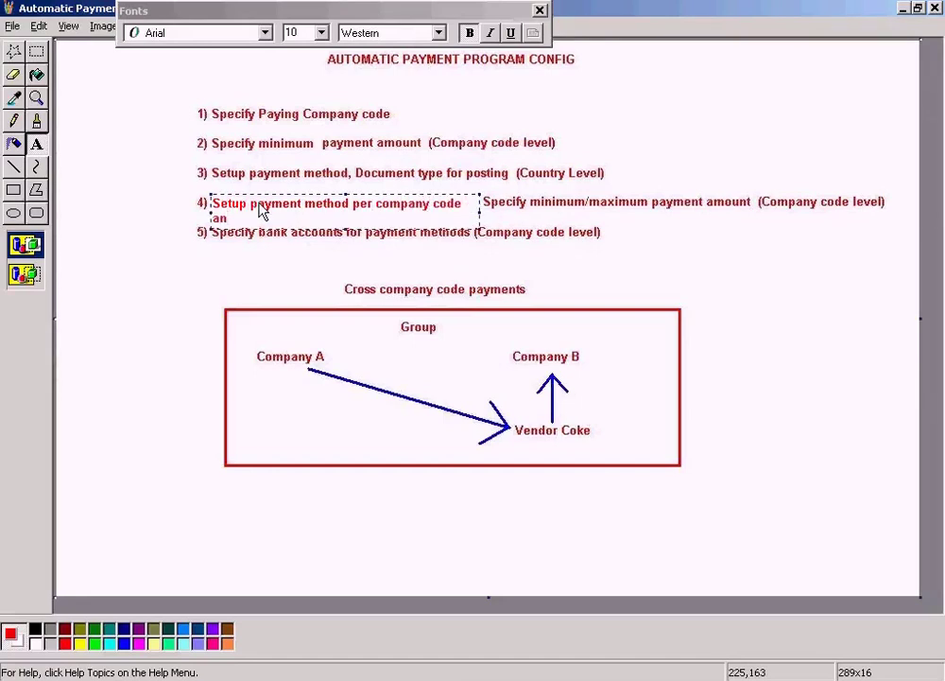
pyautogui.press('BackSpace')
pyautogui.press('BackSpace')
pyautogui.moveTo(347, 230); pyautogui.dragTo(346, 221)
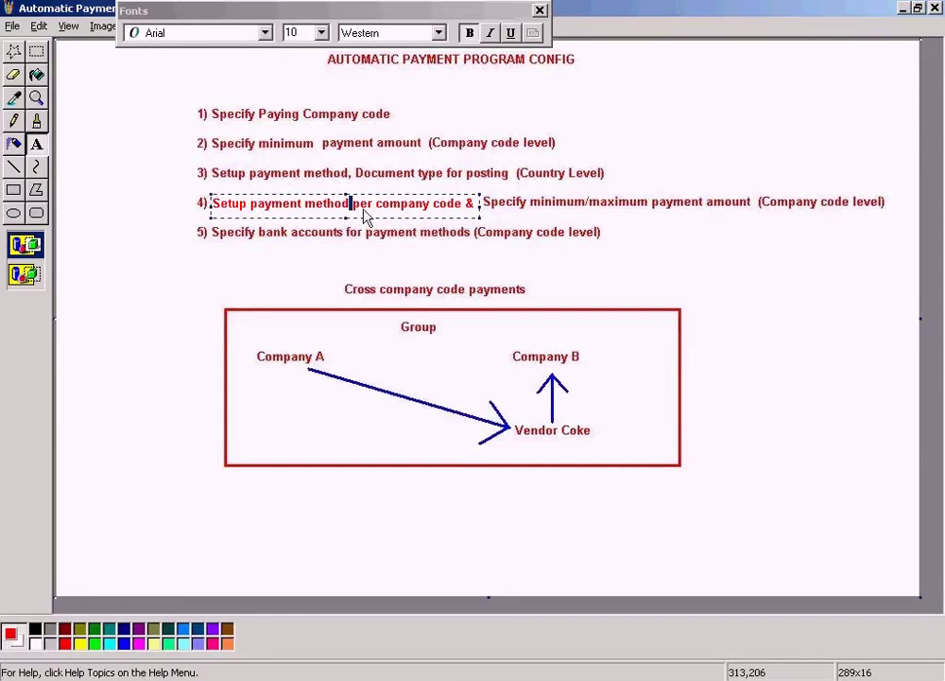
pyautogui.click(652, 159)
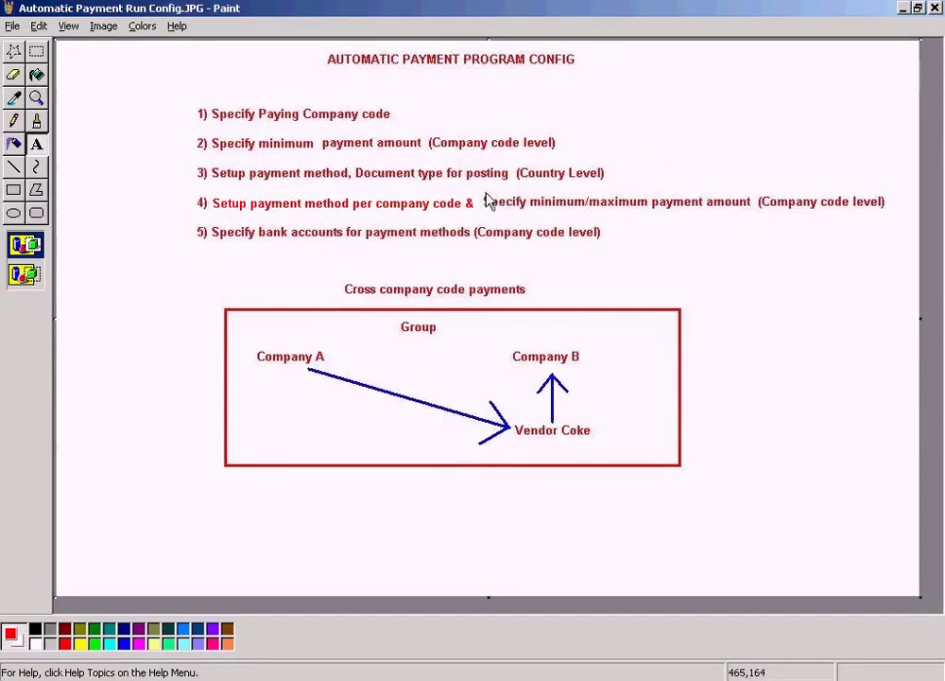
pyautogui.moveTo(481, 194); pyautogui.dragTo(893, 218)
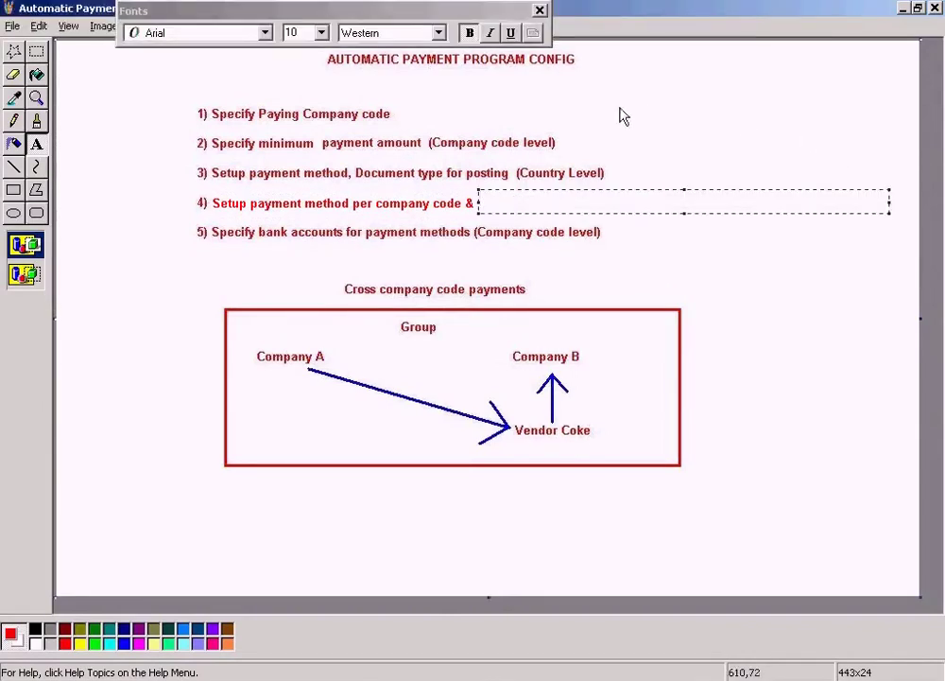
pyautogui.write('Specify minimum/maximum payment amount  (Company code level)')
pyautogui.click(242, 116)
# Align item 4's "Specify minimum/maximum payment amount (Company code level)" text with the newly added wording, and save the picture
pyautogui.click(36, 51)
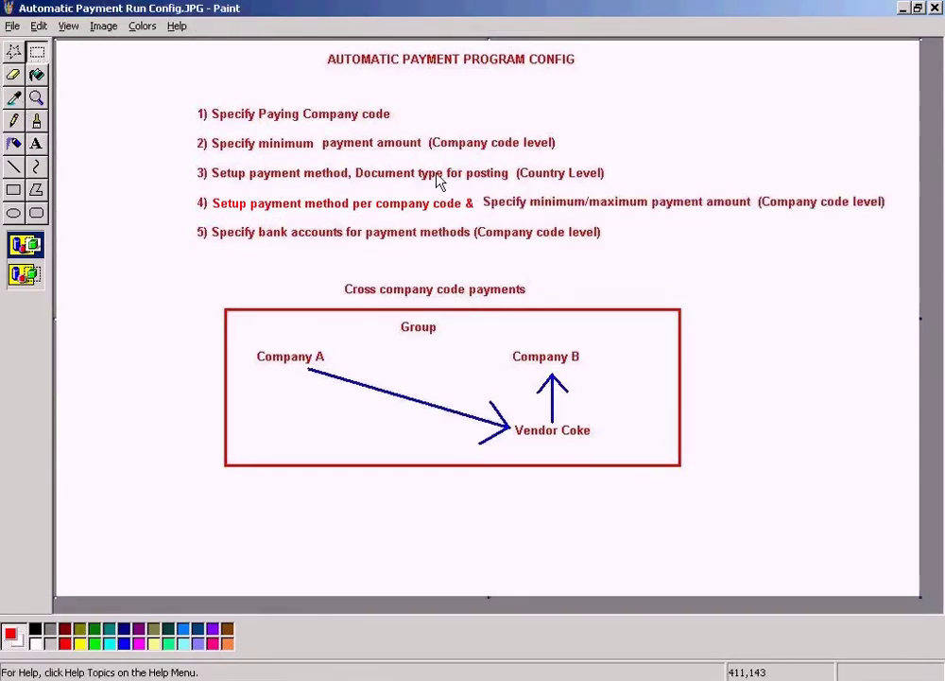
pyautogui.moveTo(482, 193)
pyautogui.mouseDown()
pyautogui.moveTo(525, 211)
pyautogui.moveTo(863, 217)
pyautogui.mouseUp()
pyautogui.moveTo(768, 203)
pyautogui.mouseDown()
pyautogui.moveTo(837, 167)
pyautogui.moveTo(348, 59)
pyautogui.moveTo(780, 209)
pyautogui.moveTo(768, 211)
pyautogui.mouseUp()
pyautogui.click(683, 88)
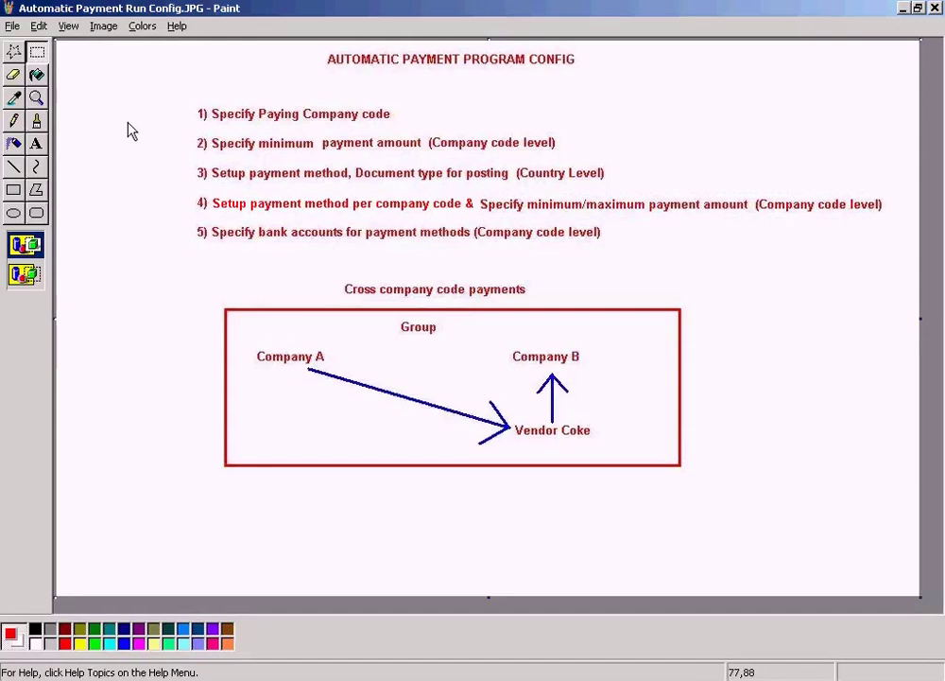
pyautogui.click(12, 26)
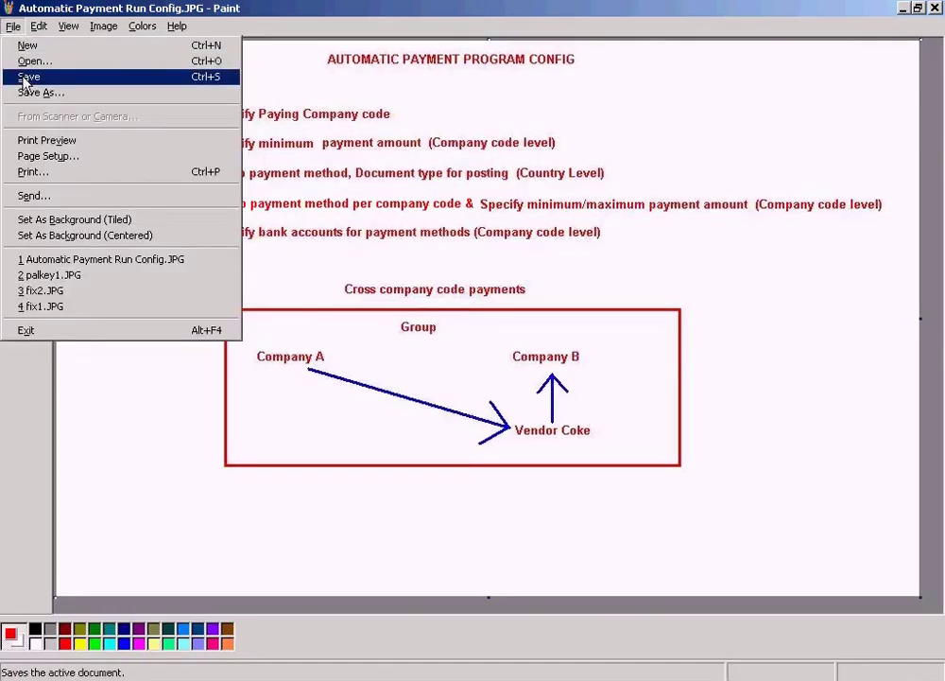
pyautogui.click(23, 79)
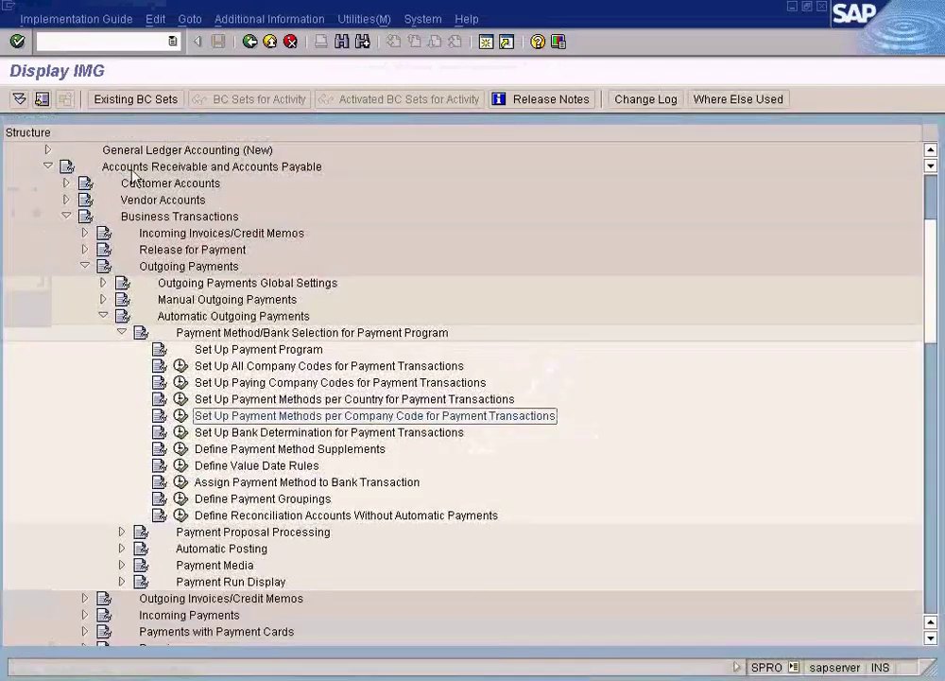
# Open the payment methods per company code settings and check item 4 of the Paint outline before returning to SAP
pyautogui.click(181, 416)
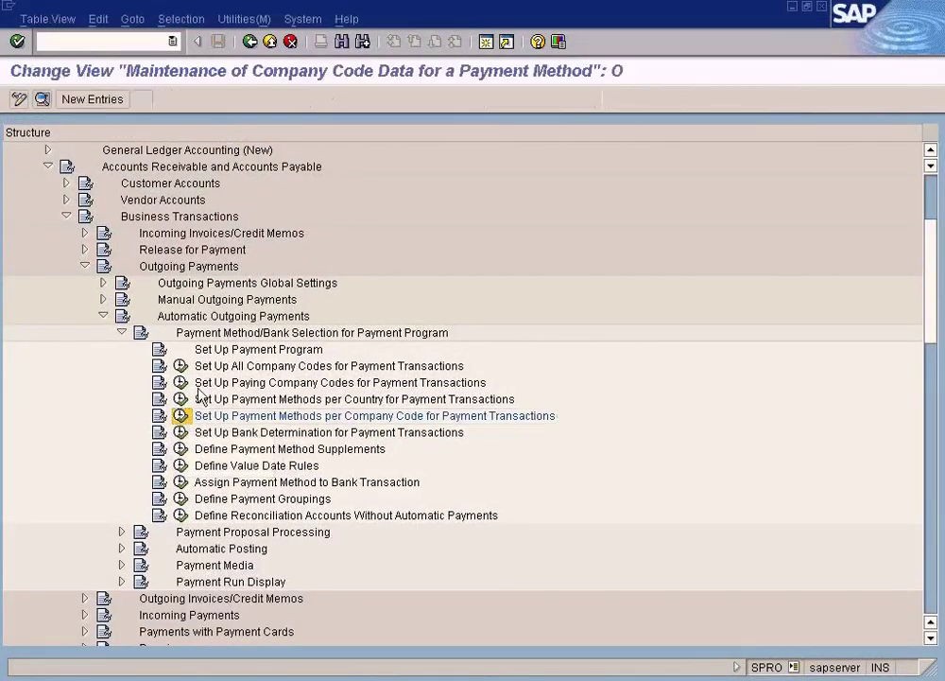
pyautogui.click(323, 318)
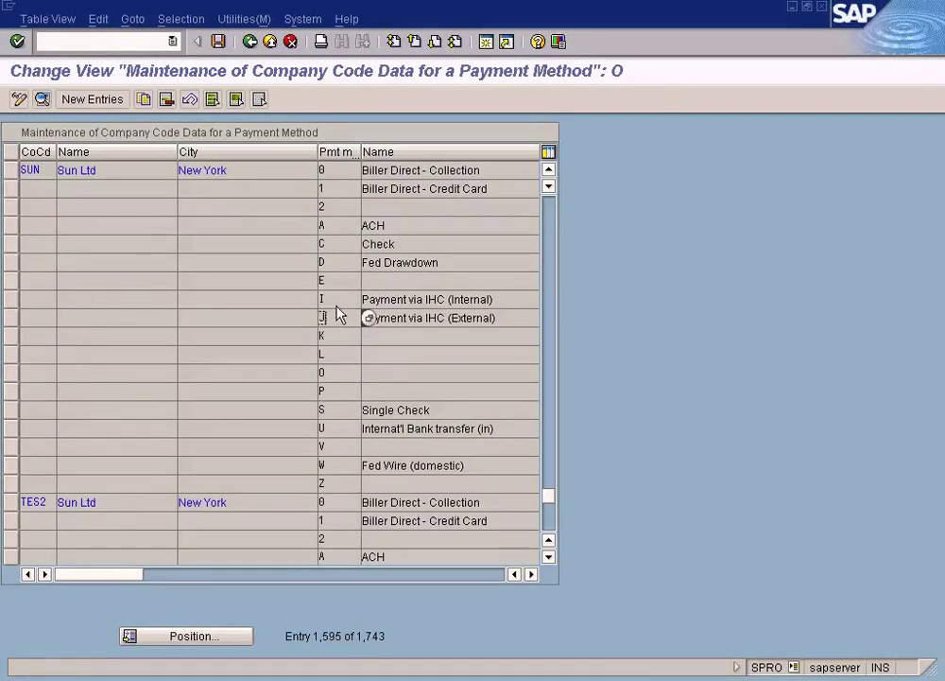
pyautogui.hotkey('alt', 'Tab')
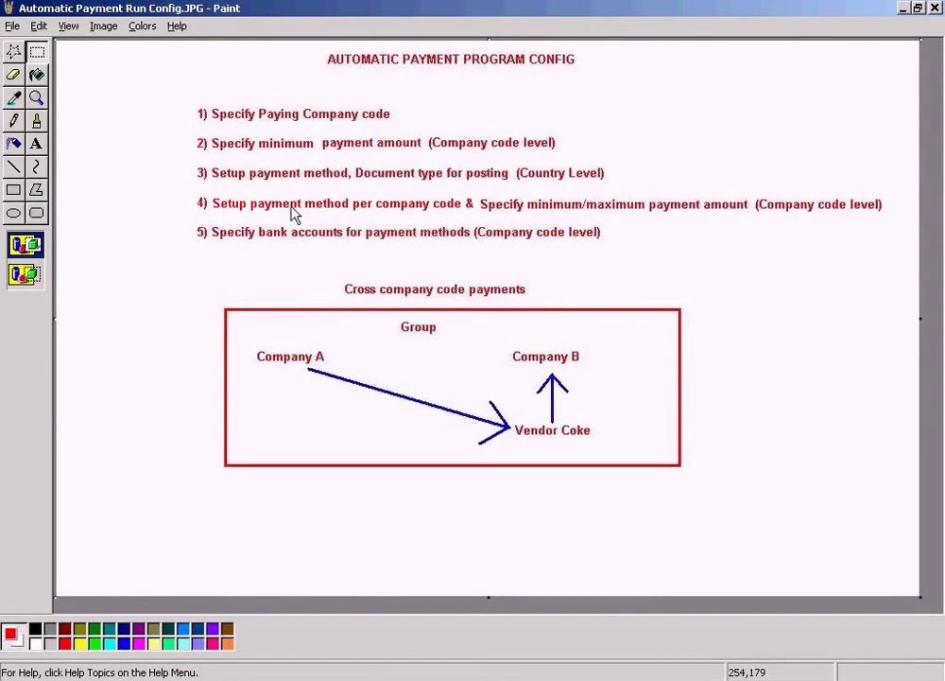
pyautogui.hotkey('alt', 'Tab')
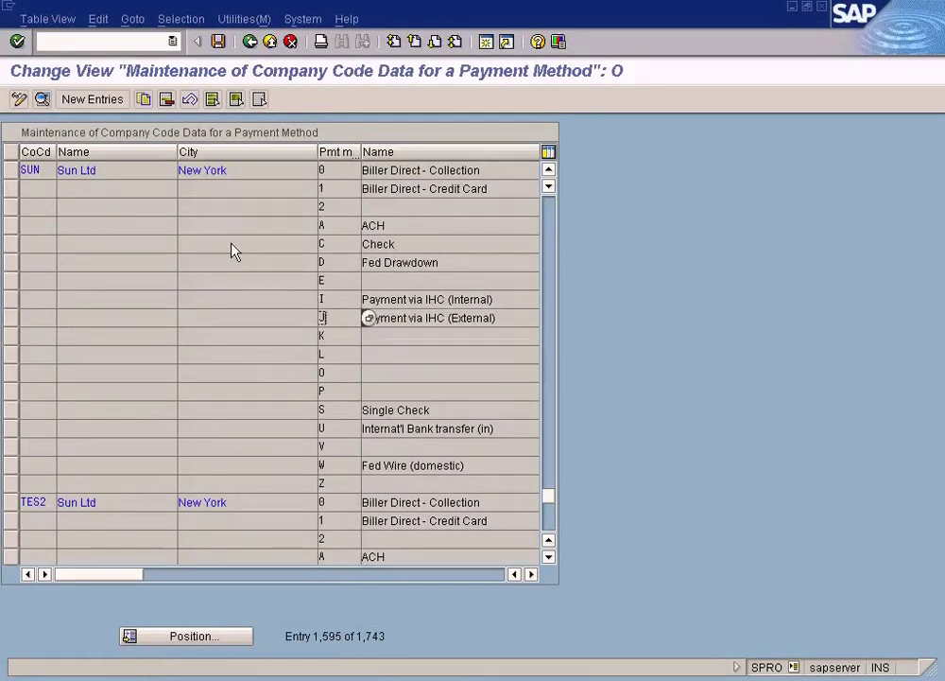
# Select company code SUN's payment method rows from 1 through O
pyautogui.click(13, 188)
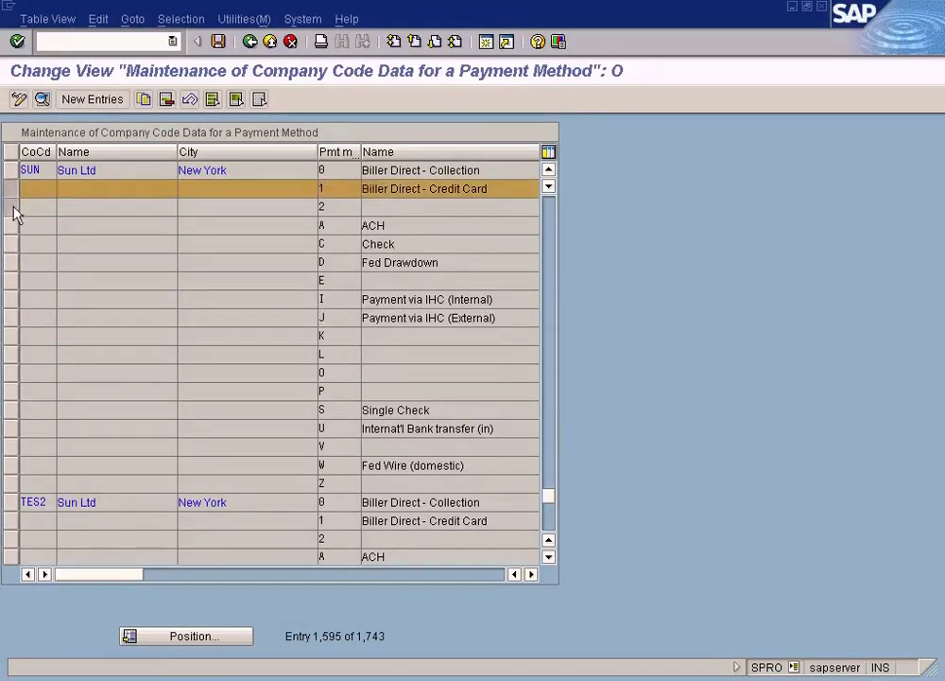
pyautogui.keyDown('shift'); pyautogui.click(16, 225); pyautogui.keyUp('shift')
pyautogui.keyDown('shift'); pyautogui.click(12, 246); pyautogui.keyUp('shift')
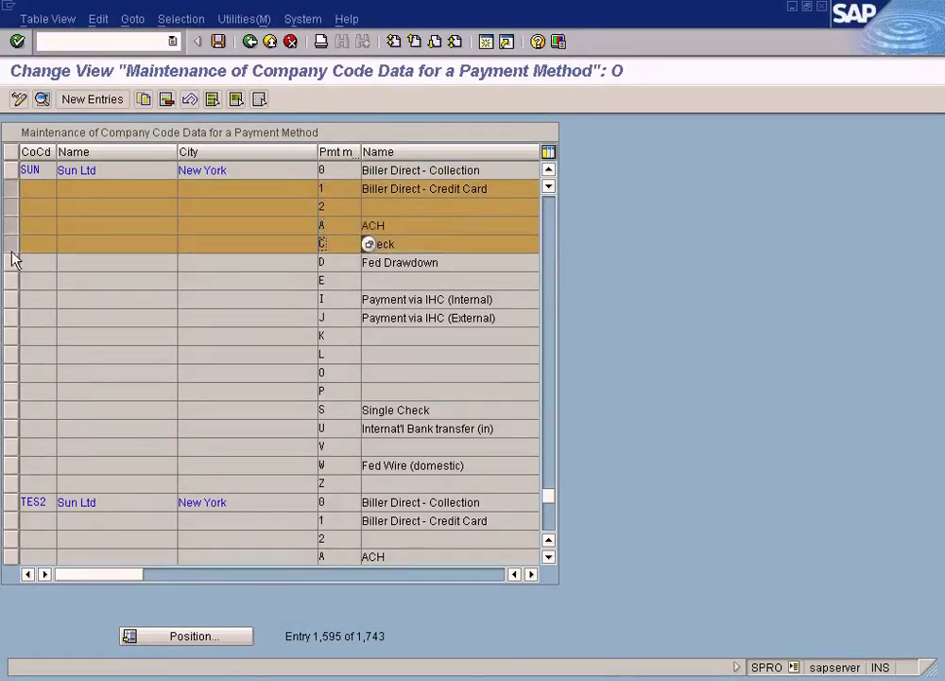
pyautogui.keyDown('shift'); pyautogui.click(11, 261); pyautogui.keyUp('shift')
pyautogui.keyDown('shift'); pyautogui.click(11, 281); pyautogui.keyUp('shift')
pyautogui.keyDown('shift'); pyautogui.click(12, 299); pyautogui.keyUp('shift')
pyautogui.keyDown('shift'); pyautogui.click(11, 319); pyautogui.keyUp('shift')
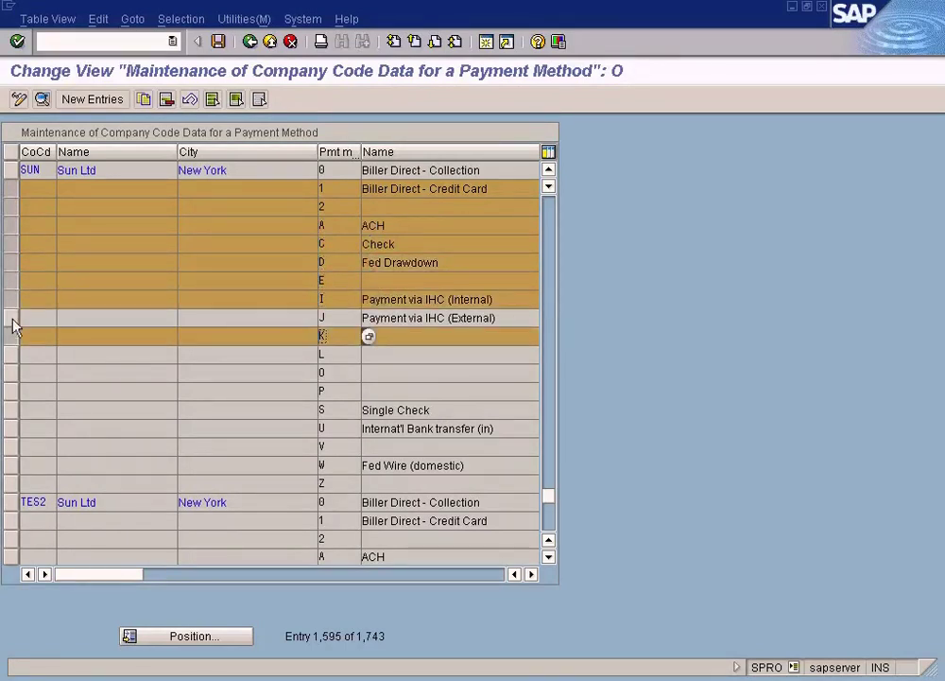
pyautogui.keyDown('shift'); pyautogui.click(12, 336); pyautogui.keyUp('shift')
pyautogui.keyDown('shift'); pyautogui.click(13, 356); pyautogui.keyUp('shift')
pyautogui.keyDown('shift'); pyautogui.click(15, 373); pyautogui.keyUp('shift')
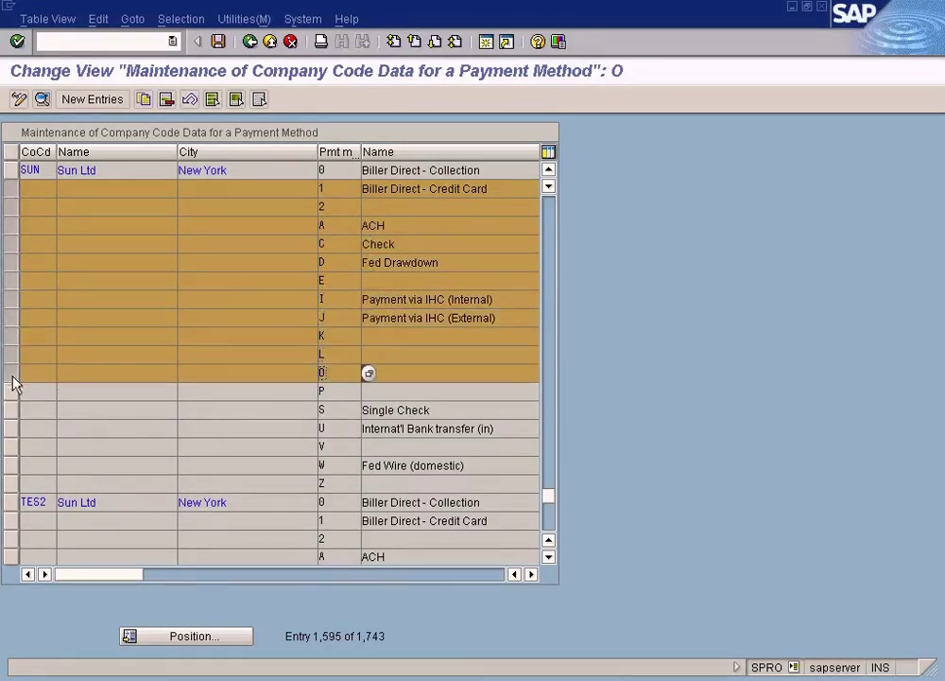
# Deselect all the highlighted payment method rows of company code SUN
pyautogui.keyDown('ctrl'); pyautogui.click(14, 193); pyautogui.keyUp('ctrl')
pyautogui.keyDown('ctrl'); pyautogui.click(14, 206); pyautogui.keyUp('ctrl')
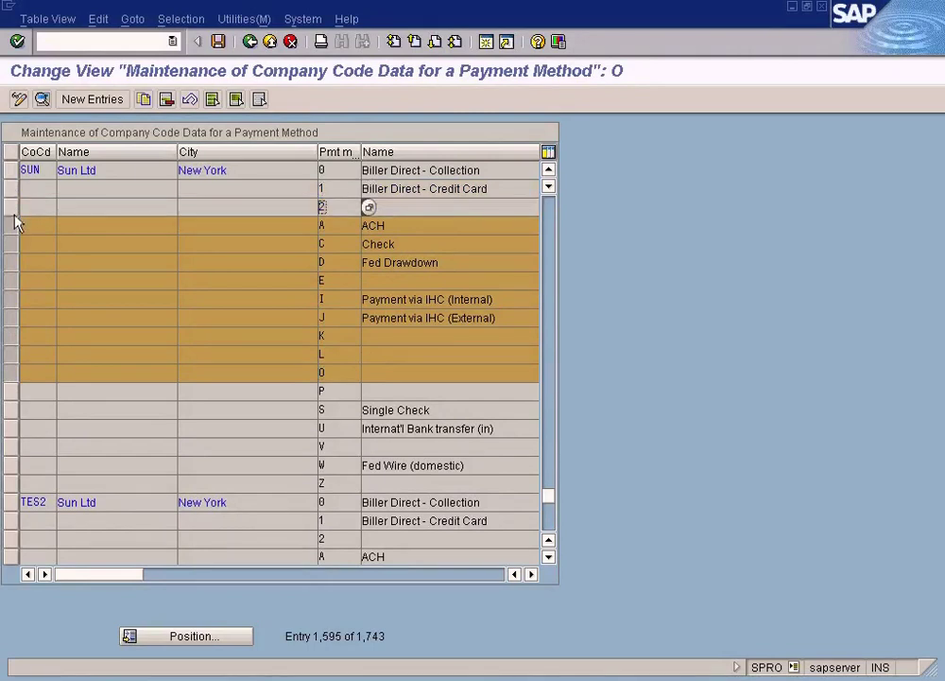
pyautogui.keyDown('ctrl'); pyautogui.click(12, 226); pyautogui.keyUp('ctrl')
pyautogui.keyDown('ctrl'); pyautogui.click(12, 244); pyautogui.keyUp('ctrl')
pyautogui.keyDown('ctrl'); pyautogui.click(11, 263); pyautogui.keyUp('ctrl')
pyautogui.keyDown('ctrl'); pyautogui.click(11, 282); pyautogui.keyUp('ctrl')
pyautogui.keyDown('ctrl'); pyautogui.click(11, 300); pyautogui.keyUp('ctrl')
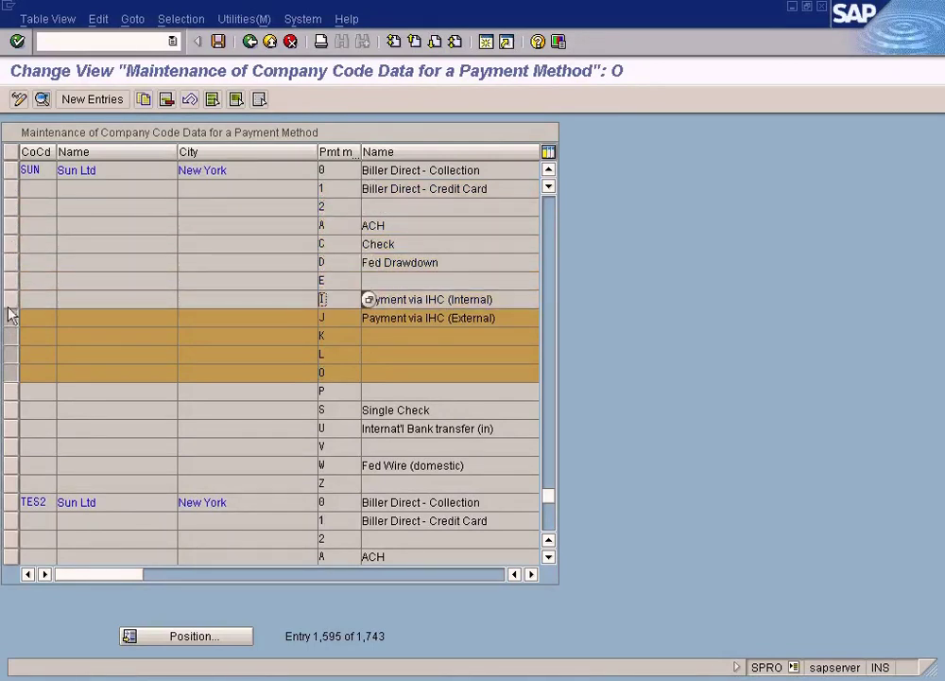
pyautogui.keyDown('ctrl'); pyautogui.click(11, 318); pyautogui.keyUp('ctrl')
pyautogui.keyDown('ctrl'); pyautogui.click(11, 336); pyautogui.keyUp('ctrl')
pyautogui.keyDown('shift'); pyautogui.click(11, 374); pyautogui.keyUp('shift')
pyautogui.keyDown('ctrl'); pyautogui.click(11, 374); pyautogui.keyUp('ctrl')
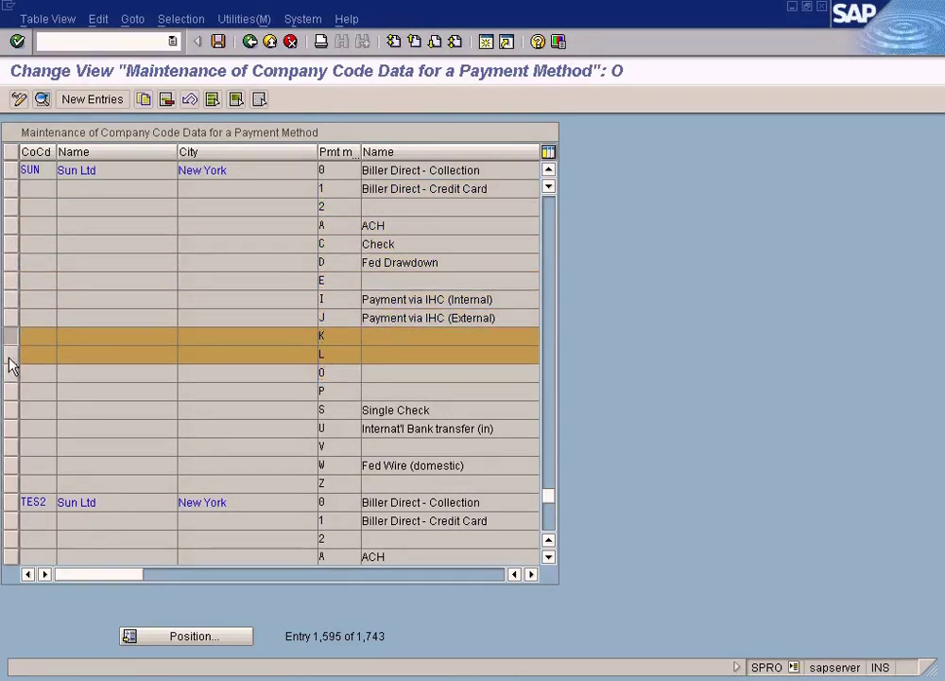
pyautogui.click(34, 338)
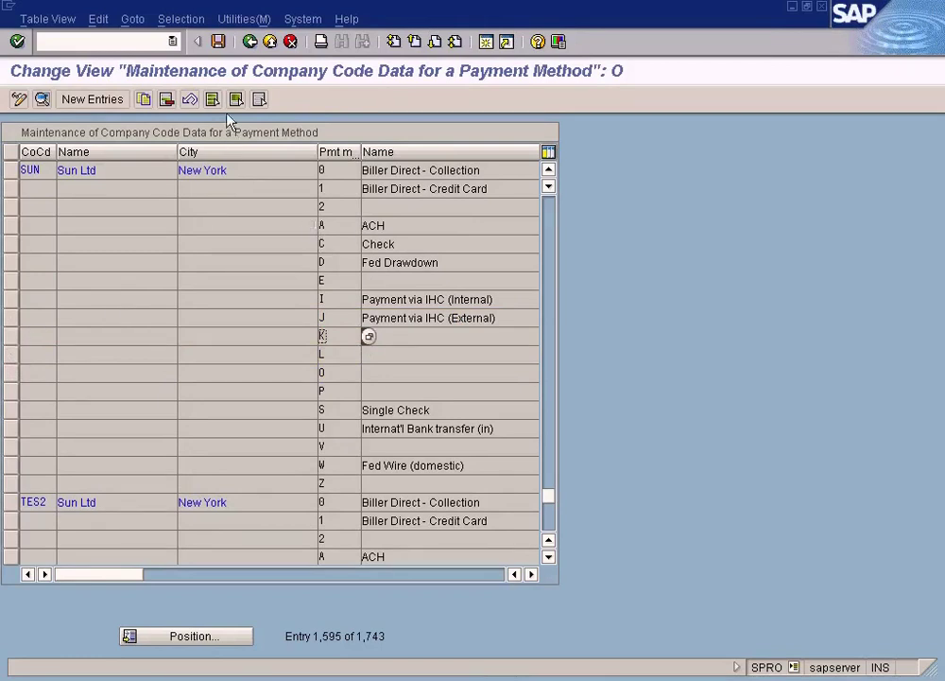
# Review the United States methods in the payment methods per country settings, and return to the implementation guide
pyautogui.click(251, 47)
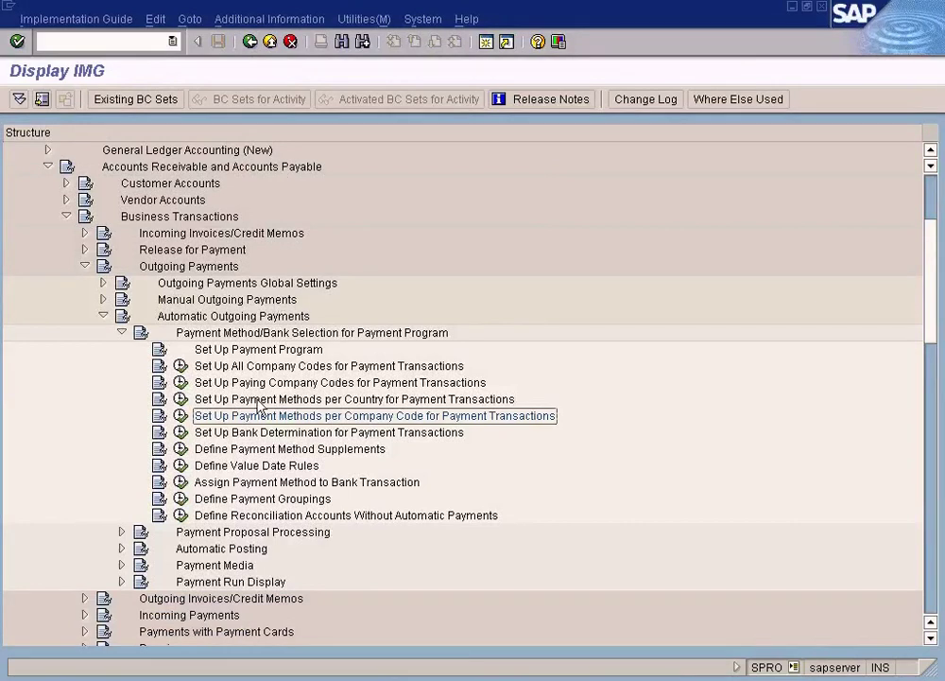
pyautogui.click(182, 400)
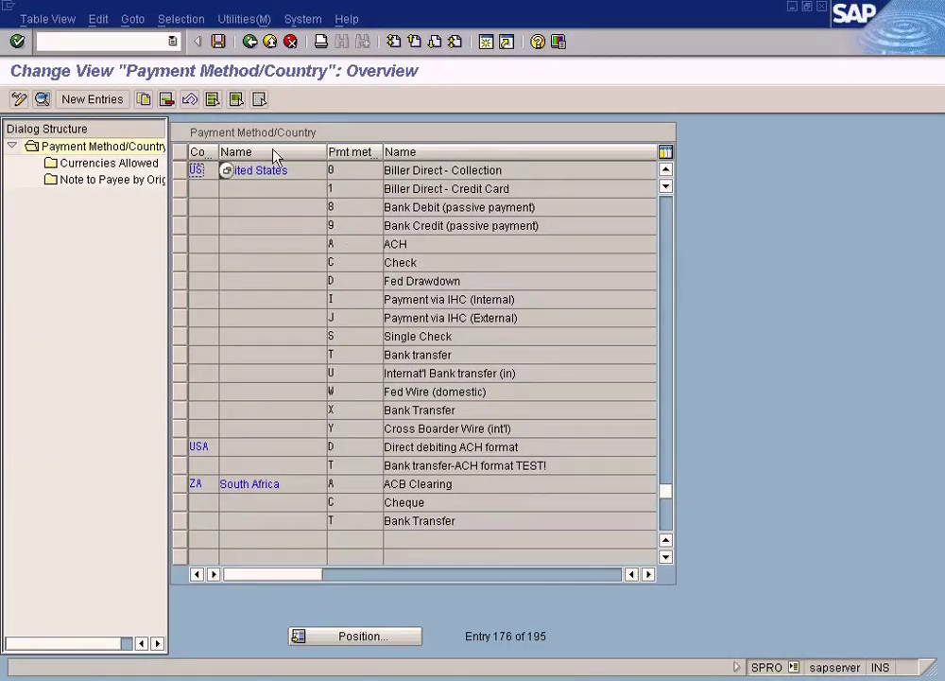
pyautogui.click(249, 41)
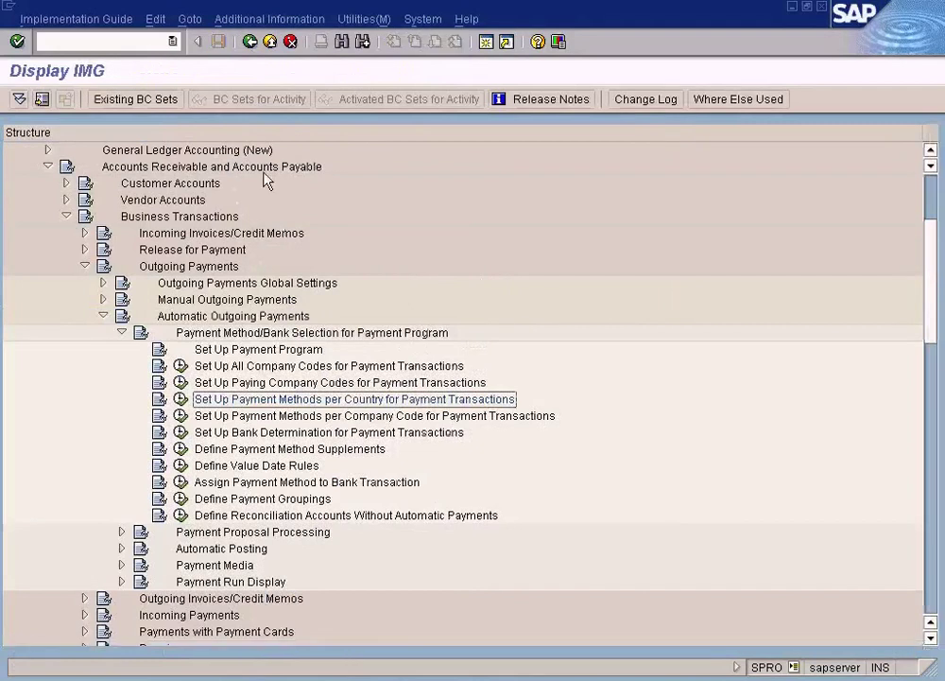
# Reopen the payment methods per company code settings and return to the overview list of company code entries
pyautogui.click(180, 416)
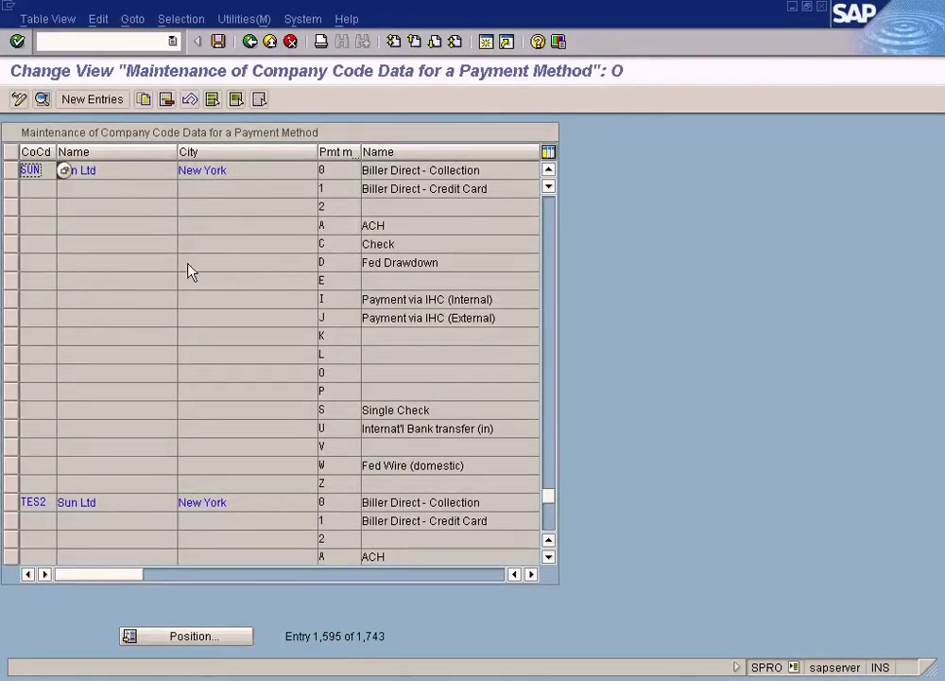
pyautogui.click(217, 174)
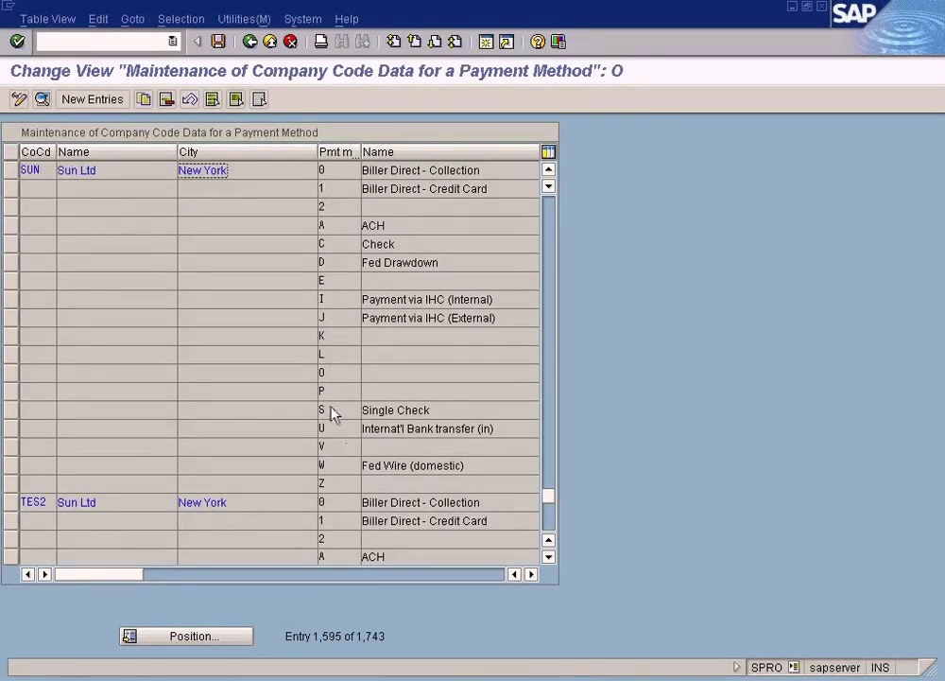
pyautogui.click(92, 99)
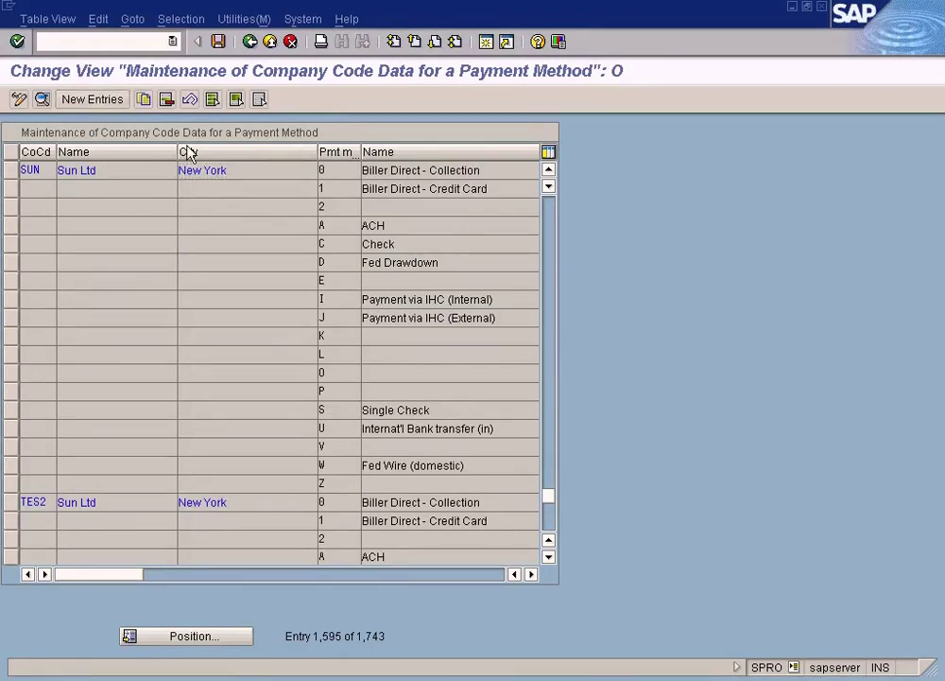
pyautogui.click(251, 42)
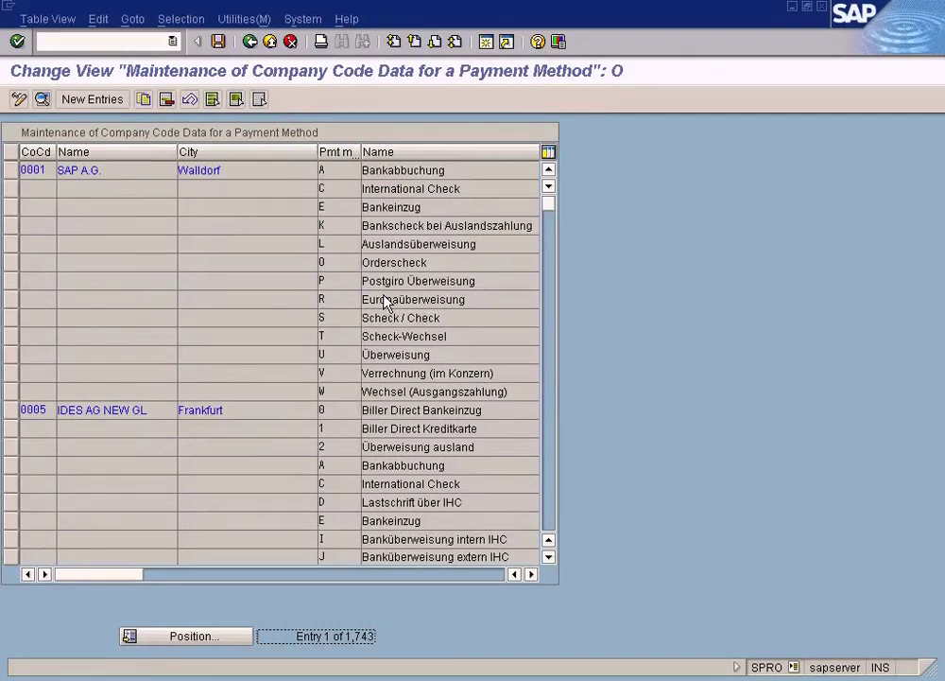
# Create a new entry for paying company code SUN with payment method X
pyautogui.click(102, 99)
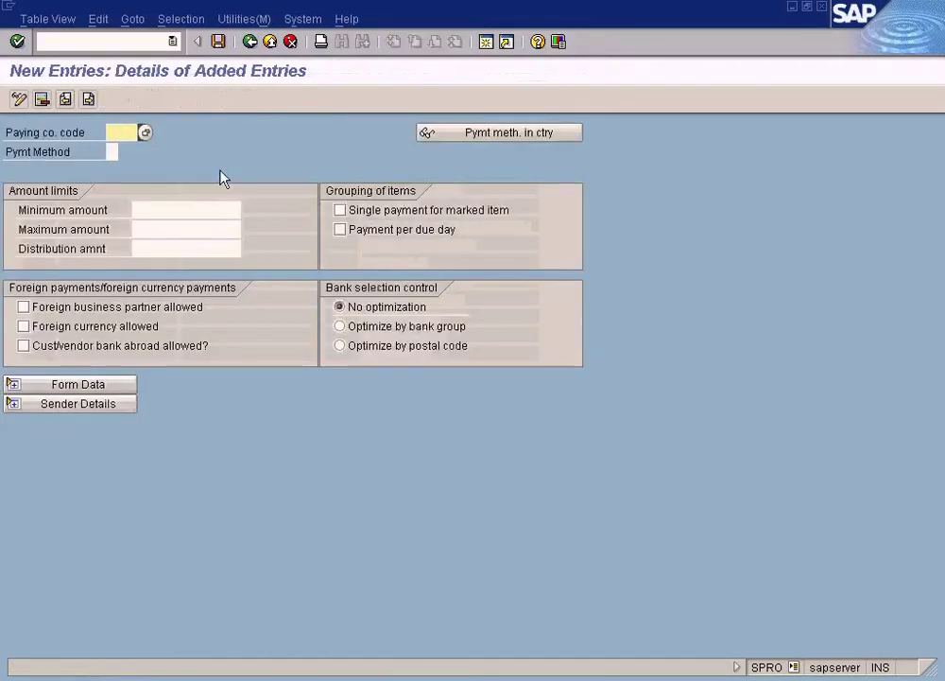
pyautogui.write('sun')
pyautogui.press('Tab')
pyautogui.press('Tab')
pyautogui.write('X')
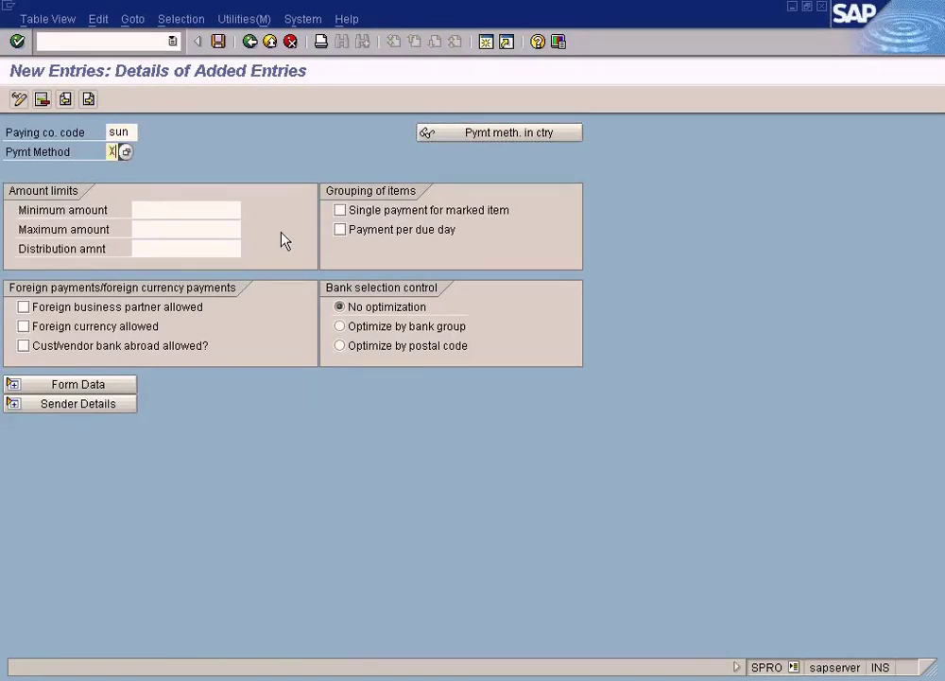
pyautogui.press('Tab')
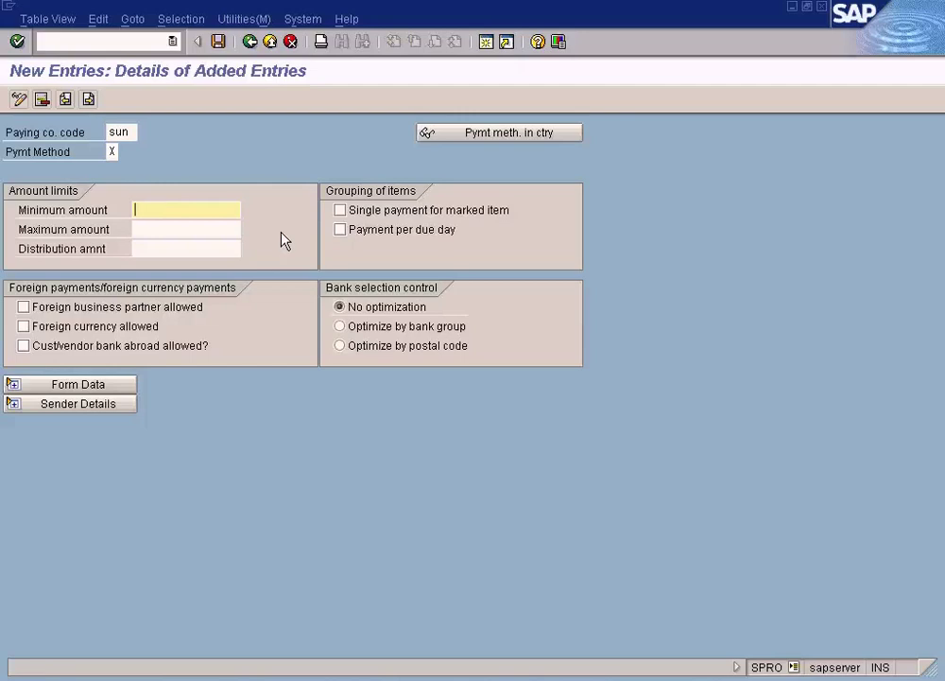
# Switch to Paint to compare outline items 2 and 4 on company-code-level payment amounts, and return to SAP
pyautogui.hotkey('alt', 'Tab')
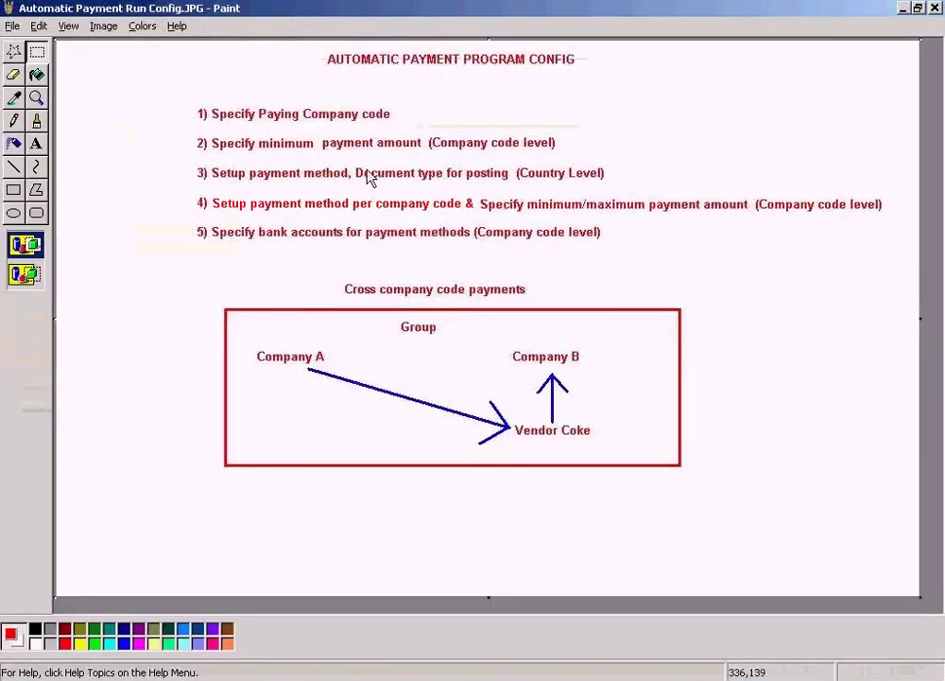
pyautogui.moveTo(188, 129); pyautogui.dragTo(582, 157)
pyautogui.moveTo(191, 185)
pyautogui.mouseDown()
pyautogui.moveTo(744, 225)
pyautogui.moveTo(890, 225)
pyautogui.mouseUp()
pyautogui.click(559, 148)
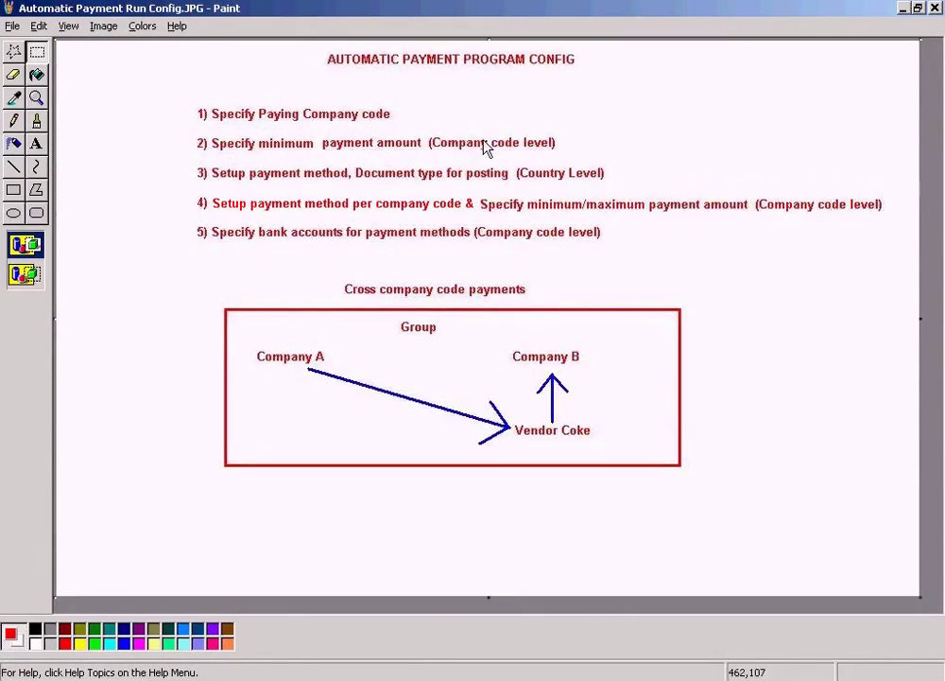
pyautogui.hotkey('alt', 'Tab')
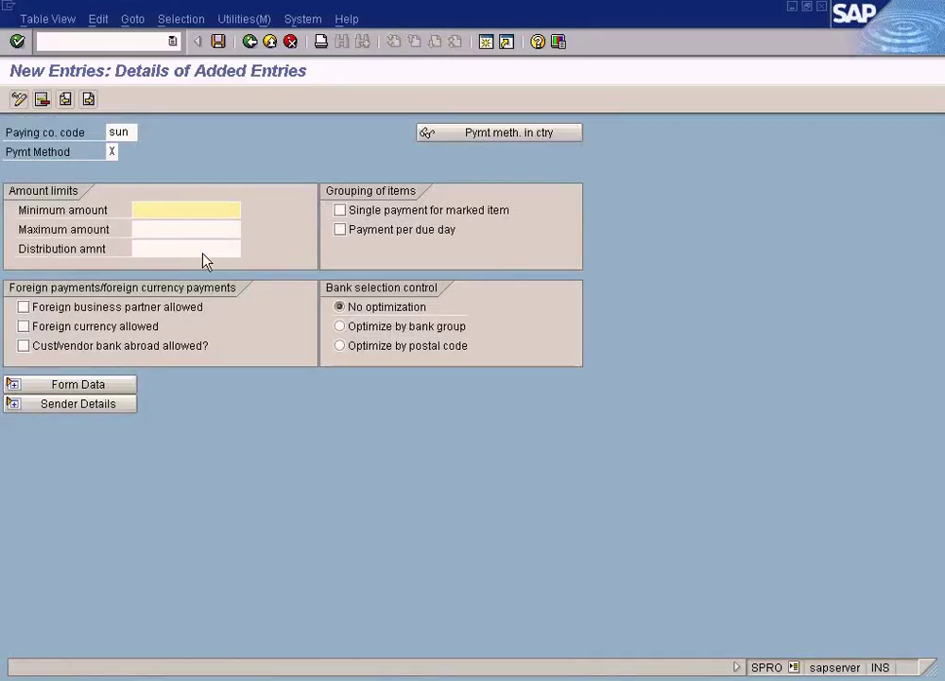
# Set the amount limits to a minimum of 100 and a maximum of 200 USD, and save the entry
pyautogui.press('Tab')
pyautogui.click(168, 213)
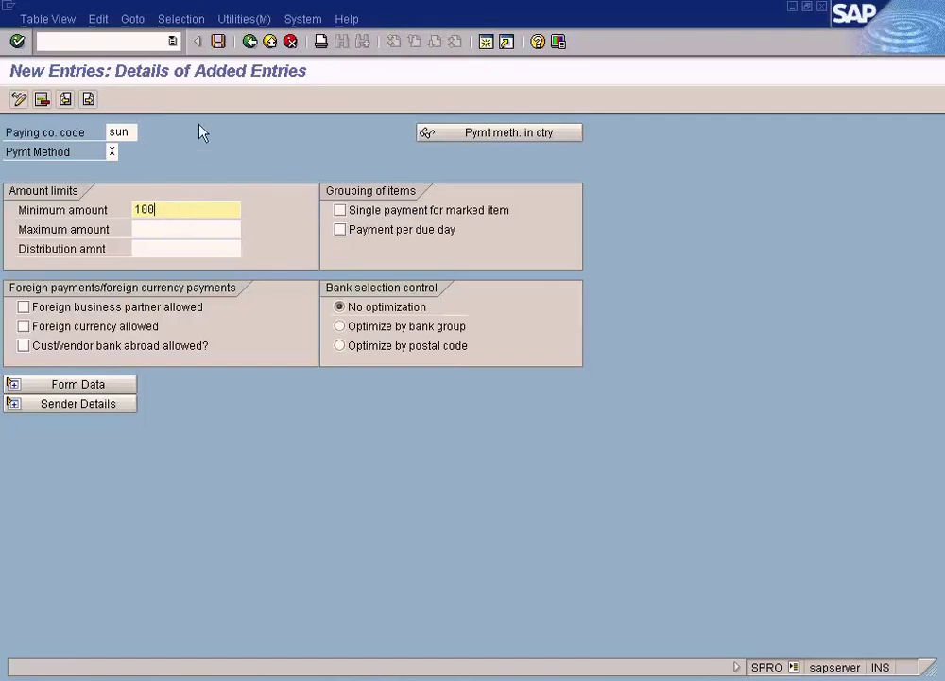
pyautogui.click(219, 42)
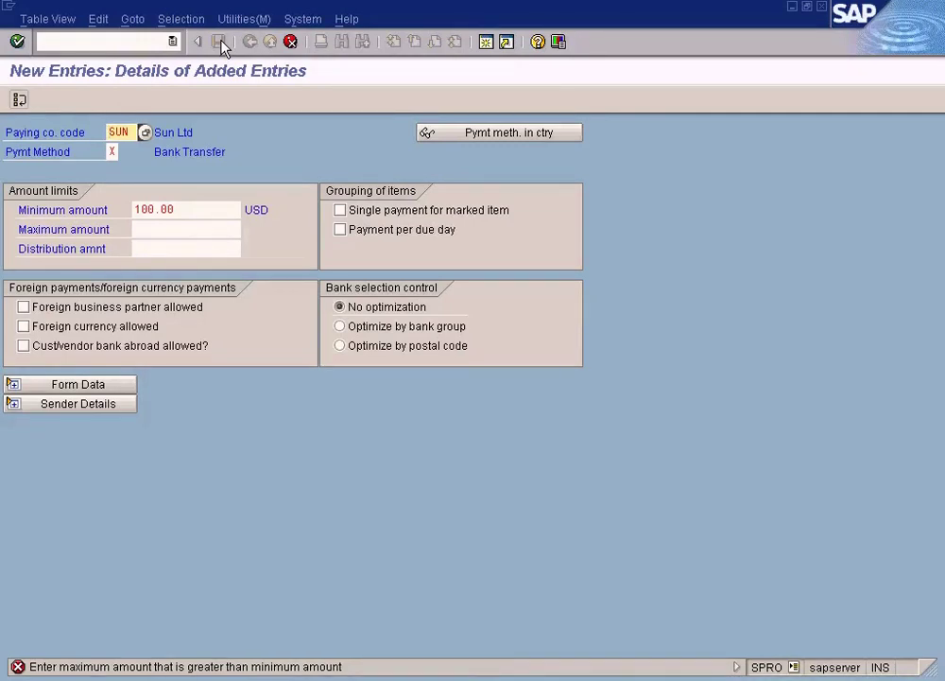
pyautogui.click(177, 230)
pyautogui.write('200')
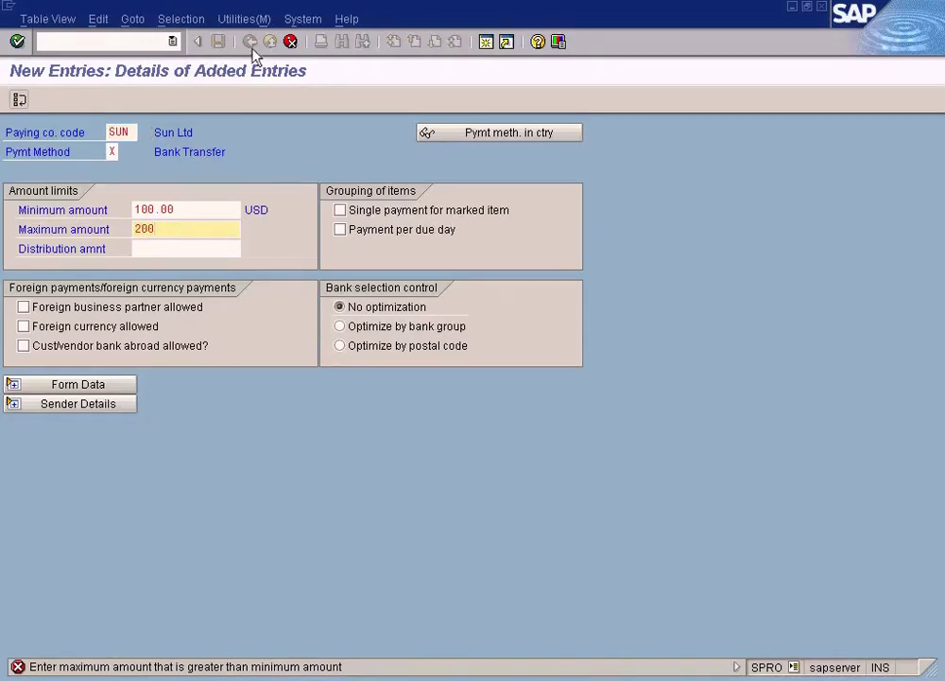
pyautogui.hotkey('ctrl', 's')
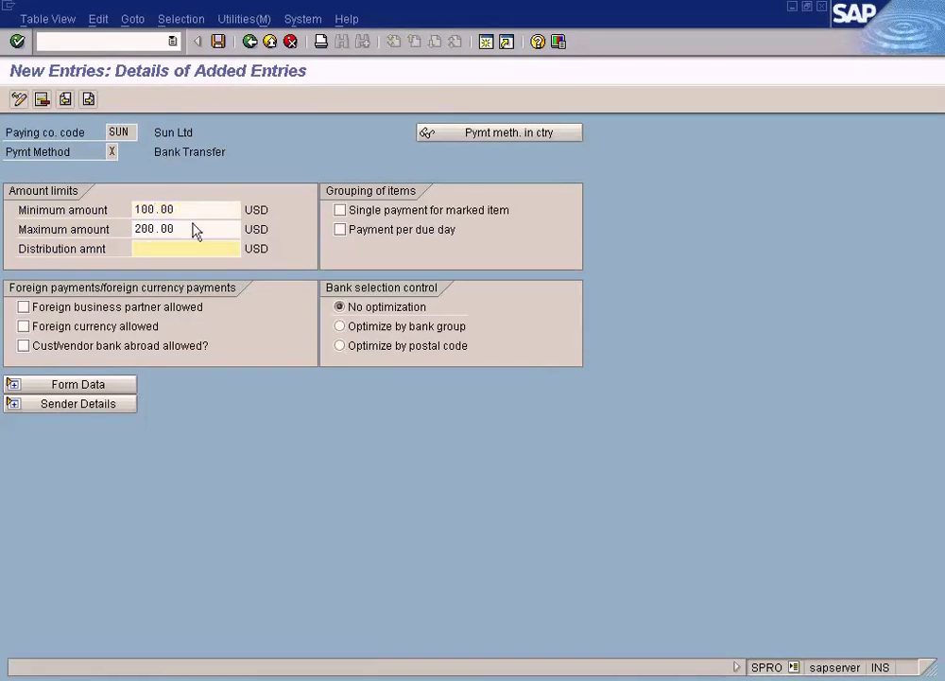
# Clear the minimum and maximum amounts in the amount limits of the SUN bank transfer entry
pyautogui.click(192, 210)
pyautogui.moveTo(204, 209); pyautogui.dragTo(128, 212)
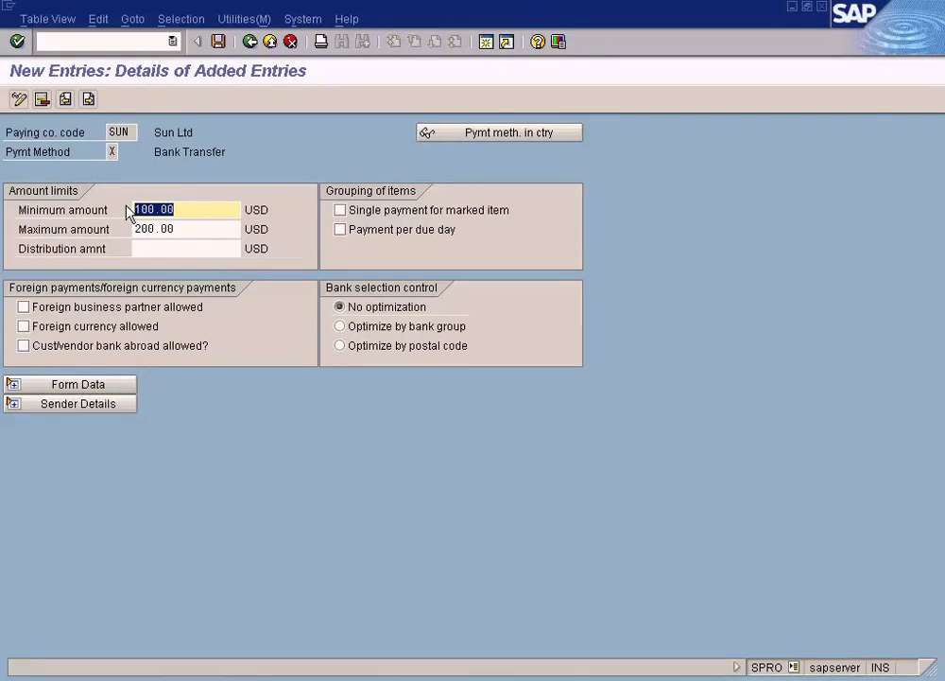
pyautogui.press('Delete')
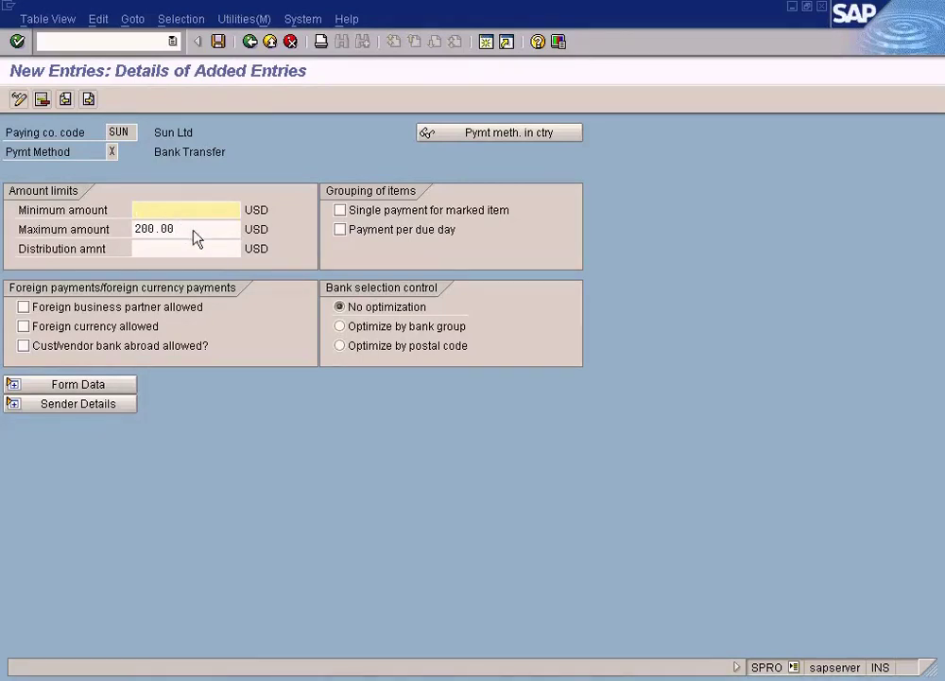
pyautogui.moveTo(194, 235); pyautogui.dragTo(102, 235)
pyautogui.press('Delete')
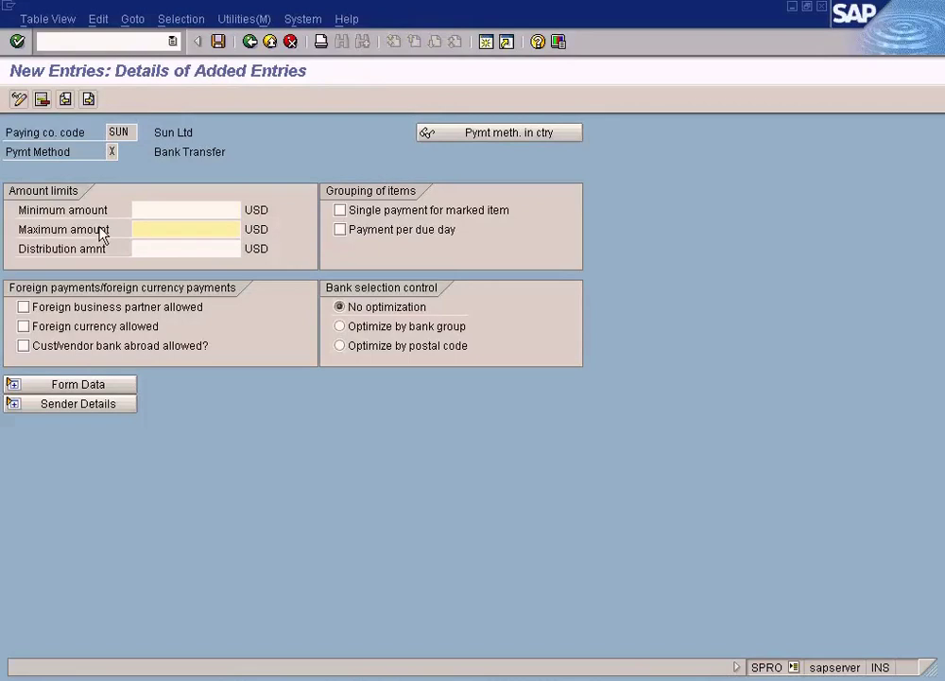
pyautogui.click(182, 214)
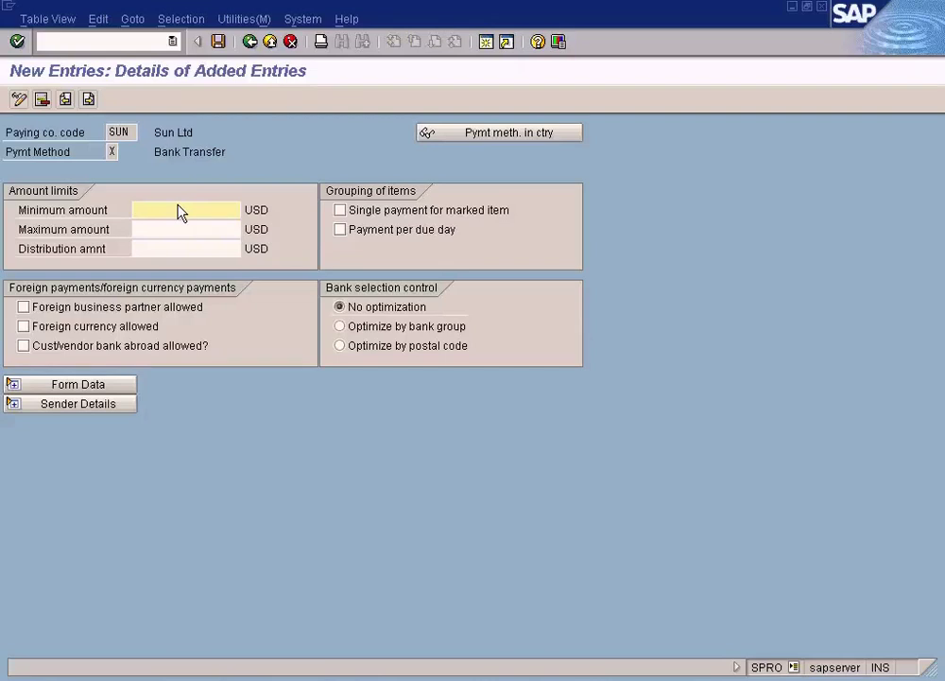
pyautogui.click(172, 236)
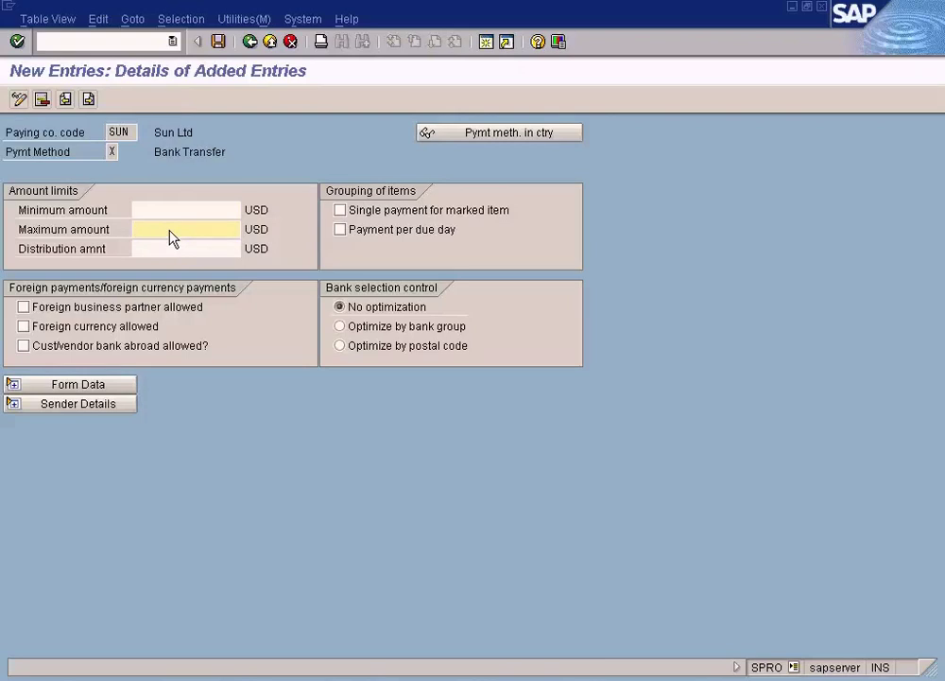
pyautogui.click(159, 216)
pyautogui.click(162, 230)
pyautogui.click(165, 214)
pyautogui.click(164, 234)
pyautogui.click(166, 217)
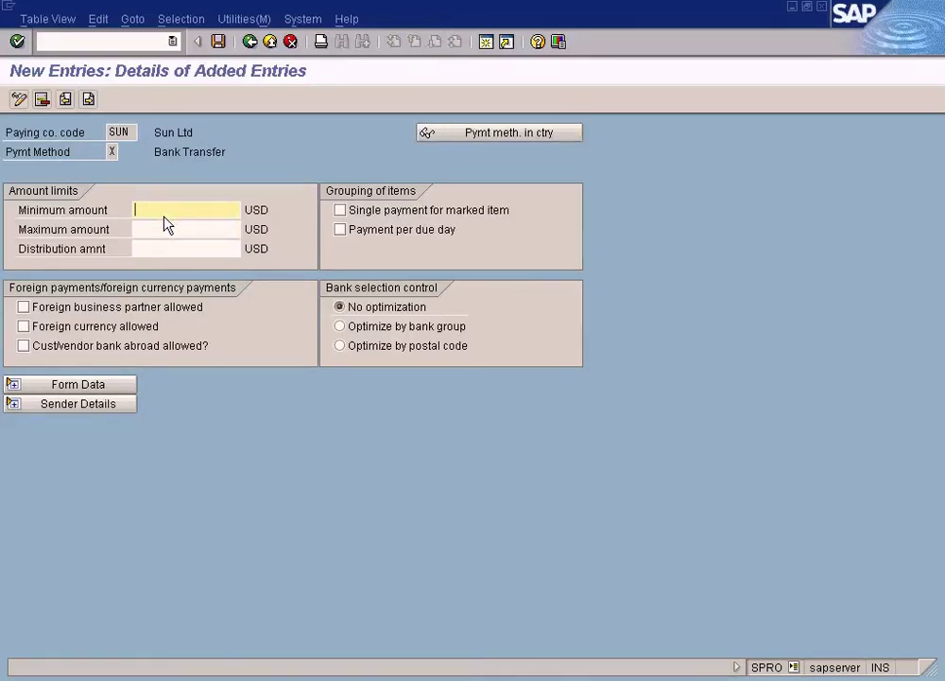
# Review the empty minimum and maximum amount fields, compare them with the Paint outline, and return to SAP
pyautogui.click(159, 235)
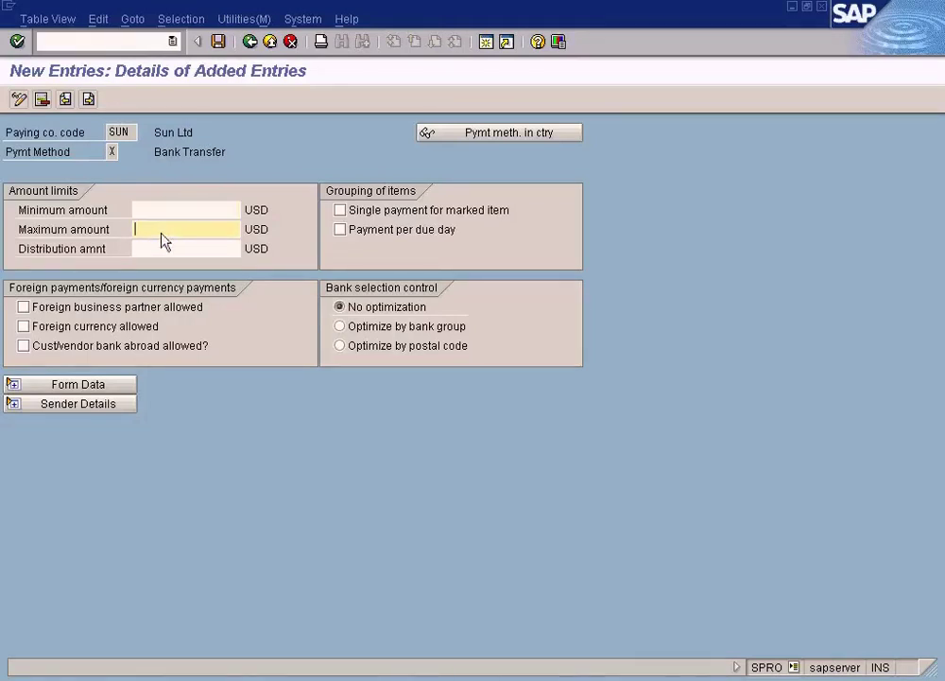
pyautogui.click(166, 211)
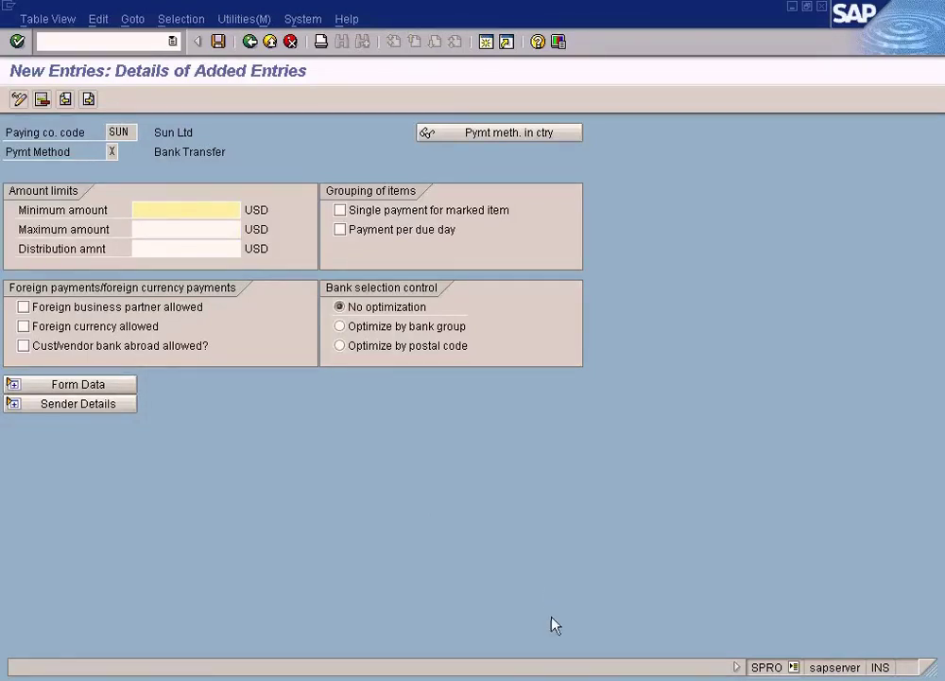
pyautogui.hotkey('alt', 'Tab')
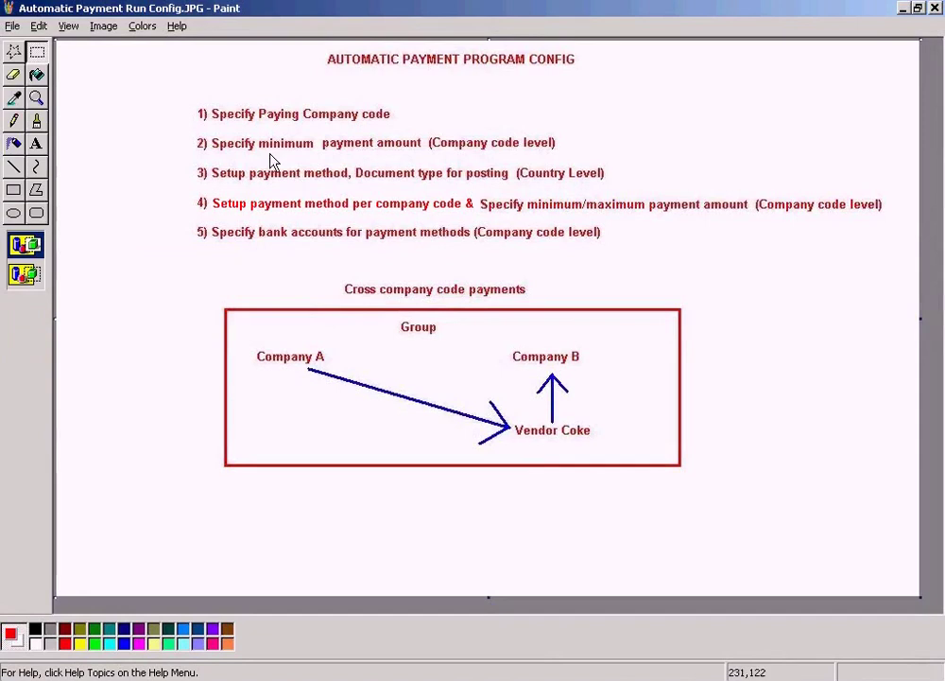
pyautogui.click(284, 679)
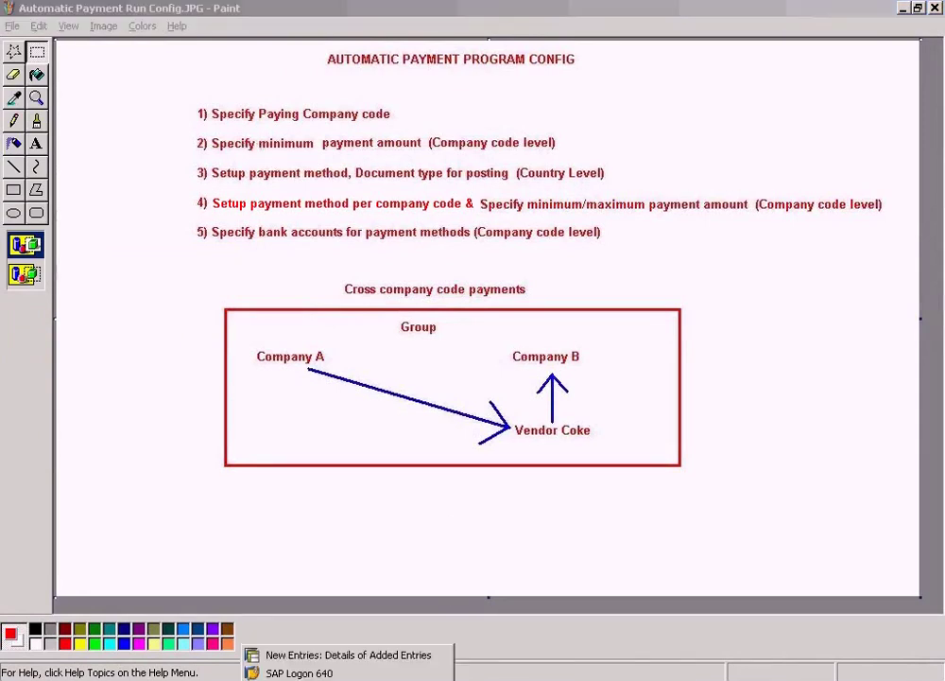
pyautogui.click(336, 655)
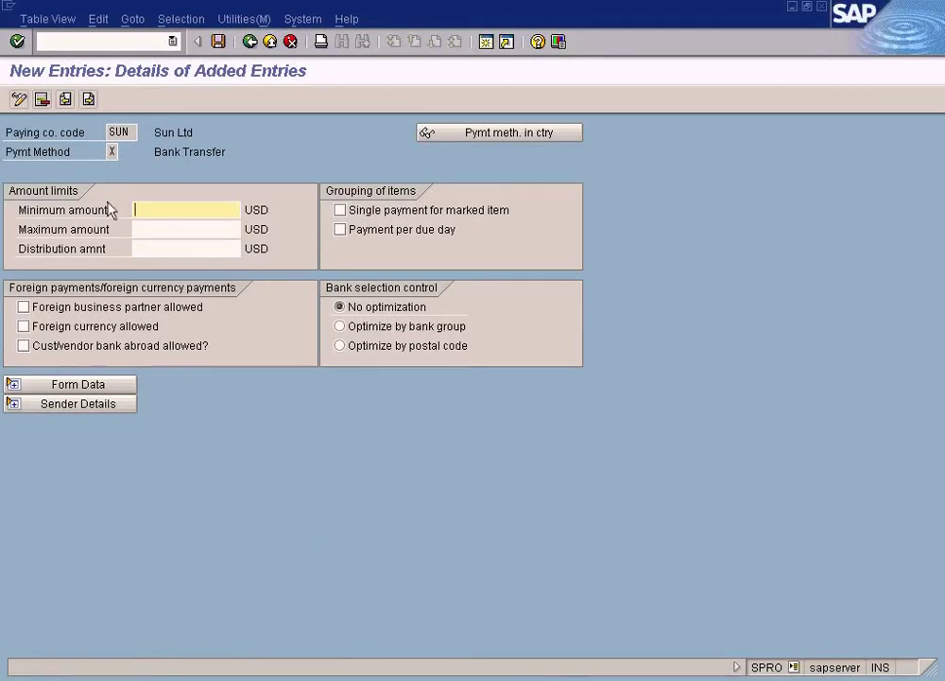
# Save the SUN payment method X entry without amount limits and reopen its details to check them
pyautogui.click(252, 44)
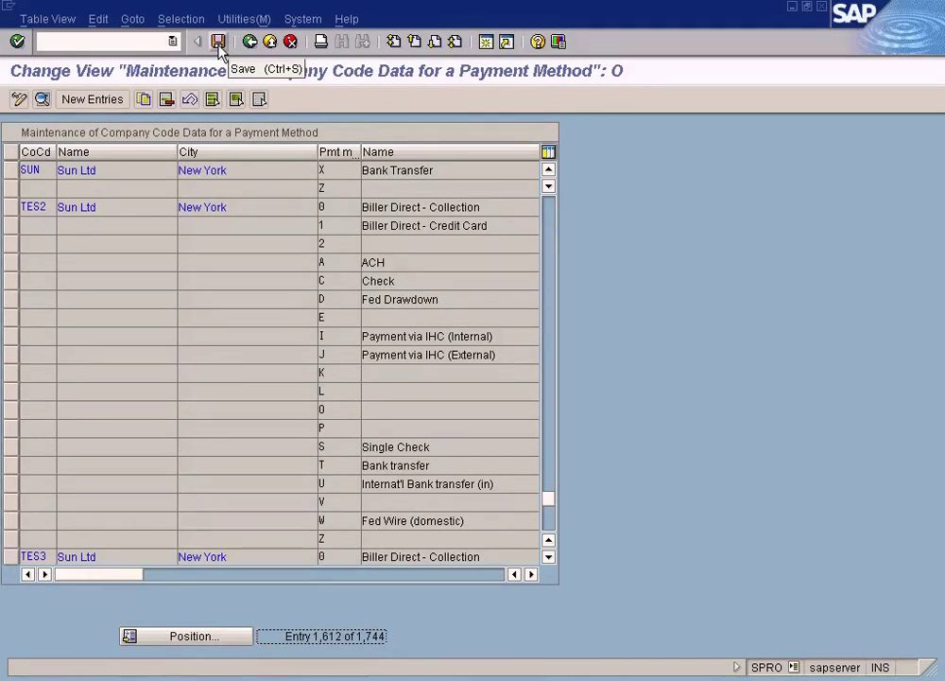
pyautogui.click(219, 43)
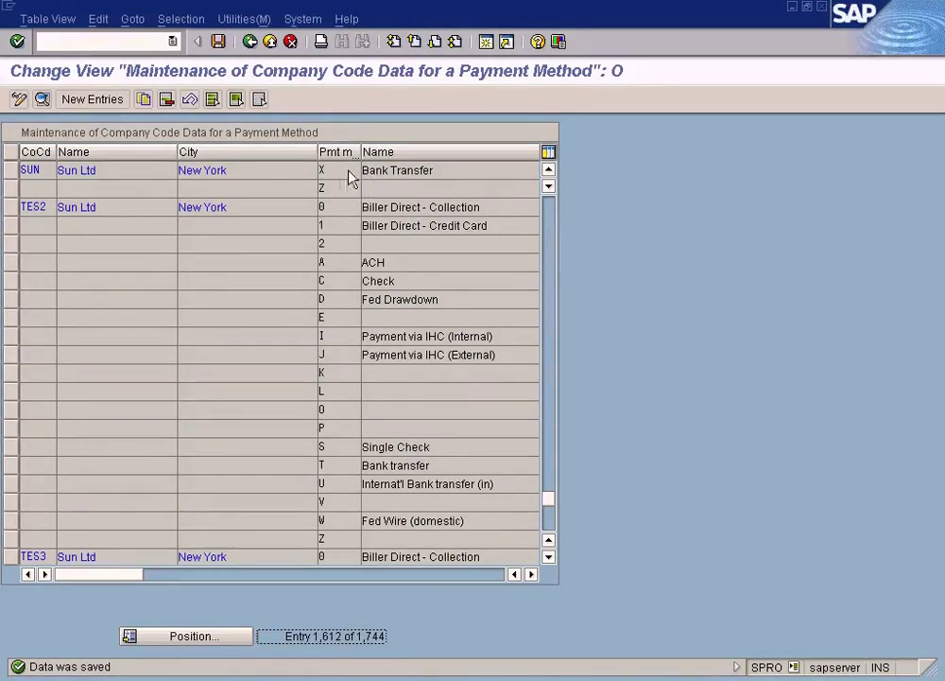
pyautogui.doubleClick(549, 172)
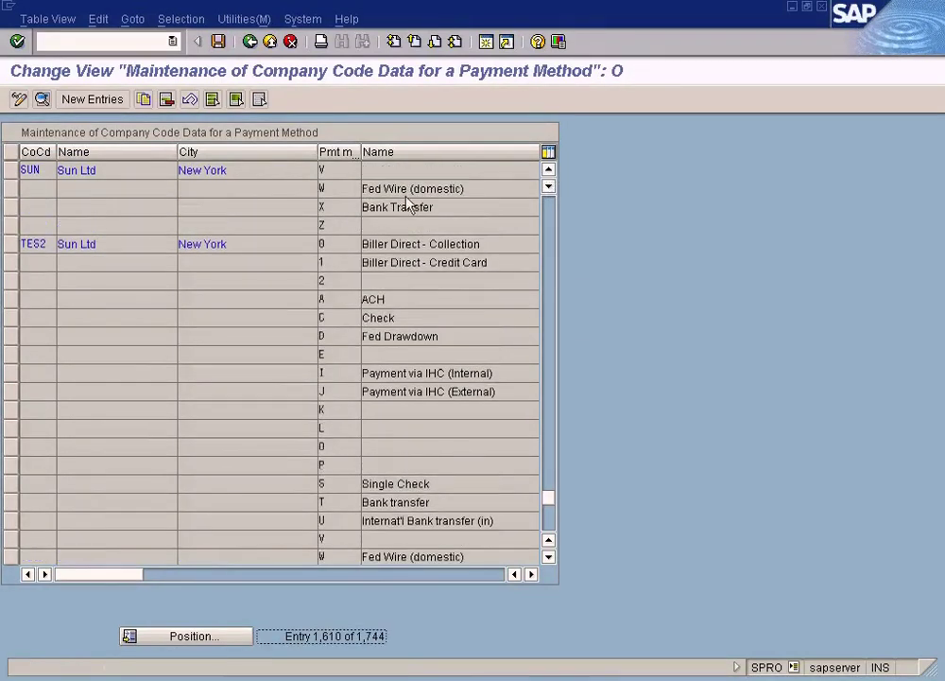
pyautogui.doubleClick(350, 212)
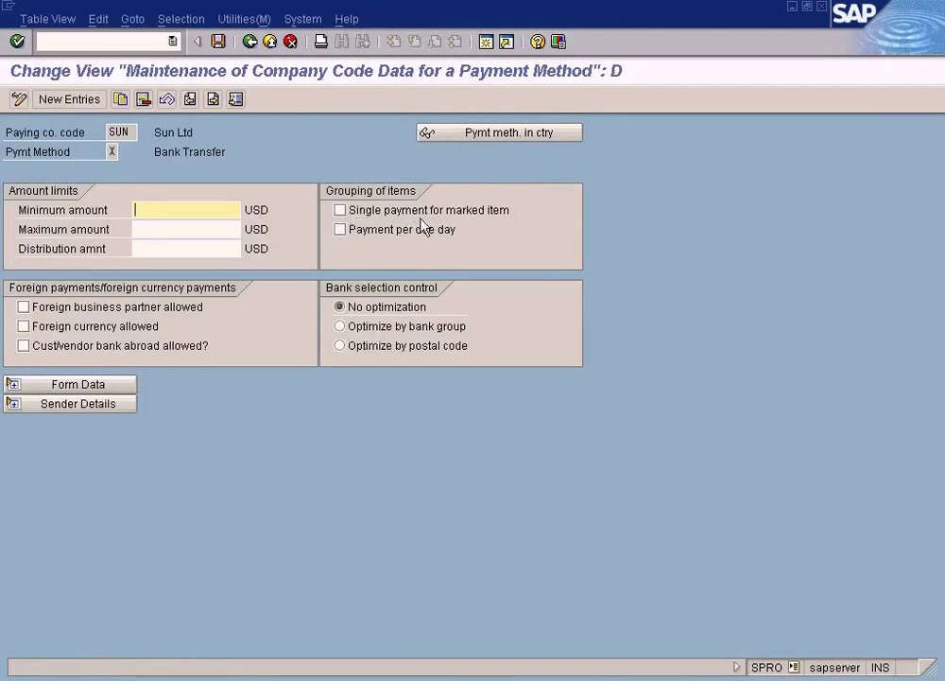
pyautogui.click(251, 43)
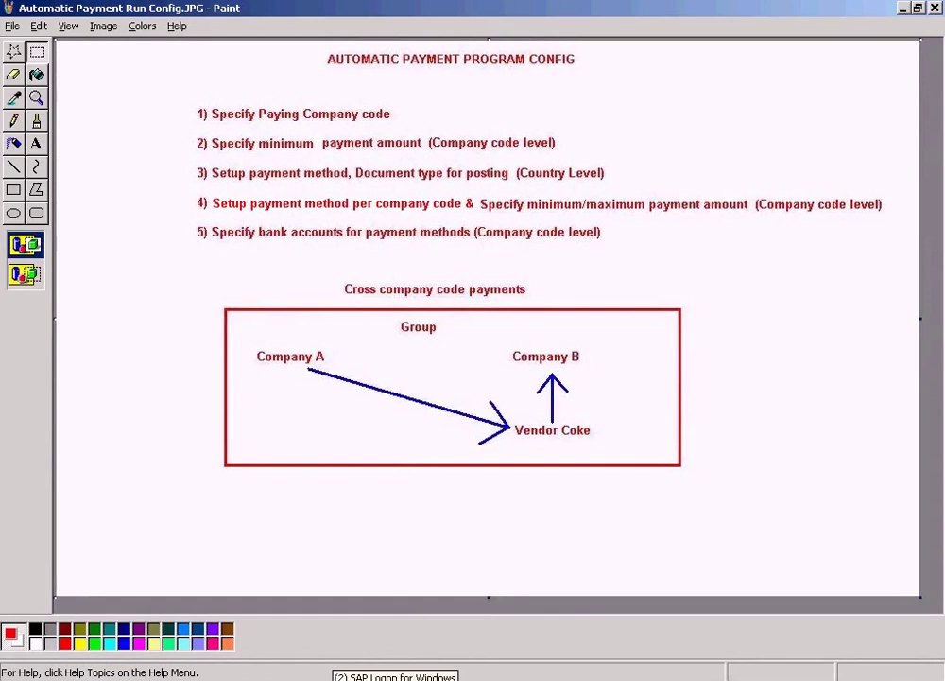
# Leave the payment method view, open Set Up Bank Determination for Payment Transactions, and position the list at company code SUN
pyautogui.click(351, 657)
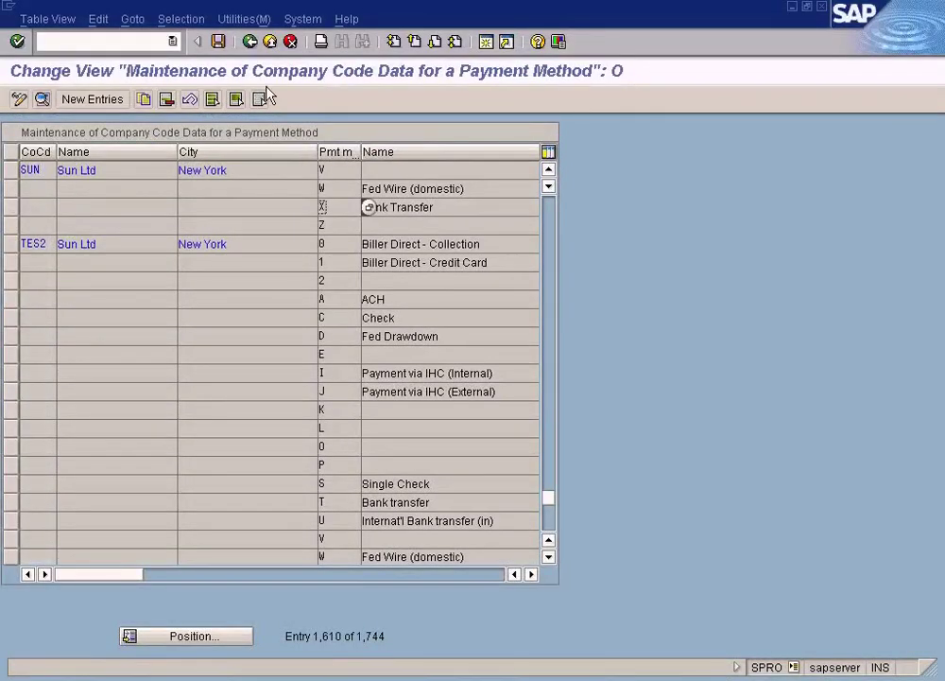
pyautogui.click(249, 42)
pyautogui.click(246, 433)
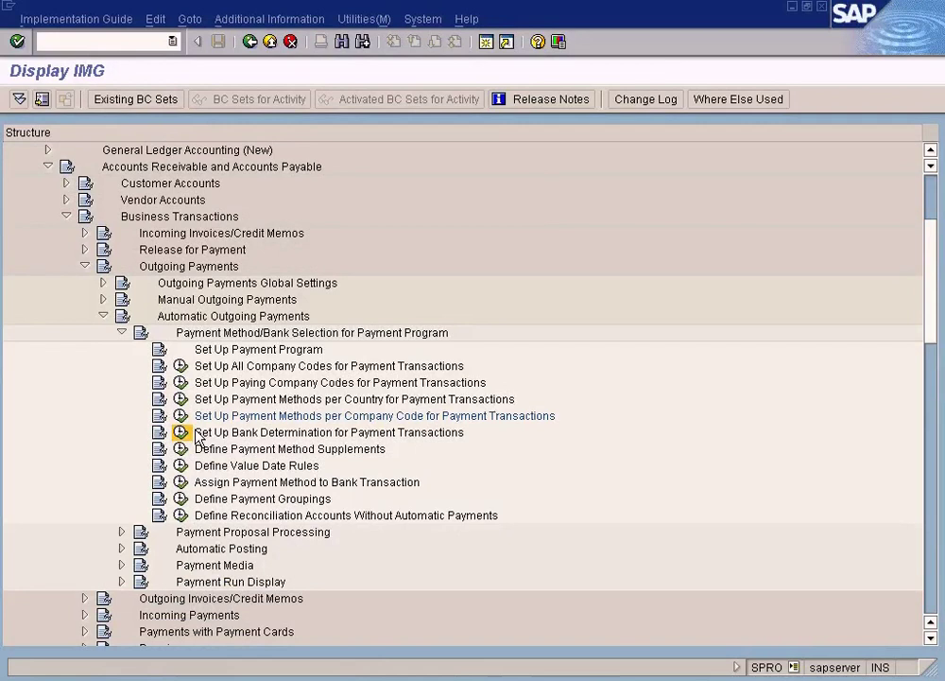
pyautogui.click(195, 434)
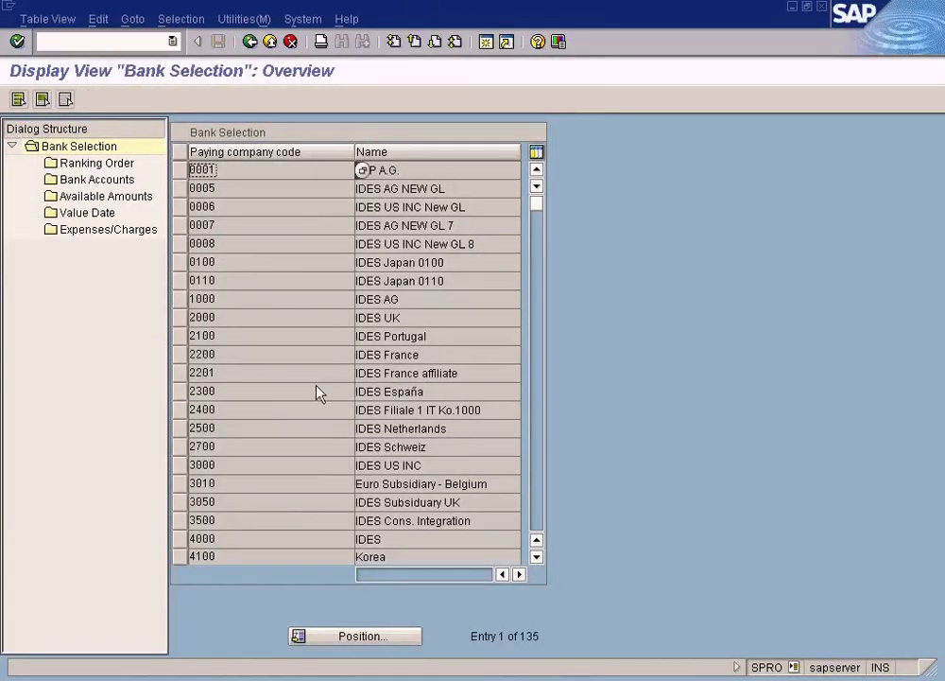
pyautogui.click(363, 639)
pyautogui.write('sun')
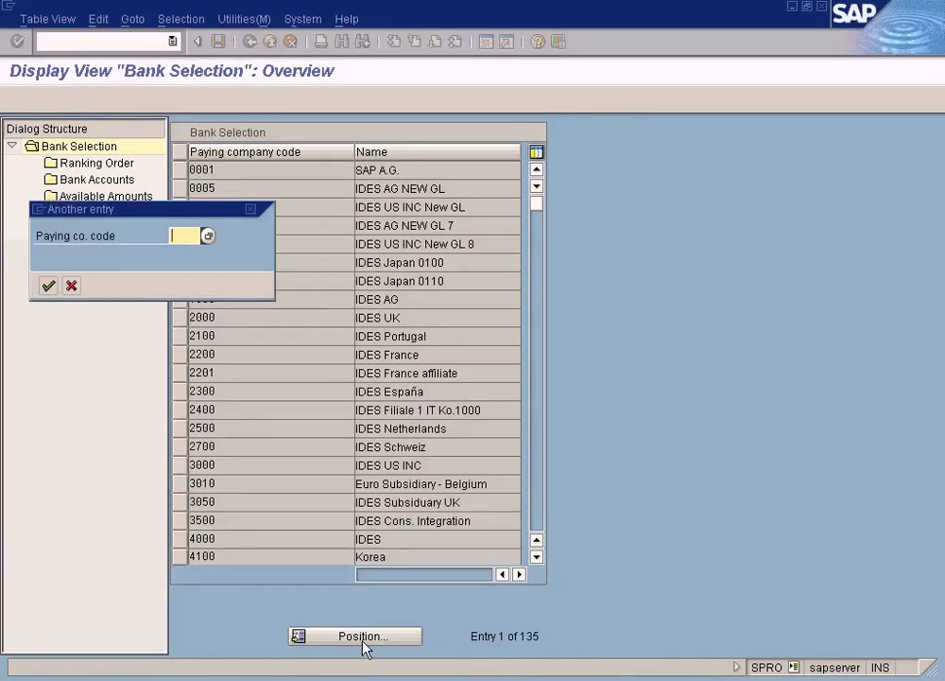
pyautogui.press('Return')
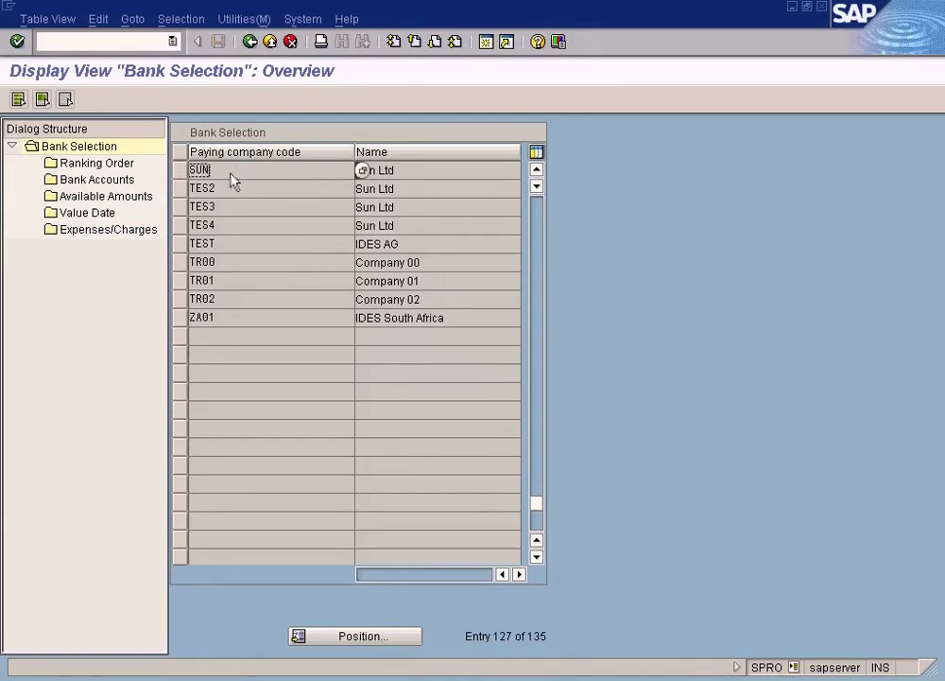
# Switch to Paint to review outline items 4 and 5 on payment methods and bank accounts, and return to SAP
pyautogui.hotkey('alt', 'Tab')
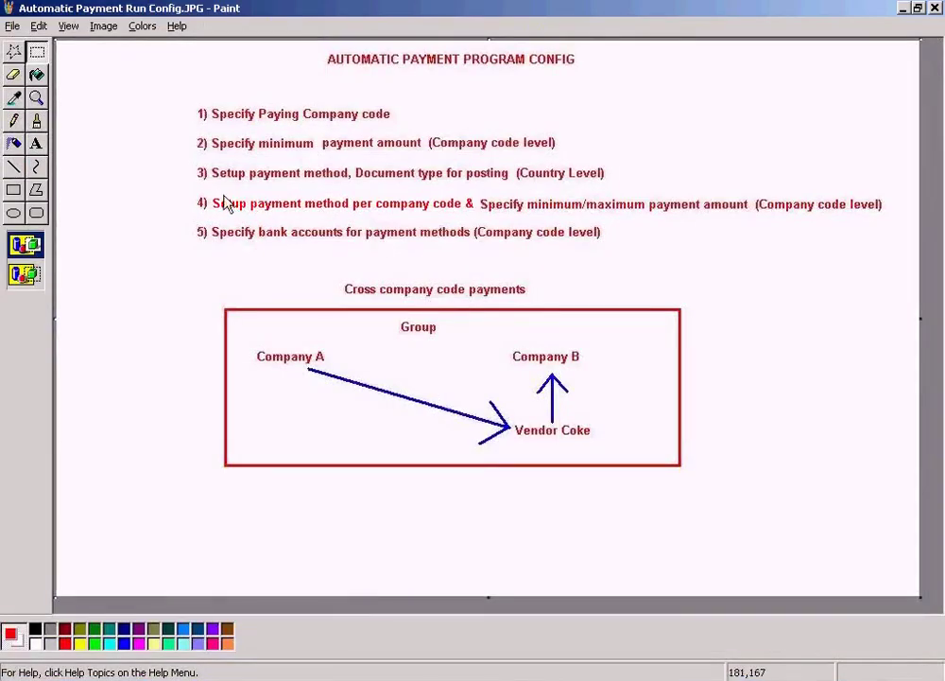
pyautogui.moveTo(194, 192); pyautogui.dragTo(888, 221)
pyautogui.click(189, 227)
pyautogui.moveTo(189, 220); pyautogui.dragTo(620, 250)
pyautogui.hotkey('alt', 'Tab')
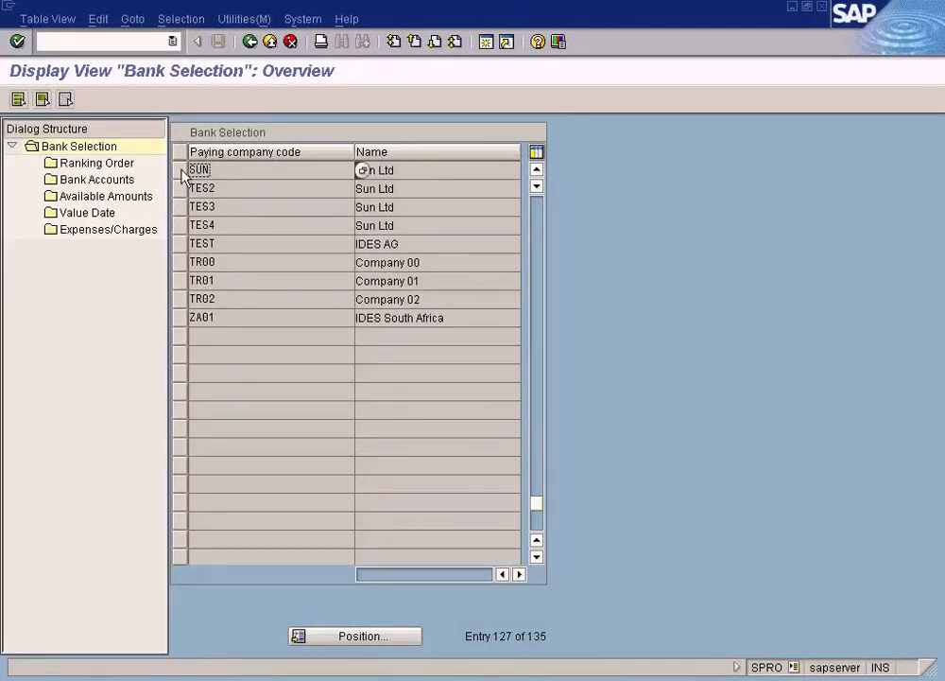
# Open the ranking order for paying company code SUN and try to widen its payment method column
pyautogui.click(181, 171)
pyautogui.click(115, 166)
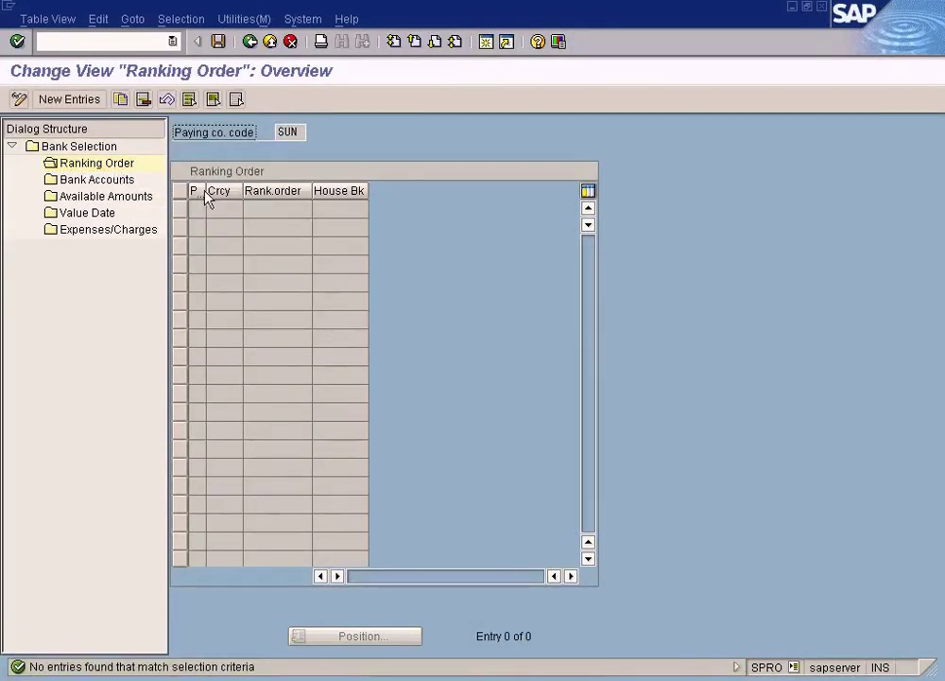
pyautogui.moveTo(207, 195); pyautogui.dragTo(270, 213)
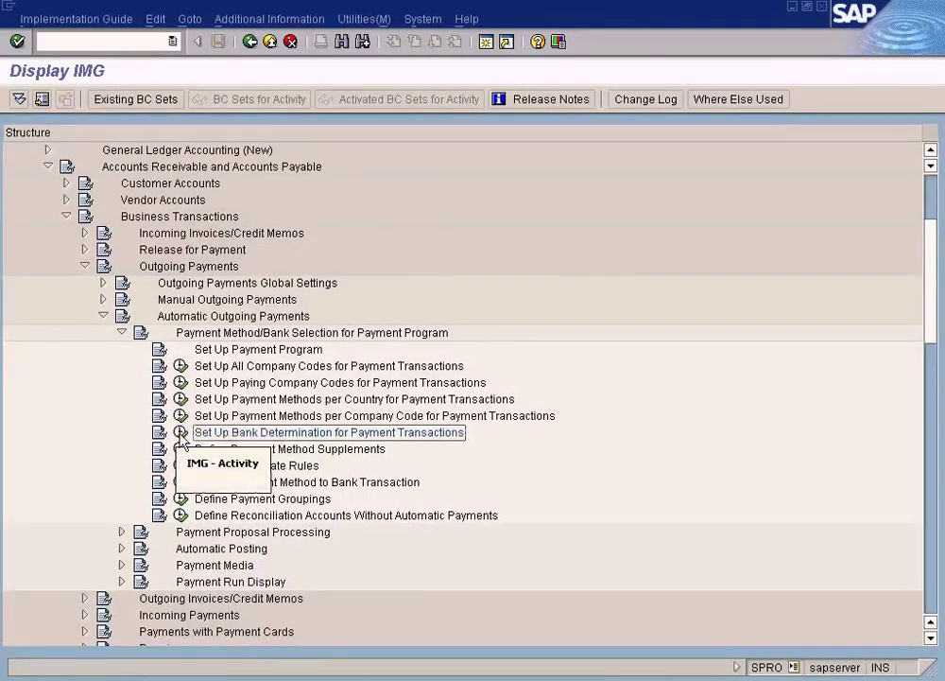
# Reopen Set Up Bank Determination for Payment Transactions, find paying company code SUN, and display its ranking order
pyautogui.click(180, 434)
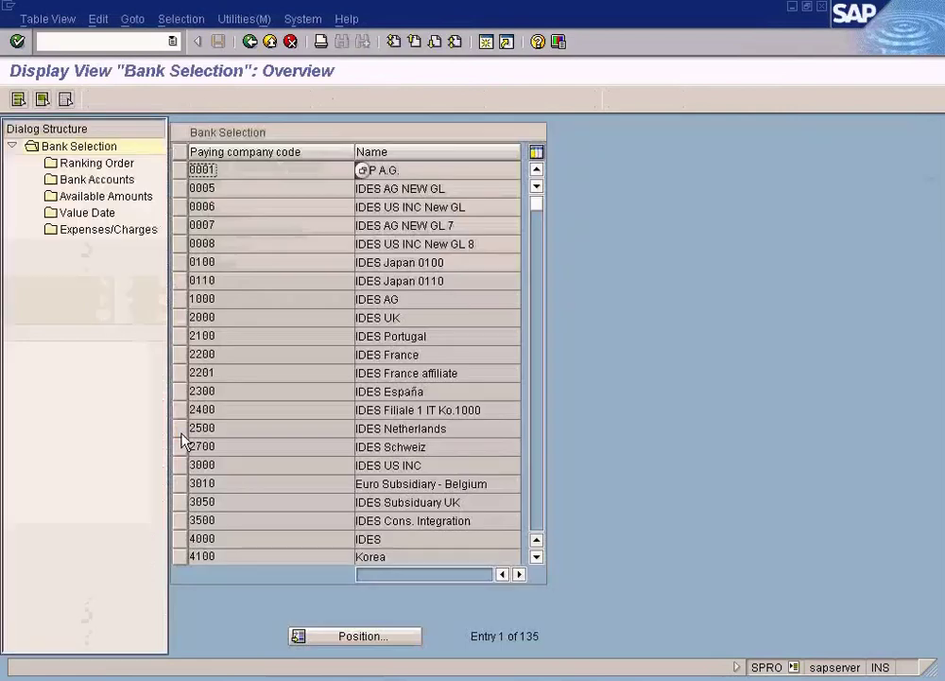
pyautogui.click(374, 634)
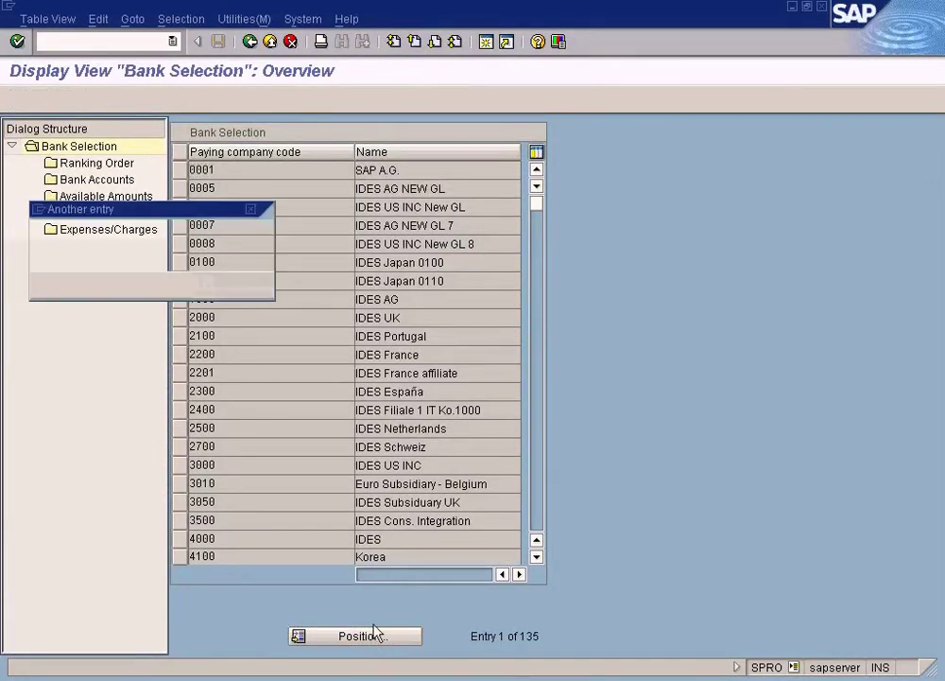
pyautogui.write('sun')
pyautogui.press('Return')
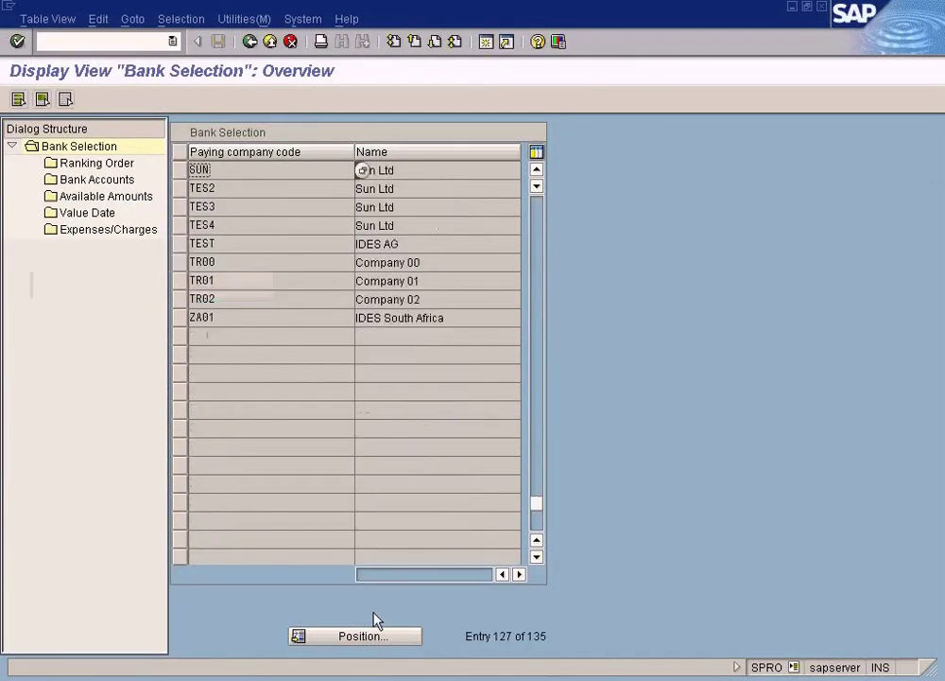
pyautogui.click(178, 170)
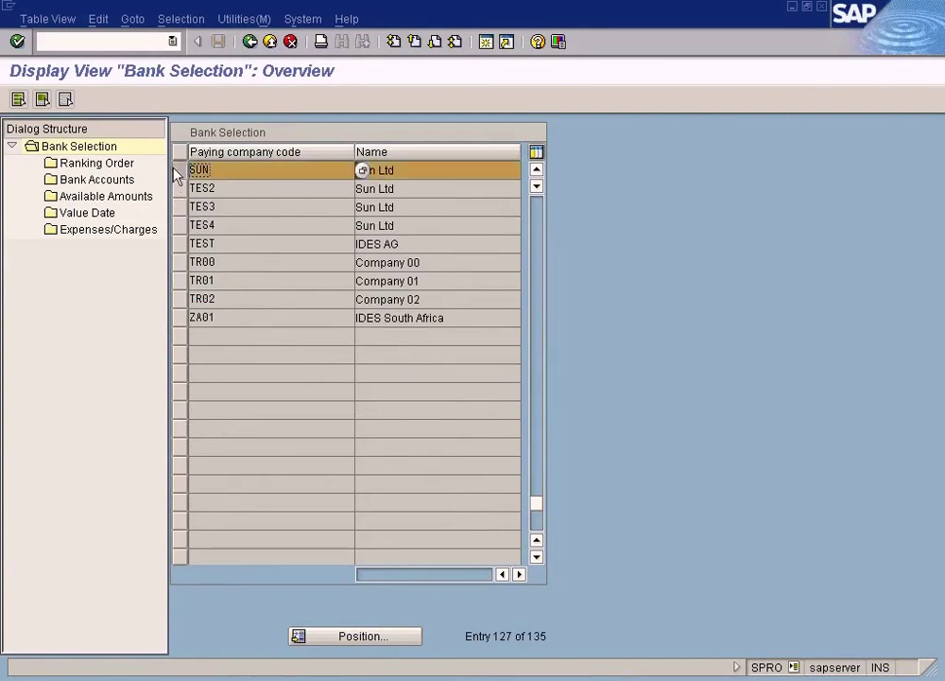
pyautogui.doubleClick(124, 166)
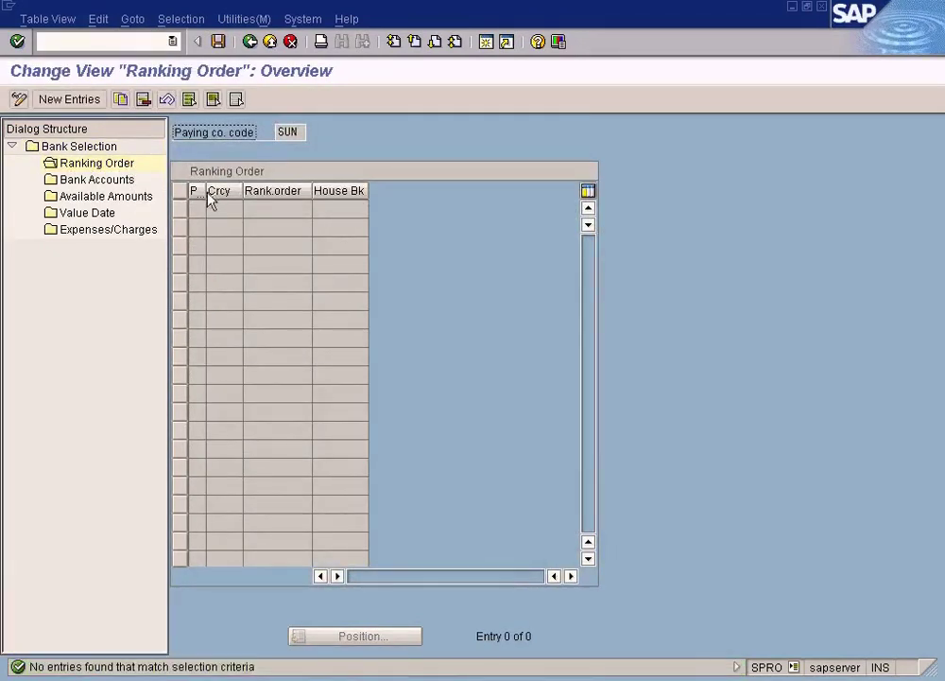
# Widen the payment method, ranking order and house bank columns of the ranking order table
pyautogui.moveTo(207, 193); pyautogui.dragTo(278, 194)
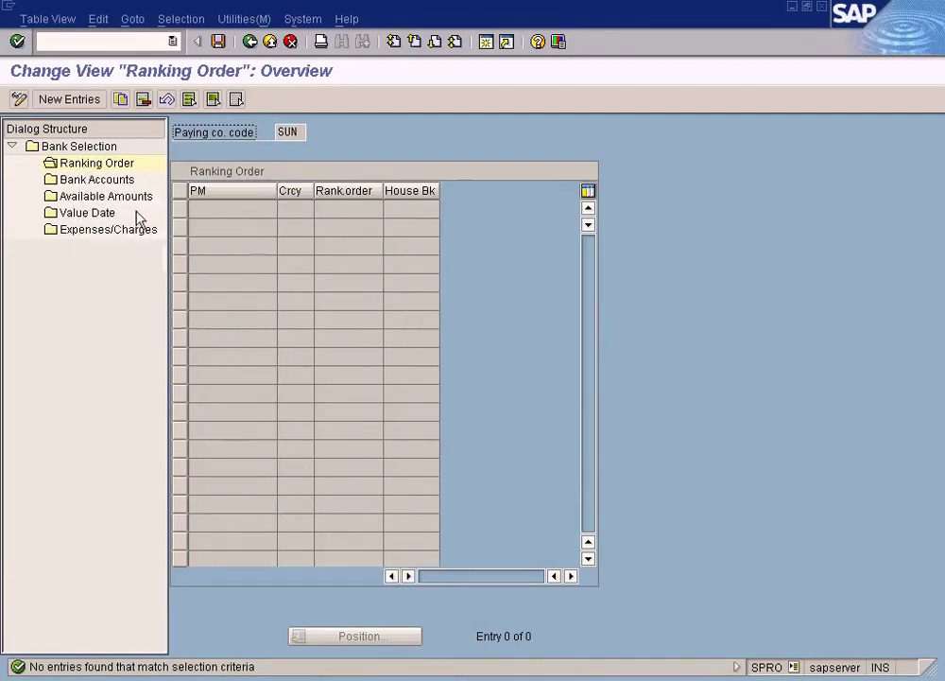
pyautogui.moveTo(439, 194); pyautogui.dragTo(466, 194)
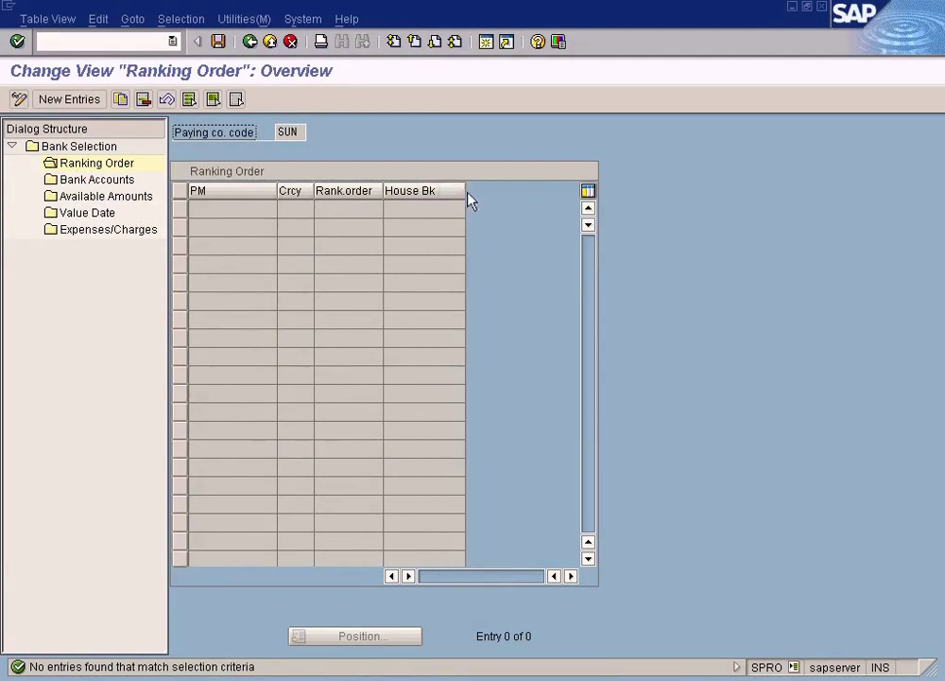
pyautogui.moveTo(383, 194); pyautogui.dragTo(386, 195)
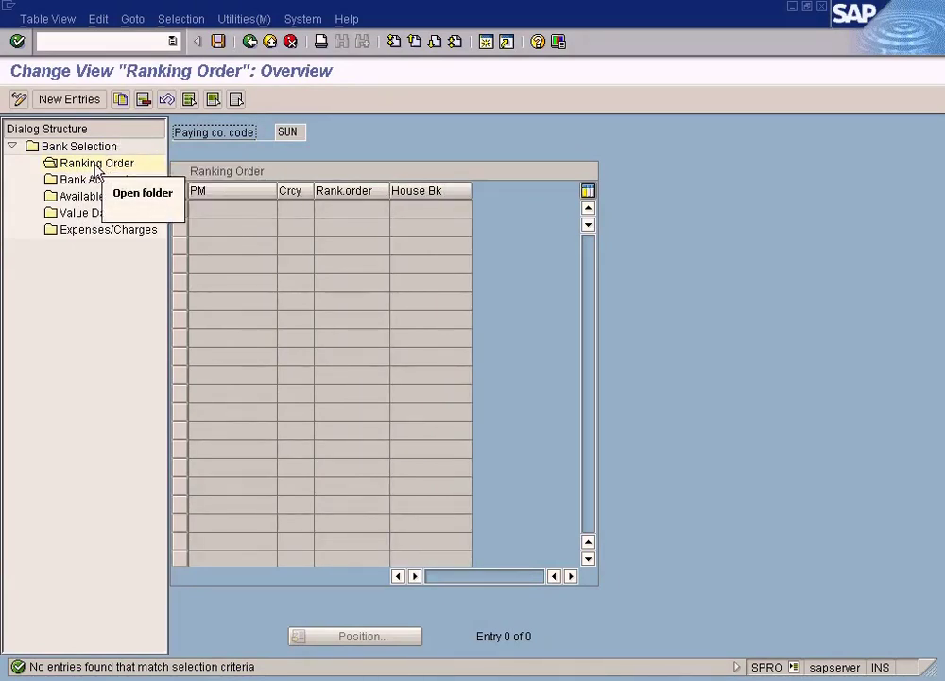
# Create a new ranking order entry for SUN with payment method X and house bank 1000
pyautogui.click(66, 100)
pyautogui.click(283, 210)
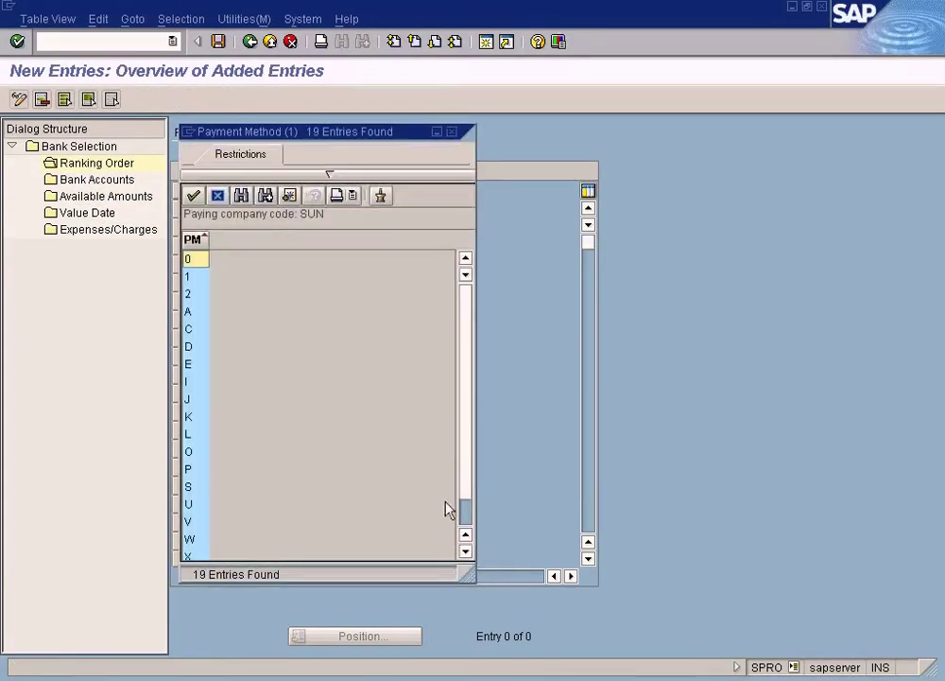
pyautogui.scroll(-1, 462, 519)
pyautogui.click(205, 525)
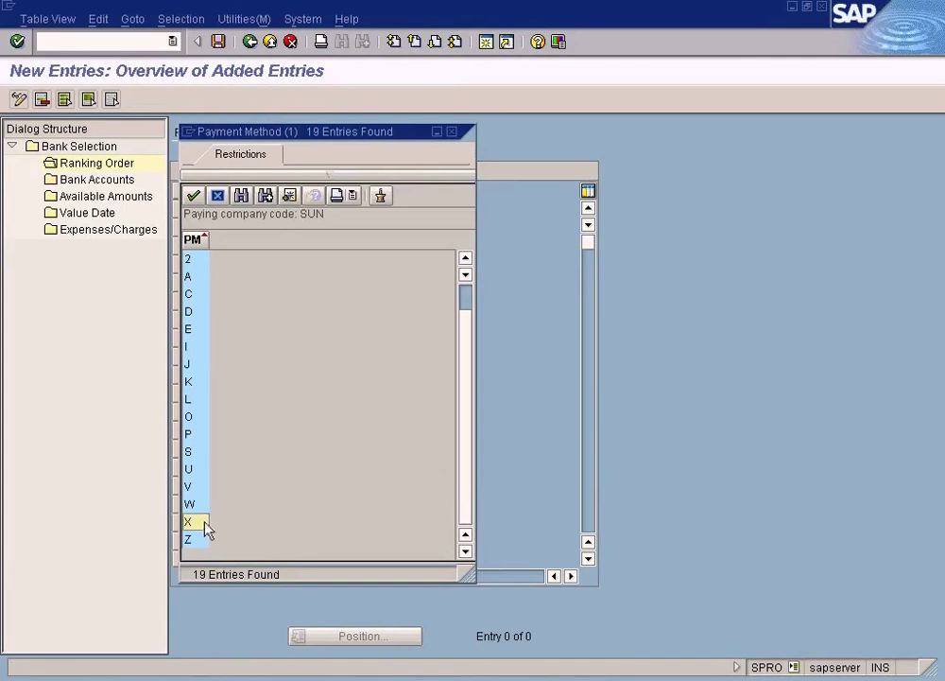
pyautogui.click(348, 212)
pyautogui.click(444, 211)
pyautogui.click(479, 210)
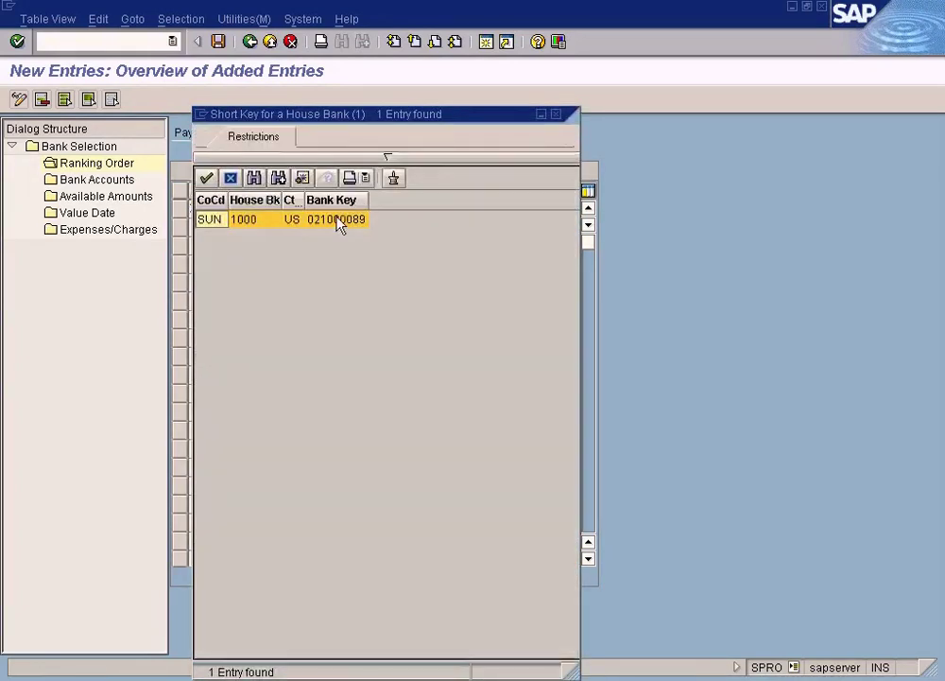
pyautogui.doubleClick(339, 220)
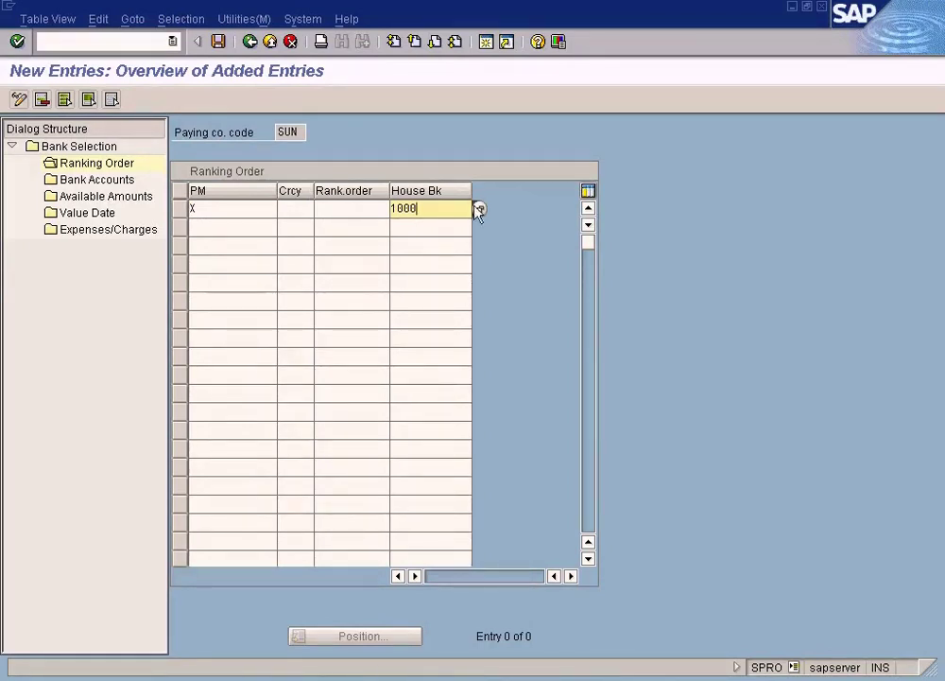
# Review the available house banks for company code SUN and close the selection list without changes
pyautogui.click(480, 210)
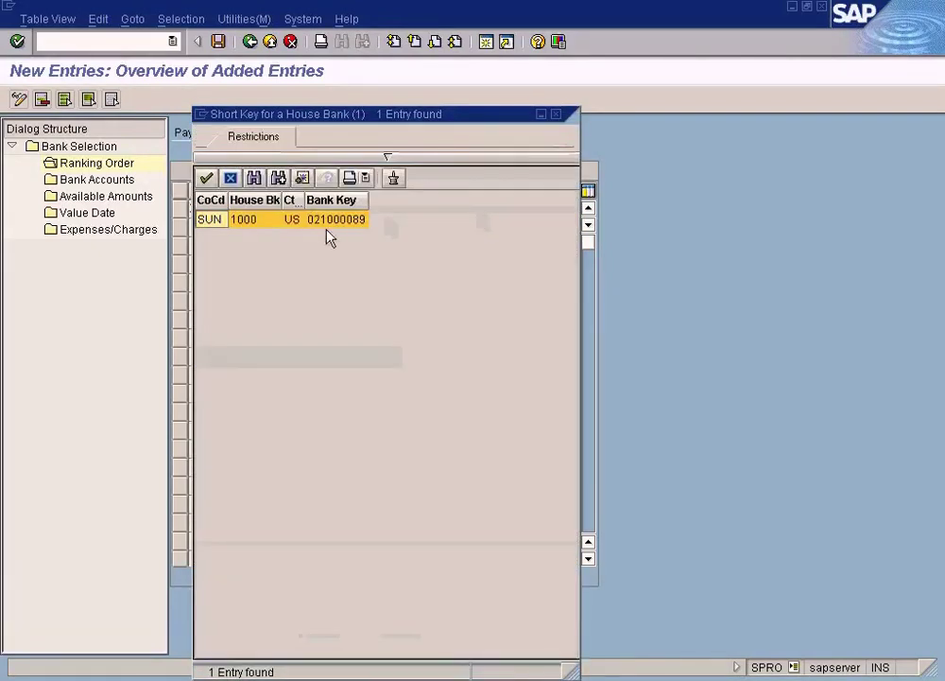
pyautogui.click(265, 220)
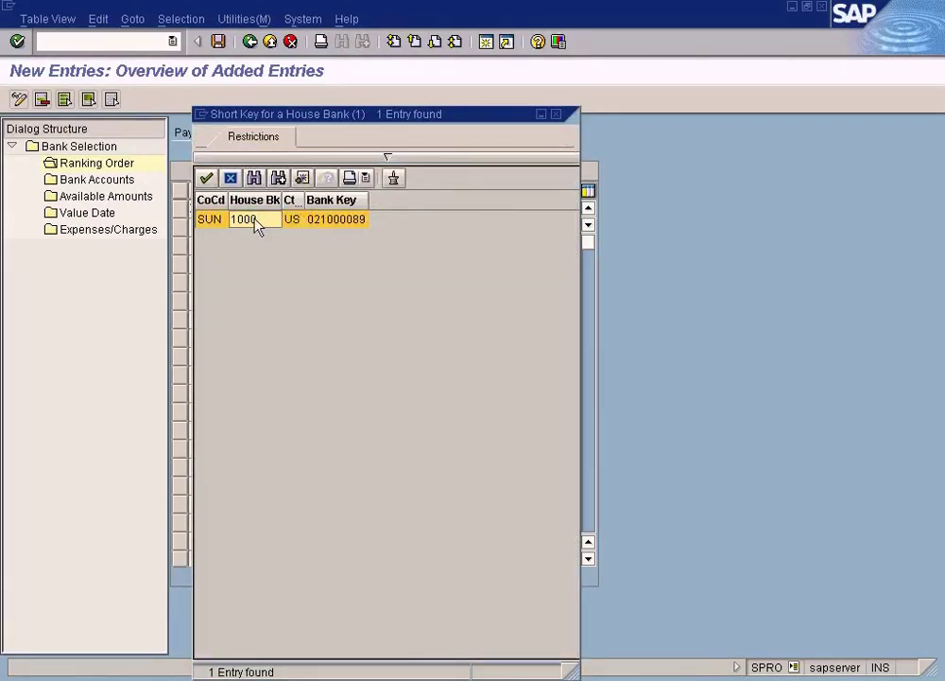
pyautogui.click(556, 115)
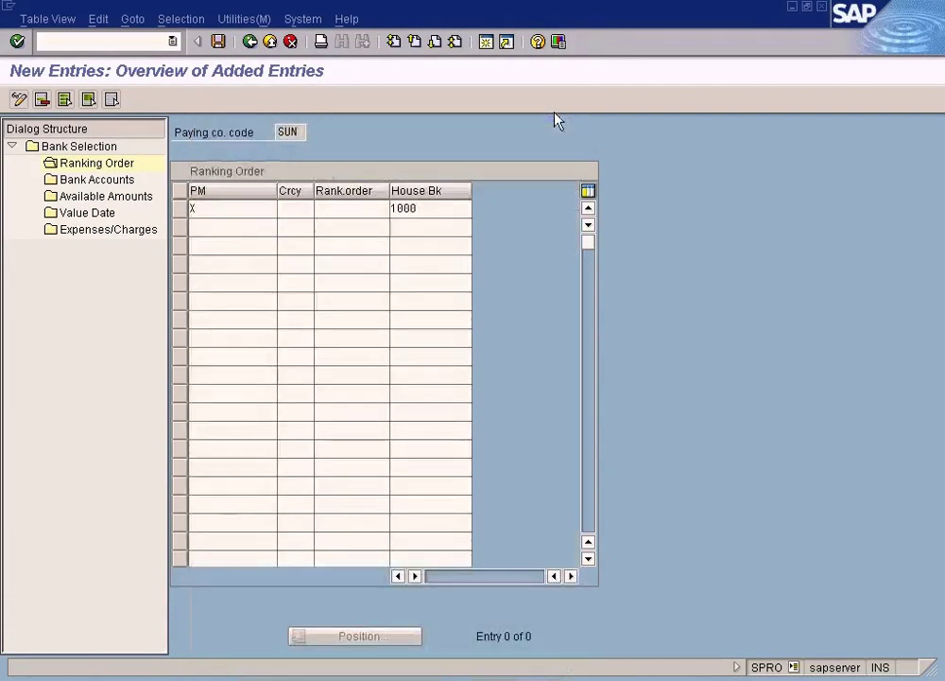
# In a new session, run SPRO and open the house bank definitions under Bank Accounting, Bank Accounts for company code SUN
pyautogui.click(489, 46)
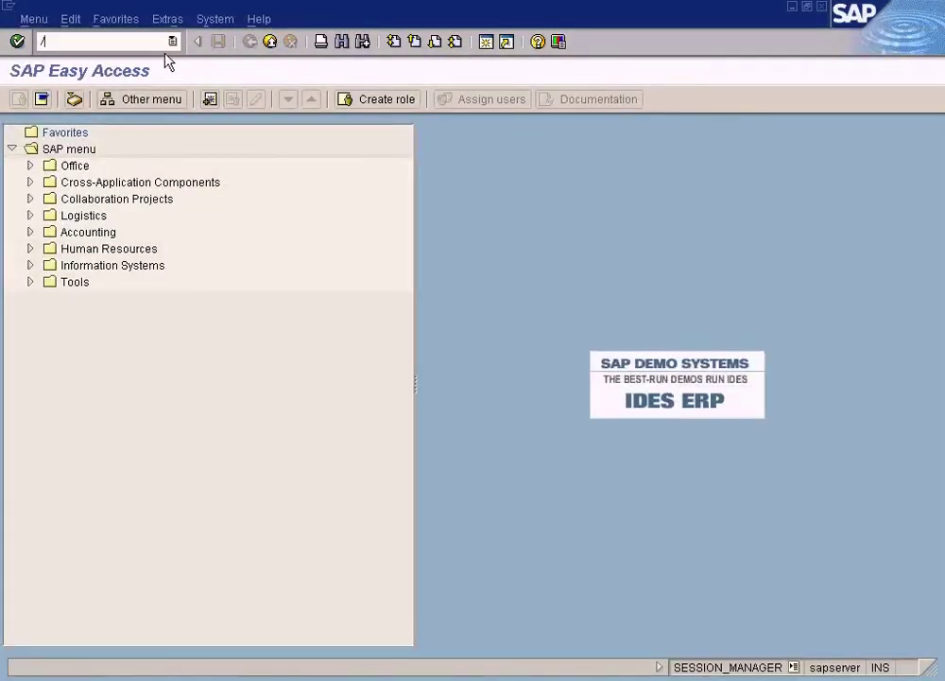
pyautogui.press('Return')
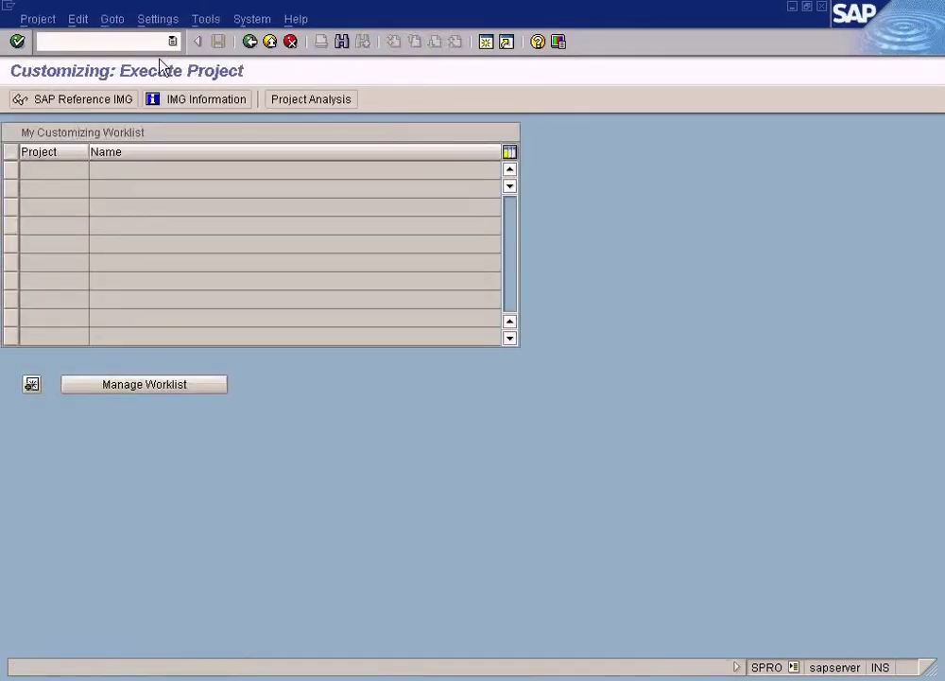
pyautogui.click(98, 98)
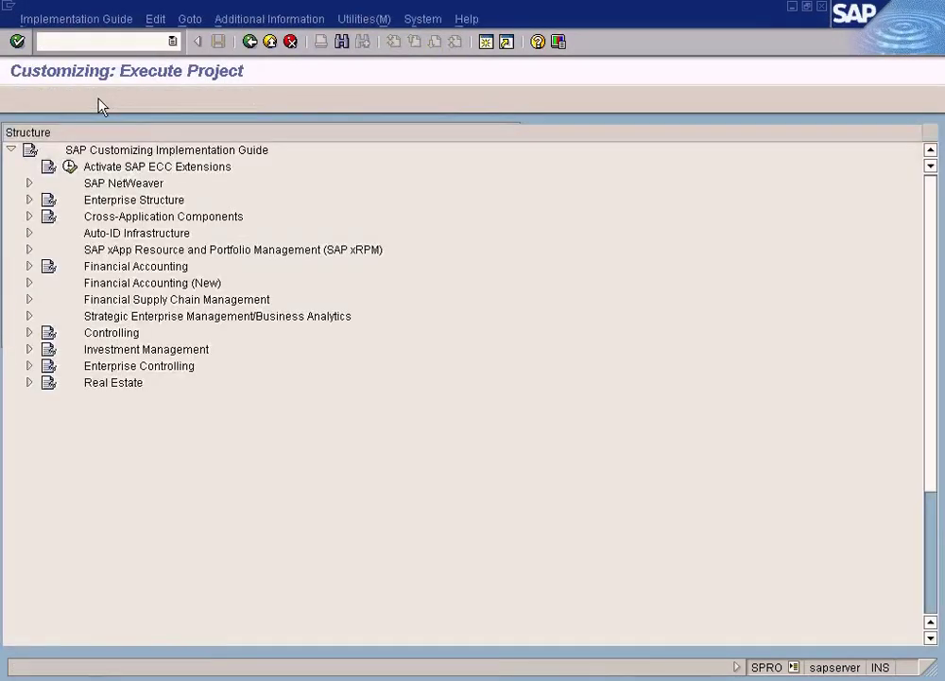
pyautogui.click(29, 283)
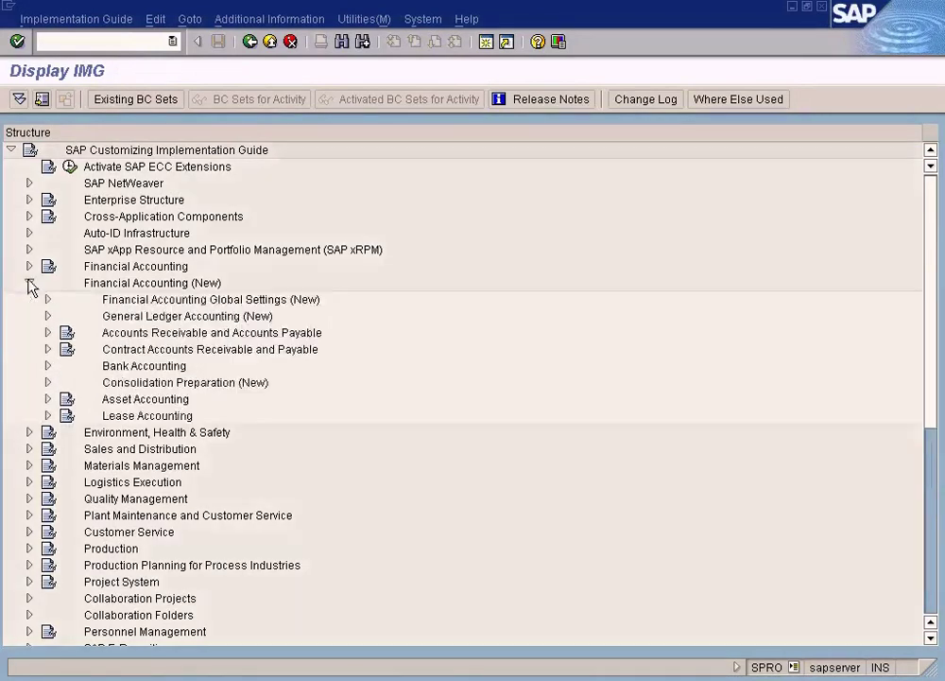
pyautogui.click(48, 366)
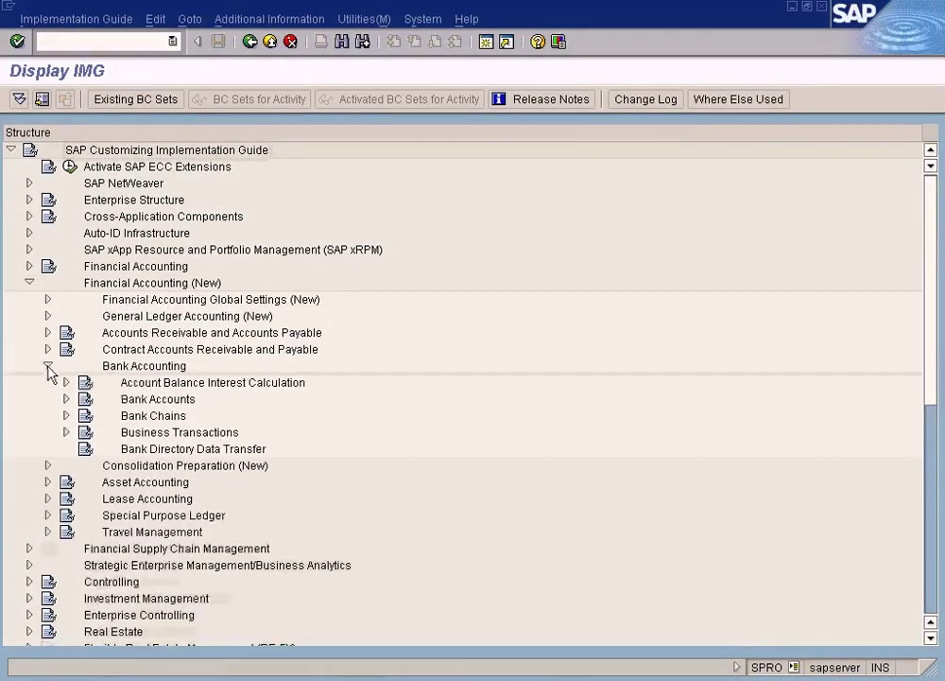
pyautogui.click(66, 401)
pyautogui.click(125, 416)
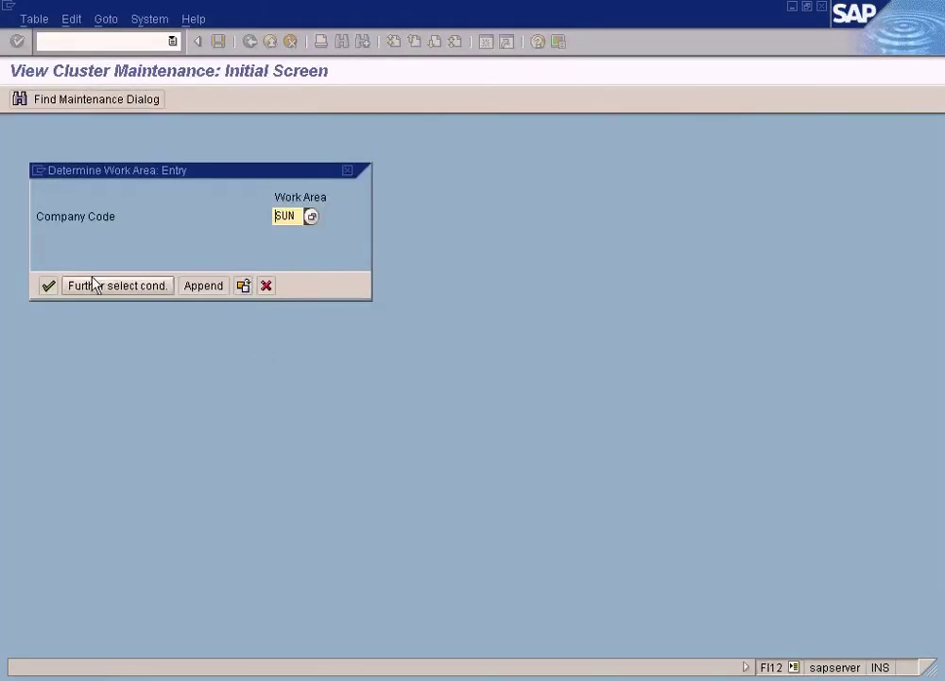
pyautogui.click(47, 286)
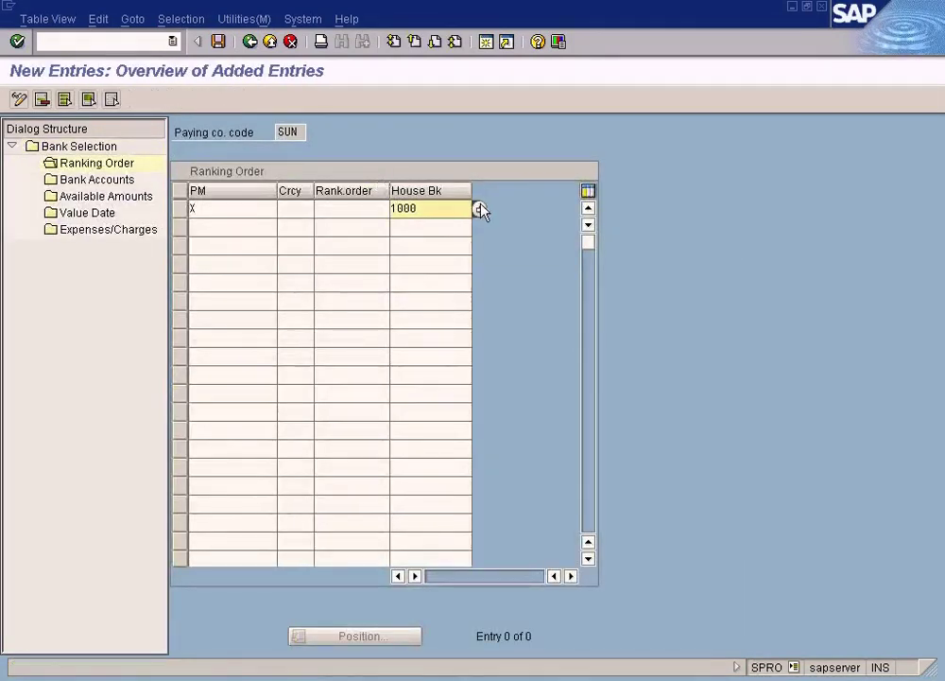
# Pick house bank 1000 from the available banks for the first ranking order entry and set its currency to USD
pyautogui.click(479, 209)
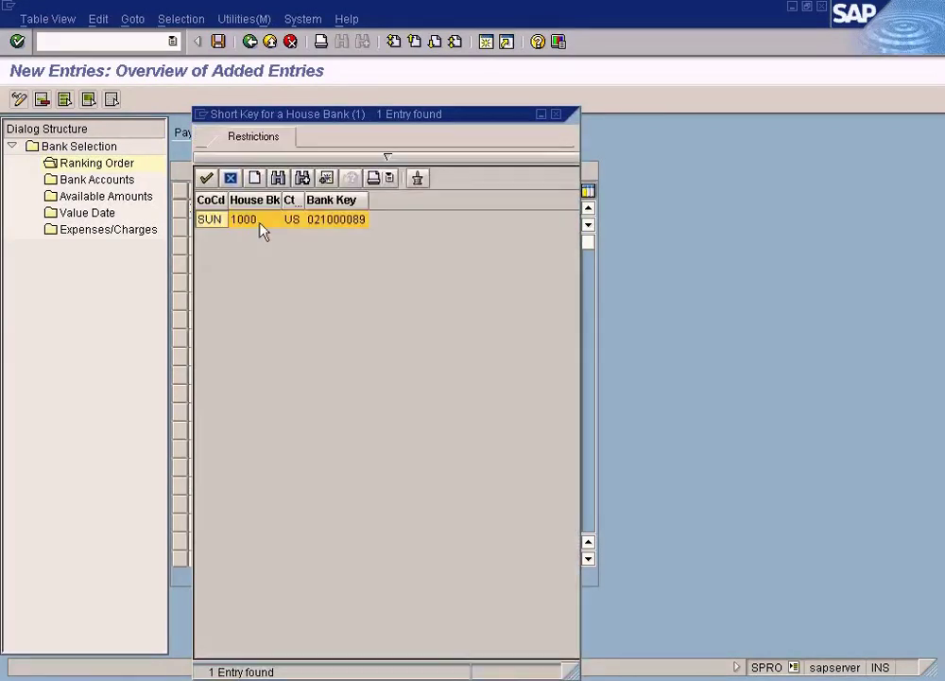
pyautogui.doubleClick(258, 219)
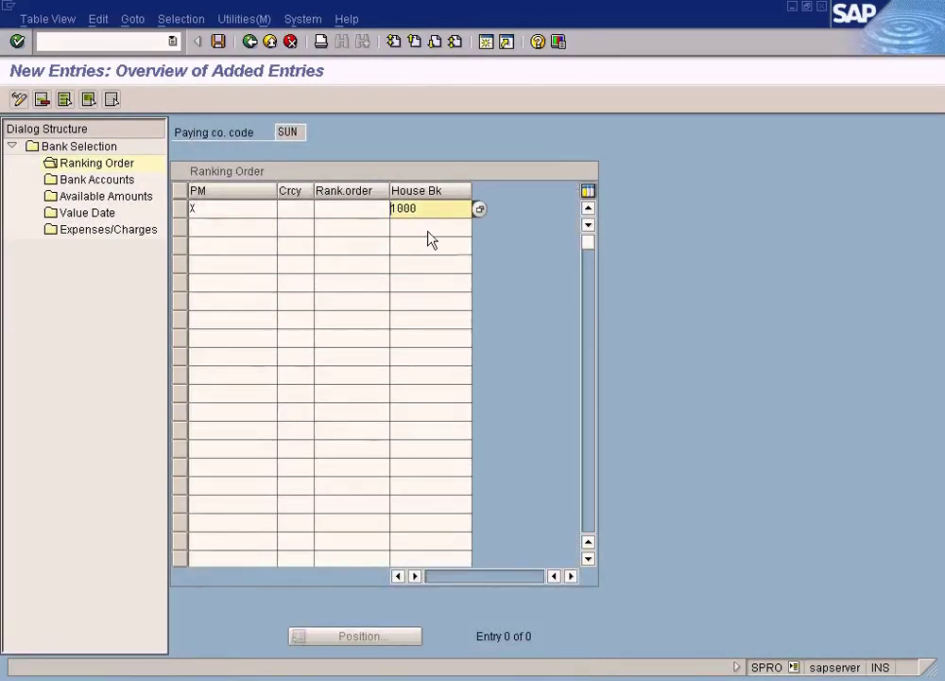
pyautogui.click(344, 210)
pyautogui.click(309, 208)
pyautogui.write('USD')
pyautogui.press('Tab')
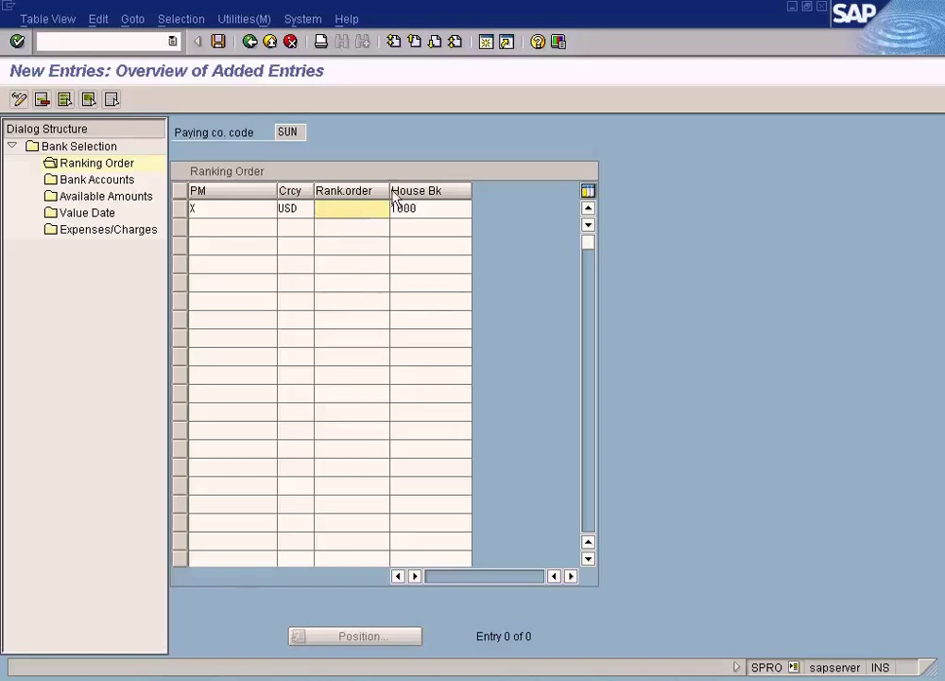
pyautogui.click(446, 210)
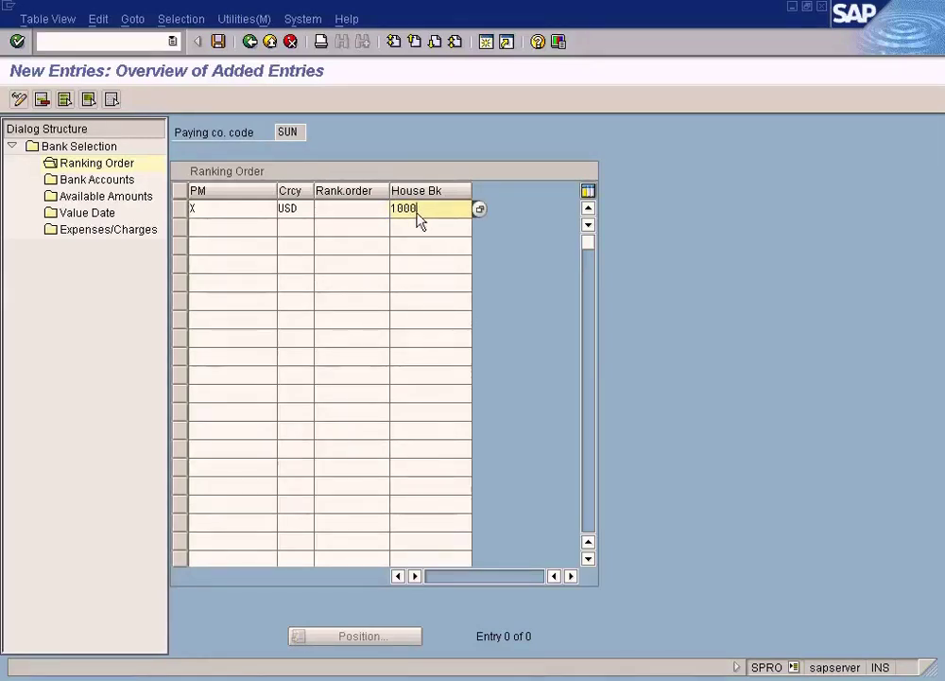
# Begin a second ranking order entry for SUN with payment method X
pyautogui.click(418, 227)
pyautogui.click(421, 247)
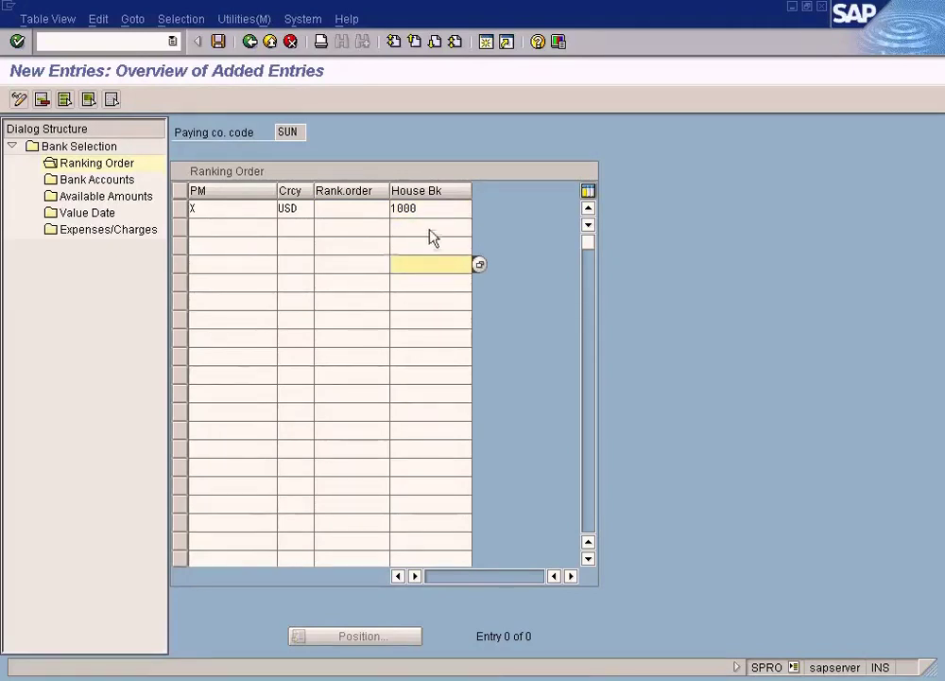
pyautogui.click(429, 228)
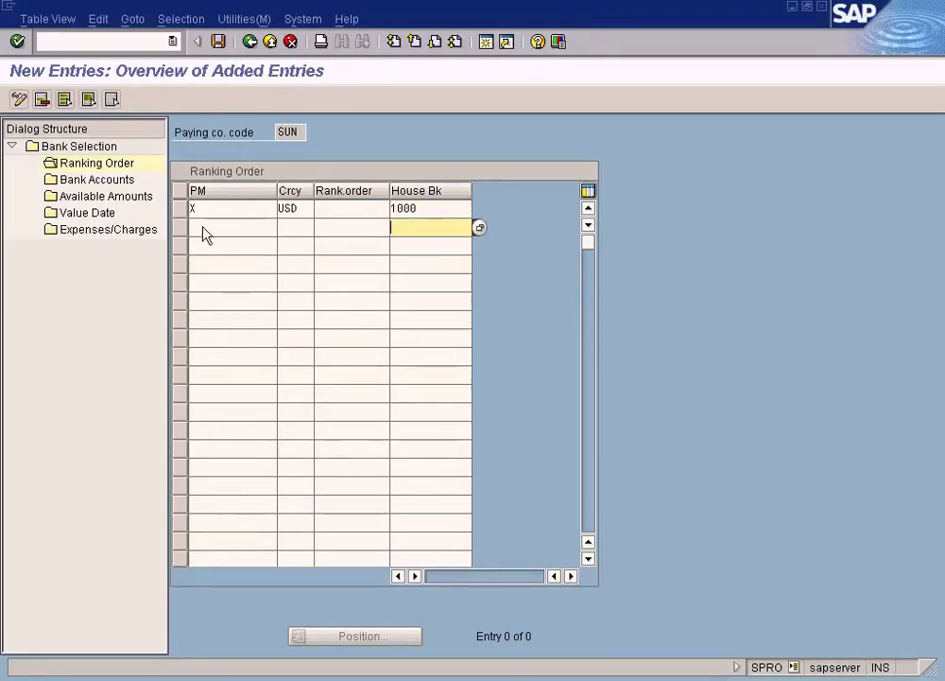
pyautogui.click(234, 237)
pyautogui.write('X')
pyautogui.click(302, 232)
pyautogui.click(342, 234)
pyautogui.click(416, 234)
pyautogui.click(416, 248)
pyautogui.click(413, 265)
pyautogui.click(413, 245)
pyautogui.click(416, 228)
pyautogui.click(418, 212)
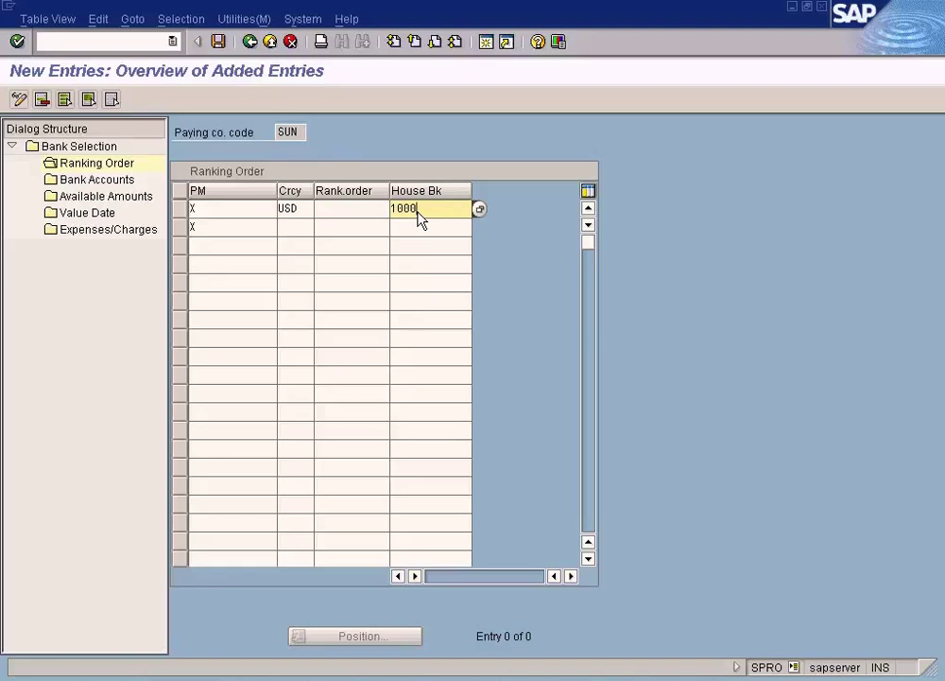
pyautogui.click(417, 229)
pyautogui.click(416, 247)
pyautogui.click(416, 265)
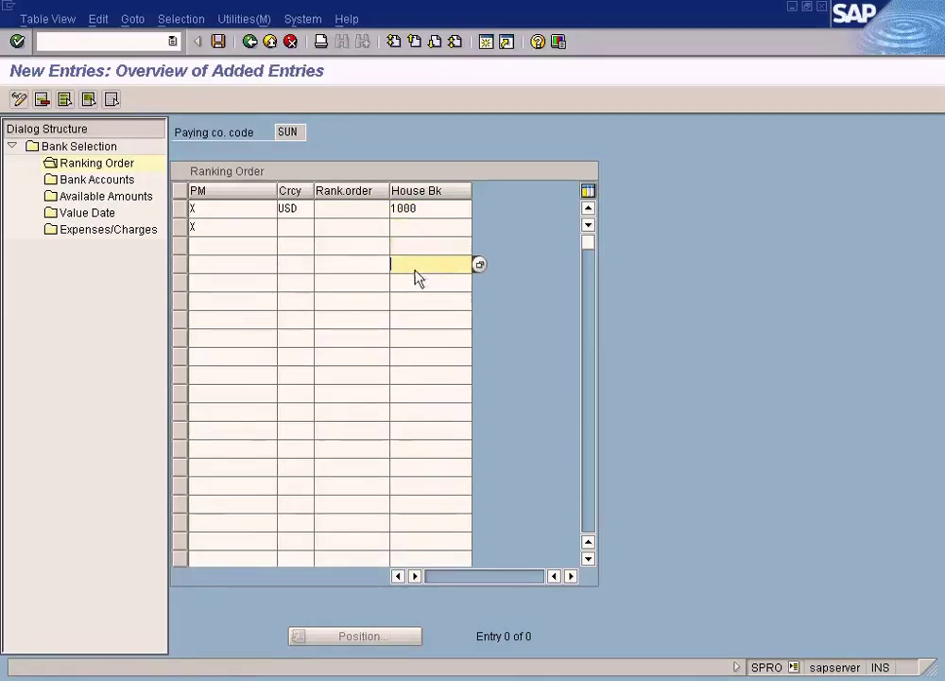
pyautogui.click(231, 263)
pyautogui.click(233, 229)
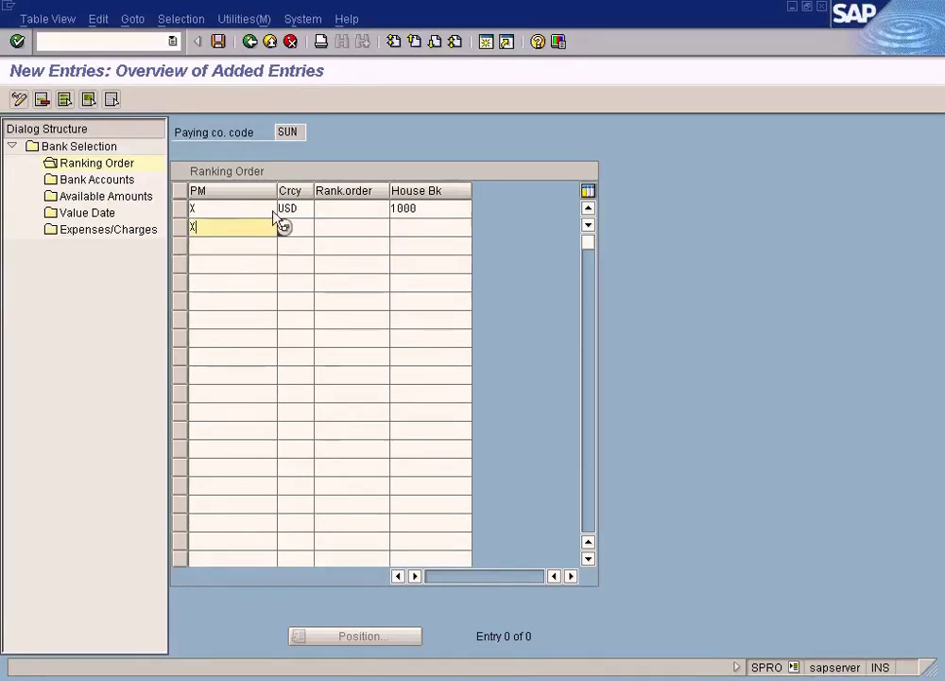
pyautogui.click(446, 211)
pyautogui.click(428, 228)
pyautogui.click(427, 248)
pyautogui.click(421, 283)
pyautogui.click(419, 264)
pyautogui.click(425, 246)
pyautogui.click(426, 228)
pyautogui.click(427, 211)
pyautogui.click(427, 229)
pyautogui.click(425, 248)
pyautogui.click(421, 264)
pyautogui.click(422, 246)
pyautogui.click(426, 211)
pyautogui.click(424, 228)
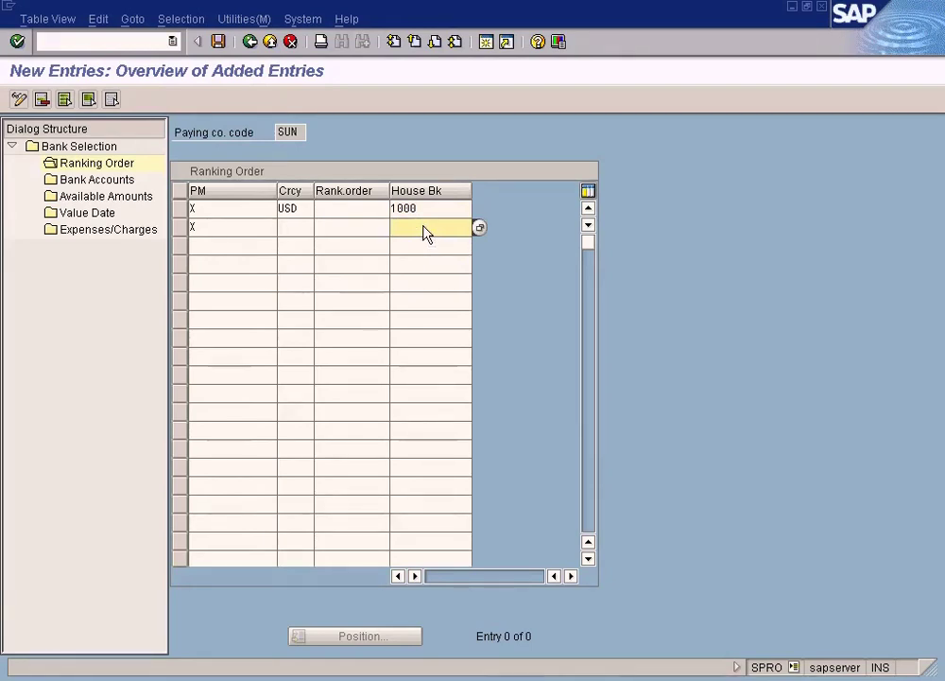
pyautogui.click(351, 209)
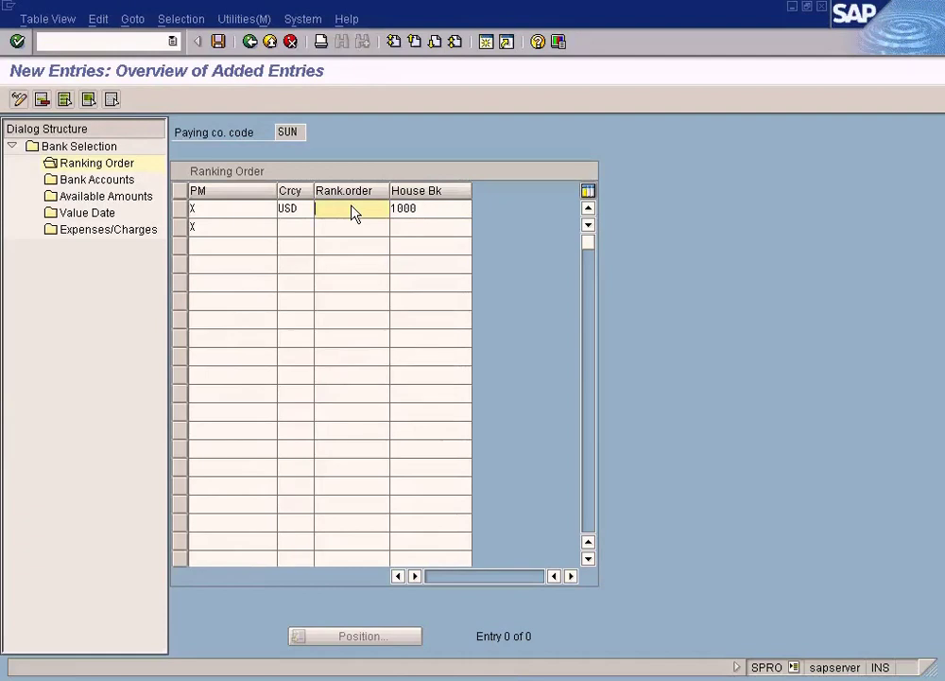
# Assign house bank 2000 to the second entry and add two payment method X entries with house banks 3000 and 4000
pyautogui.click(421, 230)
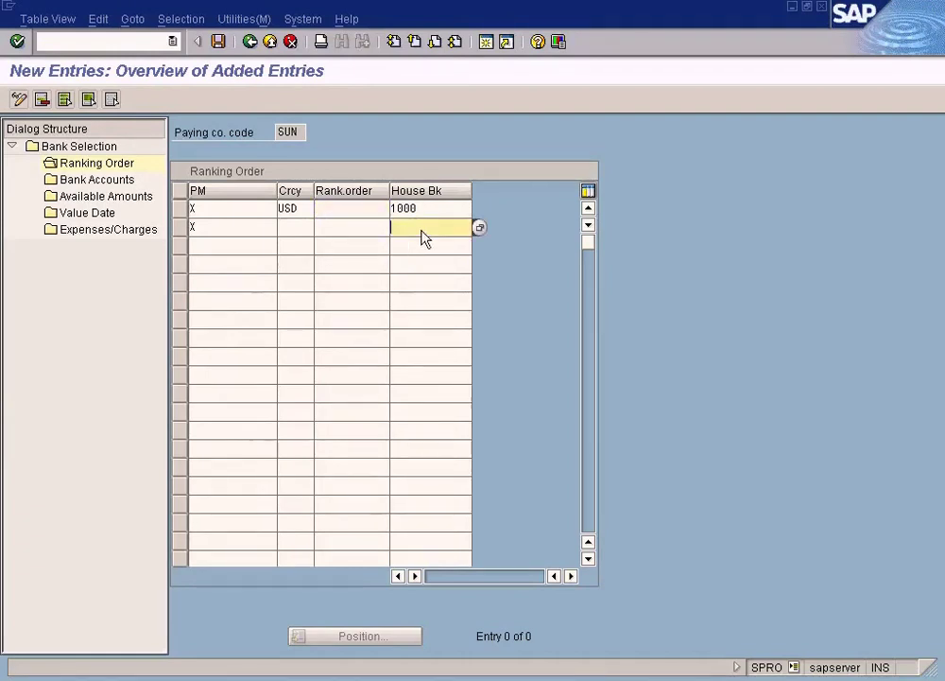
pyautogui.write('2000')
pyautogui.click(416, 247)
pyautogui.write('3000')
pyautogui.click(245, 247)
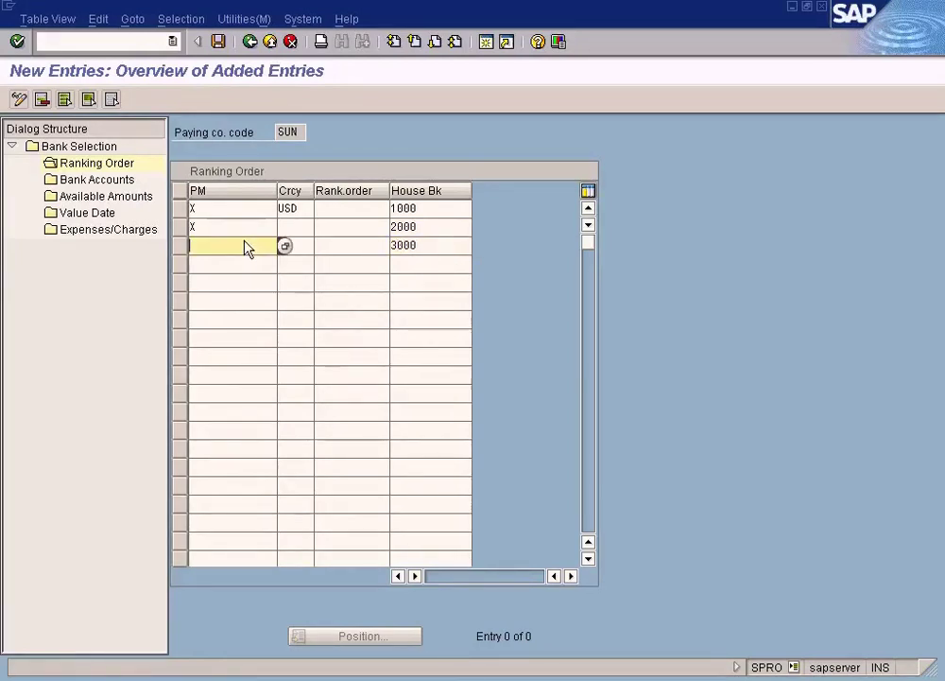
pyautogui.write('X')
pyautogui.click(230, 266)
pyautogui.write('X')
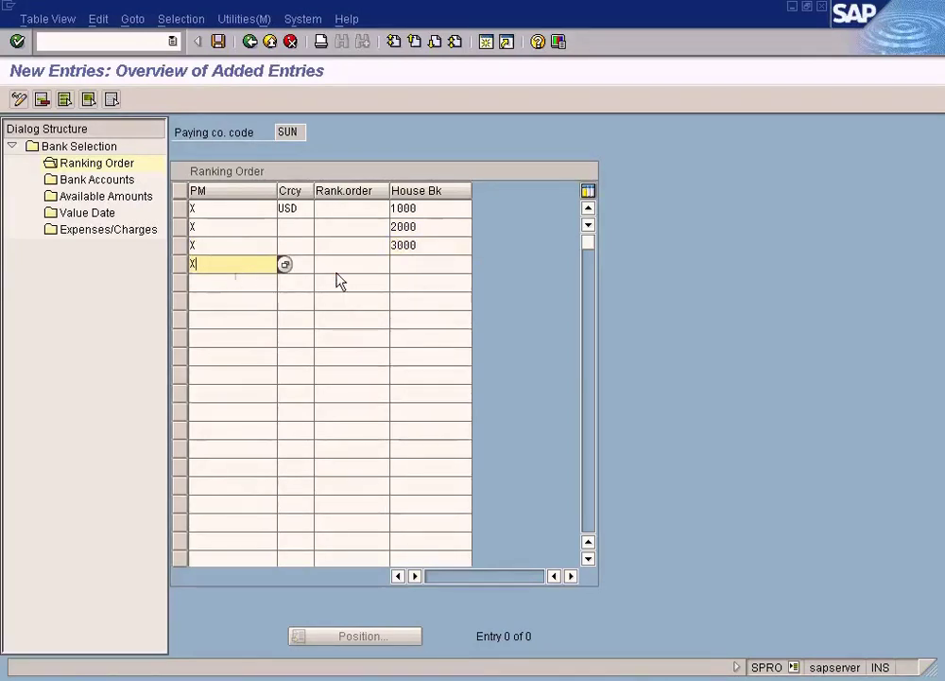
pyautogui.click(430, 272)
pyautogui.write('4000')
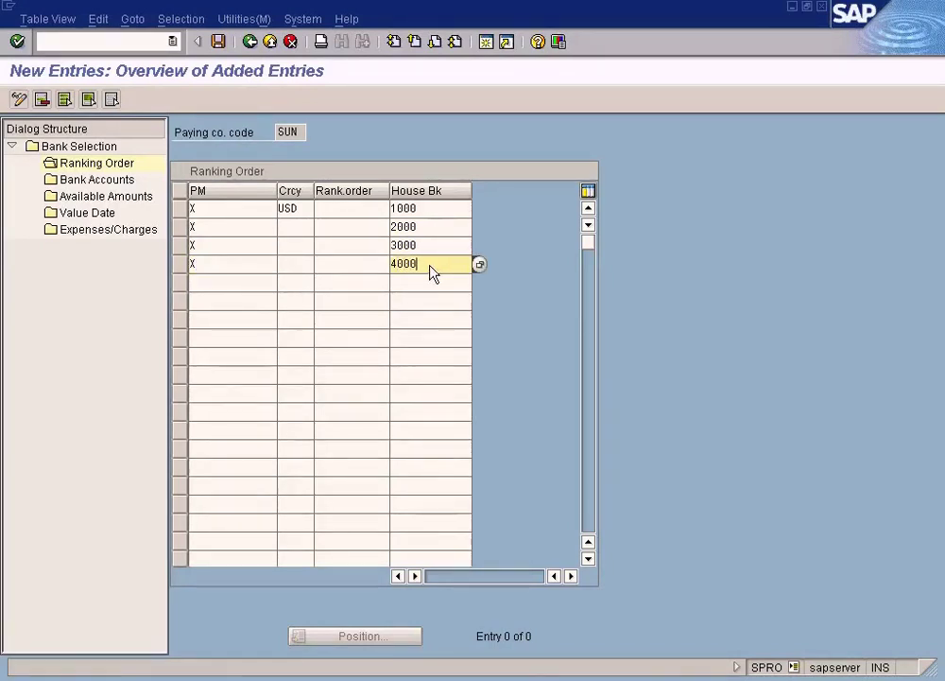
# Set ranking orders 1, 2, 3 and 4 for house banks 1000, 2000, 3000 and 4000 respectively
pyautogui.click(351, 209)
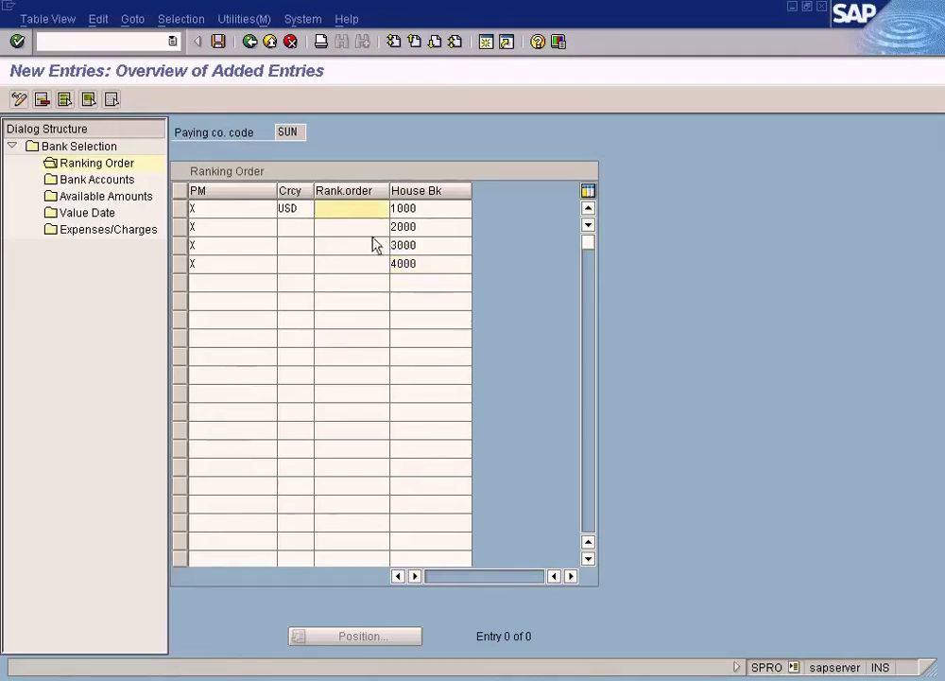
pyautogui.write('1')
pyautogui.click(358, 232)
pyautogui.write('2')
pyautogui.click(345, 249)
pyautogui.write('3')
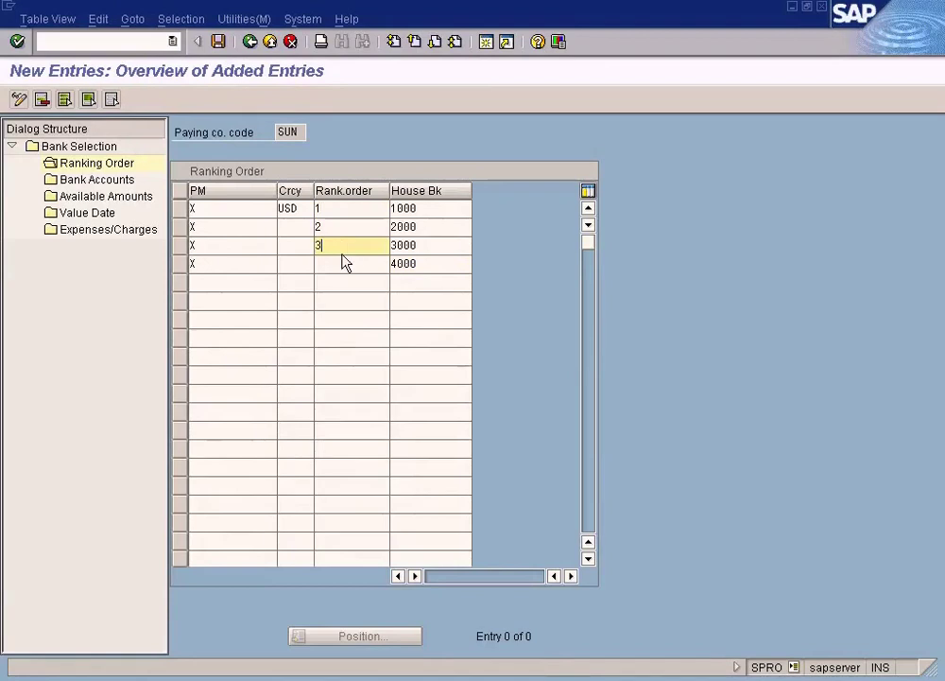
pyautogui.click(345, 263)
pyautogui.write('4')
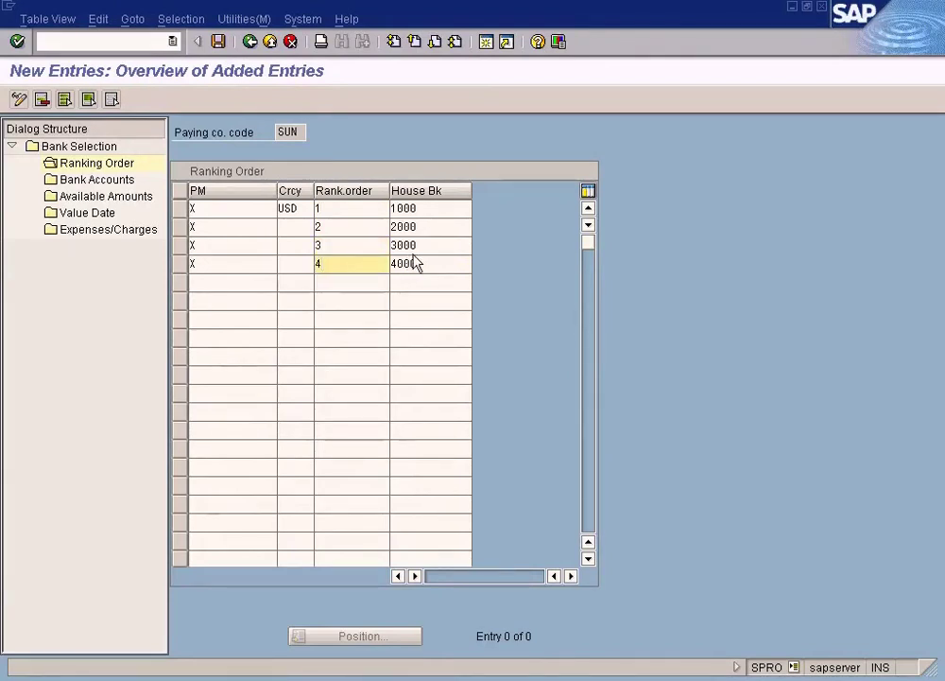
pyautogui.click(436, 208)
pyautogui.click(434, 230)
pyautogui.click(430, 246)
pyautogui.click(430, 262)
pyautogui.click(432, 231)
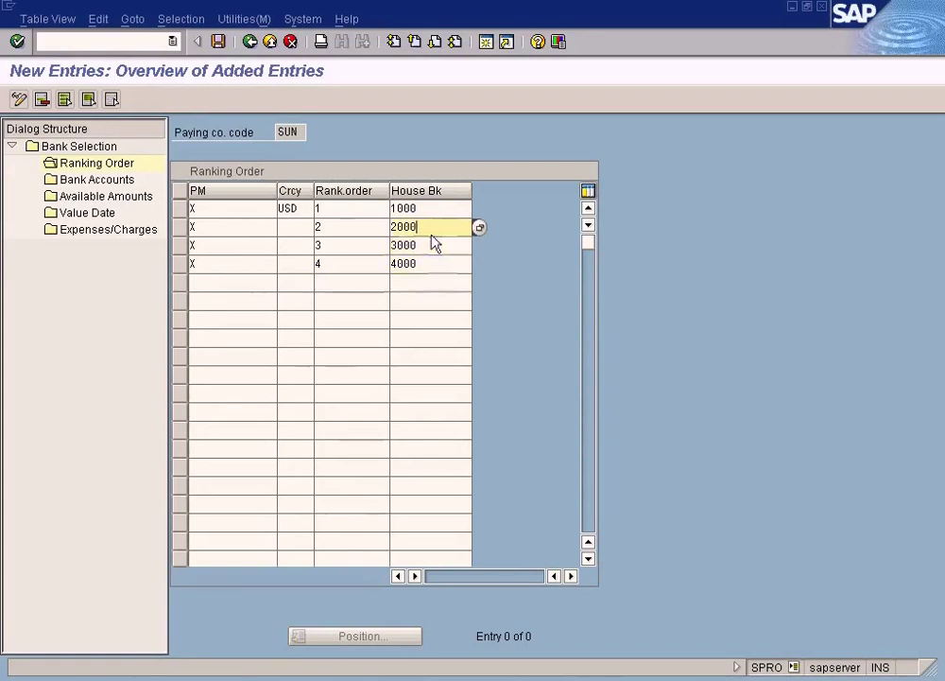
pyautogui.click(432, 210)
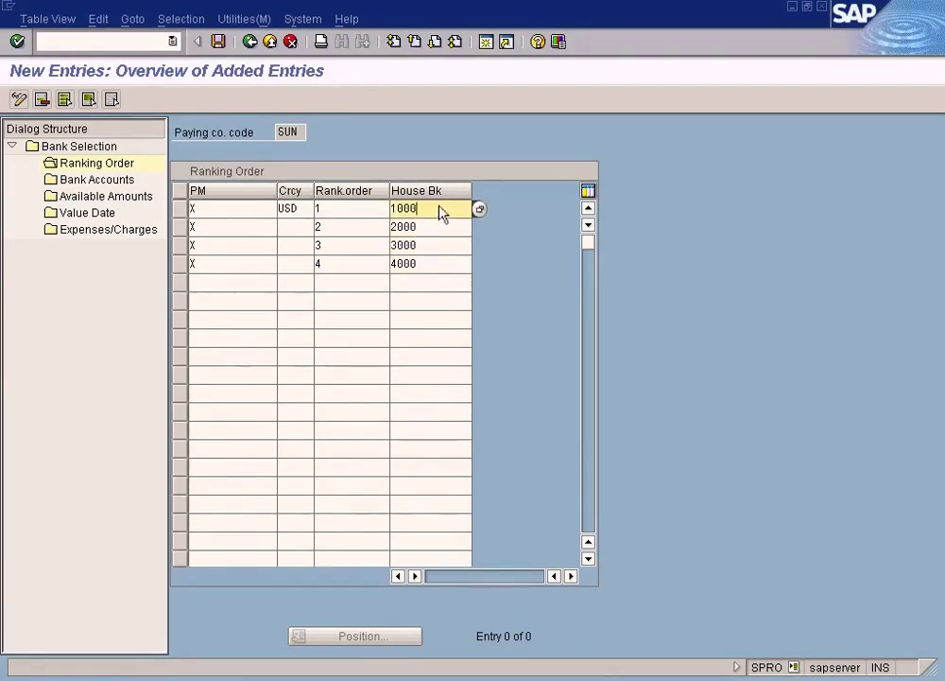
pyautogui.moveTo(439, 212); pyautogui.dragTo(364, 209)
pyautogui.click(406, 227)
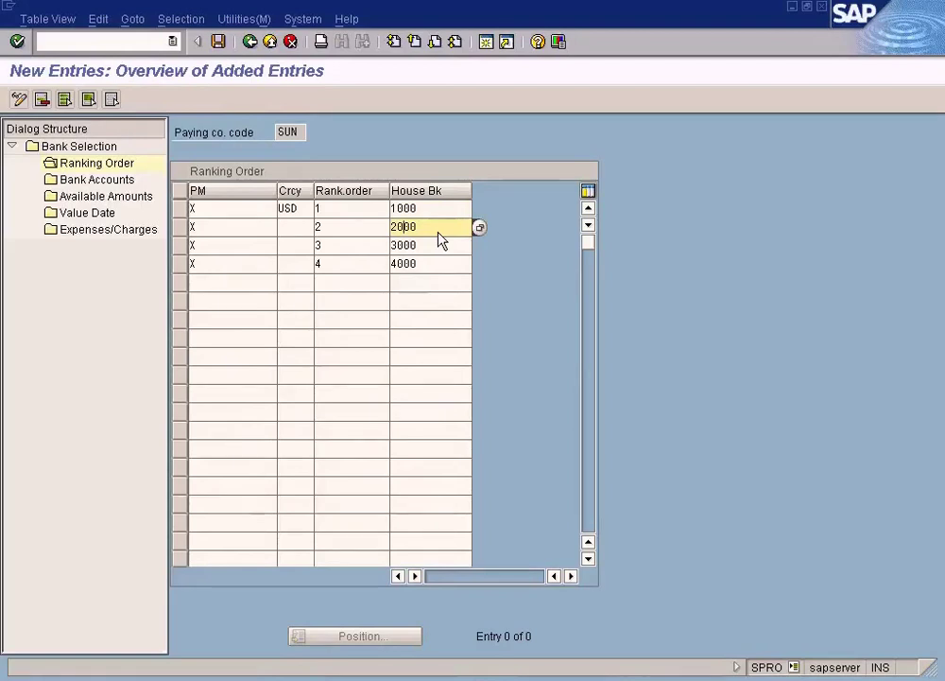
pyautogui.click(427, 247)
pyautogui.click(421, 265)
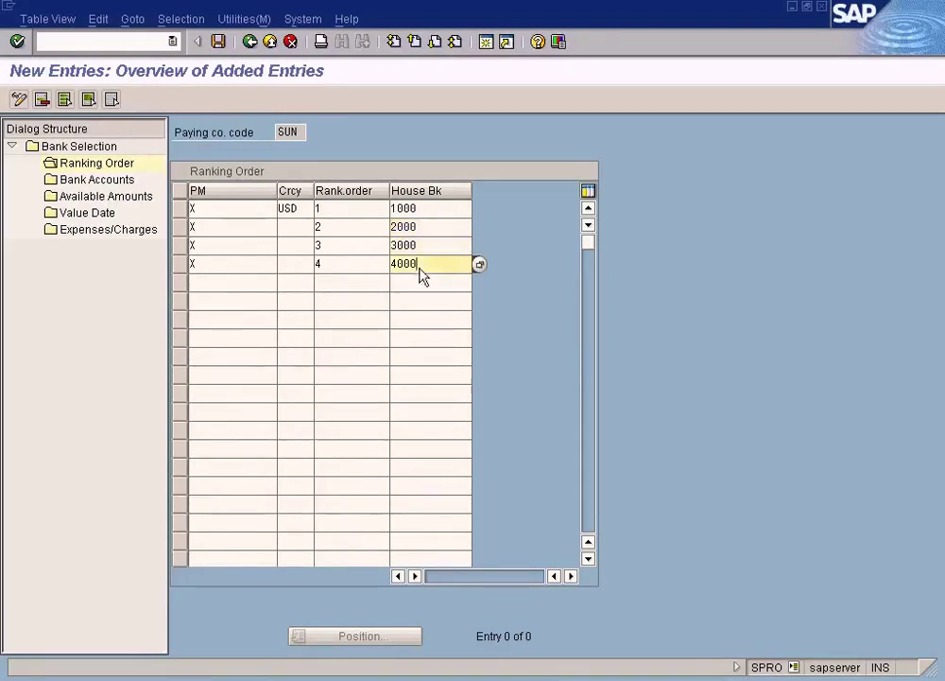
# Reverse the bank priority by setting ranking orders 4, 3, 2 and 1 for house banks 1000, 2000, 3000 and 4000
pyautogui.doubleClick(335, 265)
pyautogui.write('1')
pyautogui.doubleClick(321, 227)
pyautogui.write('3')
pyautogui.doubleClick(320, 247)
pyautogui.write('2')
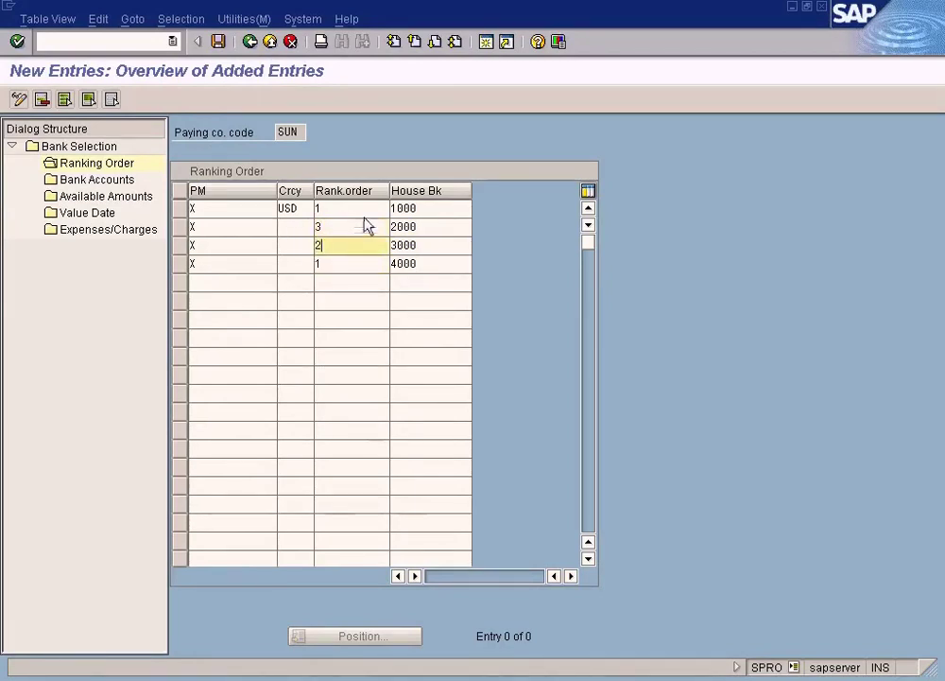
pyautogui.doubleClick(319, 209)
pyautogui.write('4')
pyautogui.click(430, 212)
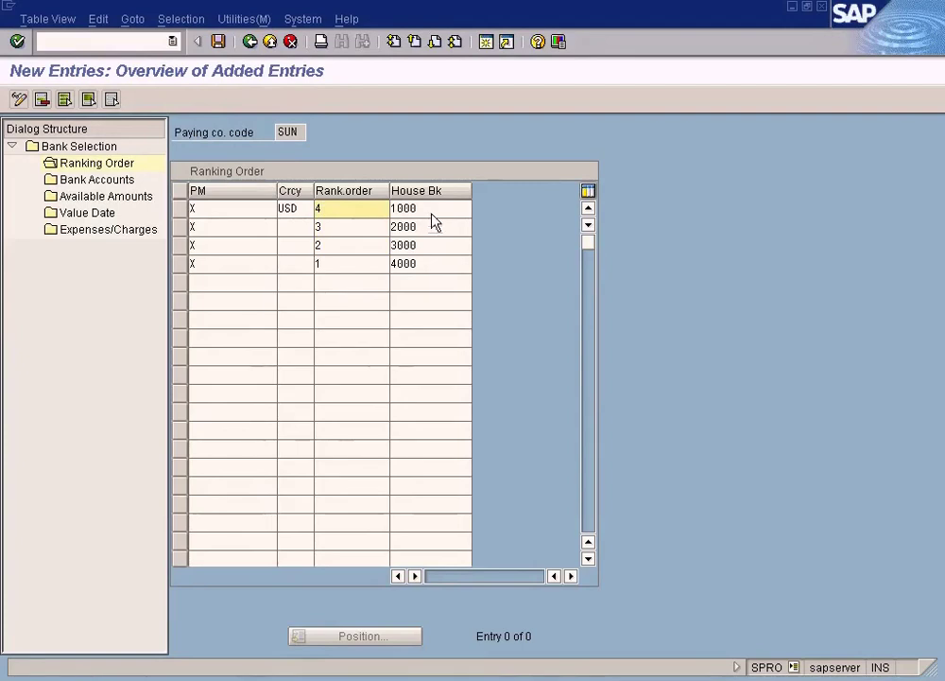
pyautogui.click(420, 247)
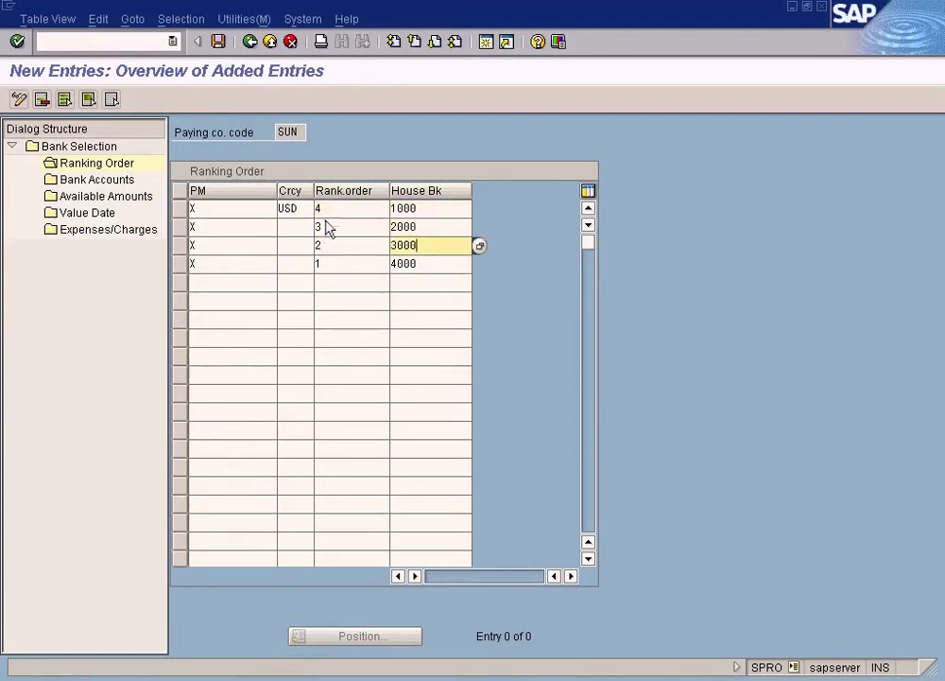
pyautogui.click(369, 265)
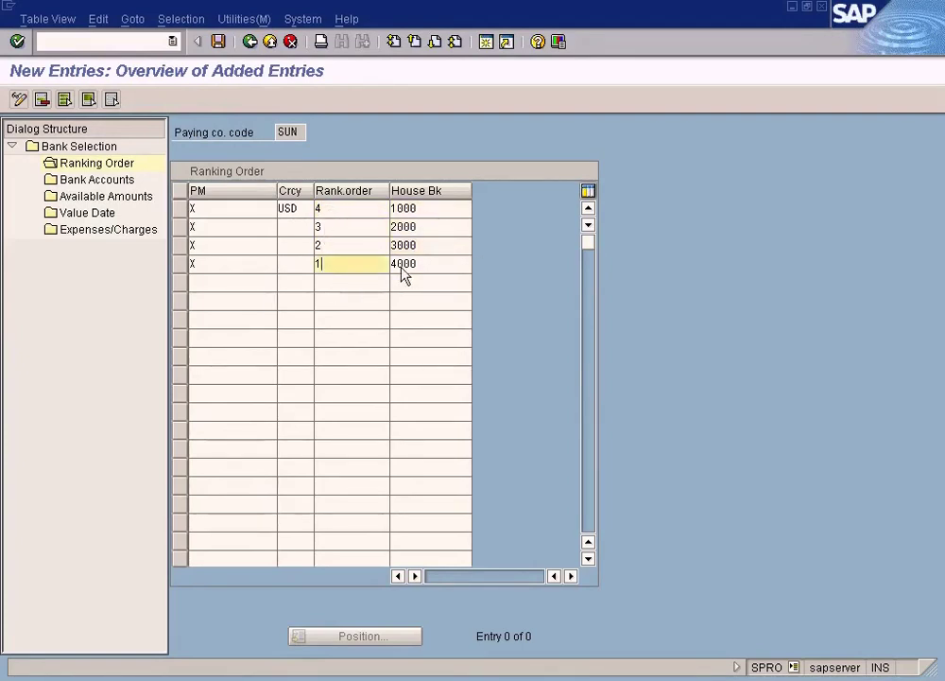
pyautogui.click(421, 268)
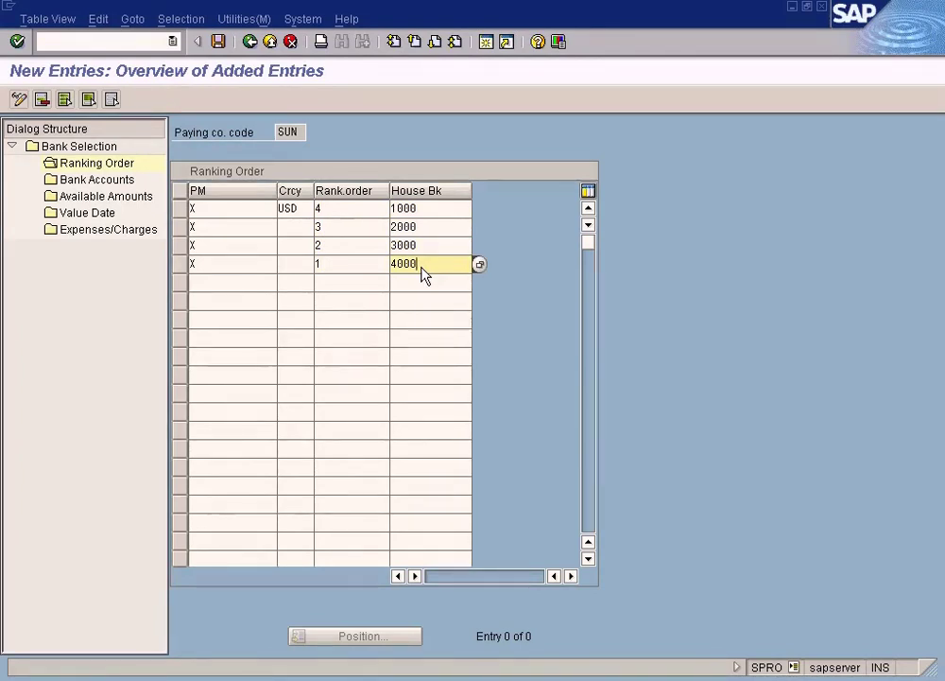
pyautogui.moveTo(430, 271); pyautogui.dragTo(369, 270)
pyautogui.click(420, 249)
pyautogui.click(341, 248)
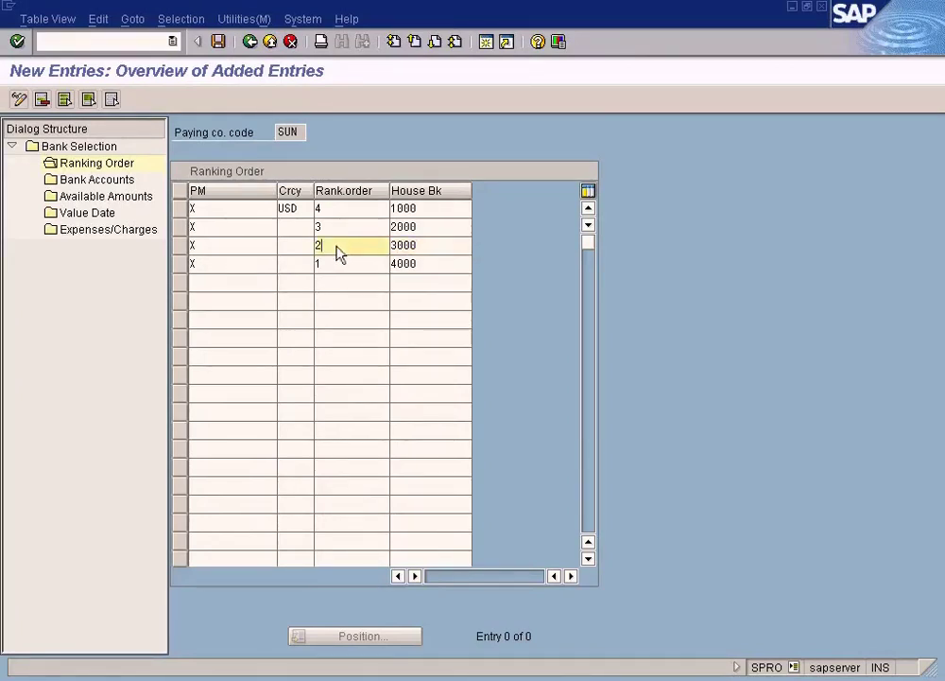
# Change the ranking order to 3 for house bank 3000 and 2 for house bank 2000
pyautogui.press('BackSpace')
pyautogui.write('3')
pyautogui.moveTo(335, 228); pyautogui.dragTo(312, 233)
pyautogui.write('2')
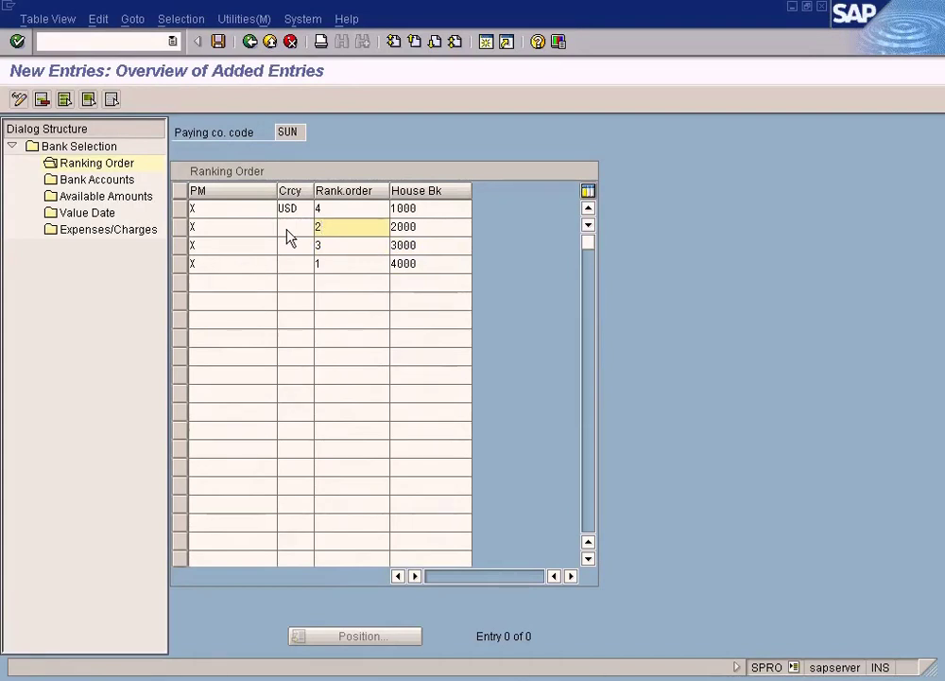
pyautogui.click(410, 266)
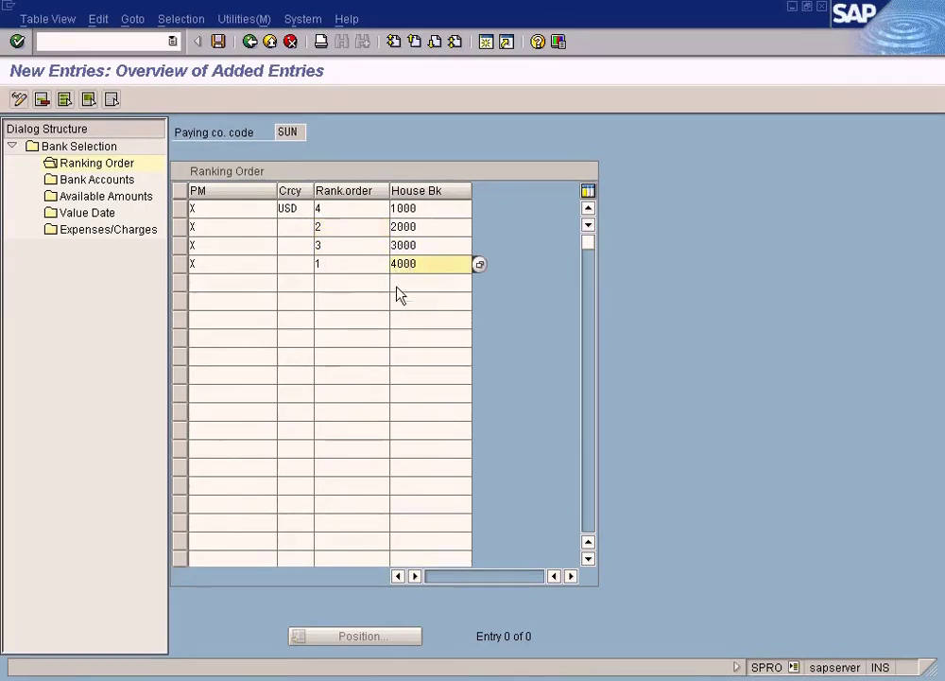
pyautogui.click(412, 227)
pyautogui.click(409, 247)
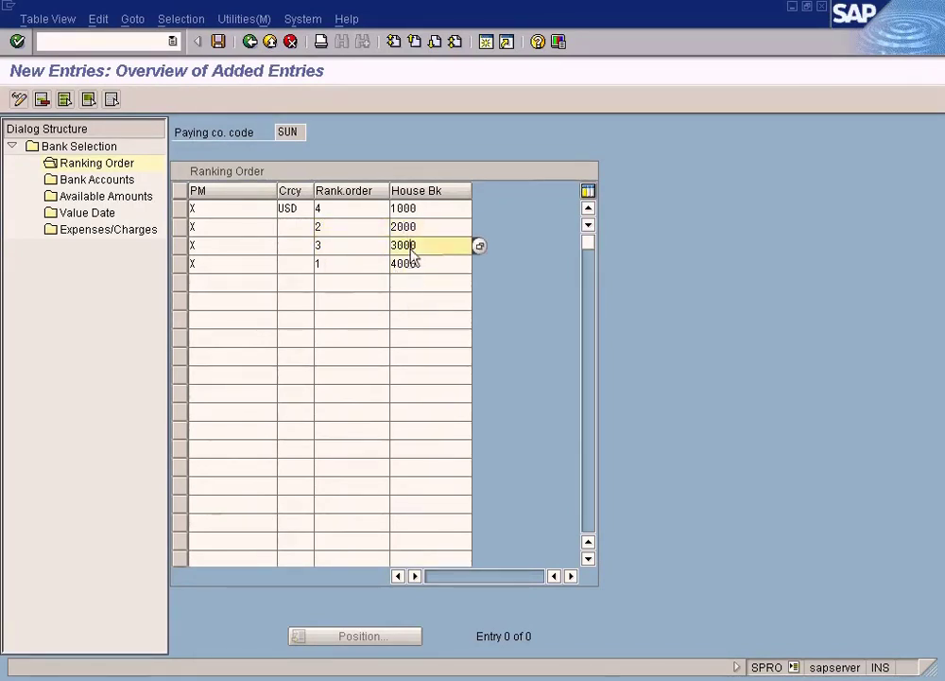
pyautogui.click(413, 210)
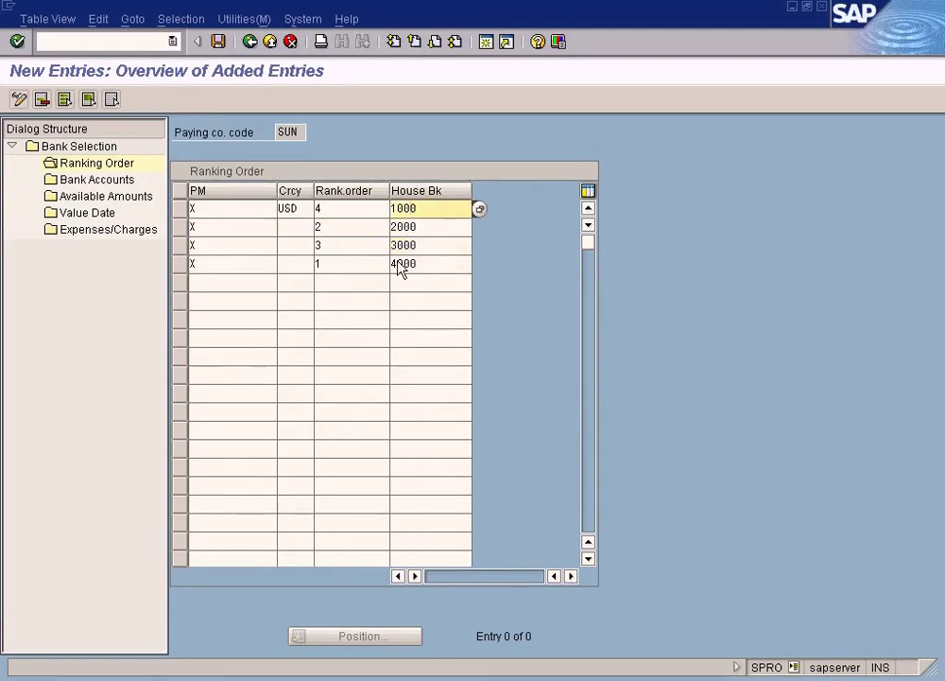
# Clear the house bank, payment method and ranking order from the entry for house bank 4000
pyautogui.doubleClick(432, 264)
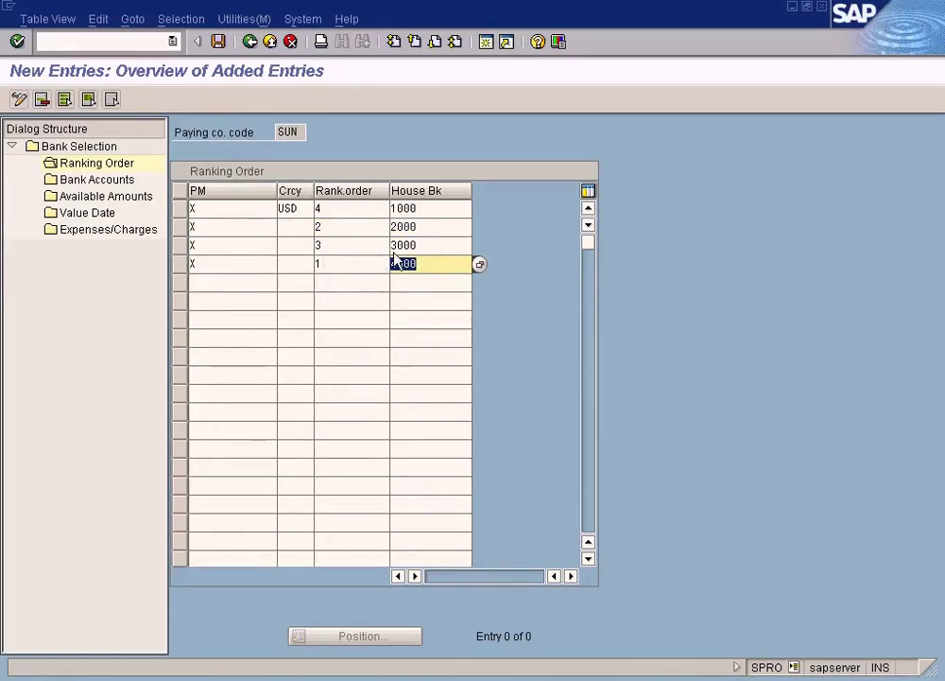
pyautogui.press('Delete')
pyautogui.click(192, 263)
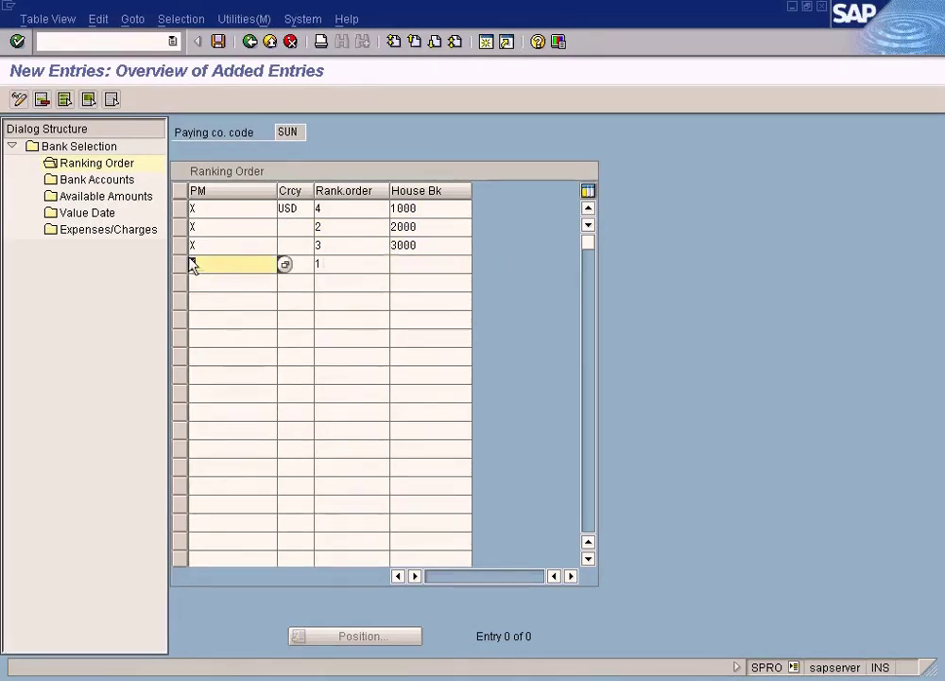
pyautogui.moveTo(322, 265); pyautogui.dragTo(309, 266)
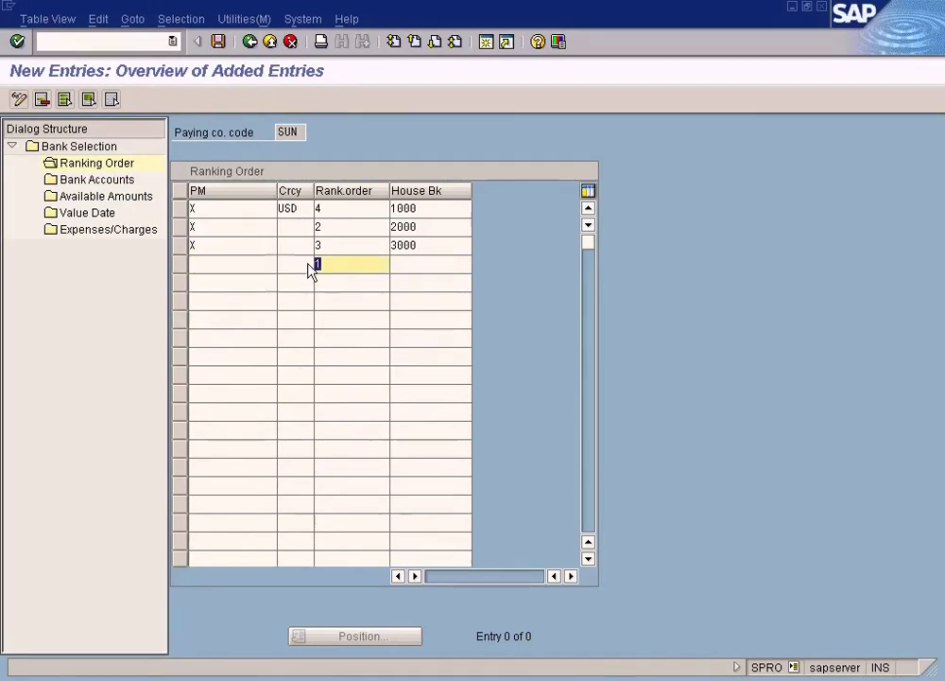
pyautogui.press('Delete')
# Clear the house bank, payment method and ranking order from the entries for house banks 2000 and 3000
pyautogui.click(438, 232)
pyautogui.moveTo(437, 235); pyautogui.dragTo(380, 239)
pyautogui.press('Delete')
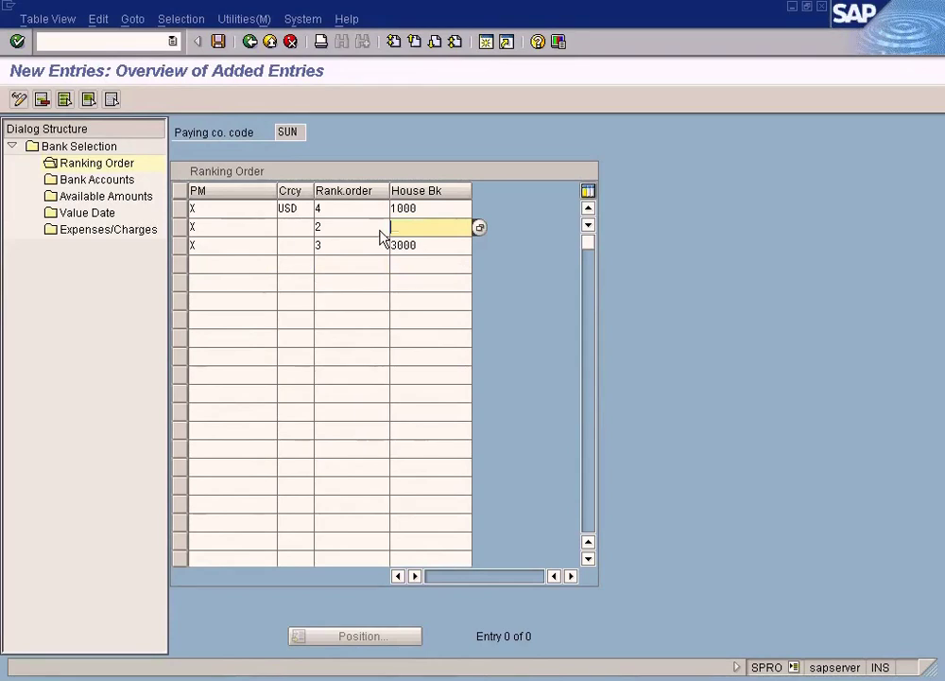
pyautogui.click(437, 248)
pyautogui.moveTo(438, 249); pyautogui.dragTo(373, 252)
pyautogui.press('Delete')
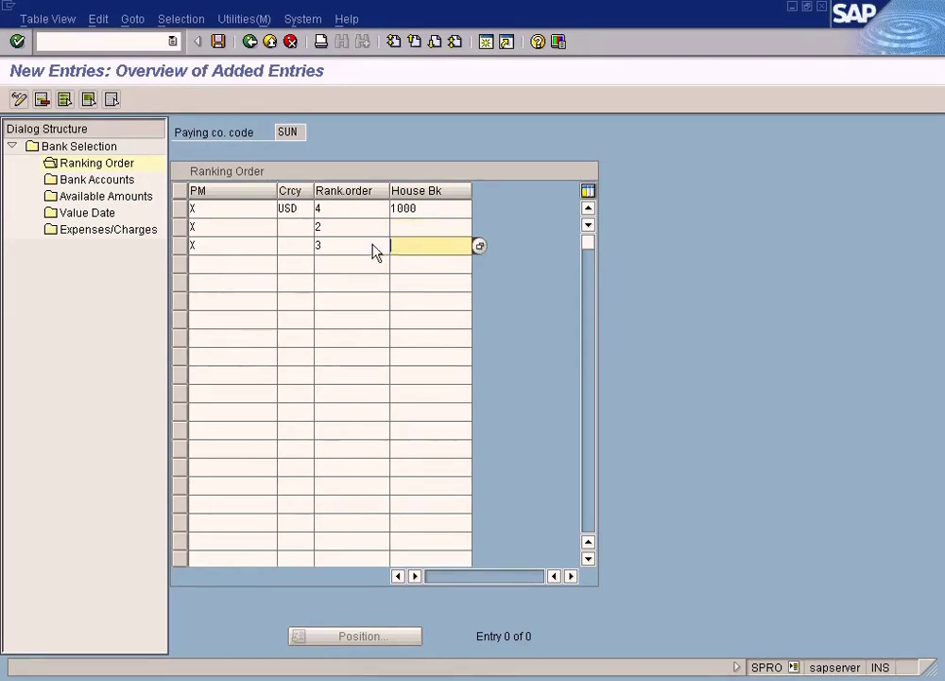
pyautogui.moveTo(218, 251); pyautogui.dragTo(146, 229)
pyautogui.press('Delete')
pyautogui.press('Tab')
pyautogui.press('Tab')
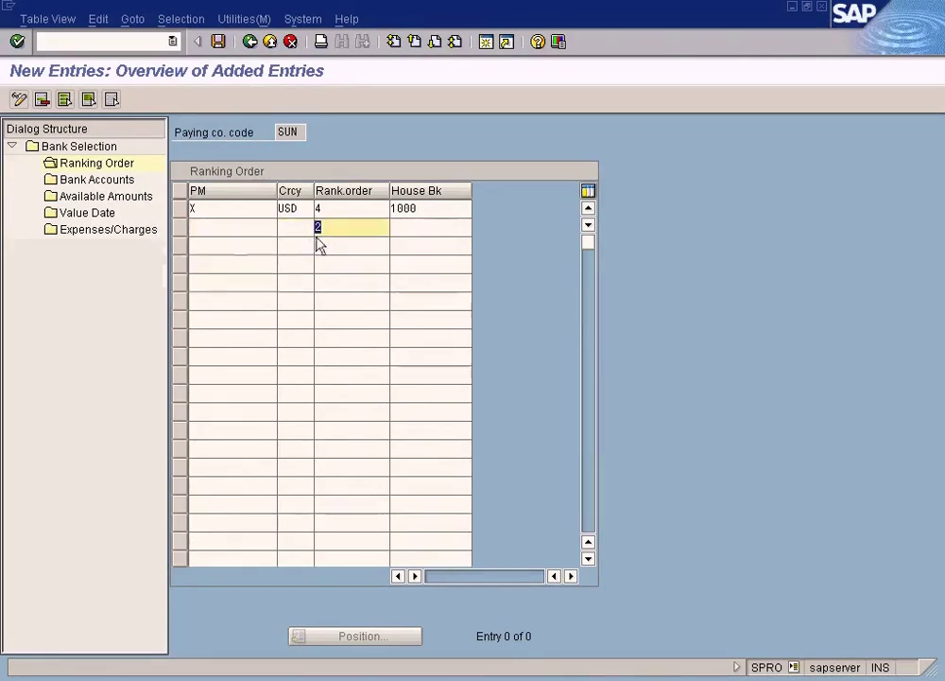
pyautogui.press('Delete')
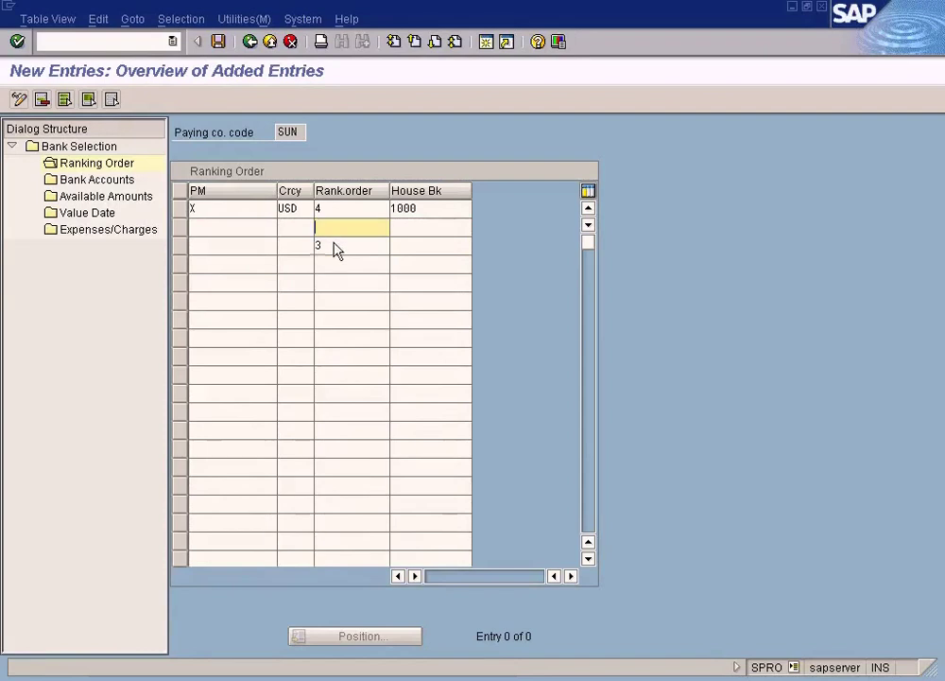
pyautogui.moveTo(334, 245); pyautogui.dragTo(307, 245)
pyautogui.press('Delete')
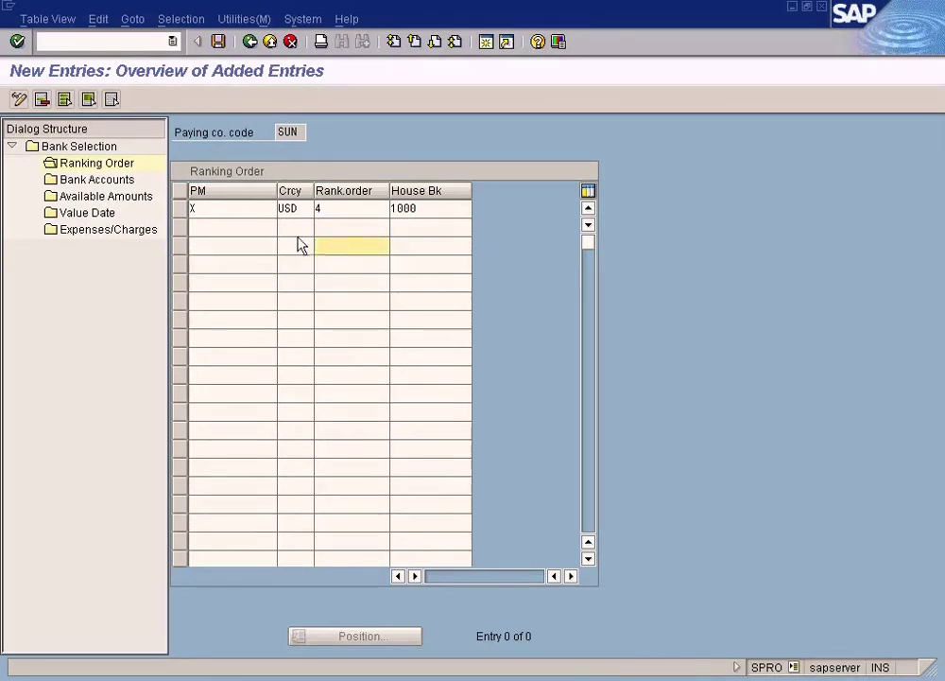
# Set the ranking order of house bank 1000 to 1 and try to open the bank accounts view
pyautogui.click(316, 209)
pyautogui.press('Tab')
pyautogui.moveTo(385, 219); pyautogui.dragTo(287, 217)
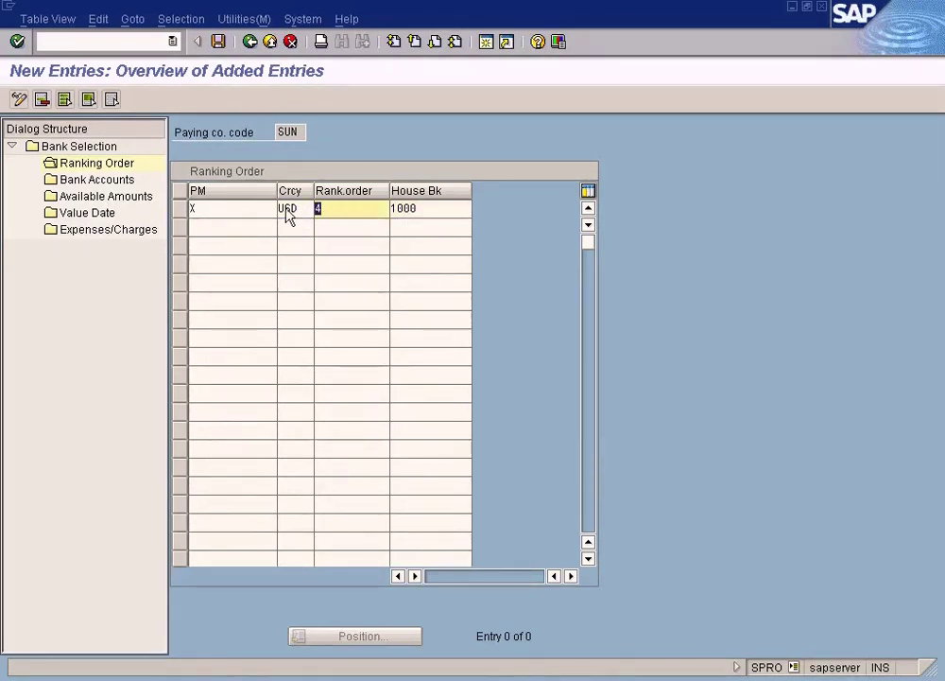
pyautogui.write('1')
pyautogui.doubleClick(122, 182)
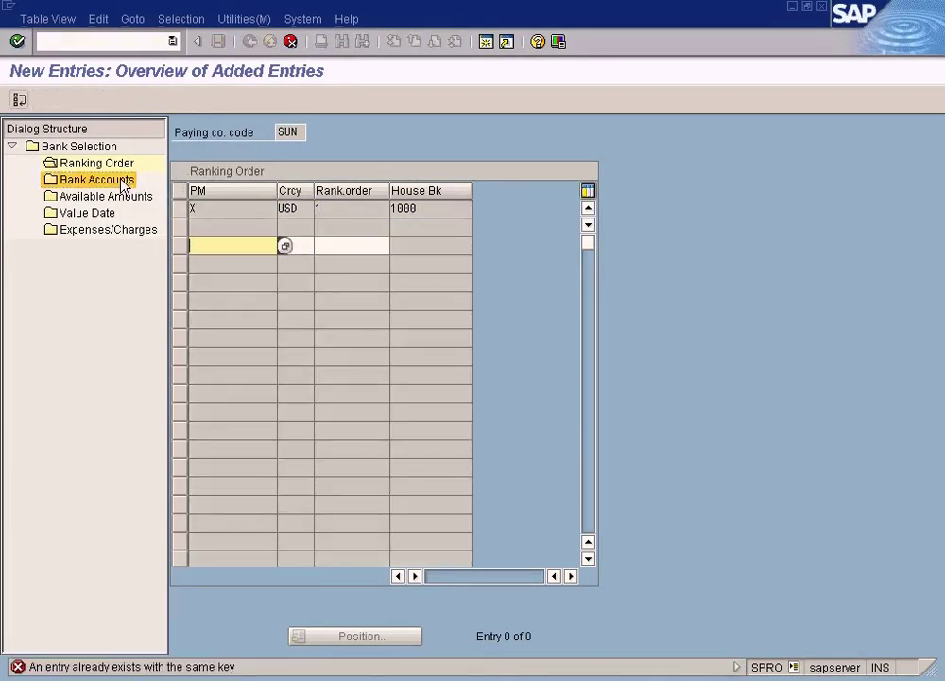
# Discard the invalid blank third entry and save the ranking order data
pyautogui.click(313, 245)
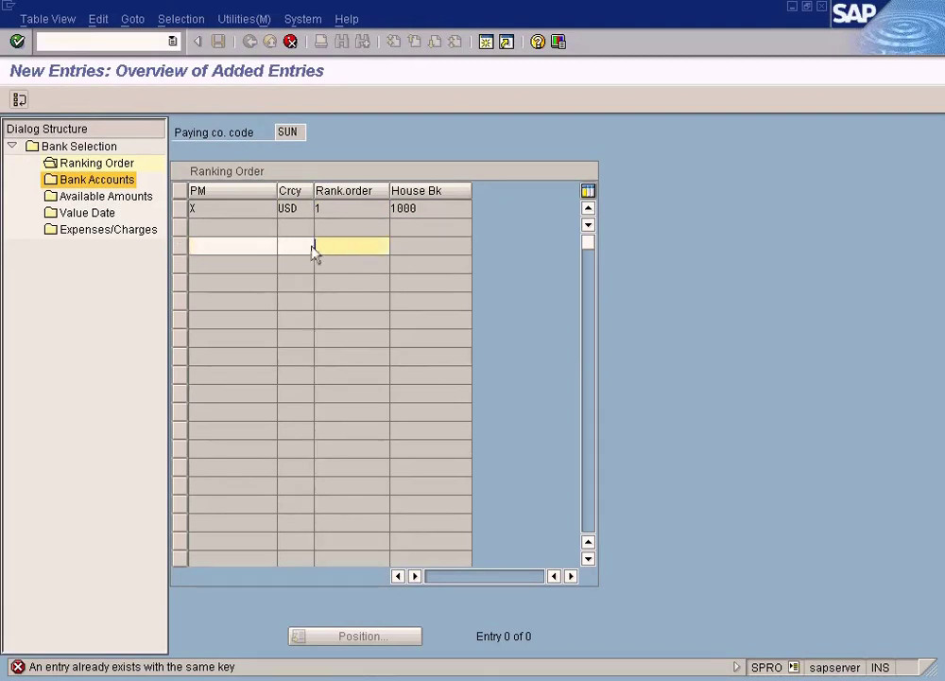
pyautogui.click(244, 253)
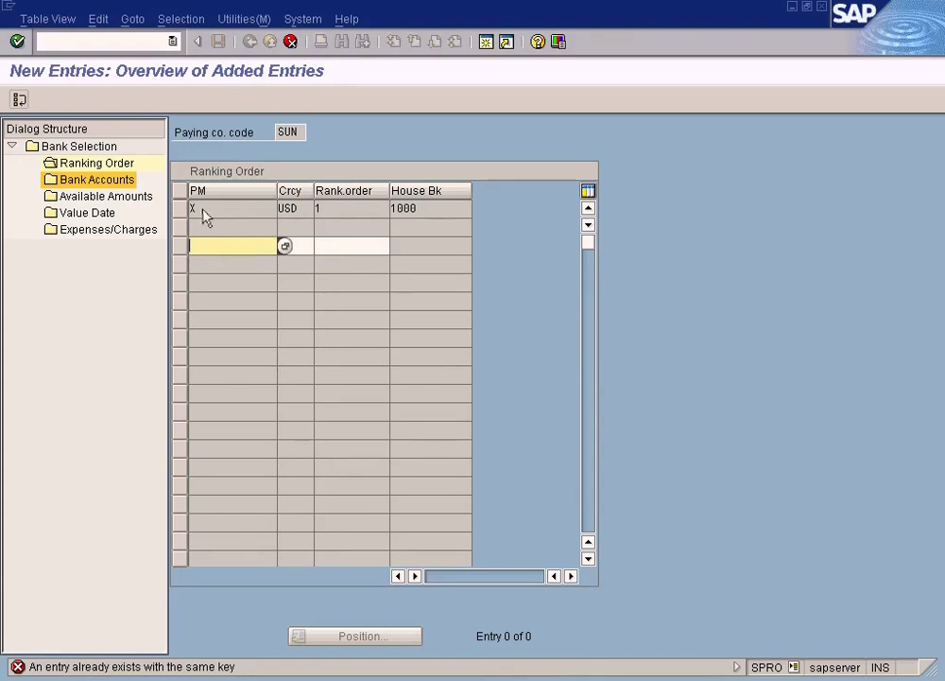
pyautogui.click(333, 250)
pyautogui.click(290, 42)
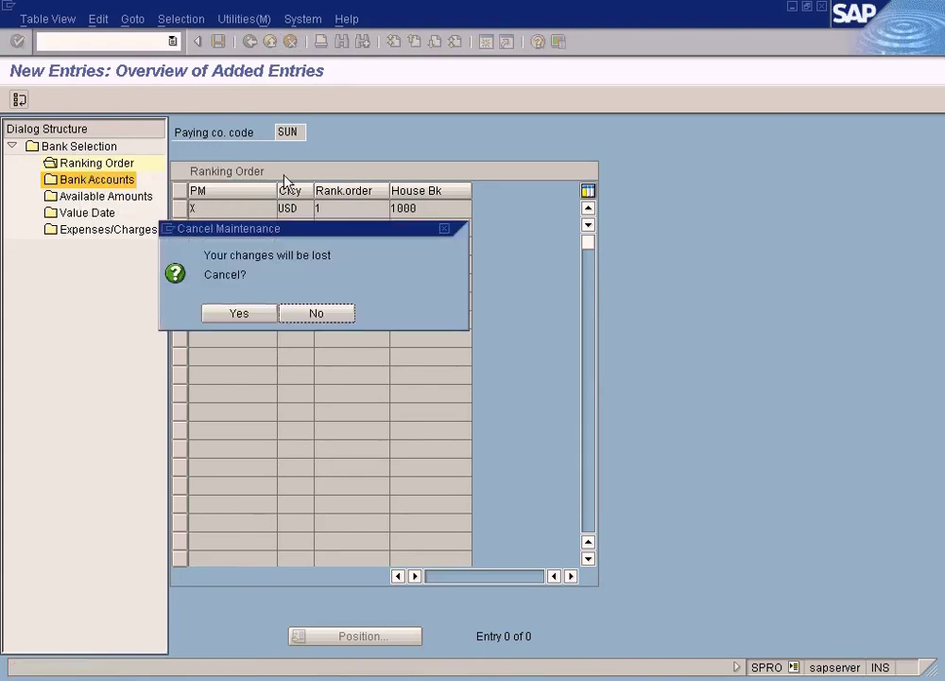
pyautogui.click(261, 321)
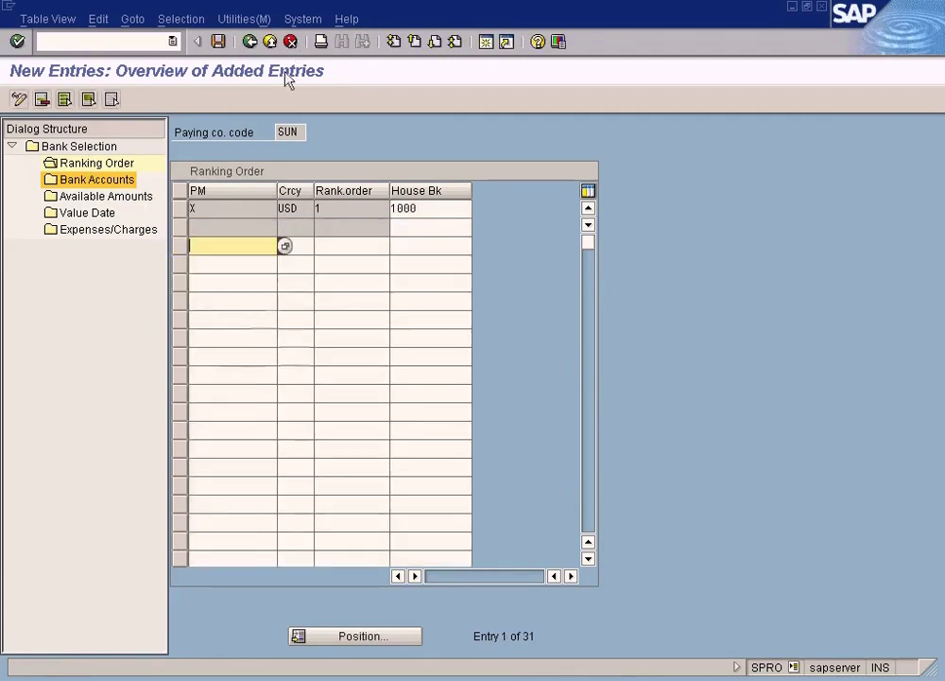
pyautogui.click(218, 42)
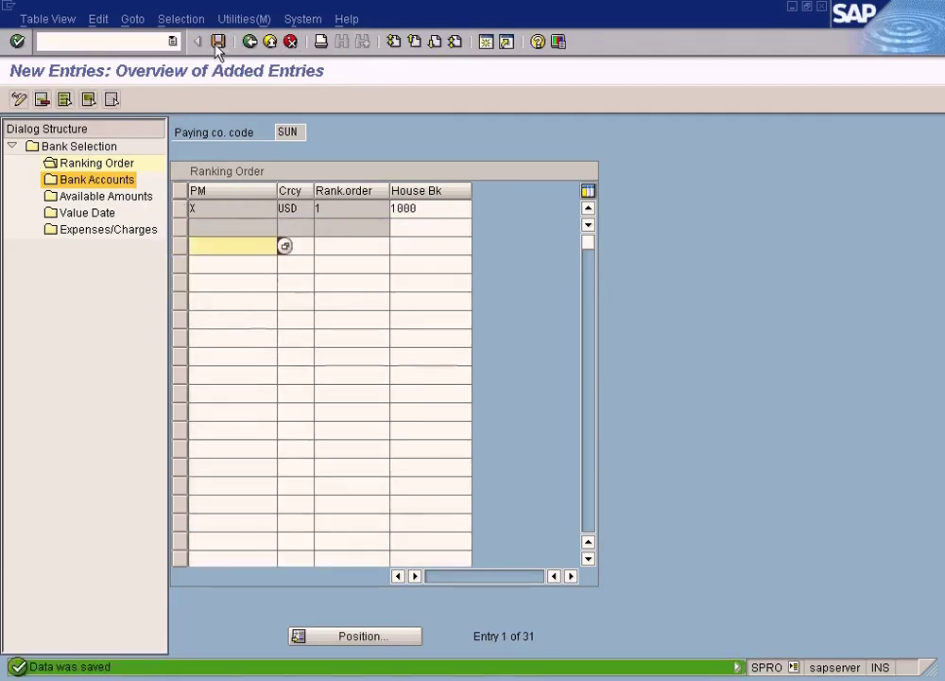
# Delete the blank second ranking order entry and save the table
pyautogui.click(427, 231)
pyautogui.click(180, 228)
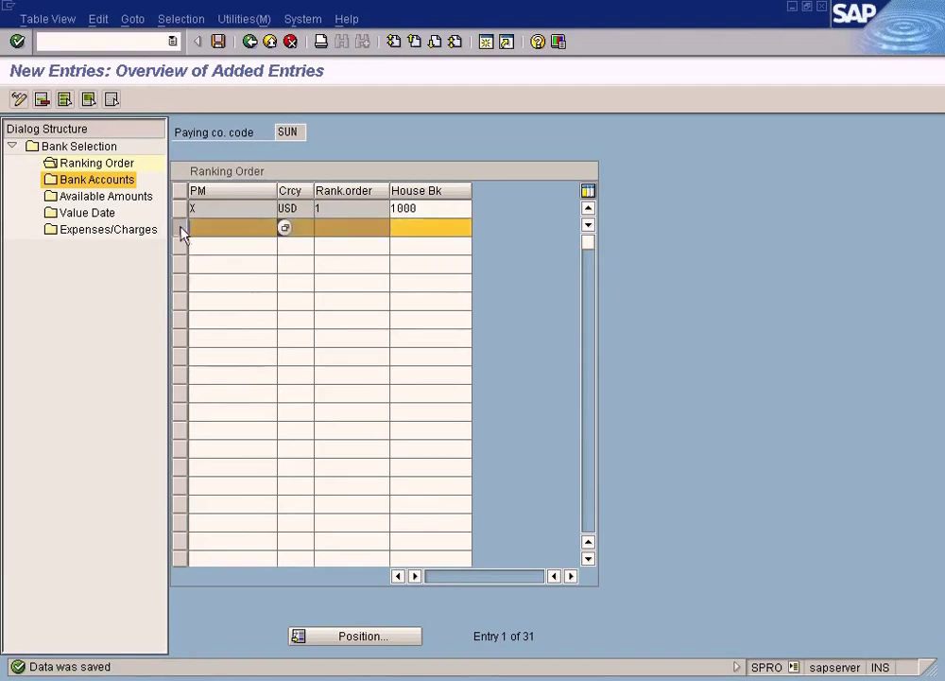
pyautogui.click(42, 99)
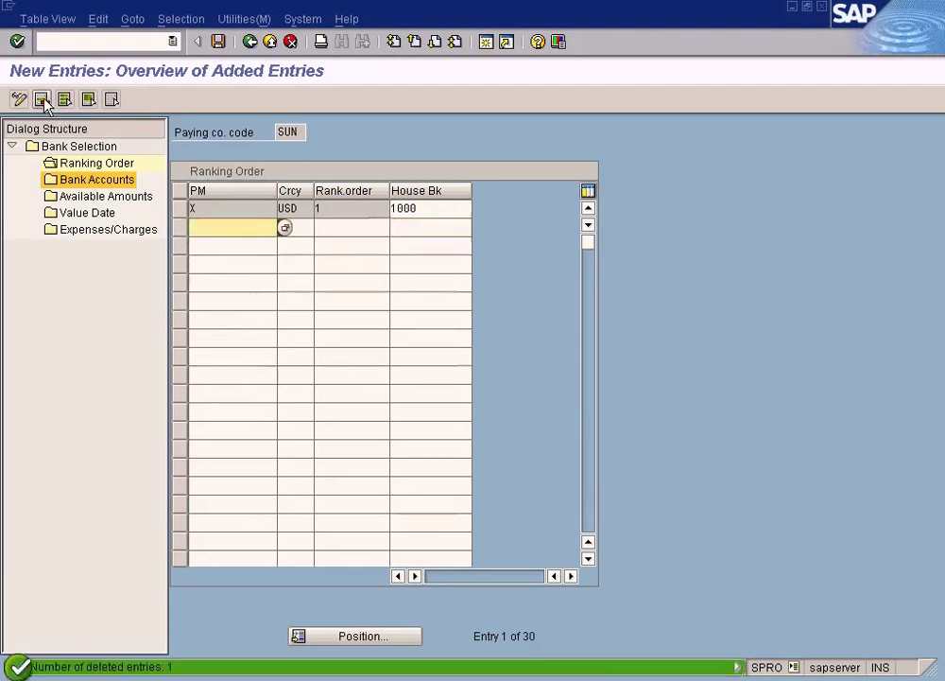
pyautogui.click(219, 42)
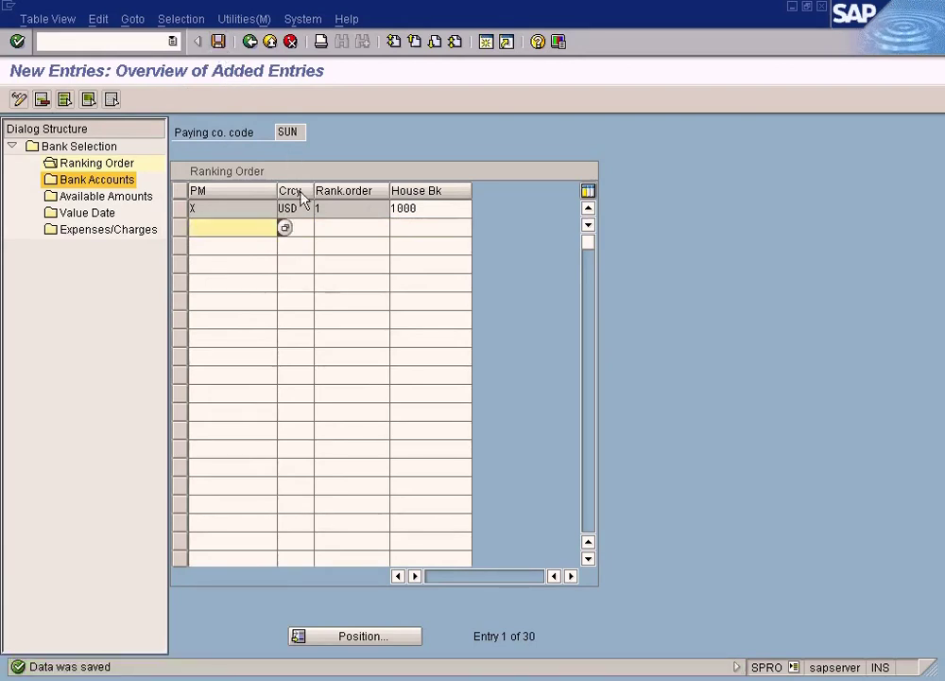
# Select the ranking order entry for house bank 1000 and open the bank accounts view for SUN
pyautogui.click(422, 209)
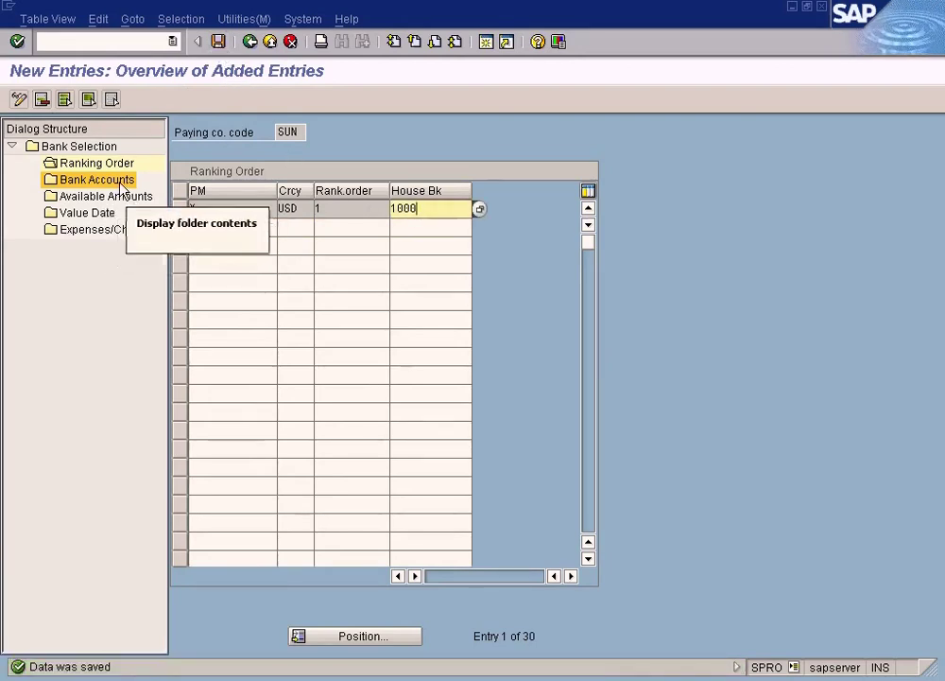
pyautogui.click(179, 209)
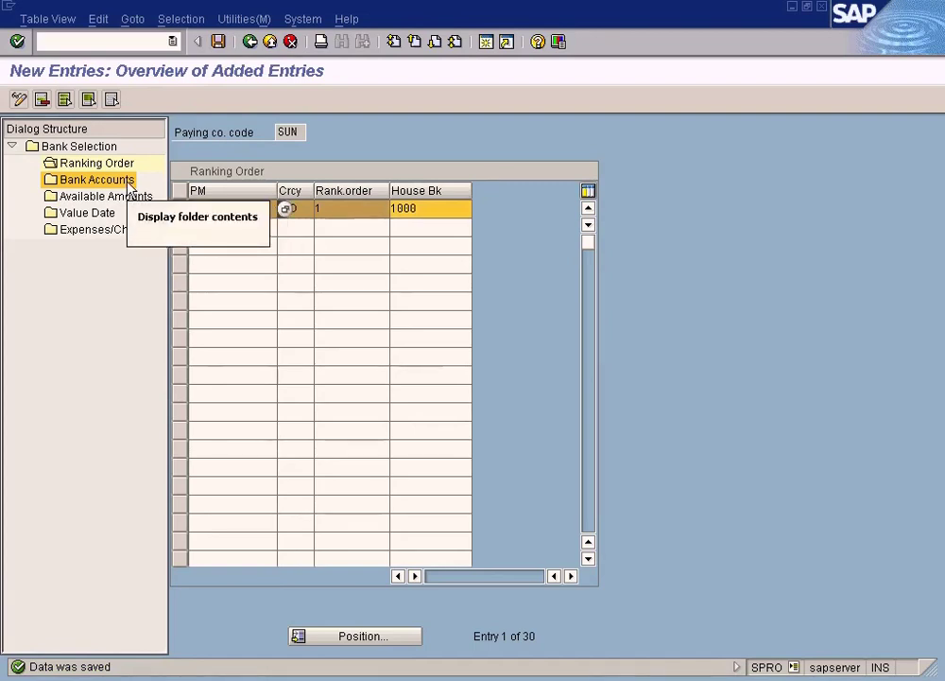
pyautogui.doubleClick(97, 180)
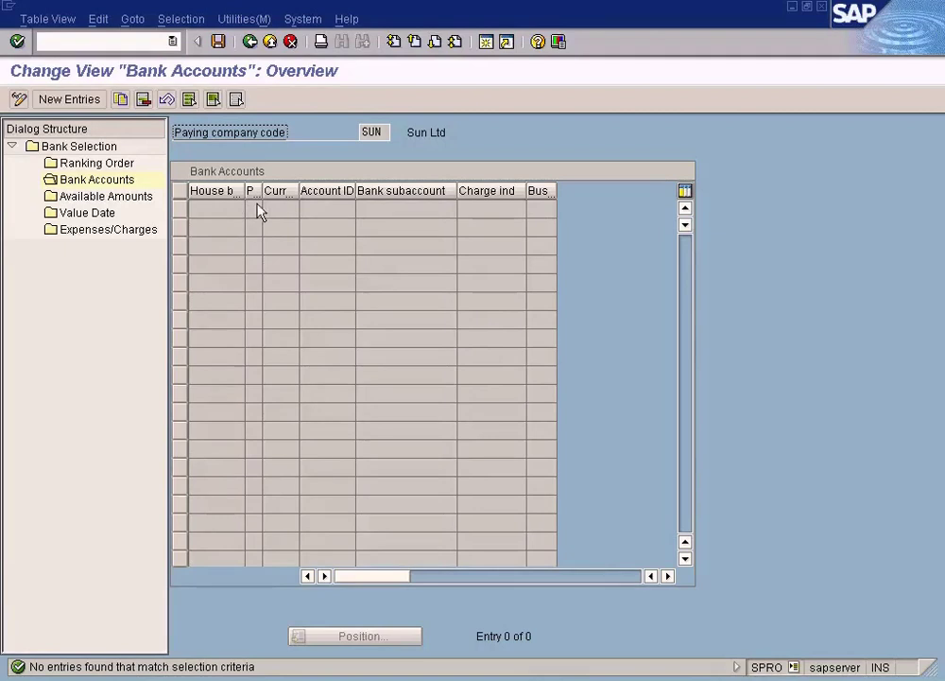
# Widen the payment method, business area, house bank and currency columns of the bank accounts table
pyautogui.moveTo(263, 199); pyautogui.dragTo(302, 203)
pyautogui.moveTo(596, 197); pyautogui.dragTo(630, 201)
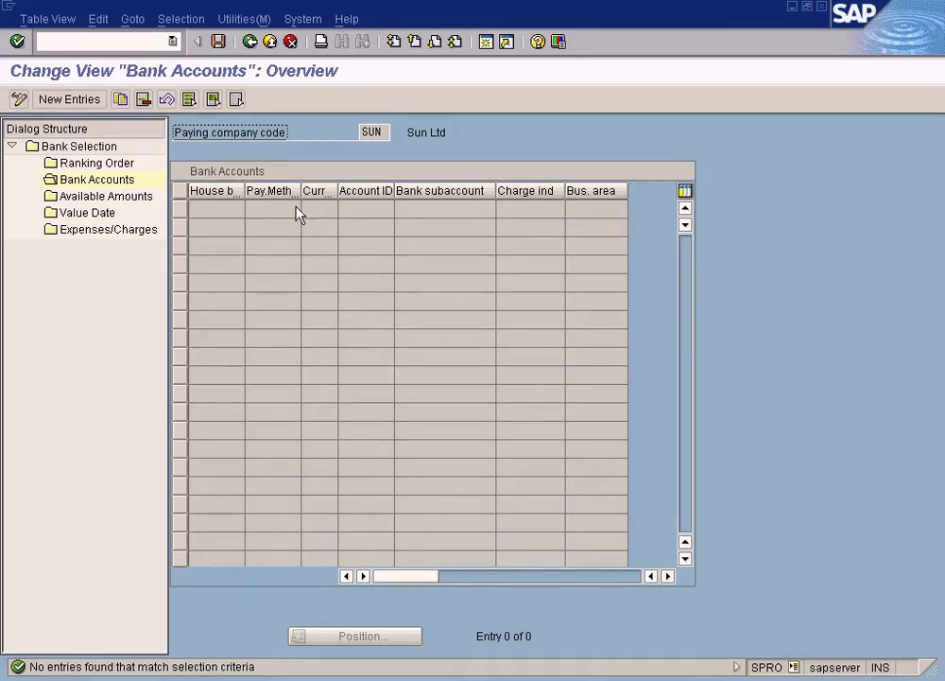
pyautogui.moveTo(245, 201); pyautogui.dragTo(253, 197)
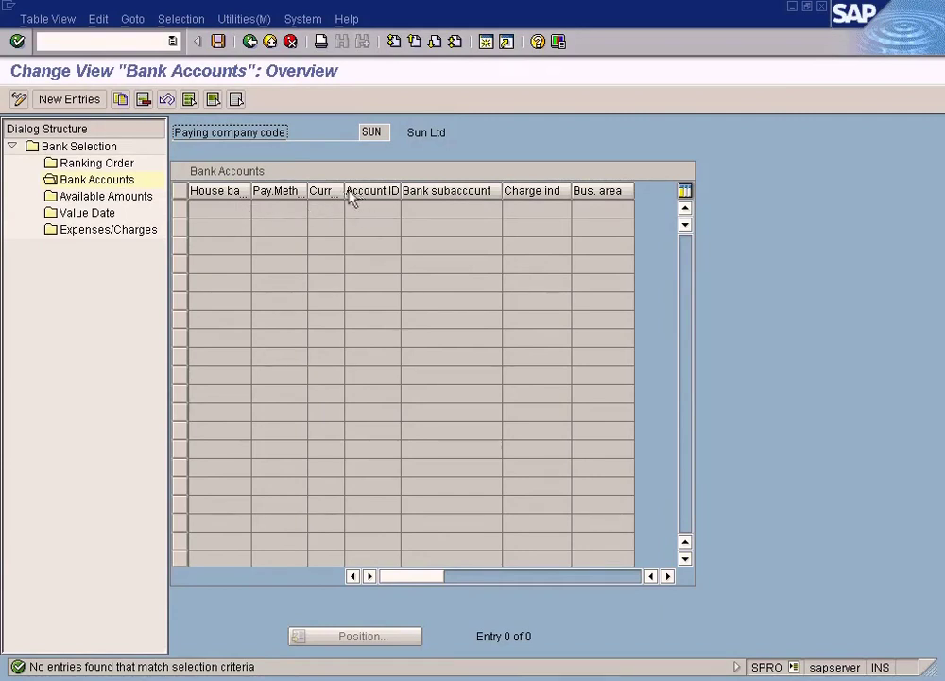
pyautogui.moveTo(345, 197); pyautogui.dragTo(320, 199)
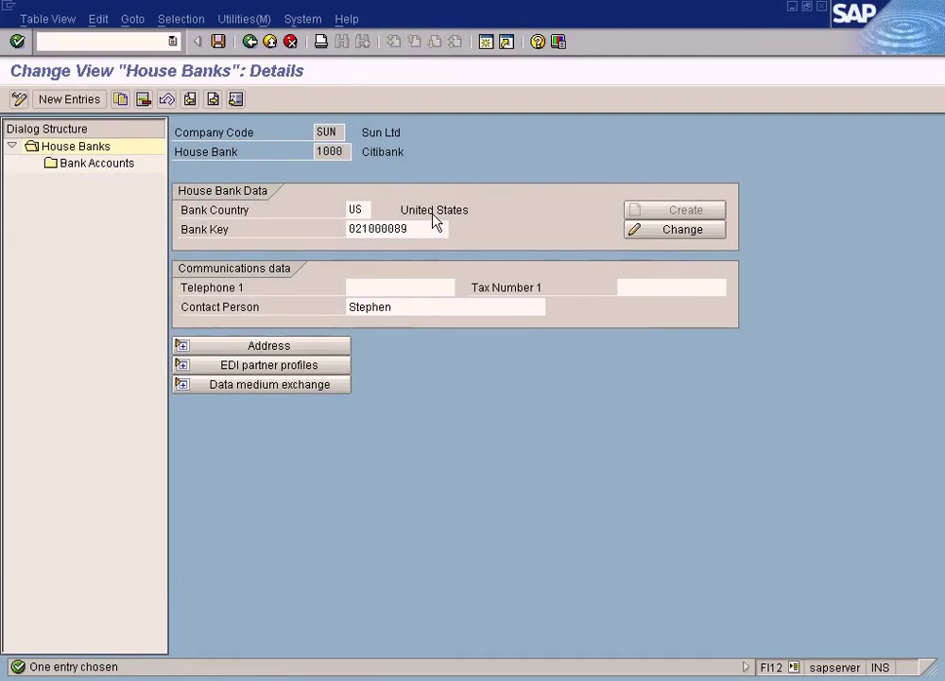
# Open the bank account details of house bank 1000 in the house bank settings and check its account ID
pyautogui.doubleClick(119, 166)
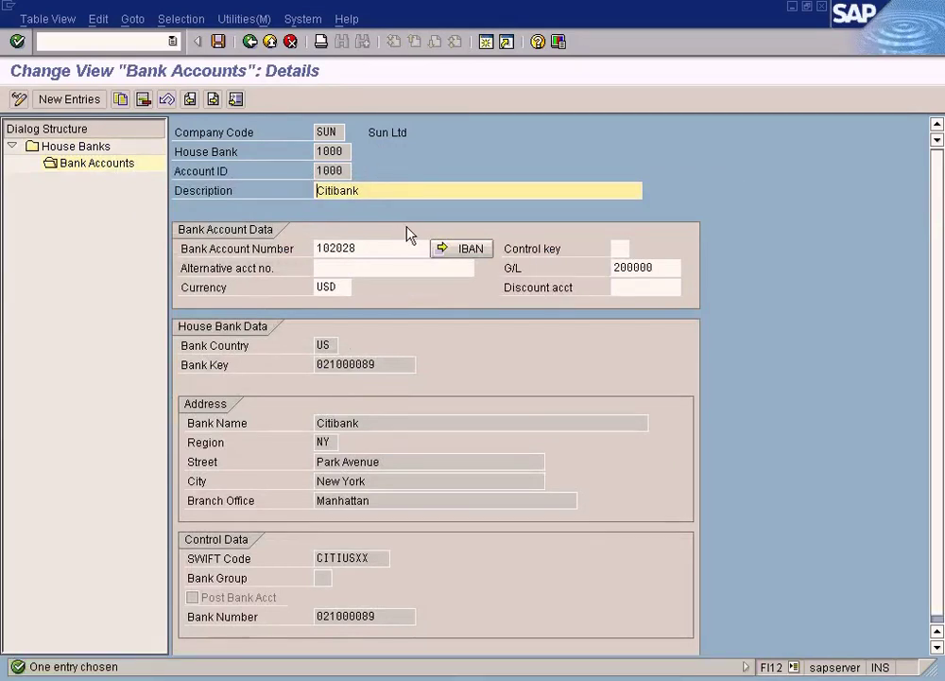
pyautogui.click(346, 175)
pyautogui.doubleClick(346, 175)
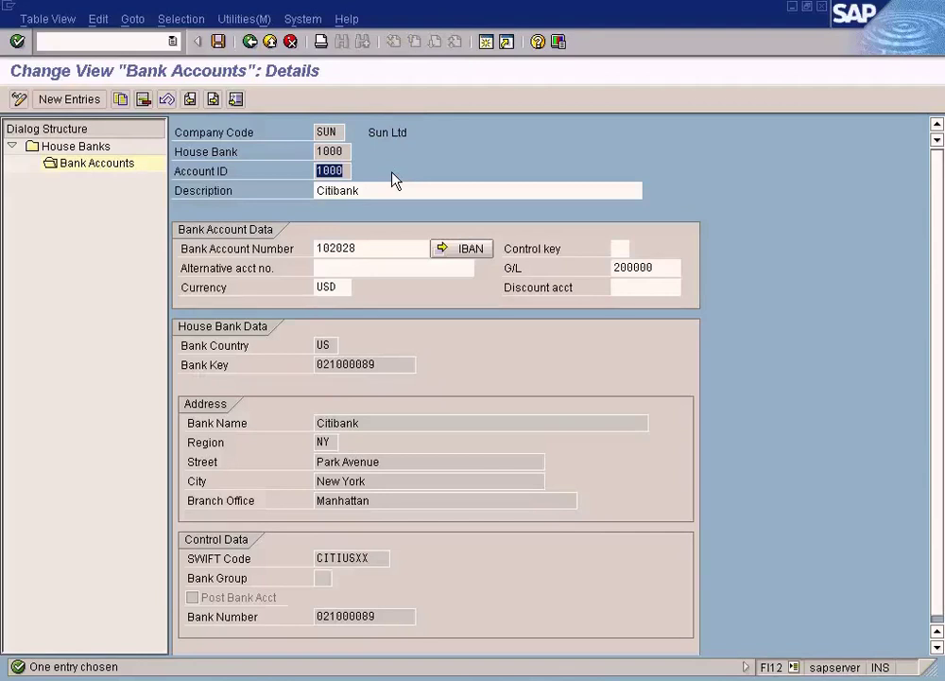
pyautogui.press('Home')
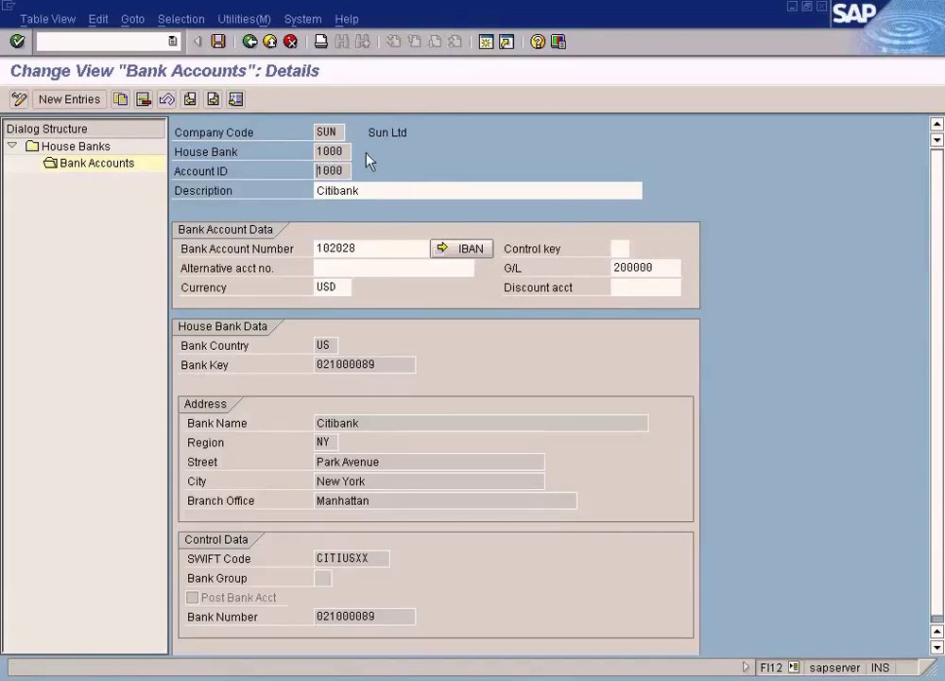
pyautogui.moveTo(327, 170); pyautogui.dragTo(317, 170)
# Read the field help for the account ID, close it and check the house bank and account ID fields
pyautogui.click(345, 171)
pyautogui.hotkey('shift', 'Tab')
pyautogui.click(348, 171)
pyautogui.press('F1')
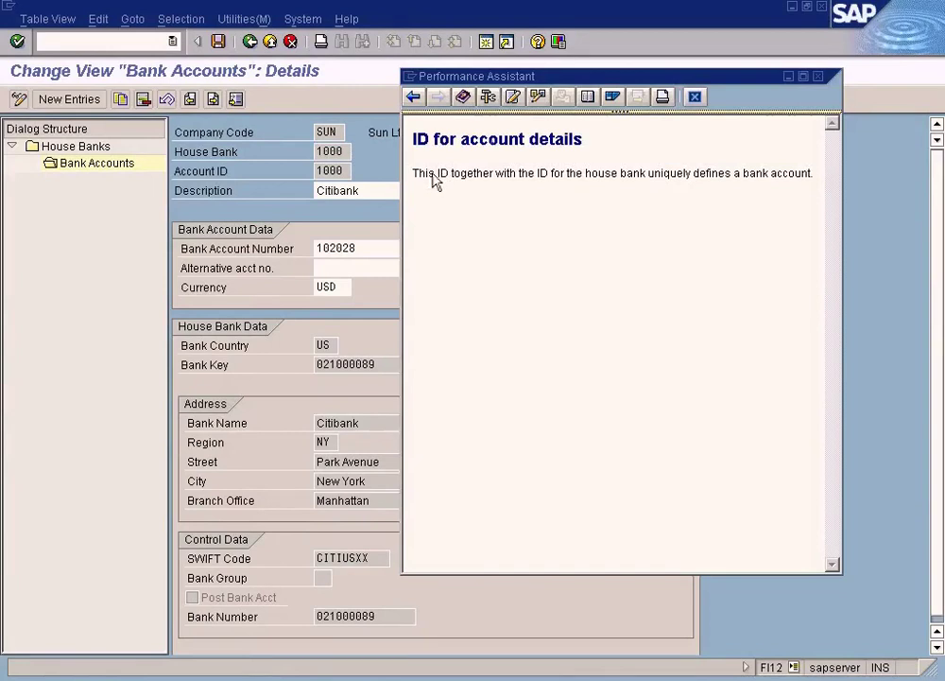
pyautogui.moveTo(415, 178); pyautogui.dragTo(735, 180)
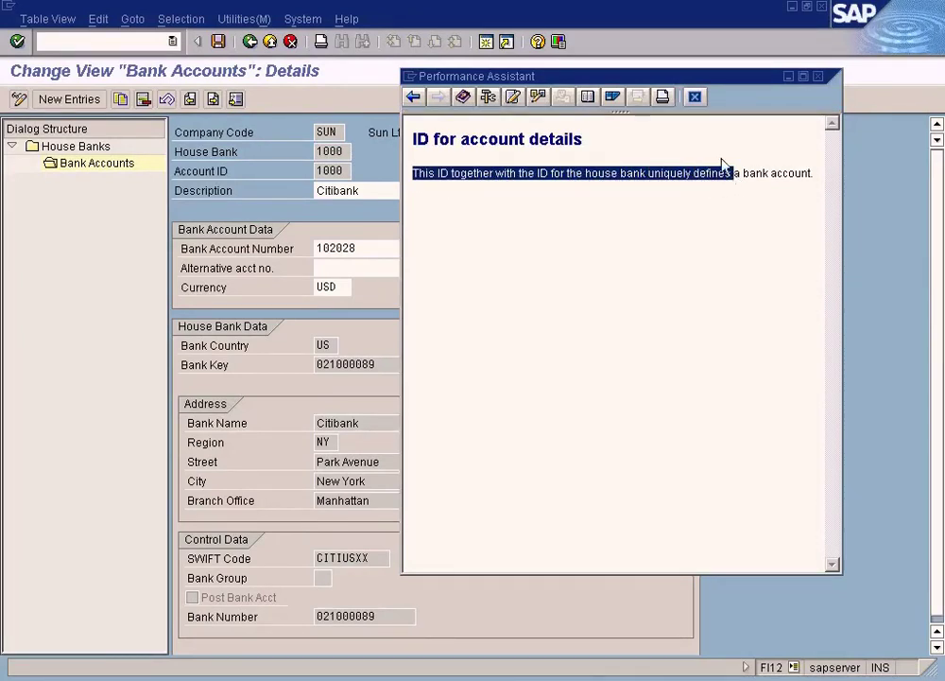
pyautogui.click(700, 100)
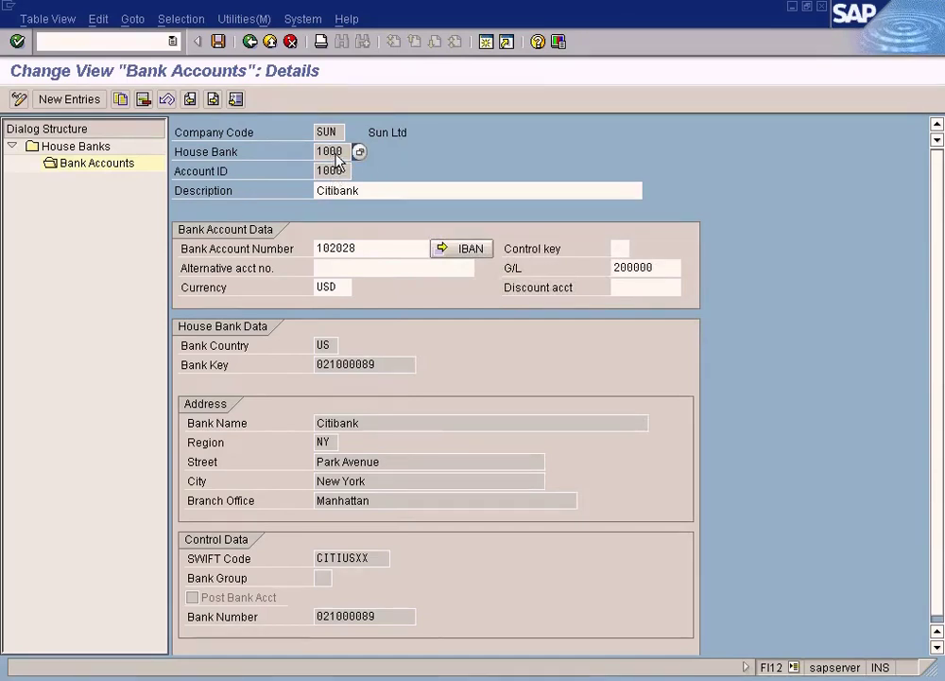
pyautogui.moveTo(344, 154); pyautogui.dragTo(278, 155)
pyautogui.click(339, 174)
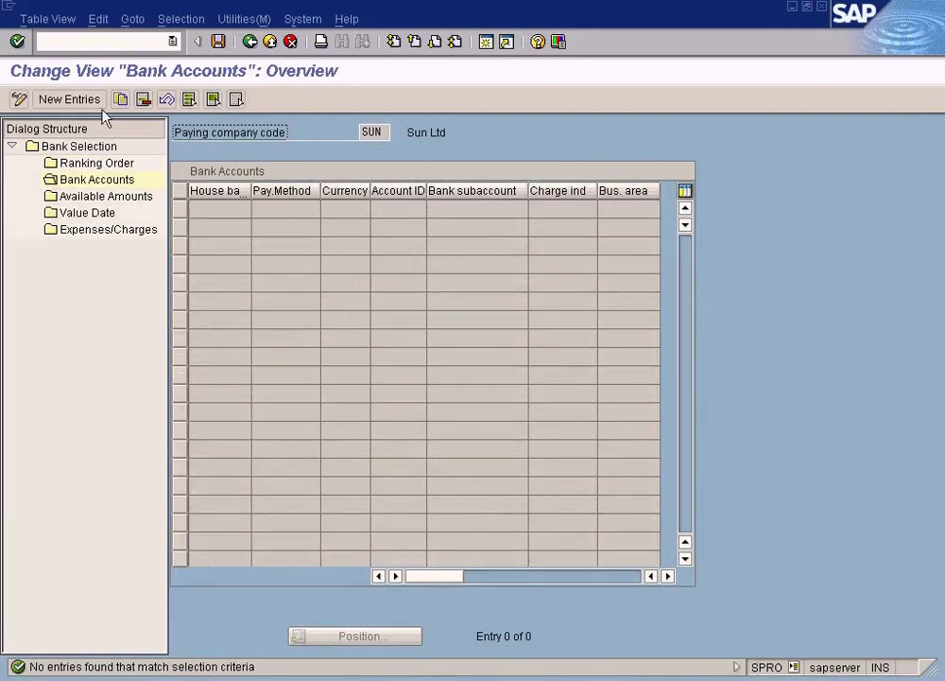
# Add a bank accounts entry for house bank 1000 with payment method X, currency USD and account ID 1000
pyautogui.click(91, 102)
pyautogui.write('1000')
pyautogui.press('Tab')
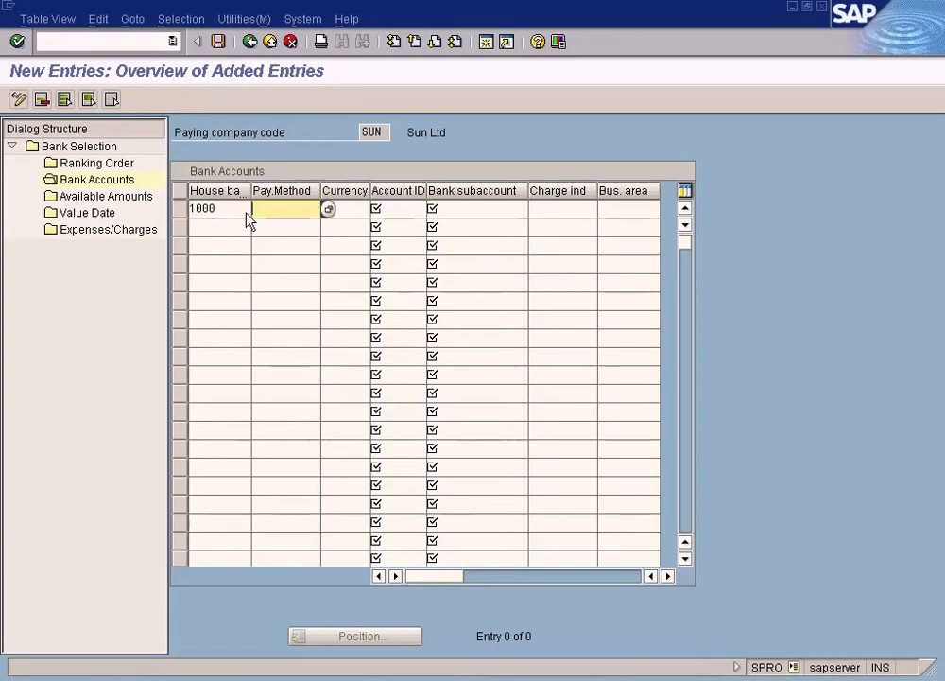
pyautogui.write('X')
pyautogui.press('Tab')
pyautogui.write('USD')
pyautogui.press('Tab')
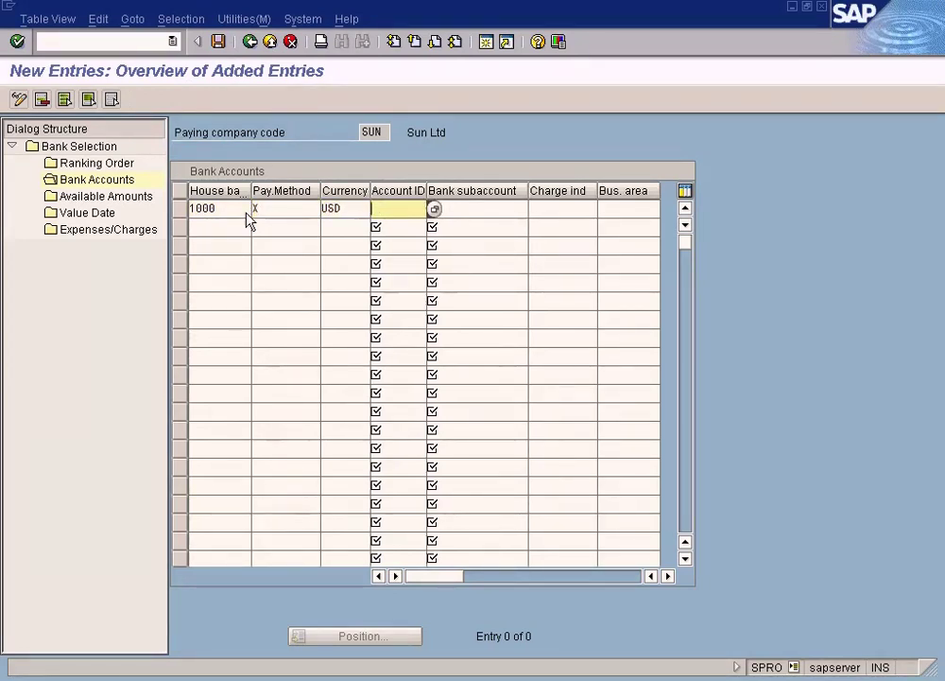
pyautogui.write('1000')
pyautogui.press('Tab')
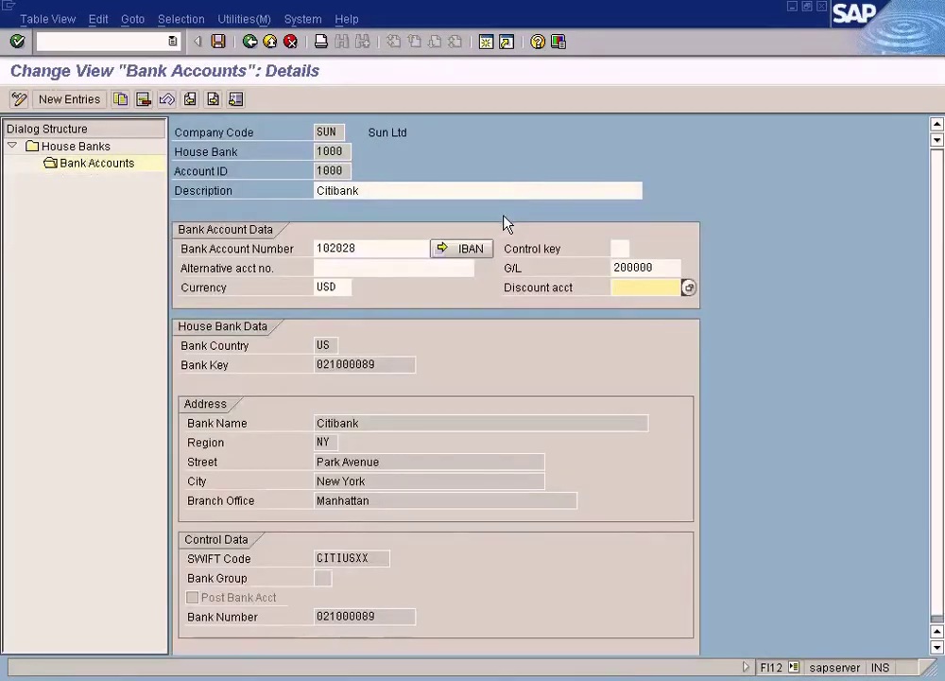
# Check the G/L account assigned to the bank account of house bank 1000 in the house bank settings
pyautogui.moveTo(661, 269); pyautogui.dragTo(581, 274)
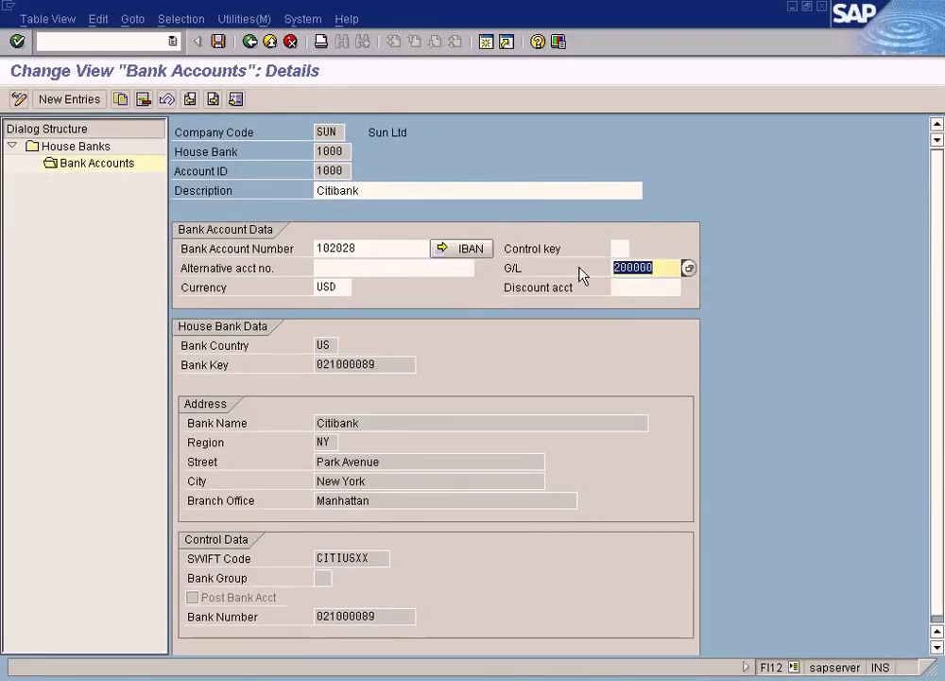
pyautogui.click(670, 273)
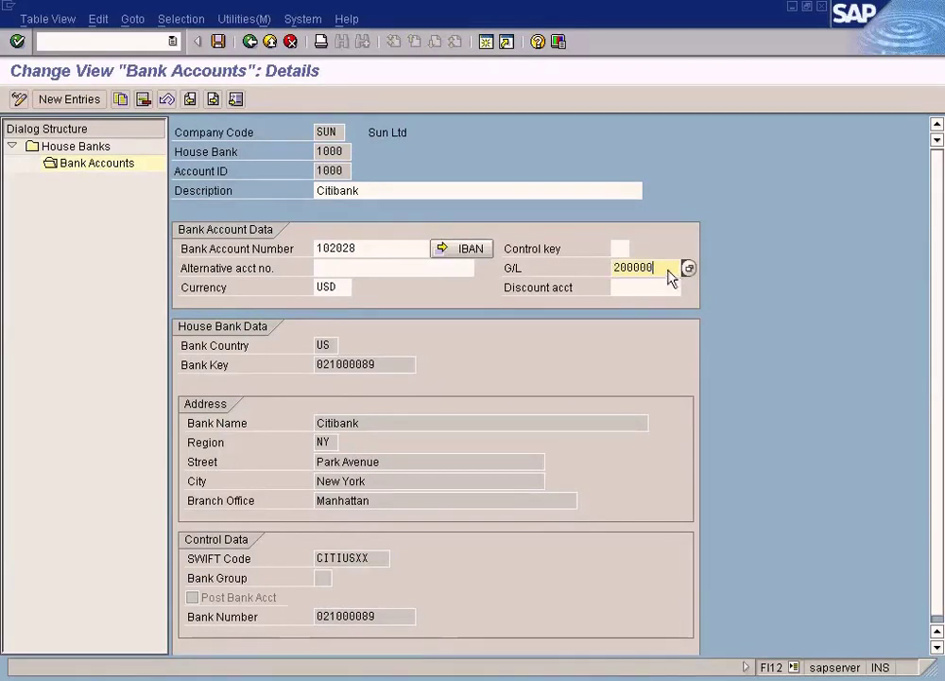
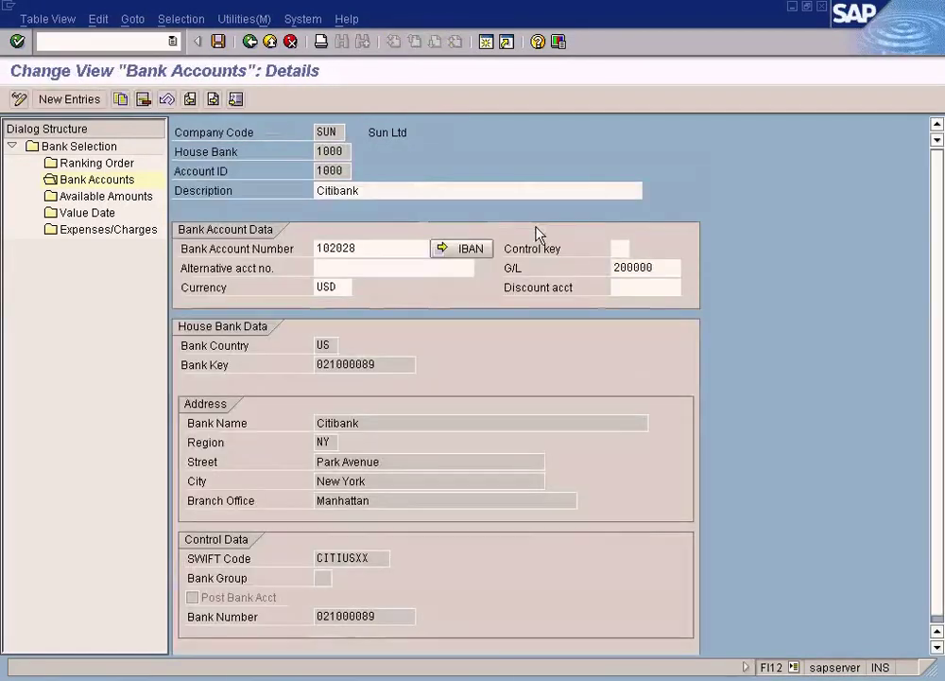
pyautogui.click(646, 269)
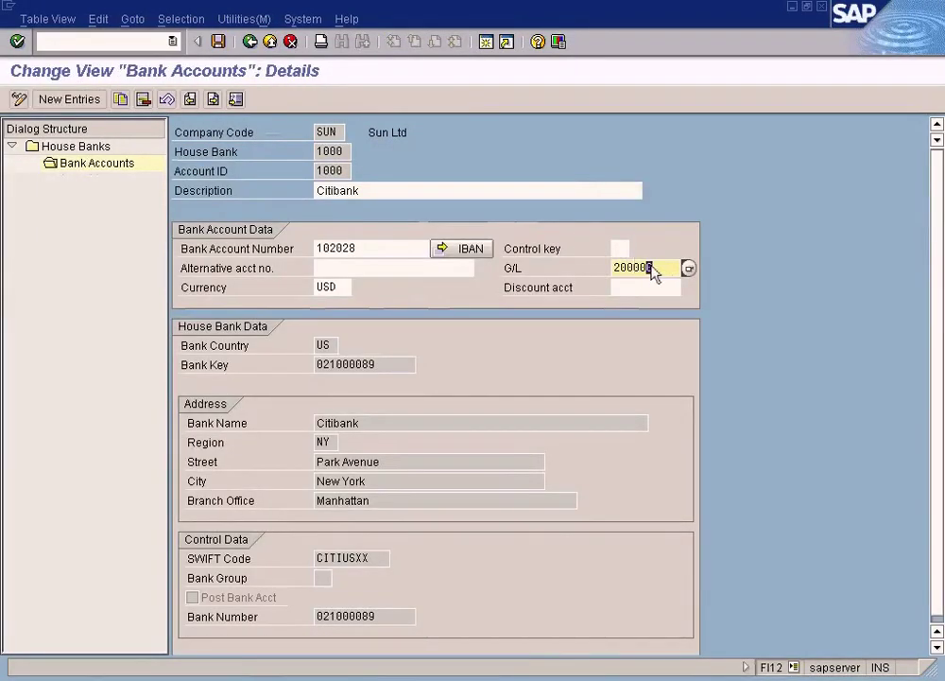
pyautogui.moveTo(650, 271); pyautogui.dragTo(537, 267)
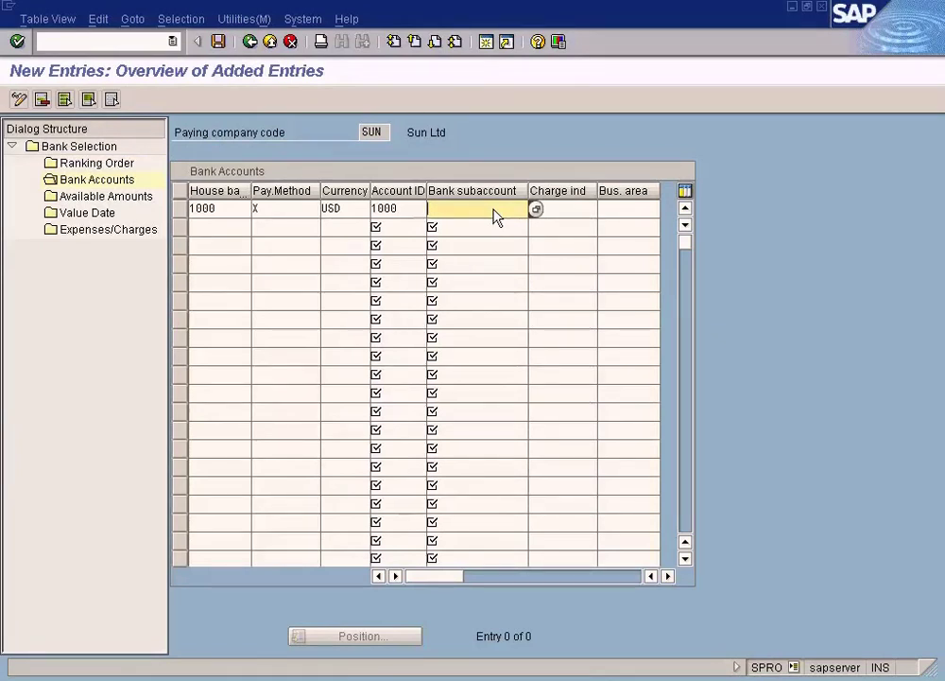
# List the G/L accounts of company code SUN for the bank subaccount and examine the Cash In Bank account
pyautogui.press('Return')
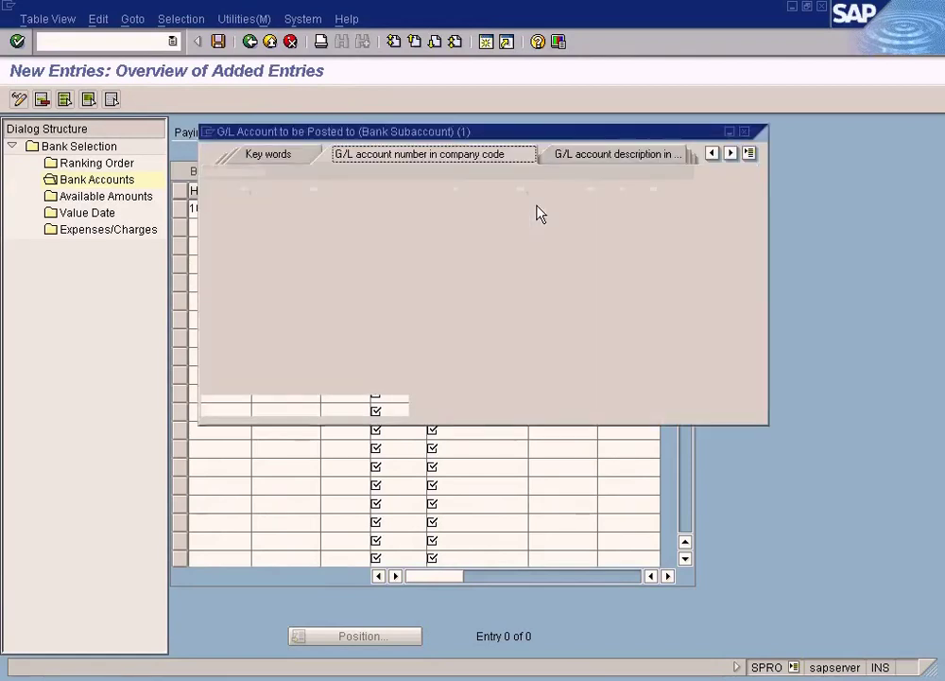
pyautogui.click(215, 406)
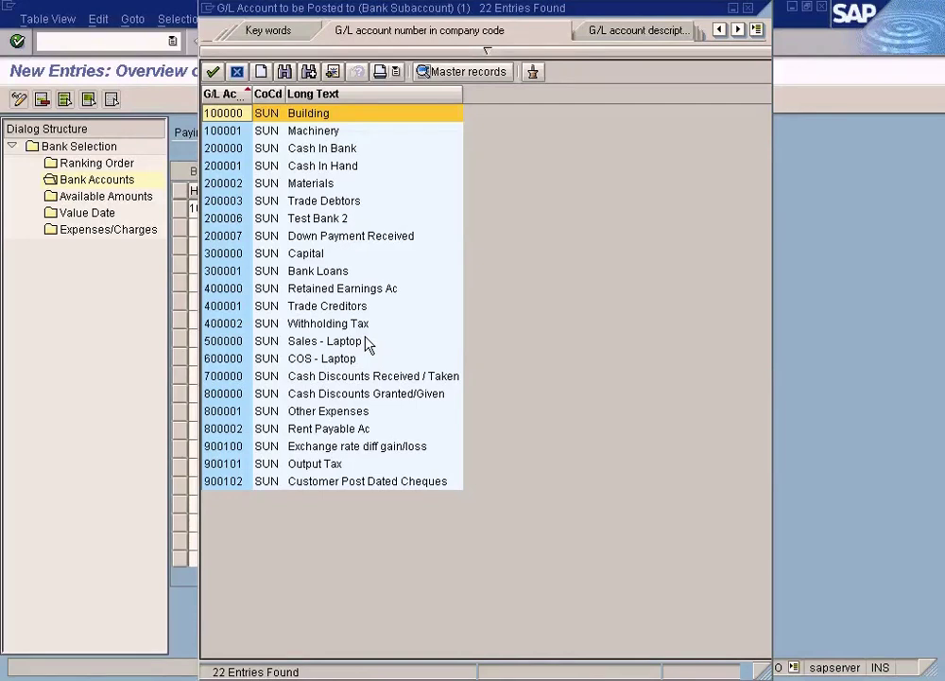
pyautogui.click(333, 151)
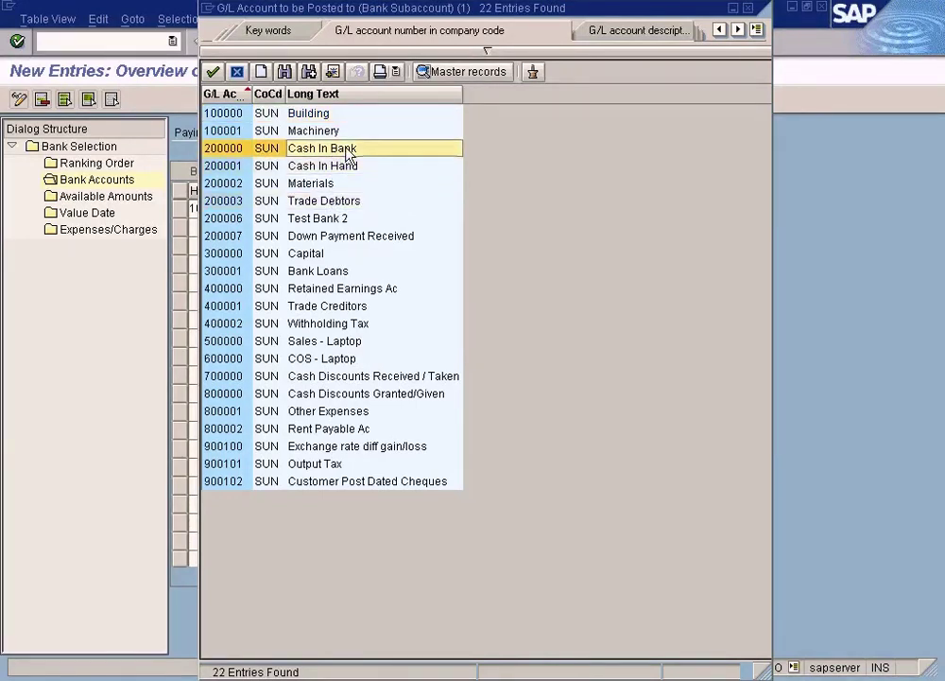
pyautogui.doubleClick(347, 151)
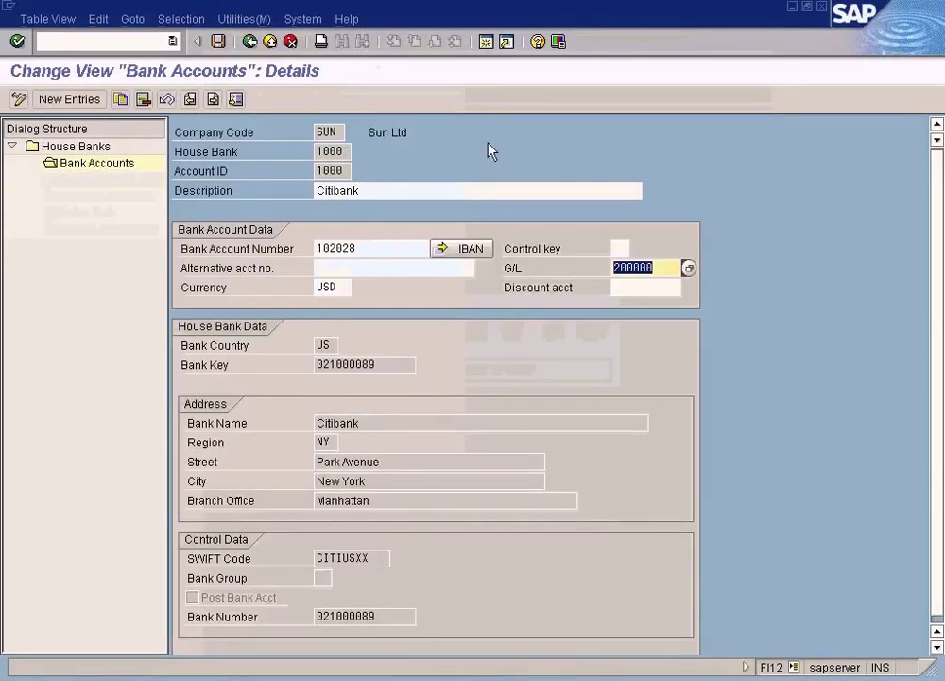
# Open central G/L account maintenance (FS00) in a new session and list the account numbers used in company code SUN
pyautogui.click(486, 42)
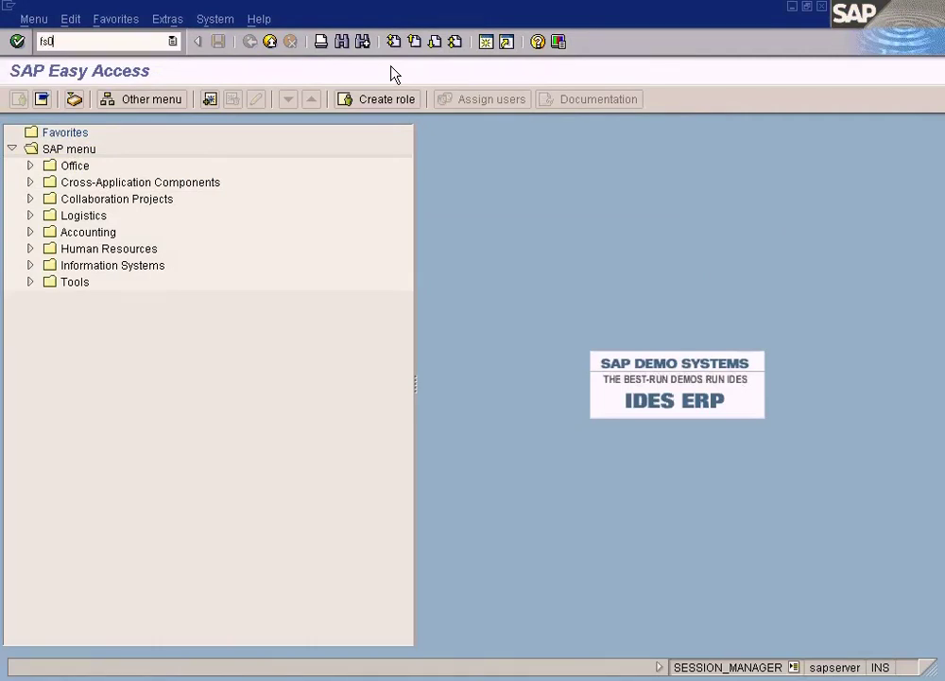
pyautogui.press('Return')
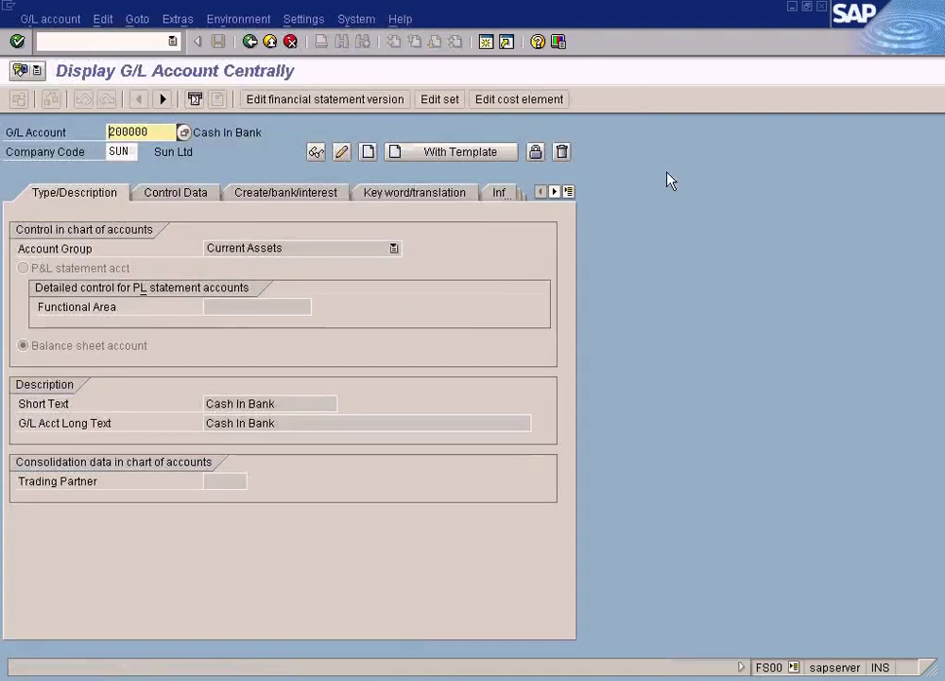
pyautogui.click(184, 132)
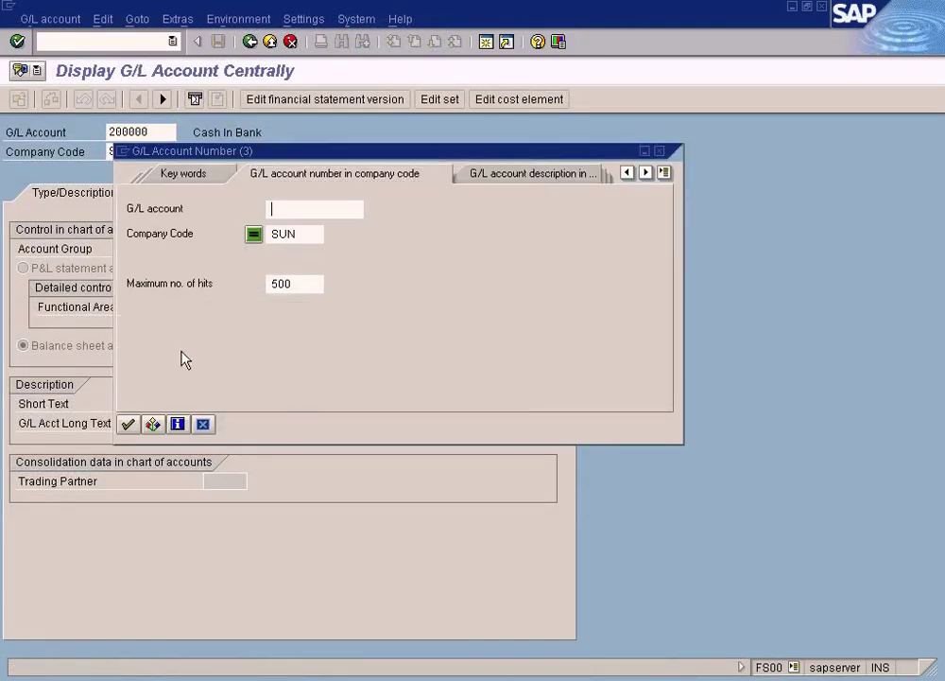
pyautogui.click(127, 424)
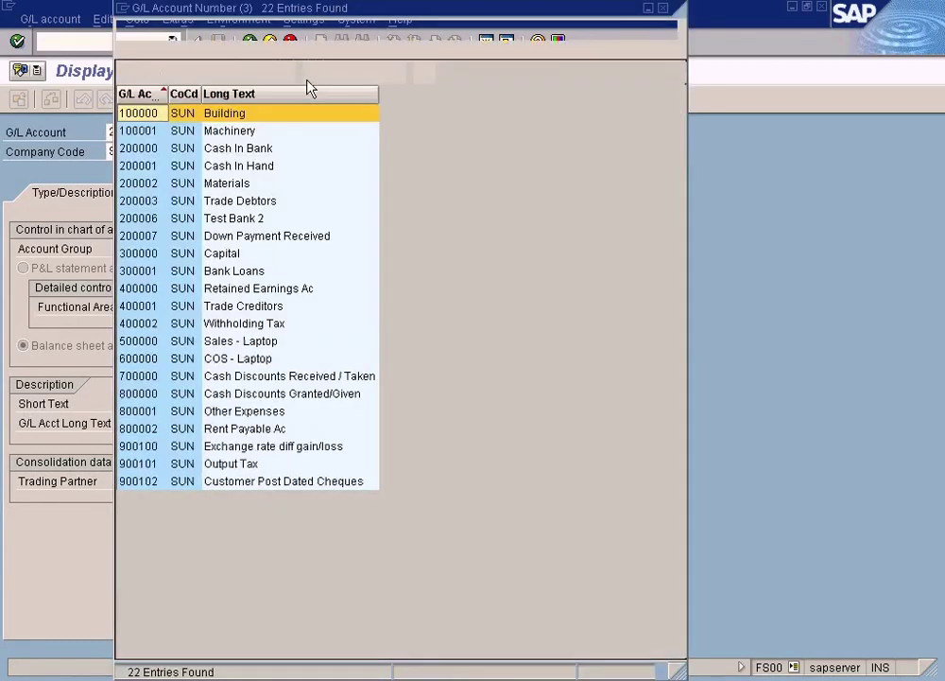
pyautogui.moveTo(316, 19); pyautogui.dragTo(405, 42)
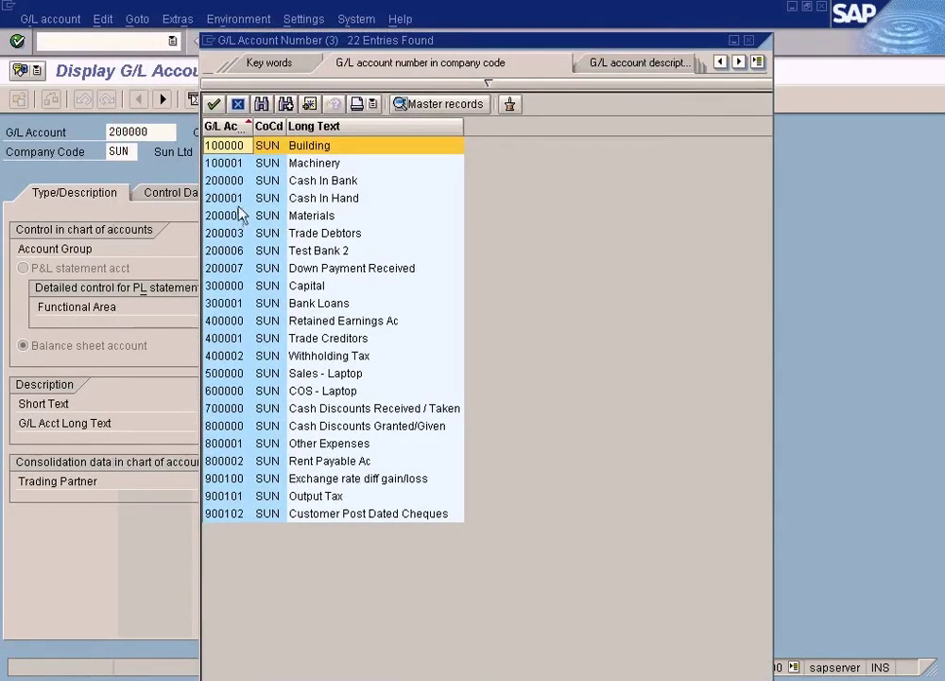
pyautogui.click(233, 270)
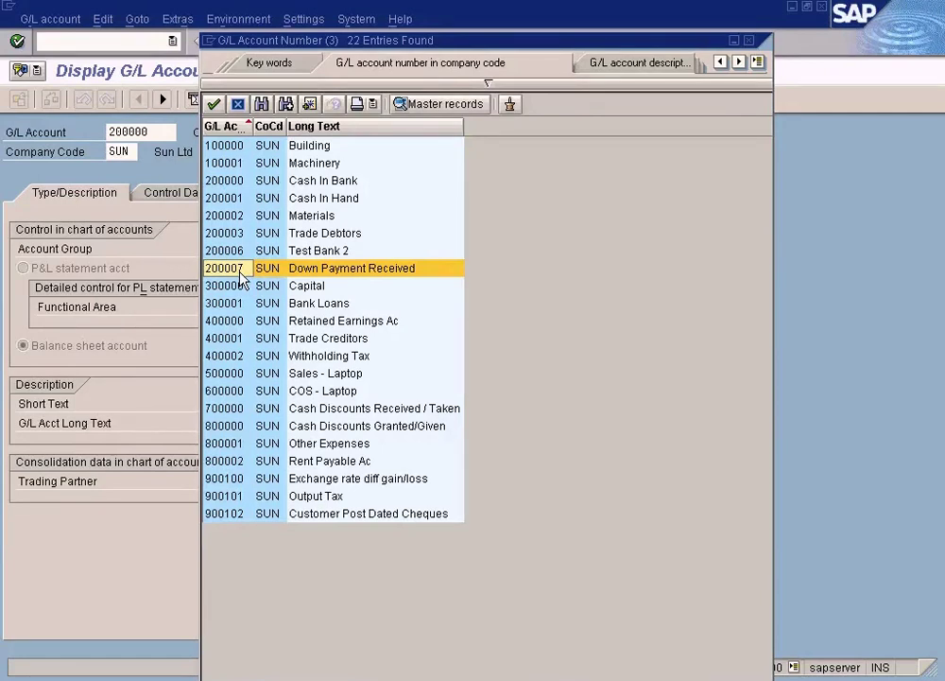
# Enter 200008 as the G/L account number and start creating it in company code SUN
pyautogui.doubleClick(239, 273)
pyautogui.press('BackSpace')
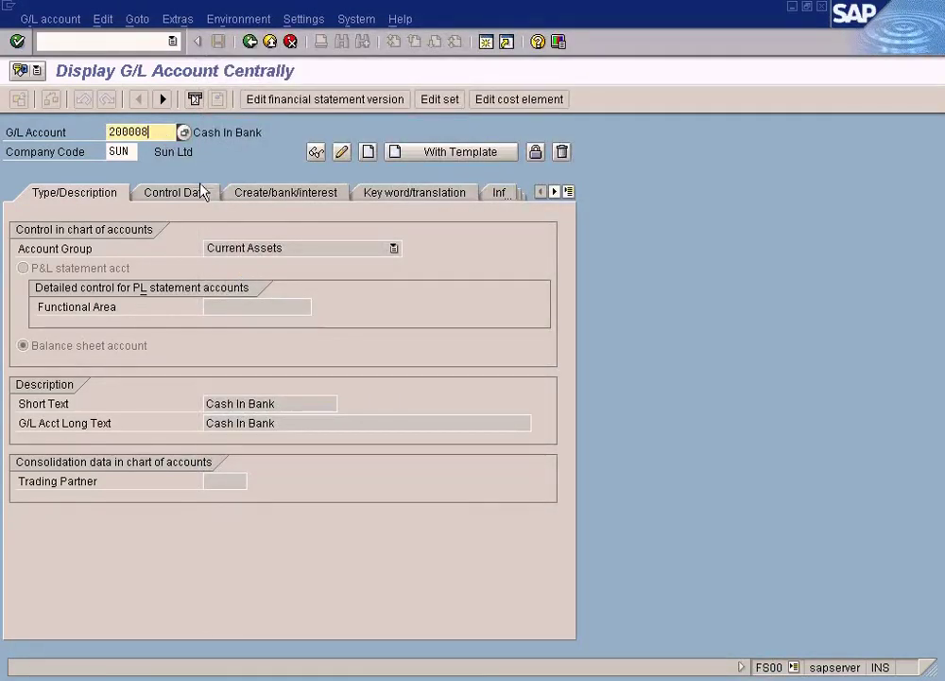
pyautogui.click(74, 20)
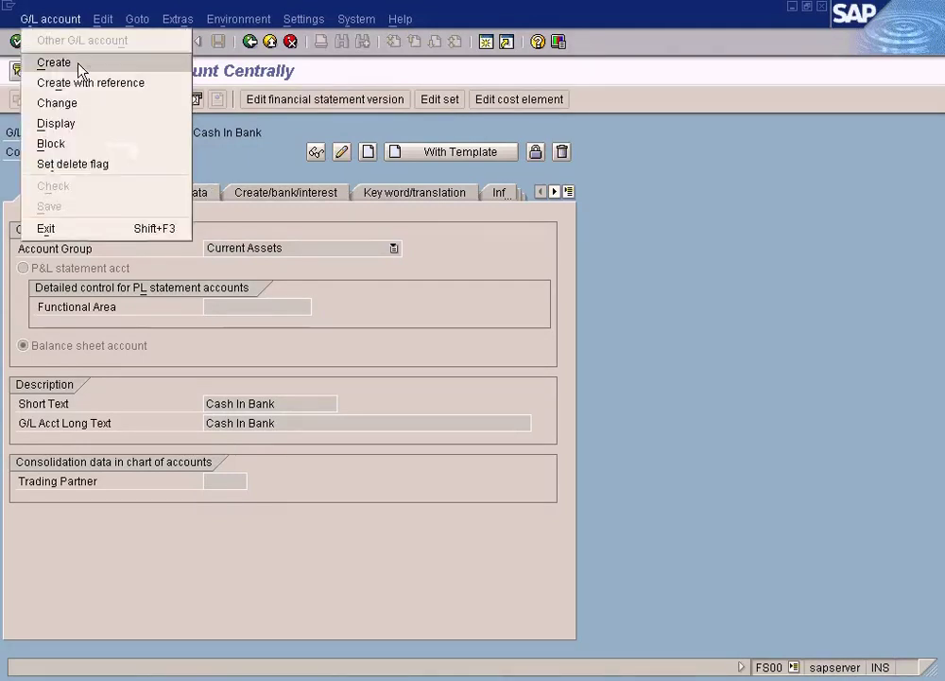
pyautogui.click(63, 60)
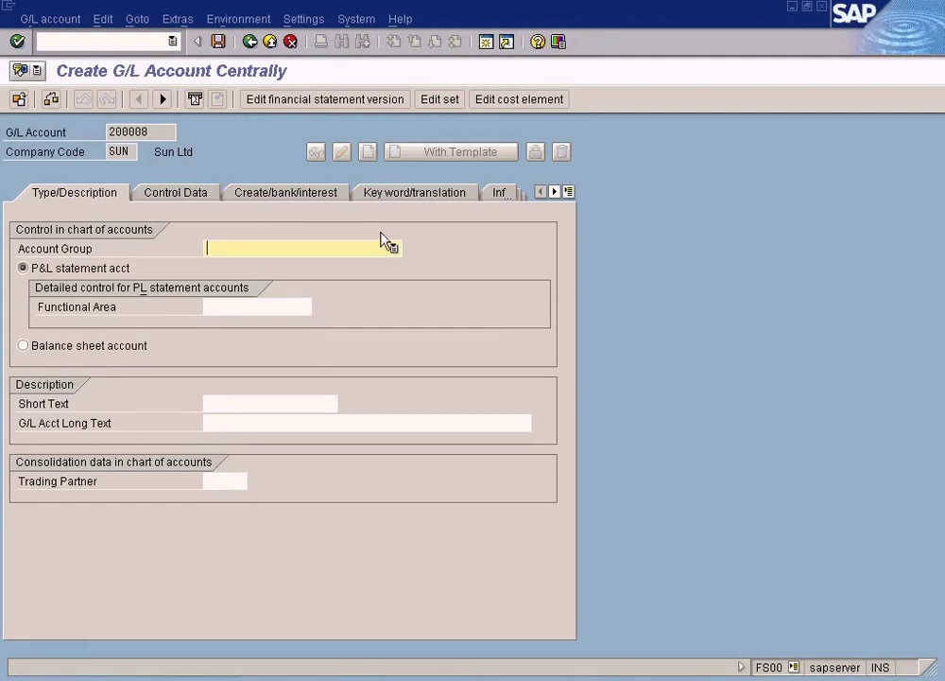
# Assign the new G/L account to the Current Assets account group and make it a balance sheet account
pyautogui.click(394, 248)
pyautogui.click(337, 281)
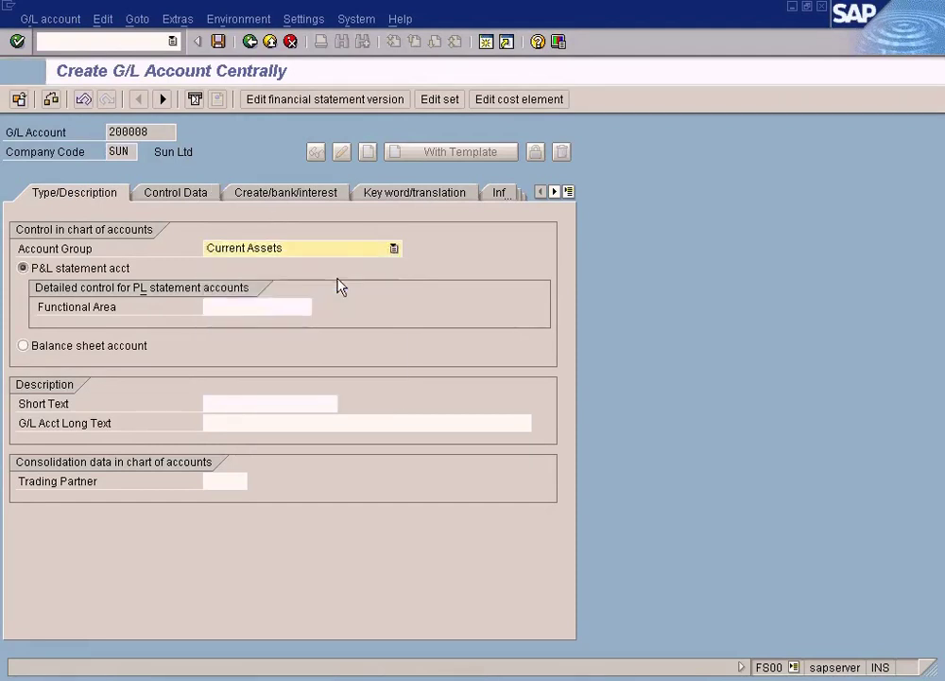
pyautogui.click(76, 346)
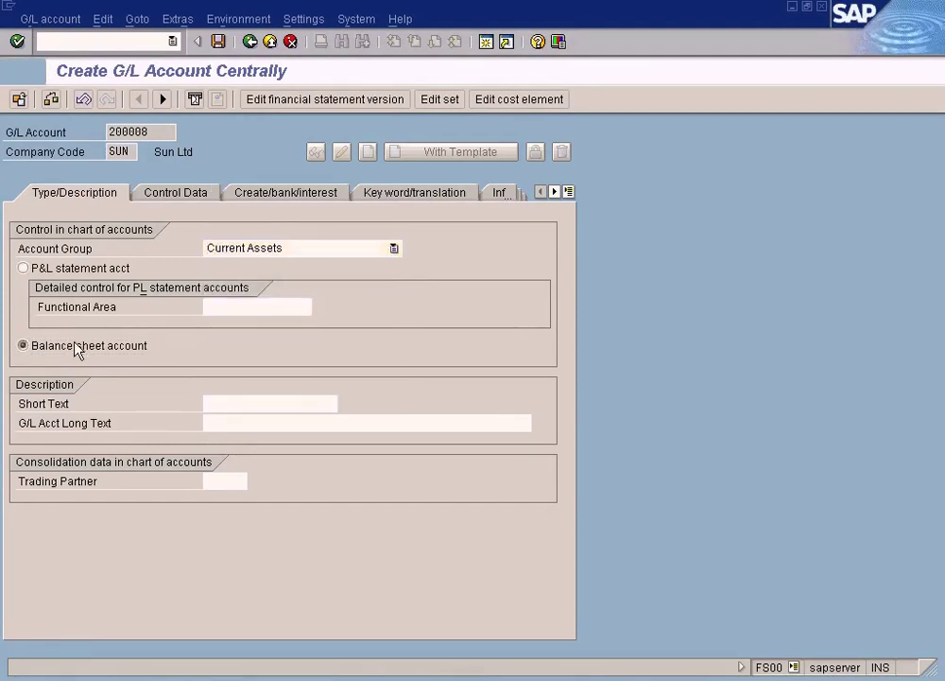
# Enter "Outgoing Clearing Ac" as the short text and copy it to the G/L account long text
pyautogui.click(284, 405)
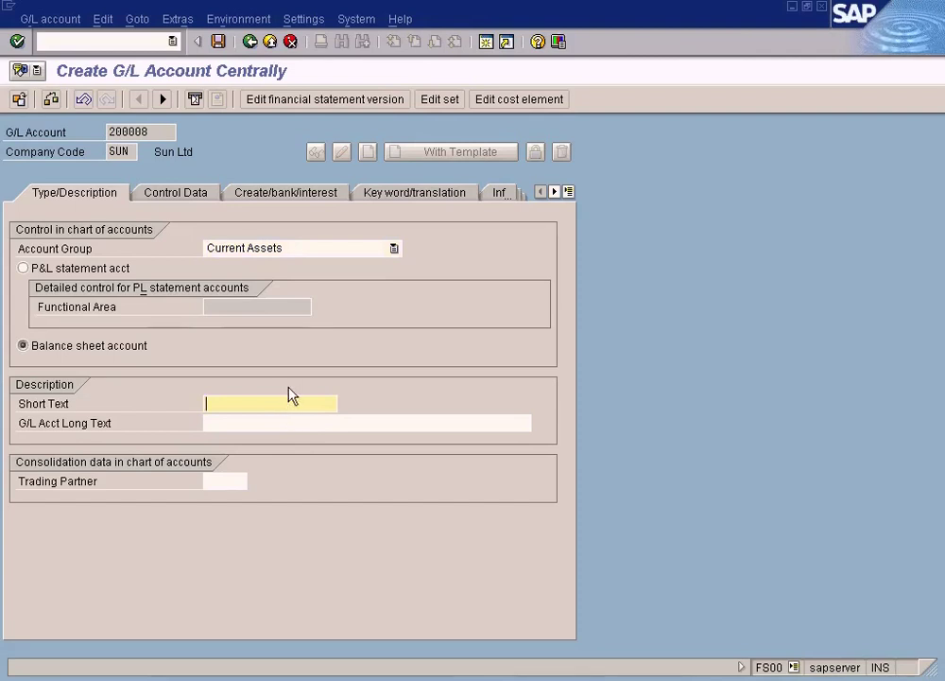
pyautogui.write('Bank')
pyautogui.press('BackSpace')
pyautogui.press('BackSpace')
pyautogui.press('BackSpace')
pyautogui.press('BackSpace')
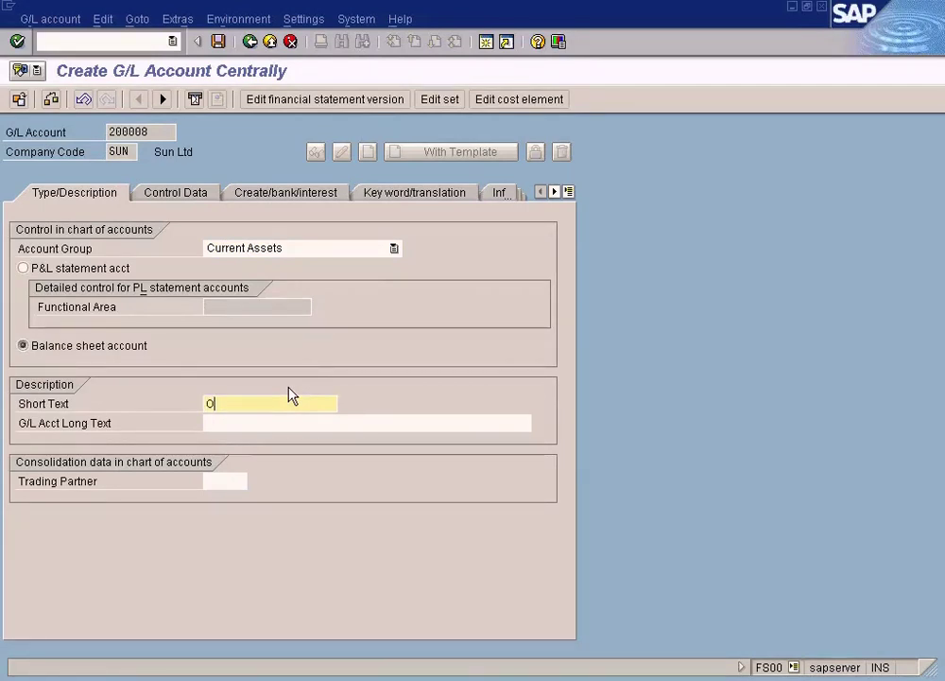
pyautogui.write('Outgoing ')
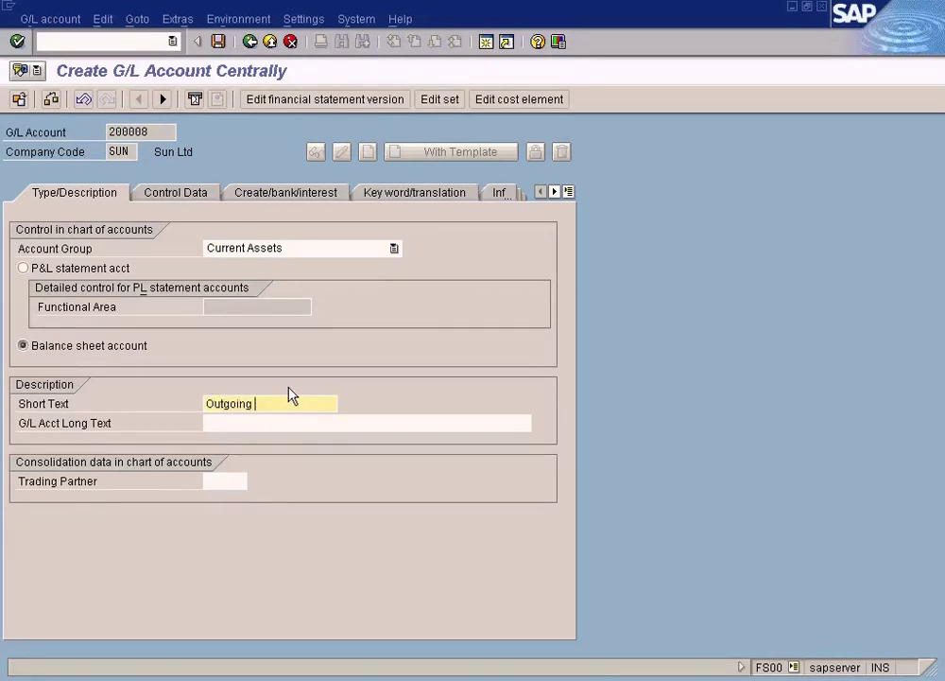
pyautogui.write('Clearing Ac')
pyautogui.press('Home')
pyautogui.hotkey('shift', 'End')
pyautogui.hotkey('ctrl', 'c')
pyautogui.press('Tab')
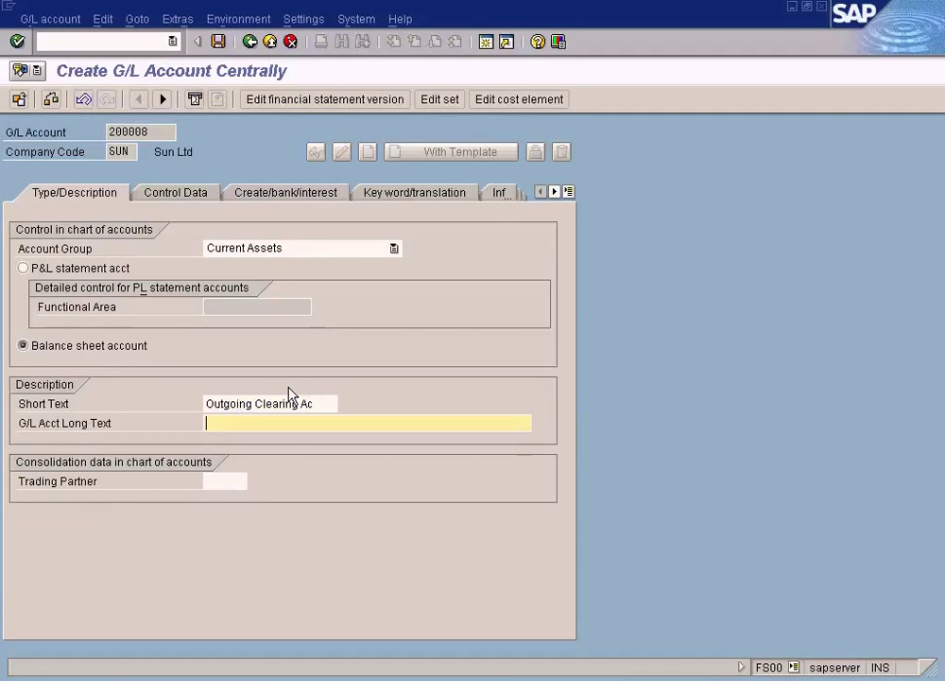
pyautogui.hotkey('ctrl', 'v')
# Set field status group G005, Bank accounts (obligatory value date), for the new G/L account and save it
pyautogui.click(173, 194)
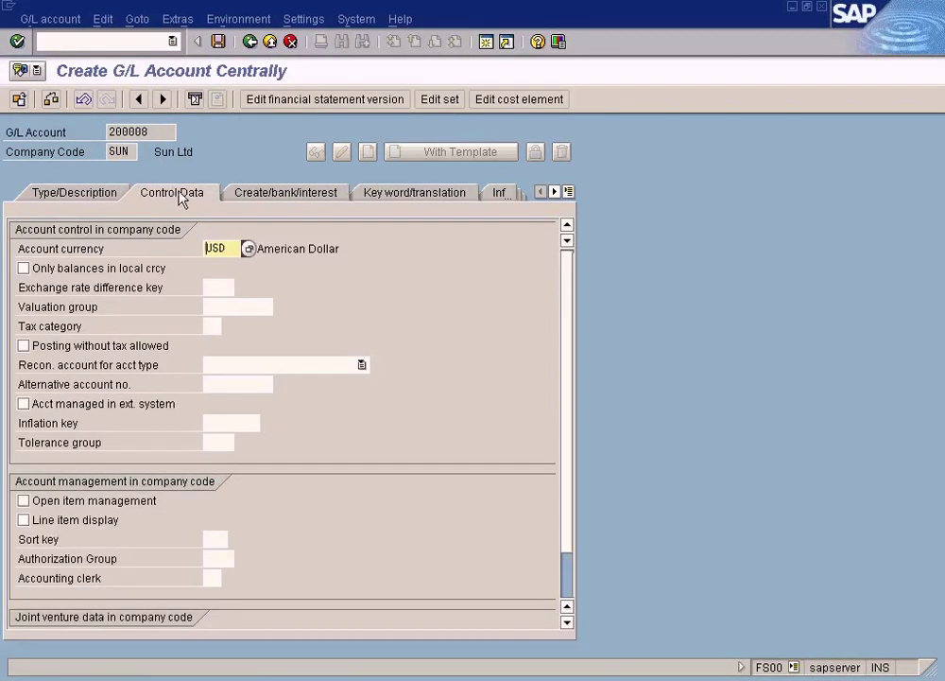
pyautogui.click(305, 196)
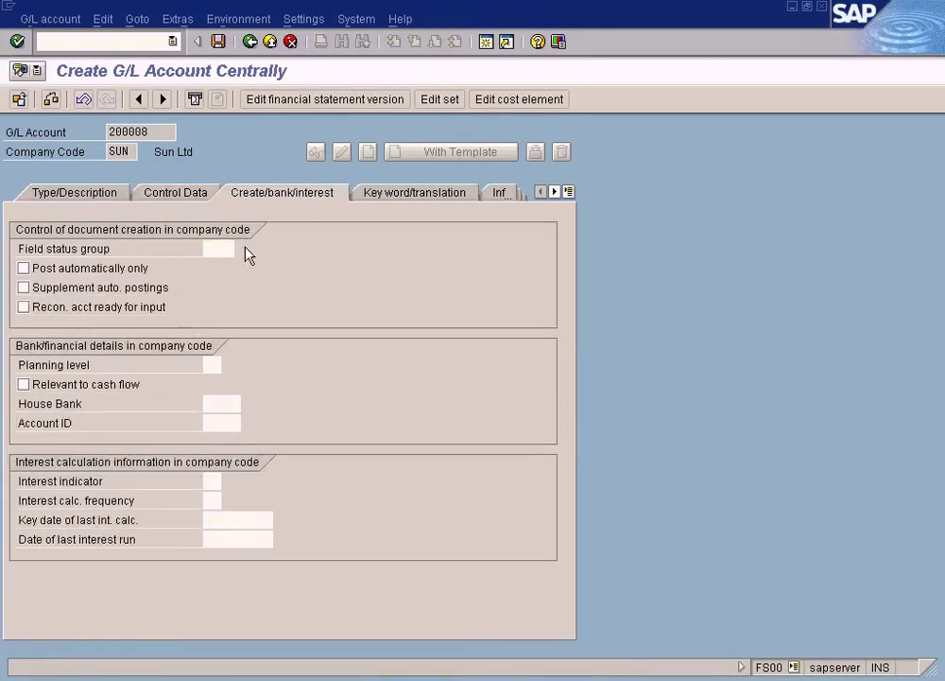
pyautogui.press('F4')
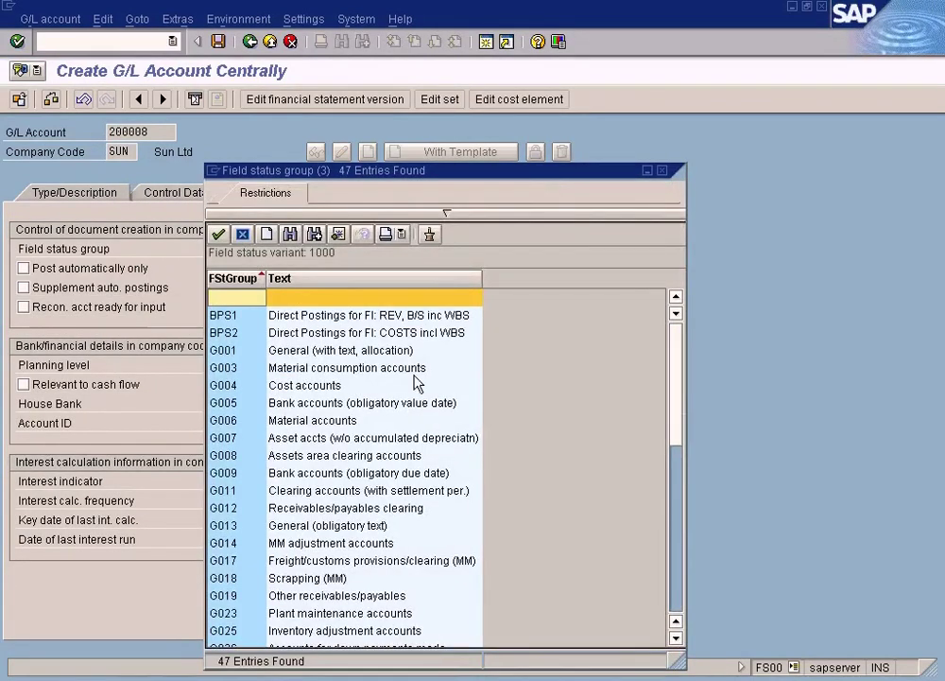
pyautogui.doubleClick(345, 407)
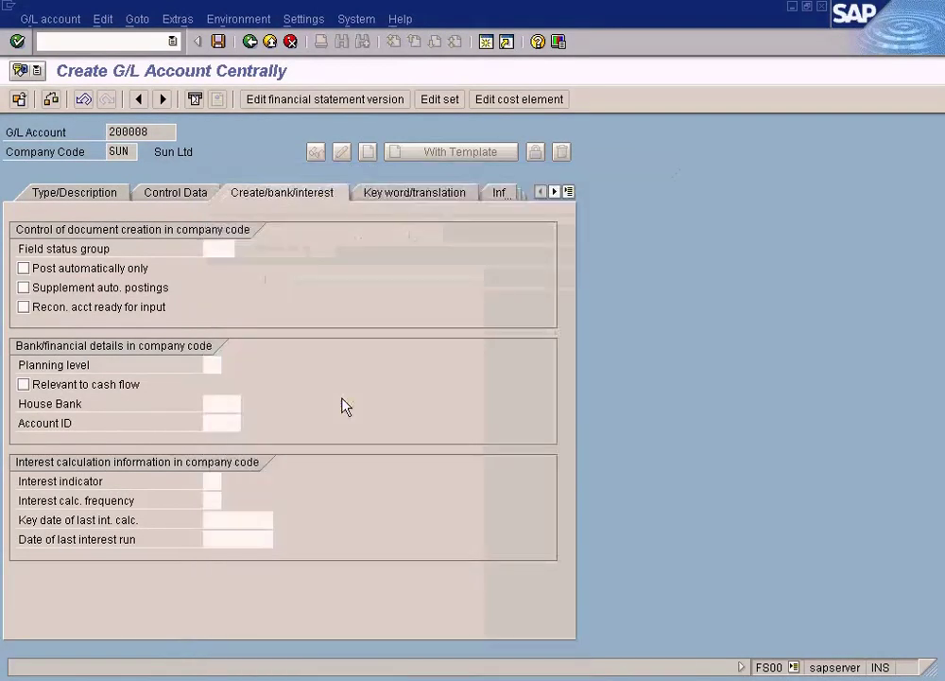
pyautogui.click(219, 42)
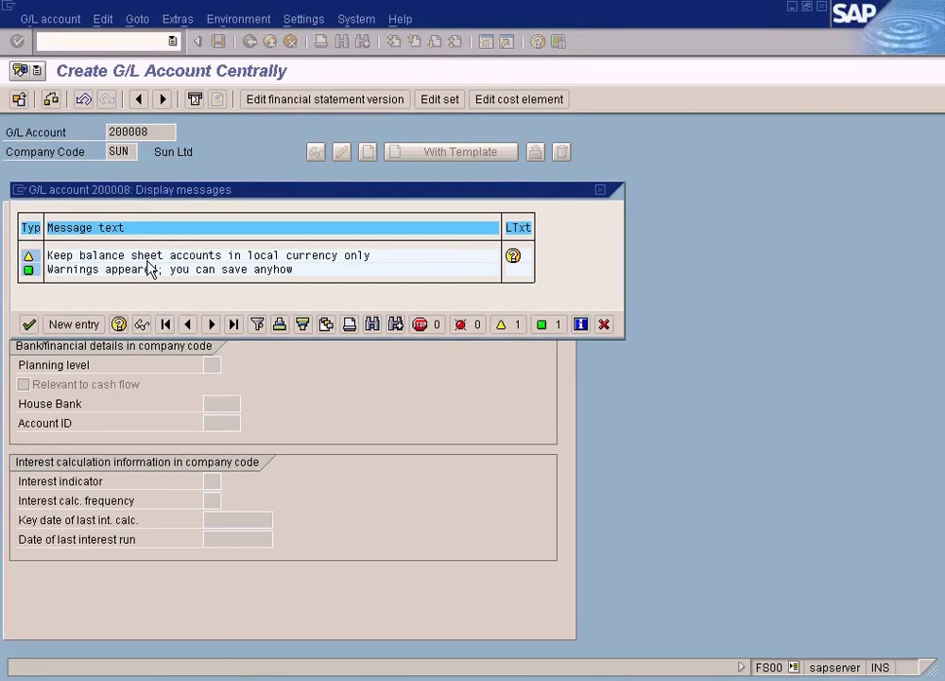
pyautogui.press('Return')
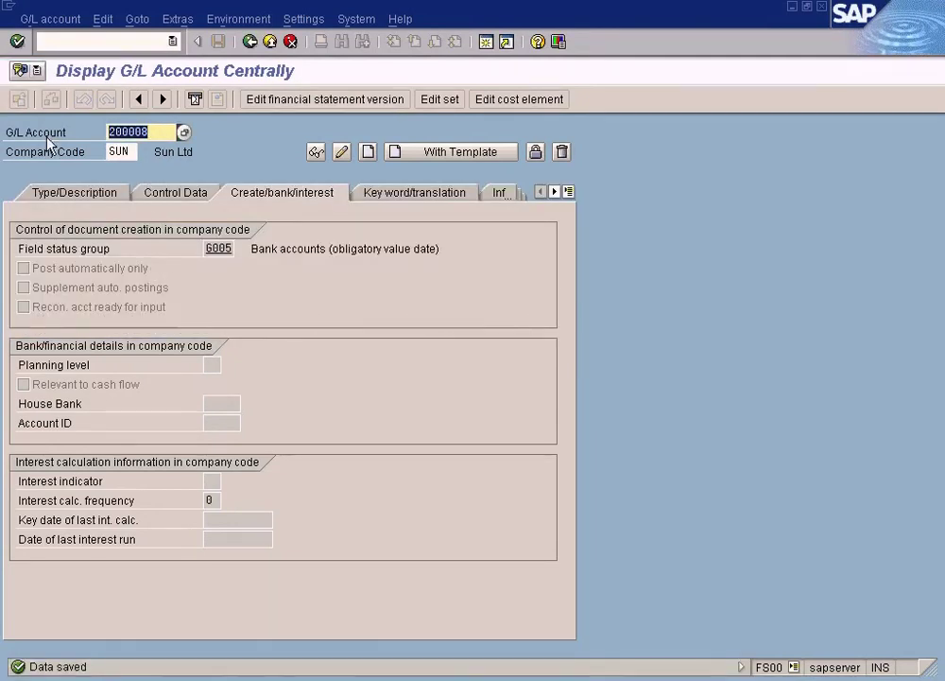
# Return to the bank accounts entry for house bank 1000 and enter 200008 as its bank subaccount
pyautogui.click(270, 42)
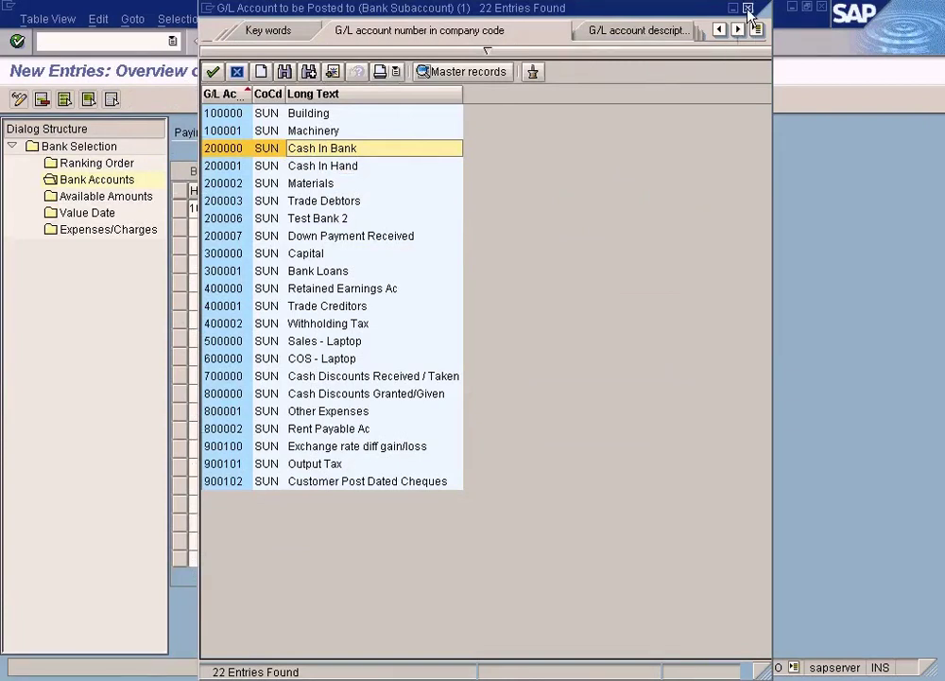
pyautogui.click(748, 8)
pyautogui.click(511, 210)
pyautogui.write('200008')
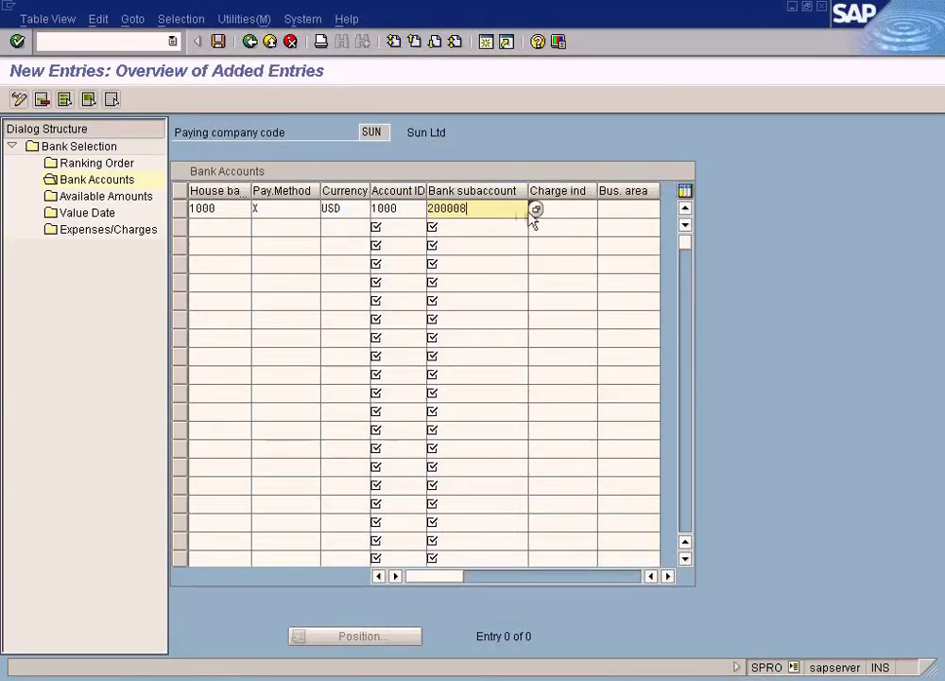
# Save the bank accounts entry for house bank 1000 with subaccount 200008
pyautogui.click(558, 209)
pyautogui.click(504, 216)
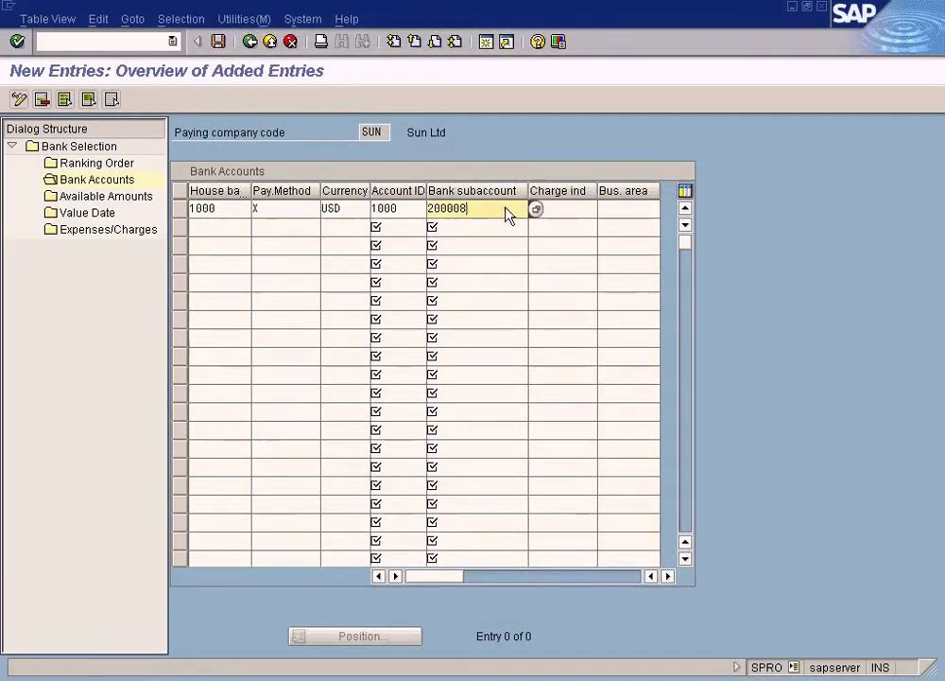
pyautogui.click(218, 42)
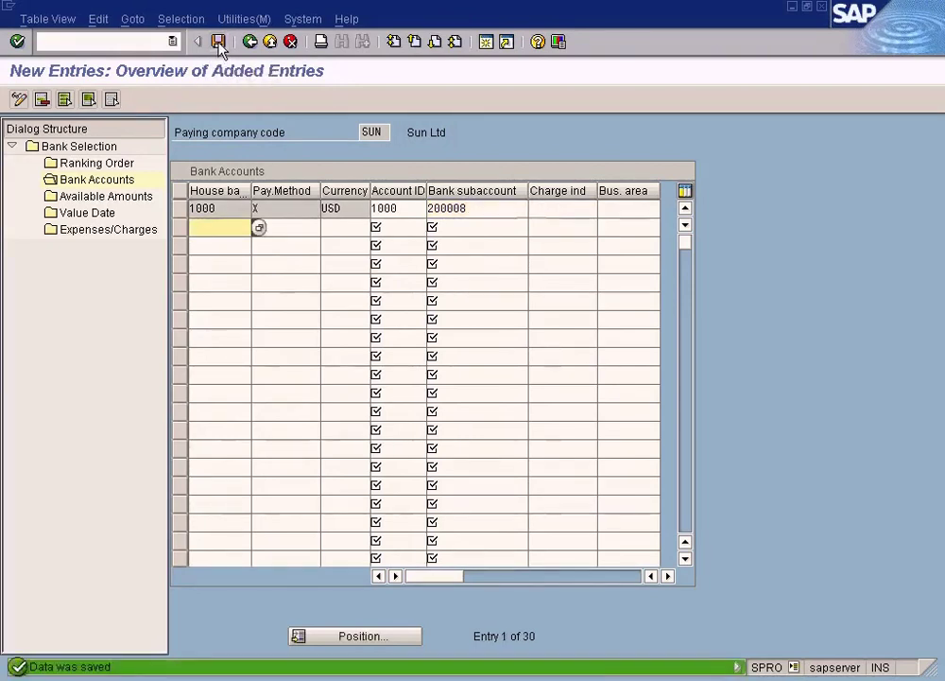
# Compare the bank subaccount in the bank accounts entry with the G/L account in house bank 1000's account details
pyautogui.click(474, 211)
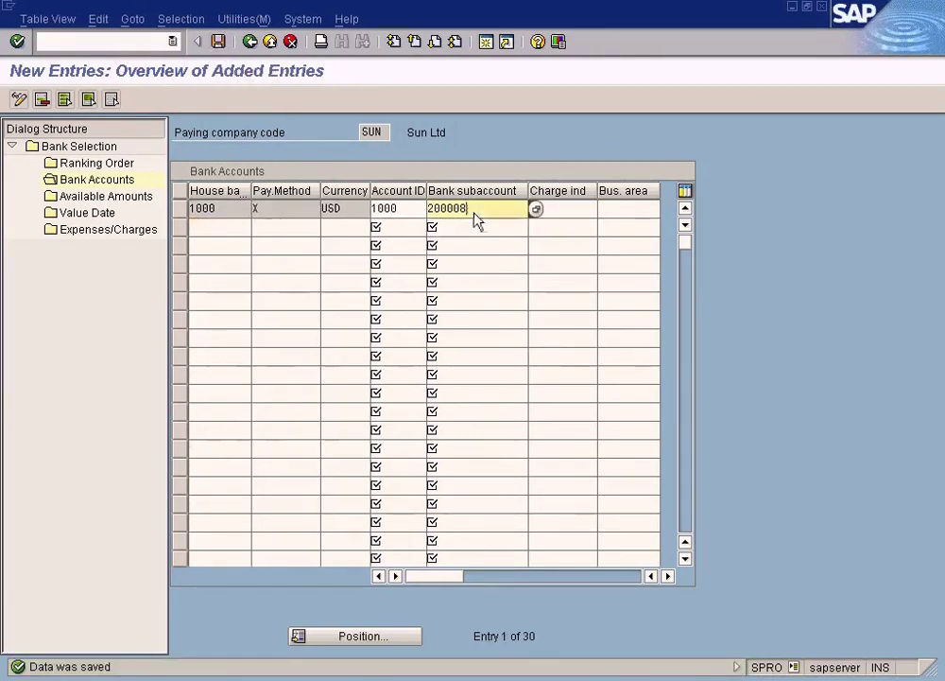
pyautogui.click(359, 680)
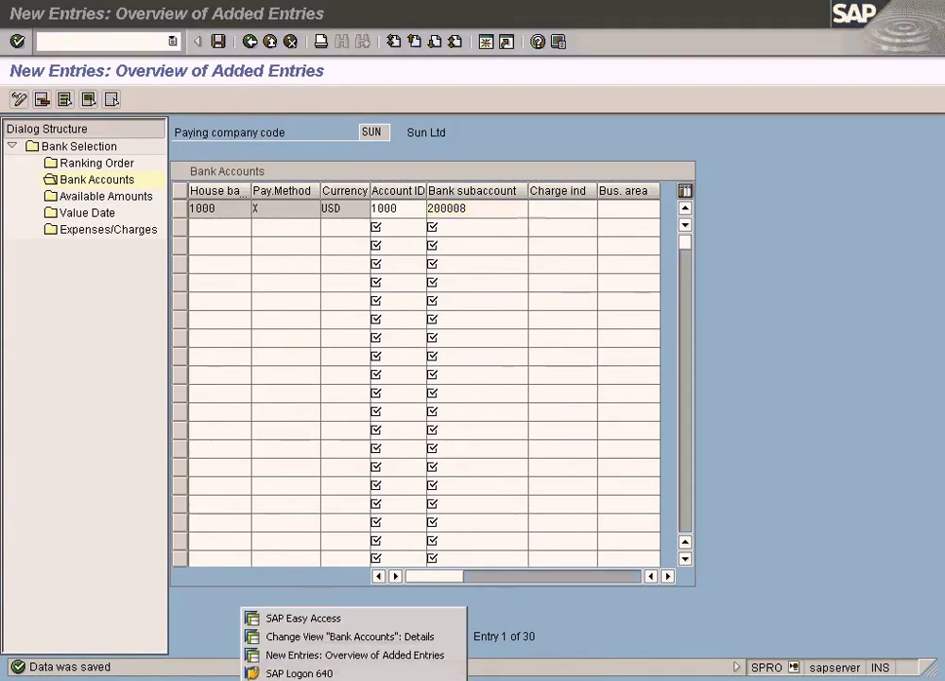
pyautogui.click(364, 637)
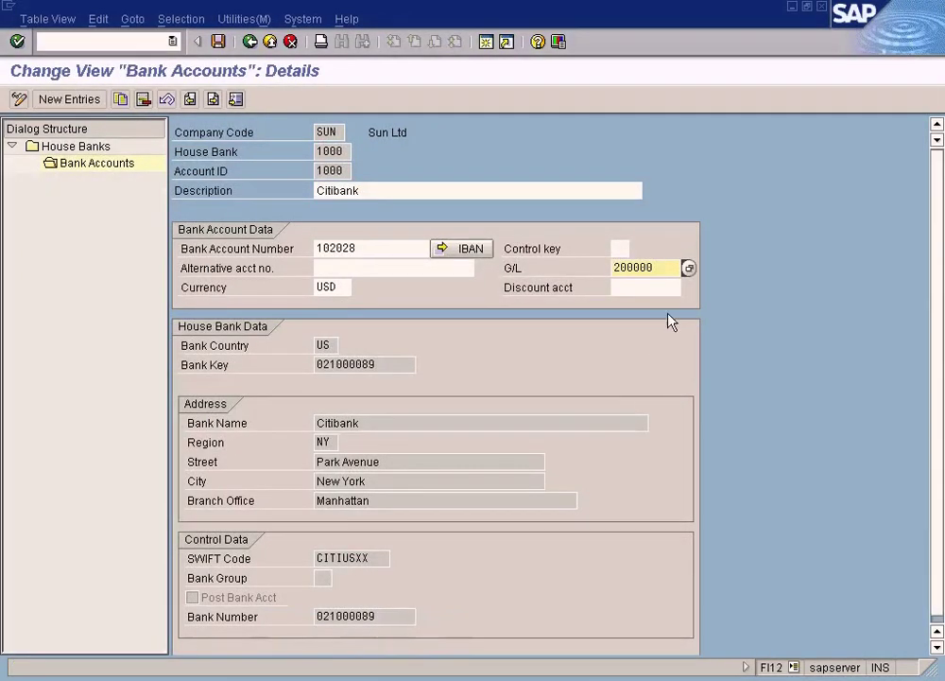
pyautogui.click(665, 267)
pyautogui.hotkey('alt', 'Tab')
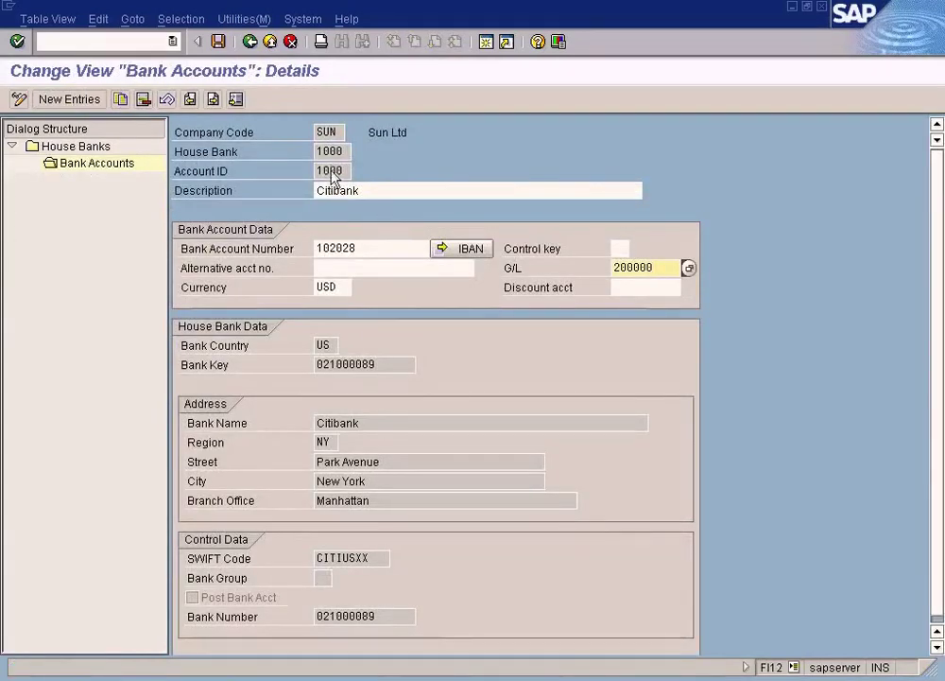
pyautogui.click(330, 171)
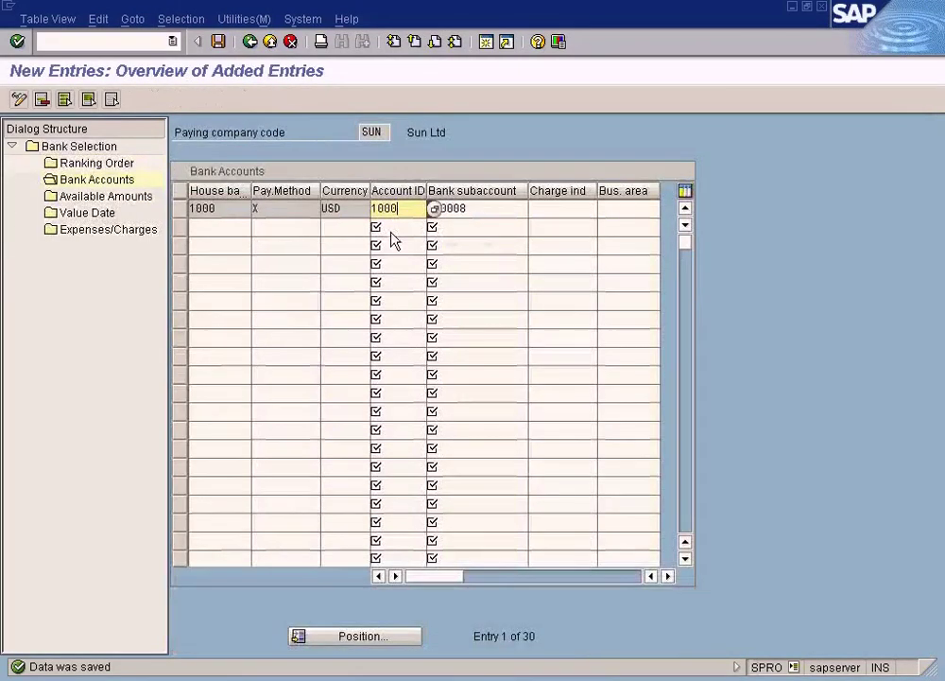
pyautogui.click(488, 210)
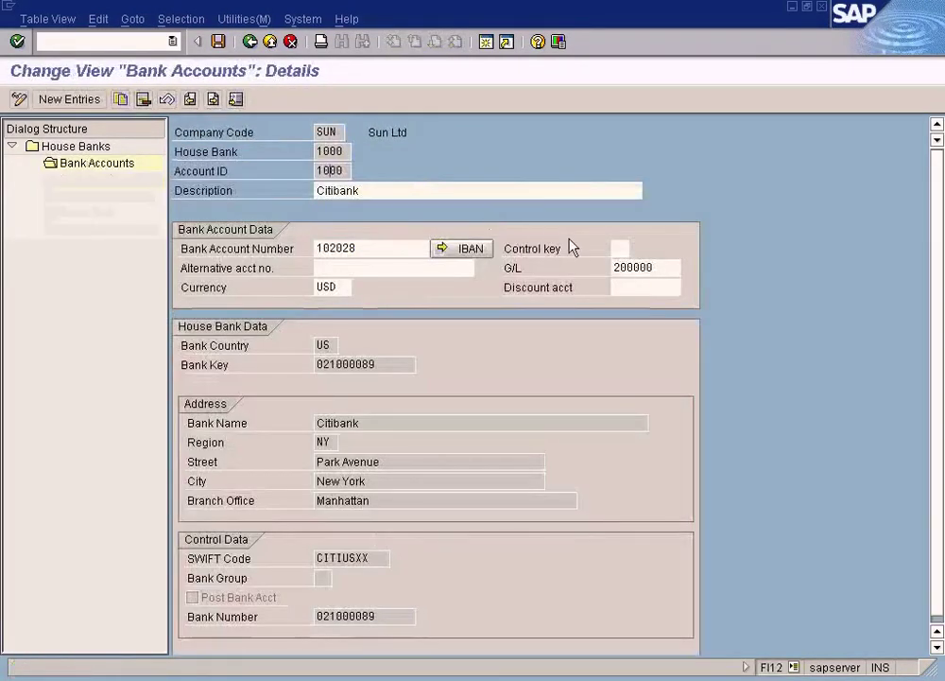
pyautogui.click(637, 271)
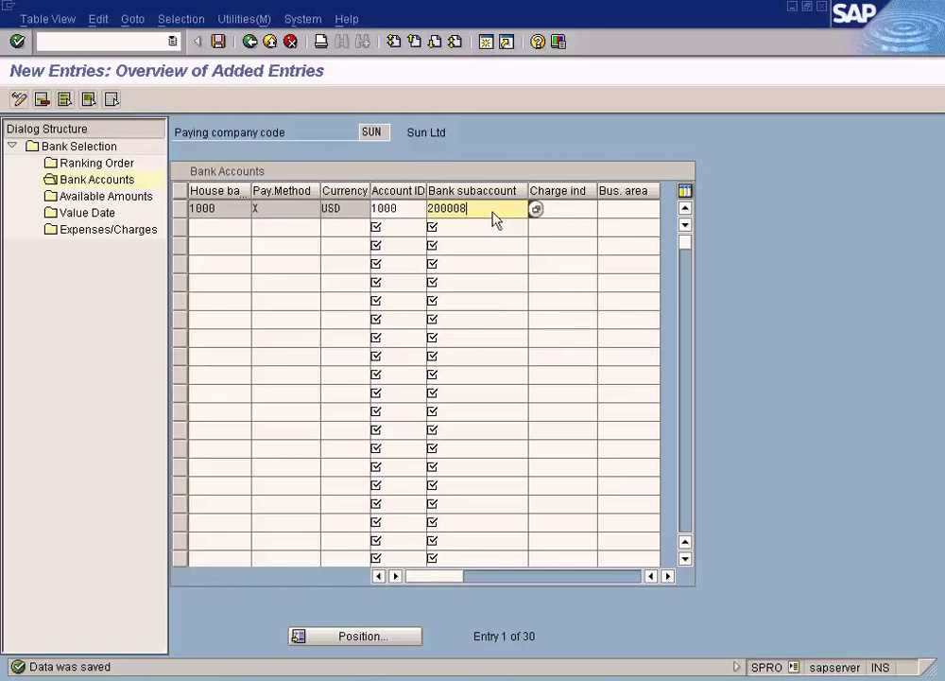
pyautogui.moveTo(492, 219); pyautogui.dragTo(369, 209)
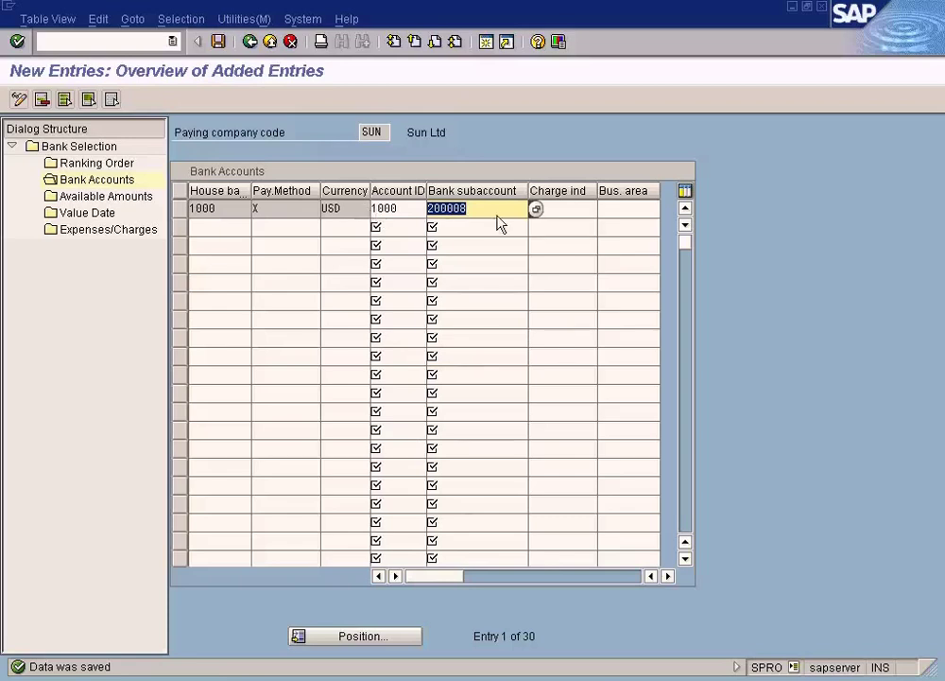
pyautogui.doubleClick(407, 210)
pyautogui.click(644, 269)
pyautogui.moveTo(675, 276); pyautogui.dragTo(573, 268)
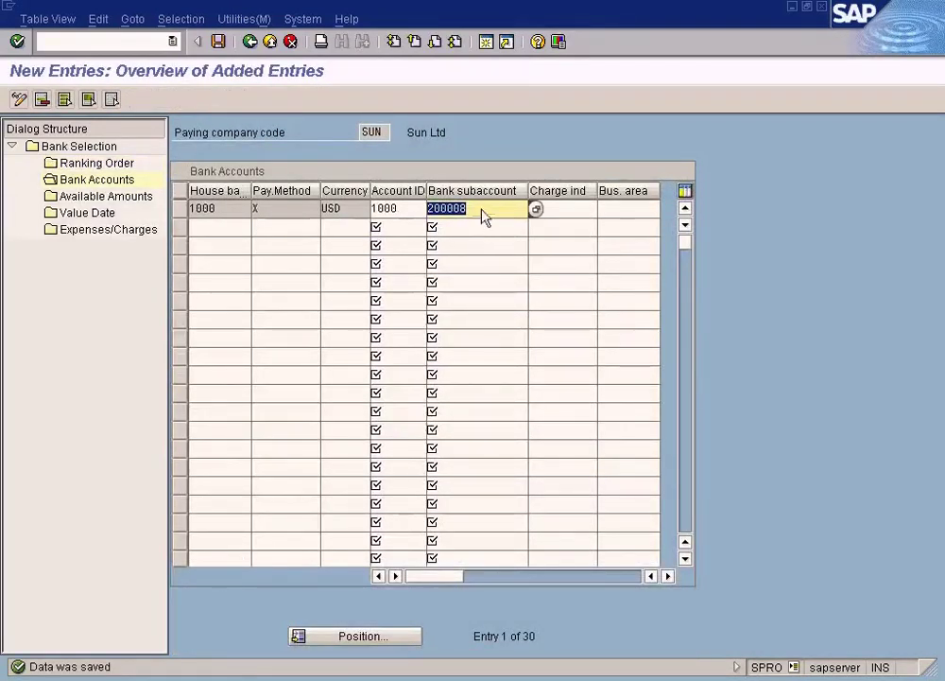
pyautogui.click(484, 217)
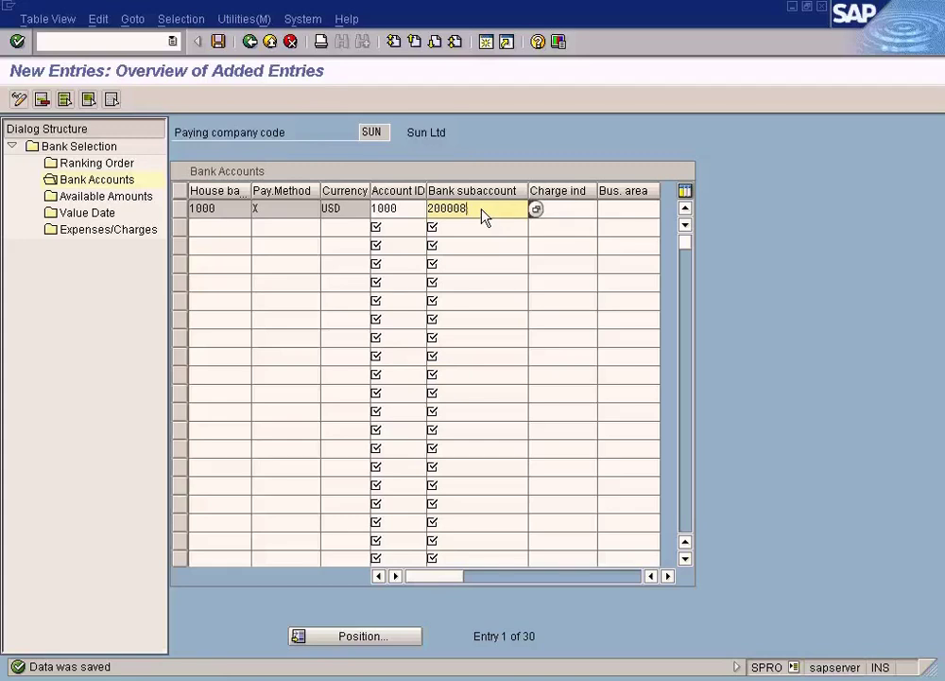
pyautogui.moveTo(488, 212); pyautogui.dragTo(378, 209)
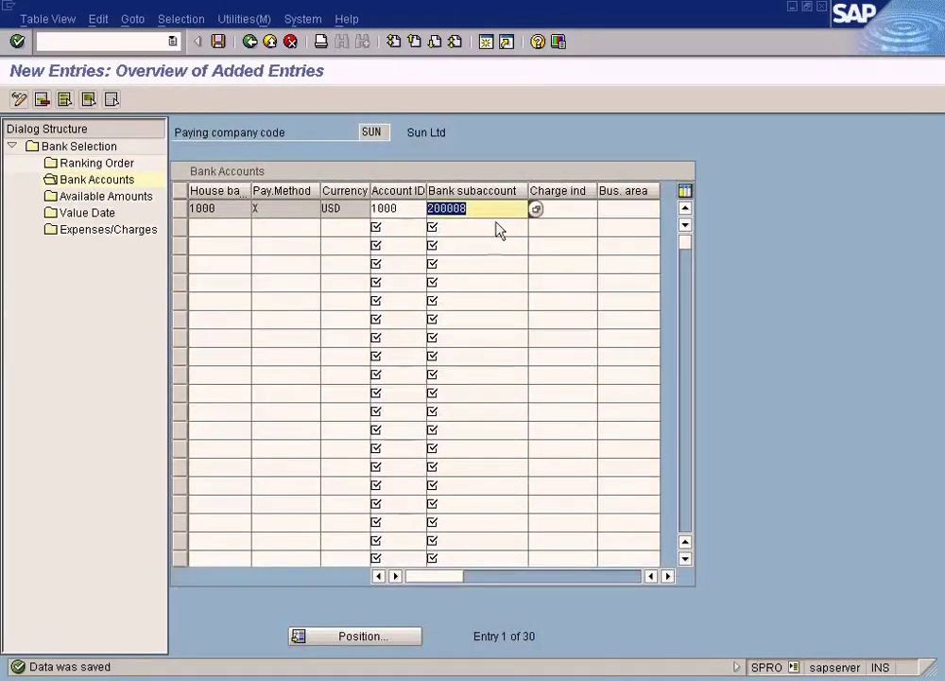
pyautogui.click(491, 218)
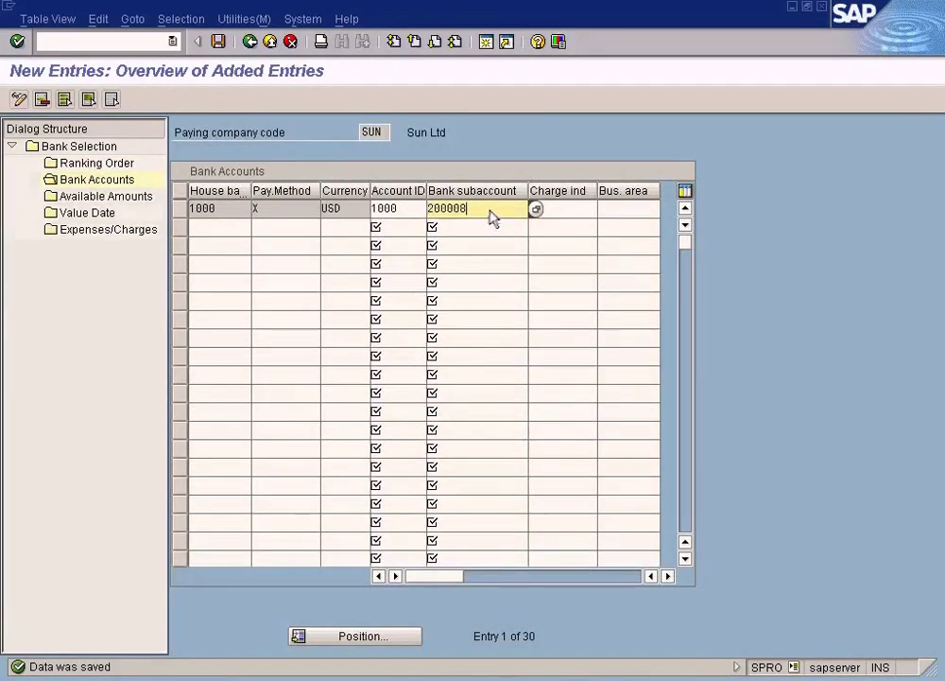
pyautogui.moveTo(485, 217); pyautogui.dragTo(386, 216)
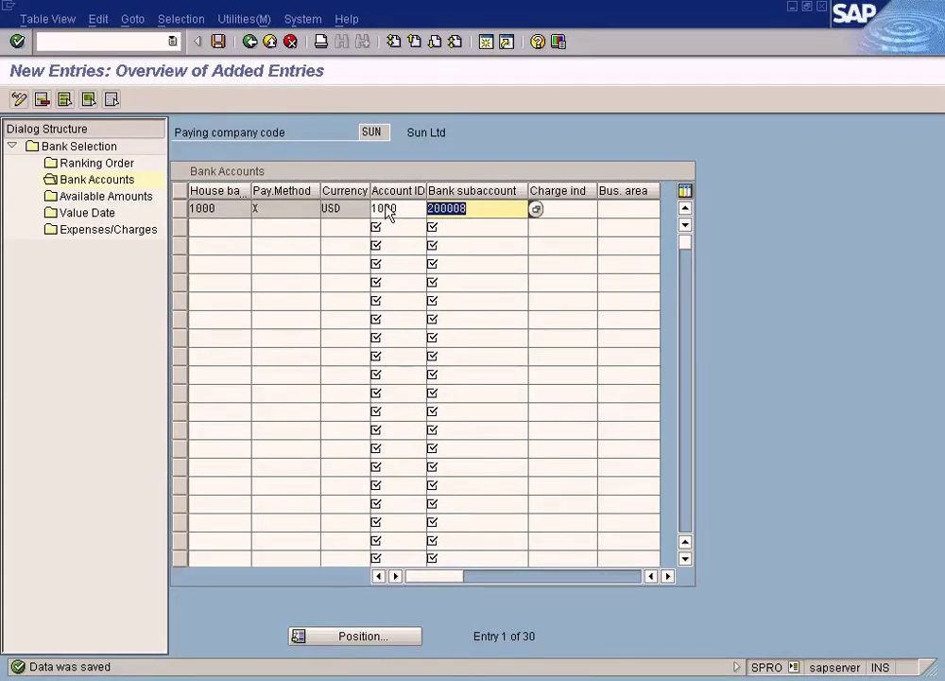
pyautogui.click(491, 215)
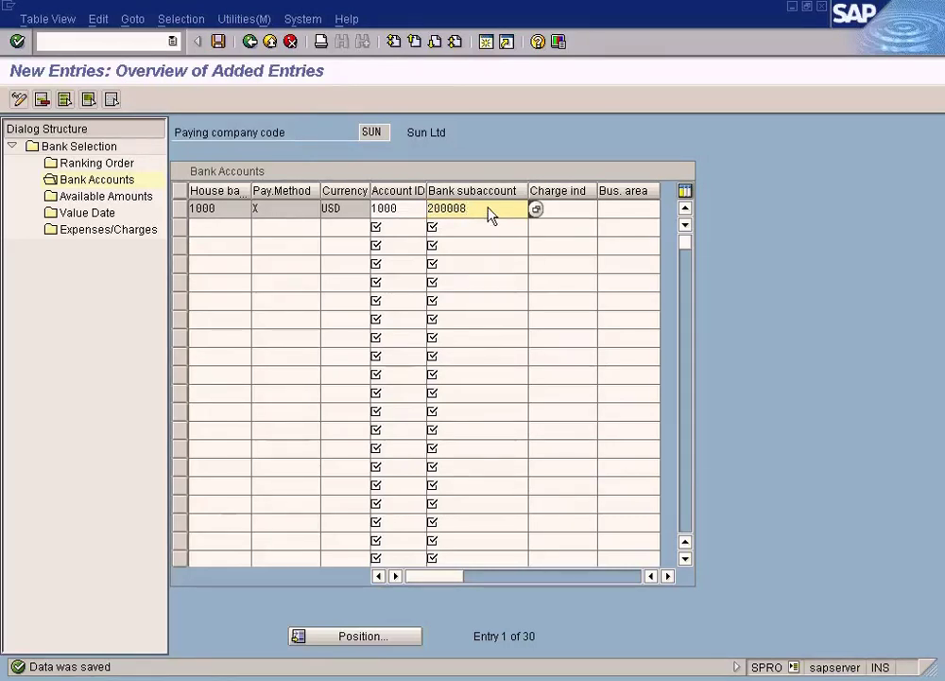
pyautogui.doubleClick(490, 215)
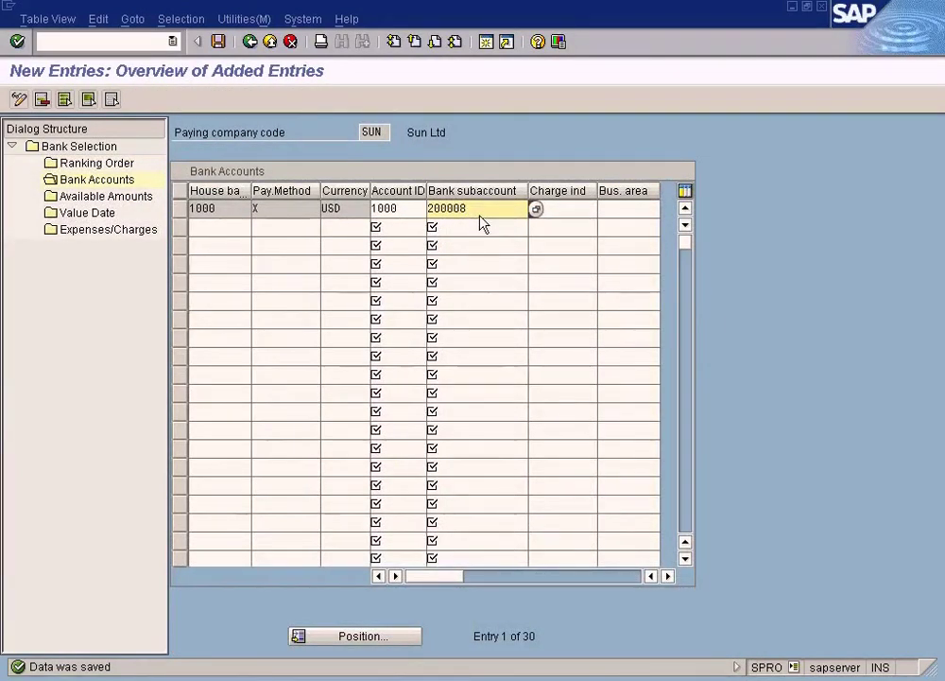
pyautogui.press('BackSpace')
pyautogui.write('000008')
# Open new entries for the available amounts of company code SUN and widen the House bank column
pyautogui.click(129, 200)
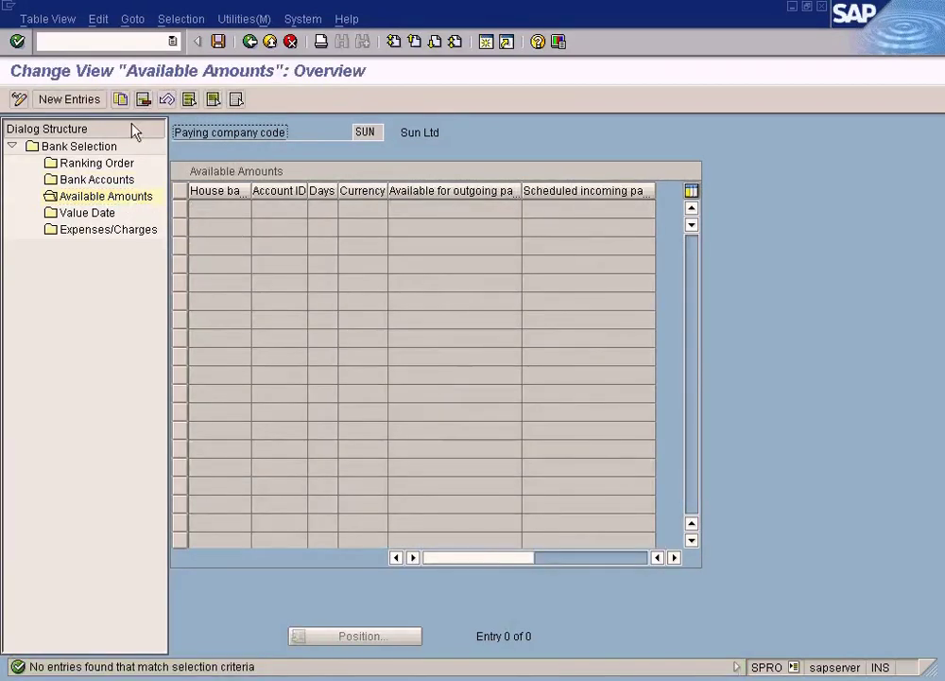
pyautogui.click(88, 98)
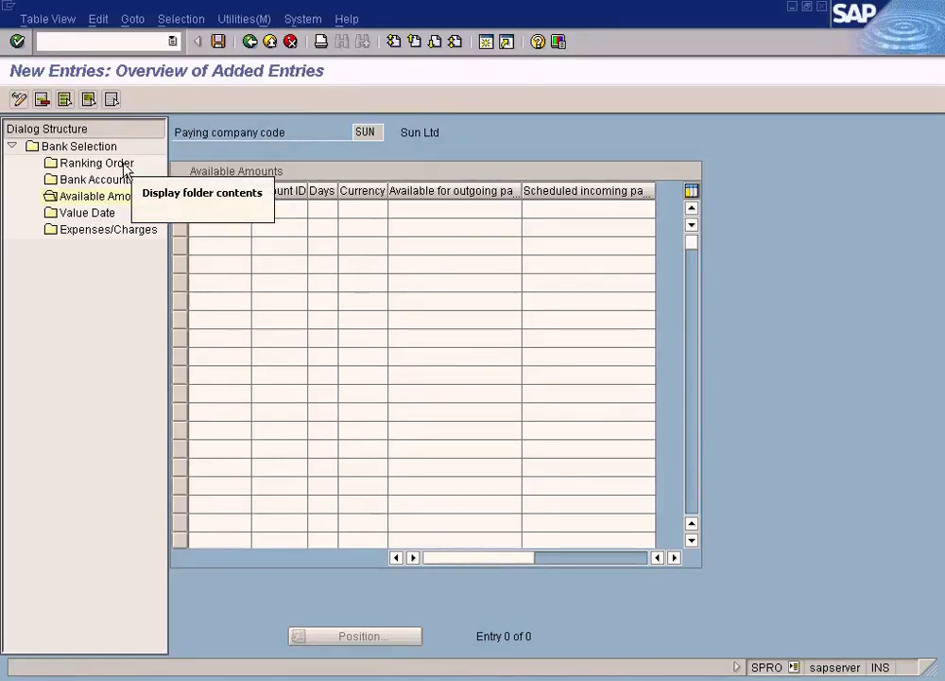
pyautogui.click(445, 211)
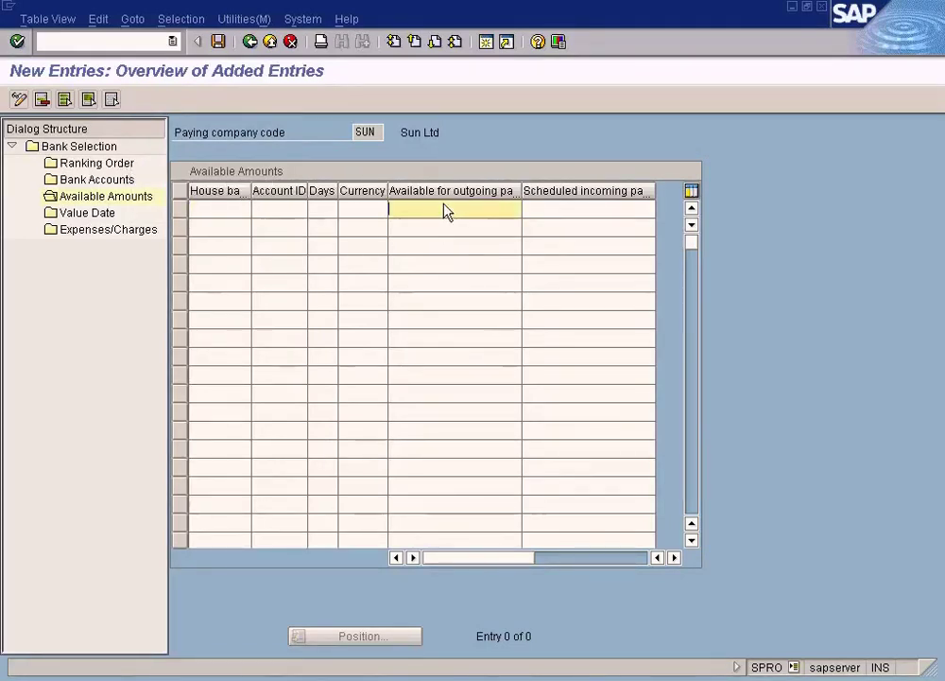
pyautogui.click(208, 213)
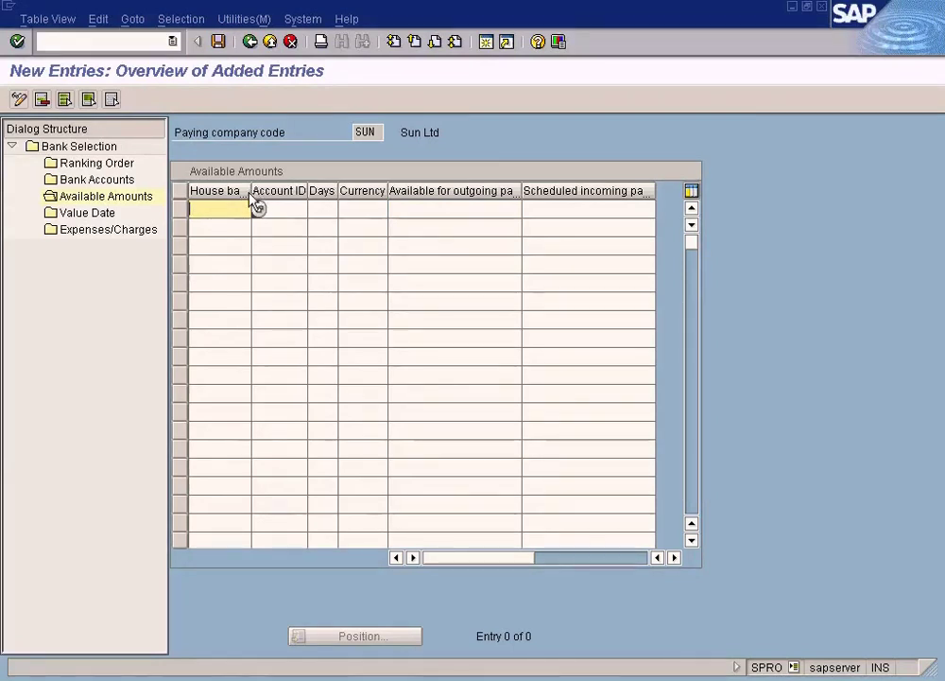
pyautogui.moveTo(251, 194); pyautogui.dragTo(257, 193)
pyautogui.click(322, 210)
pyautogui.click(368, 211)
pyautogui.click(306, 210)
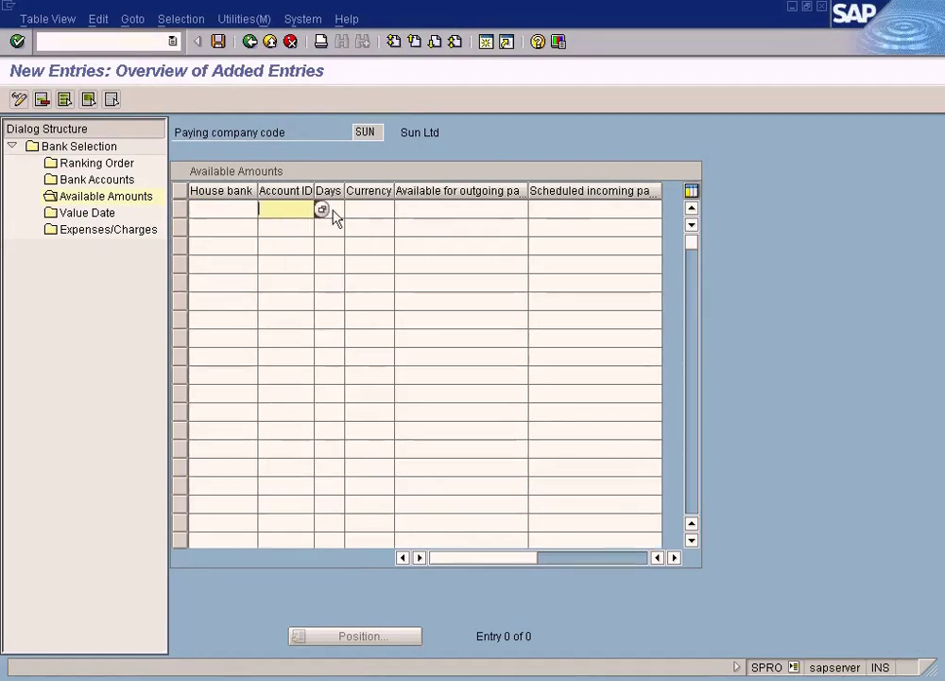
pyautogui.click(459, 211)
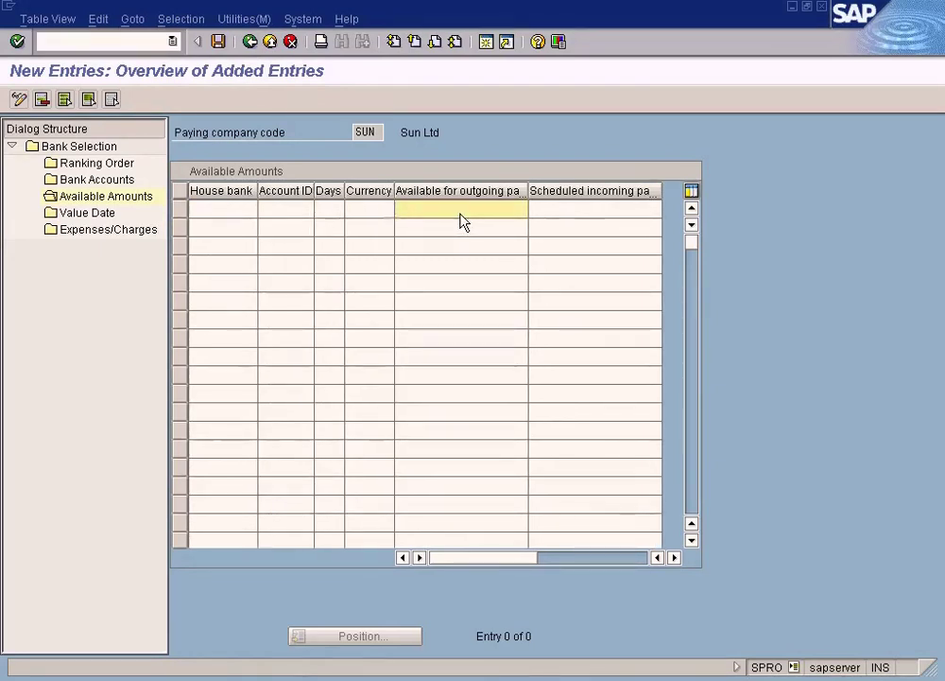
# Enter house bank 1000, account ID 1000 and 10000 as the amount available for outgoing payments
pyautogui.click(241, 213)
pyautogui.click(266, 211)
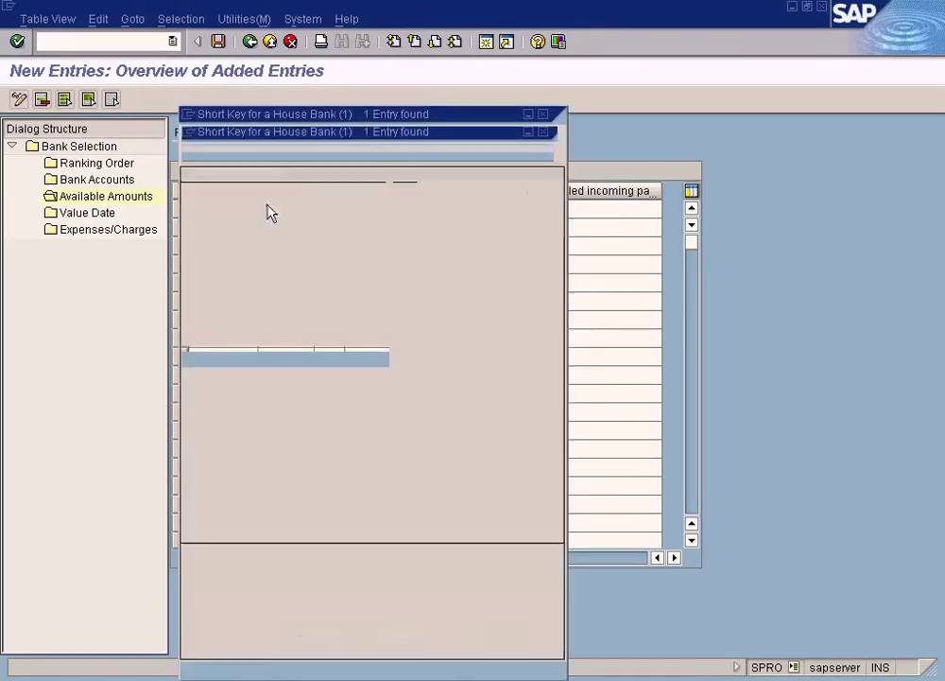
pyautogui.doubleClick(251, 225)
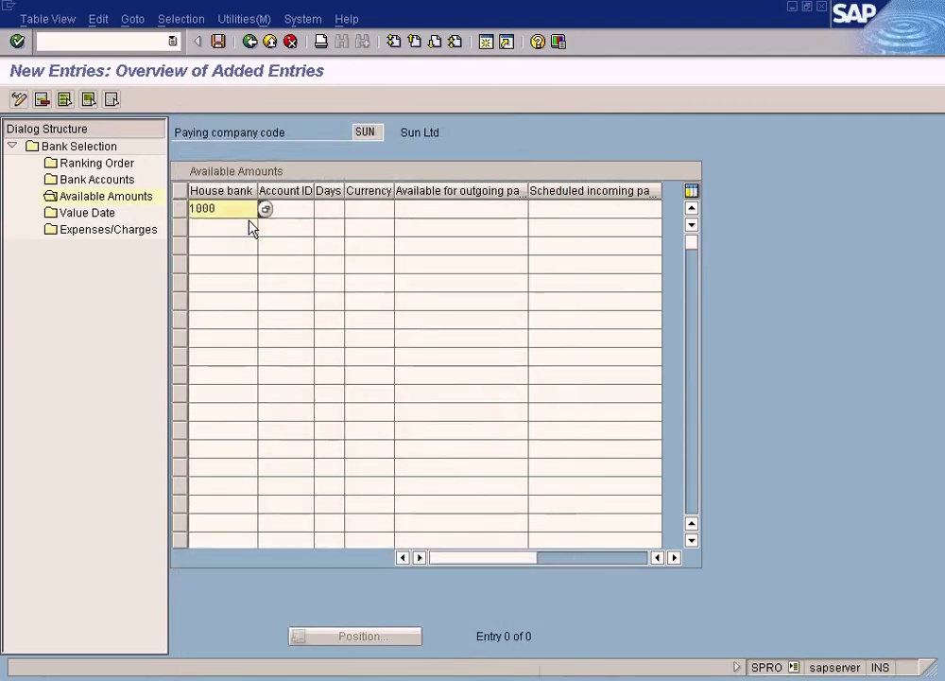
pyautogui.write('1000')
pyautogui.press('Tab')
pyautogui.press('Tab')
pyautogui.press('Tab')
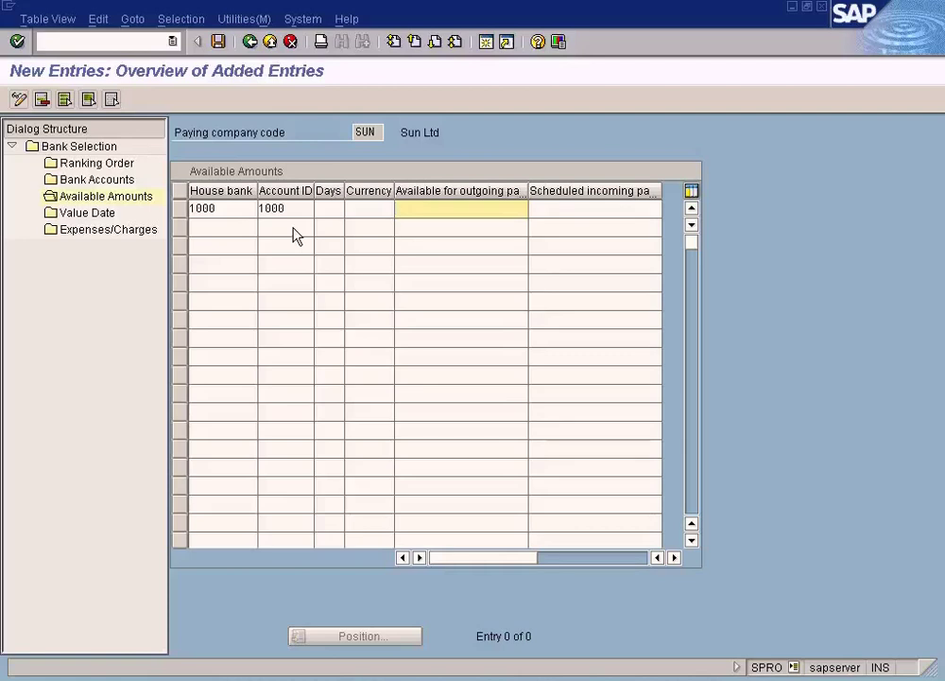
pyautogui.write('10000')
pyautogui.moveTo(448, 209); pyautogui.dragTo(385, 215)
pyautogui.click(289, 212)
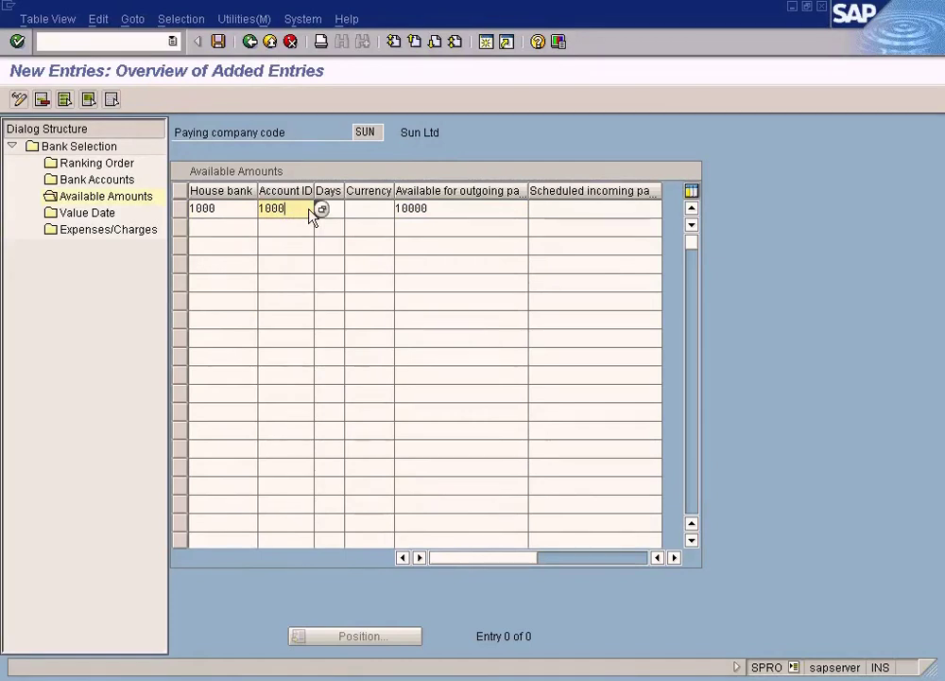
pyautogui.click(448, 212)
pyautogui.moveTo(447, 212); pyautogui.dragTo(363, 215)
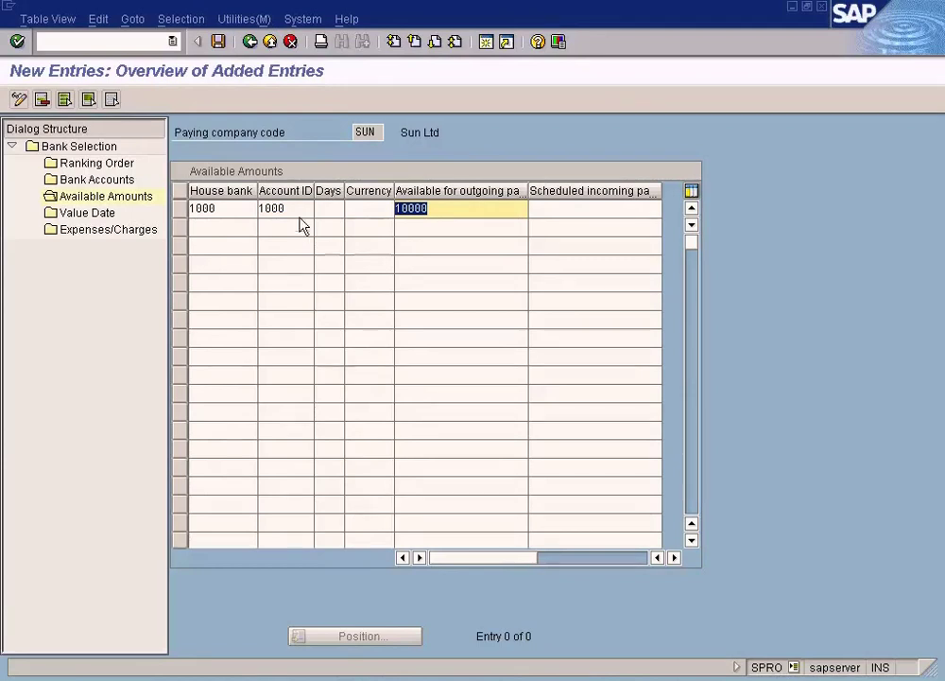
# Clear the house bank, account ID and outgoing payment amount from the new available amounts entry
pyautogui.click(243, 209)
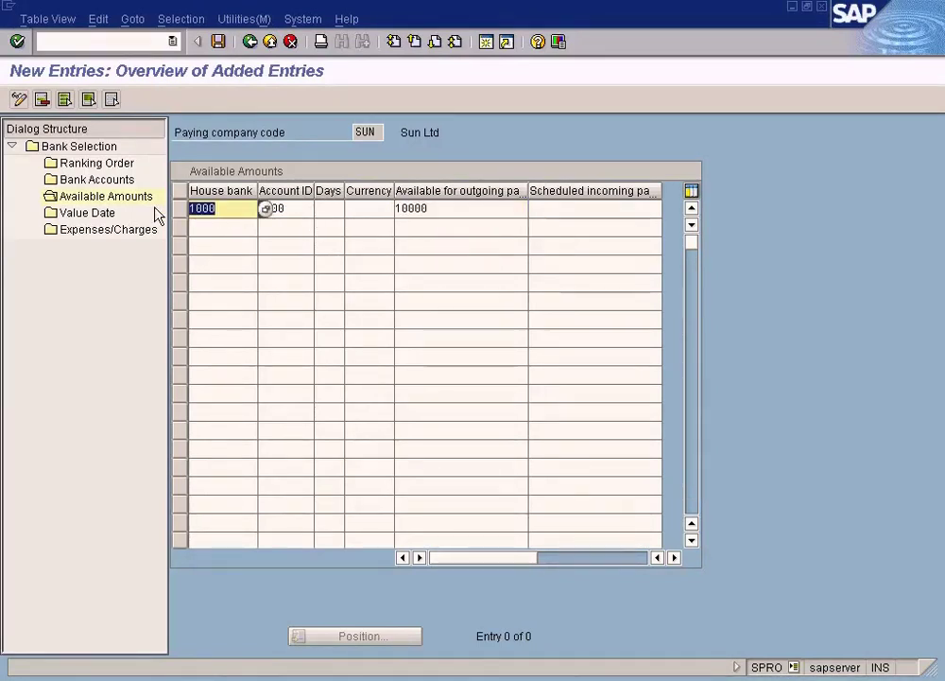
pyautogui.press('Delete')
pyautogui.press('Tab')
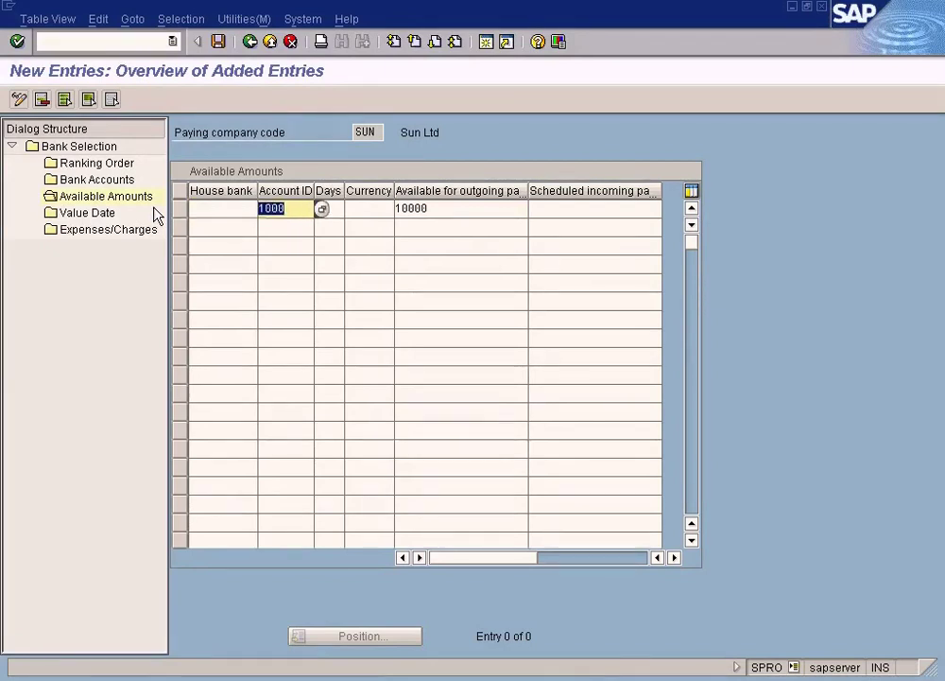
pyautogui.press('Delete')
pyautogui.press('Tab')
pyautogui.press('Tab')
pyautogui.press('Tab')
pyautogui.press('Delete')
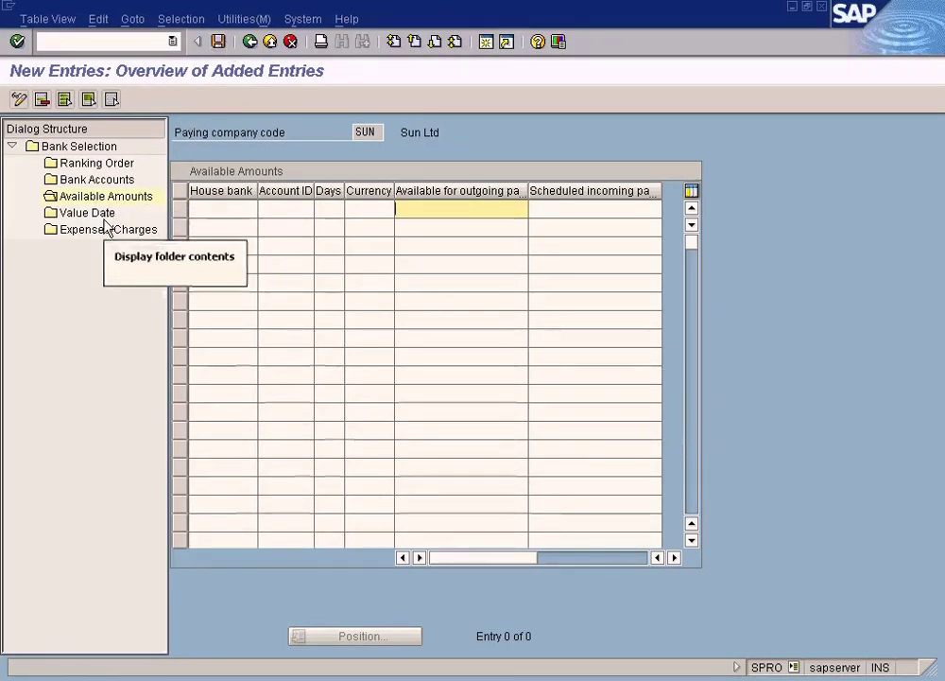
# Try to save the emptied entry, discard it and return to the Available Amounts overview
pyautogui.click(219, 43)
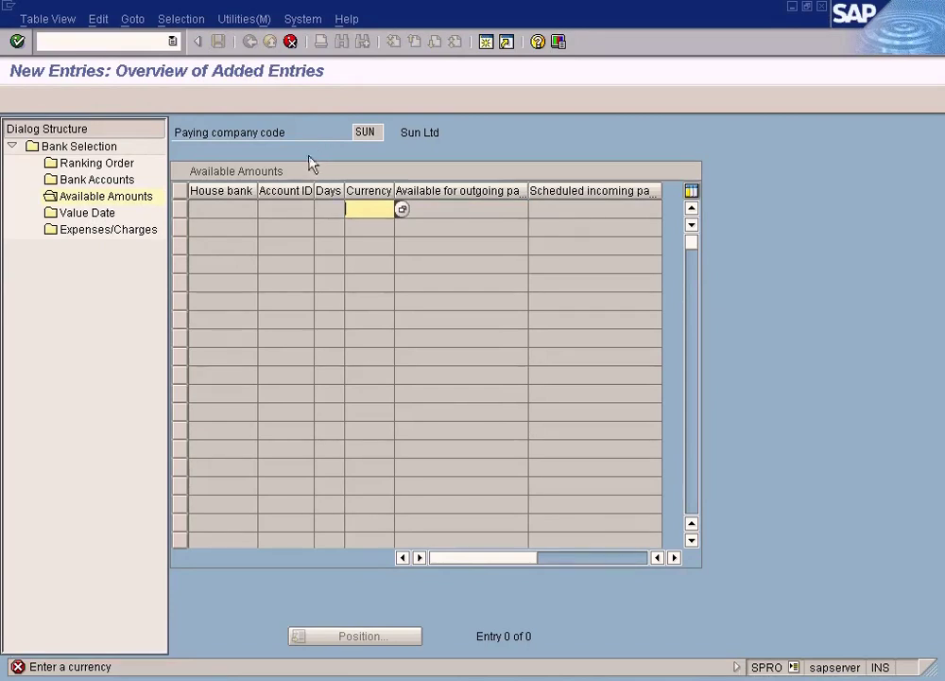
pyautogui.click(293, 42)
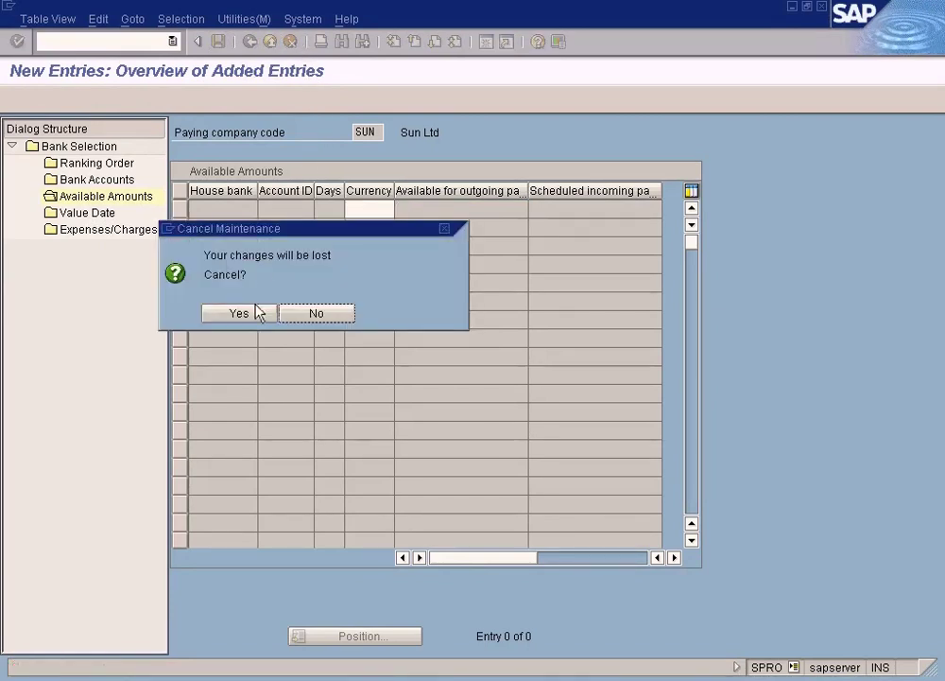
pyautogui.click(256, 315)
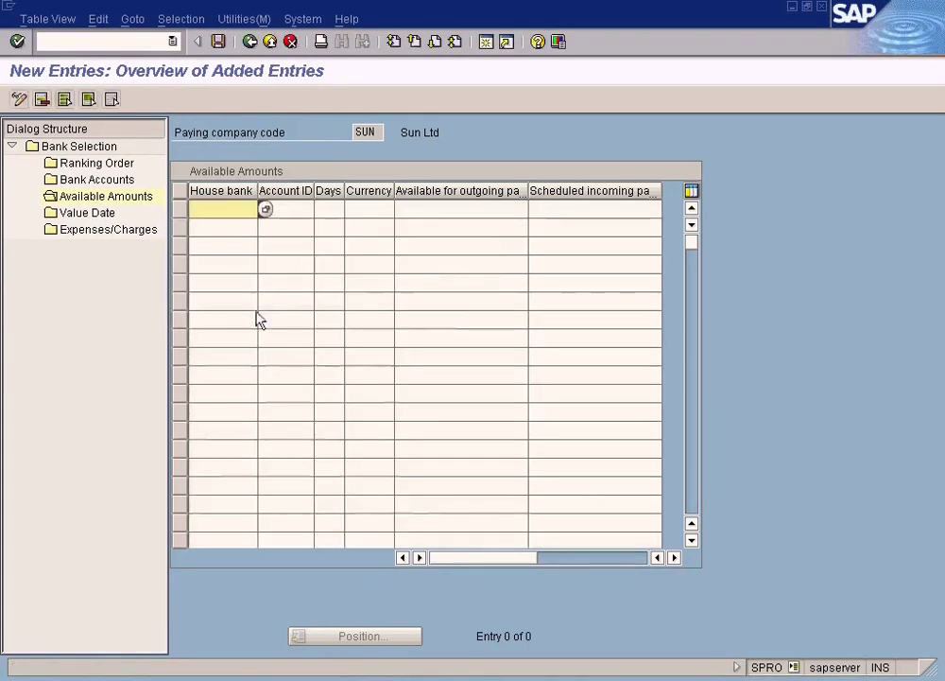
pyautogui.click(220, 42)
pyautogui.click(249, 44)
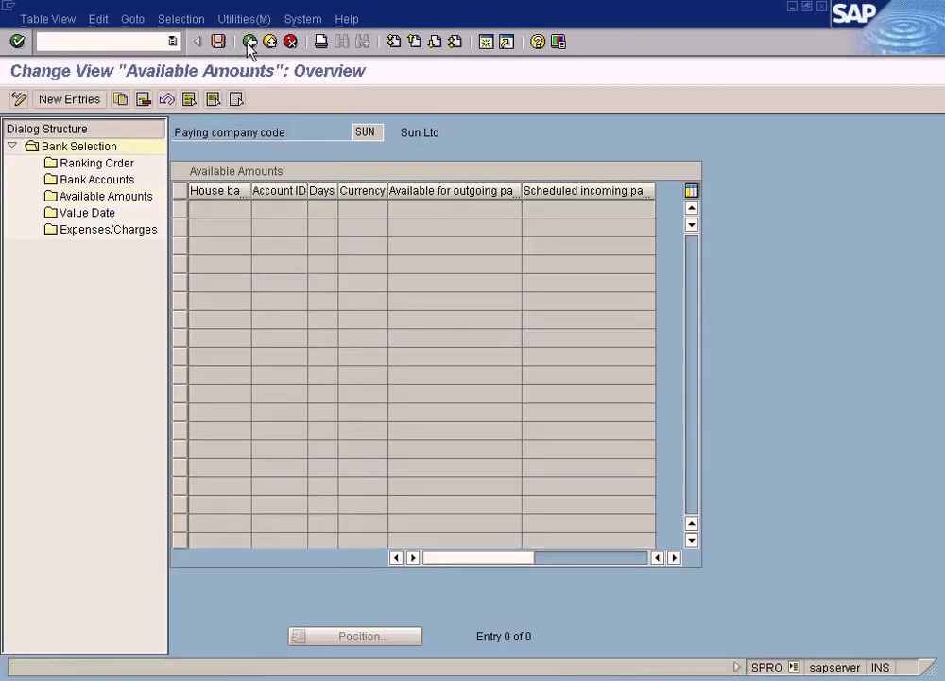
# Leave the bank selection, reopen Set Up Bank Determination for Payment Transactions and select paying company code SUN
pyautogui.click(249, 44)
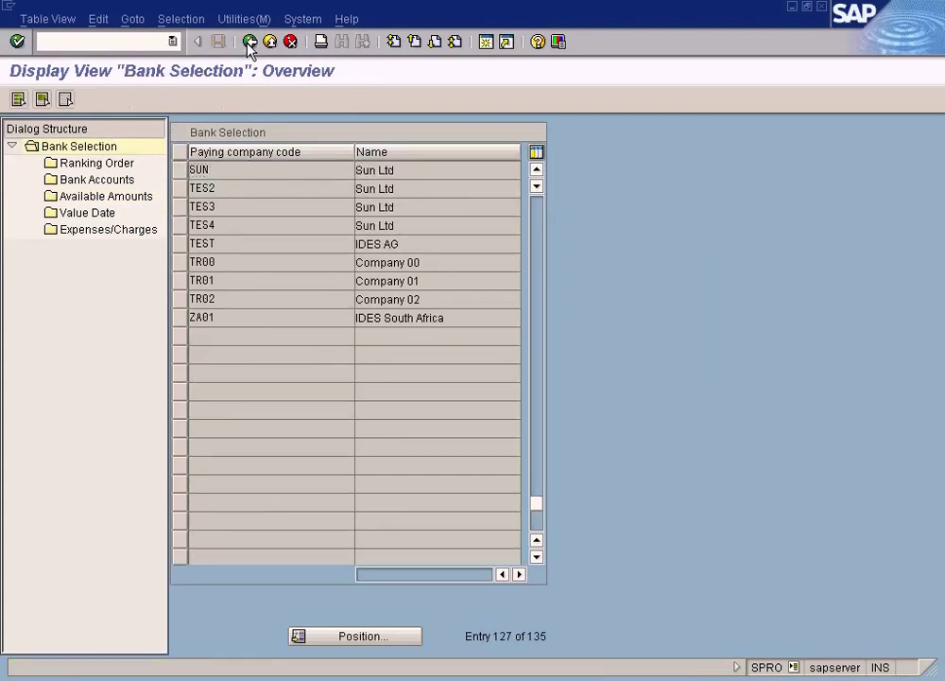
pyautogui.click(249, 43)
pyautogui.click(180, 432)
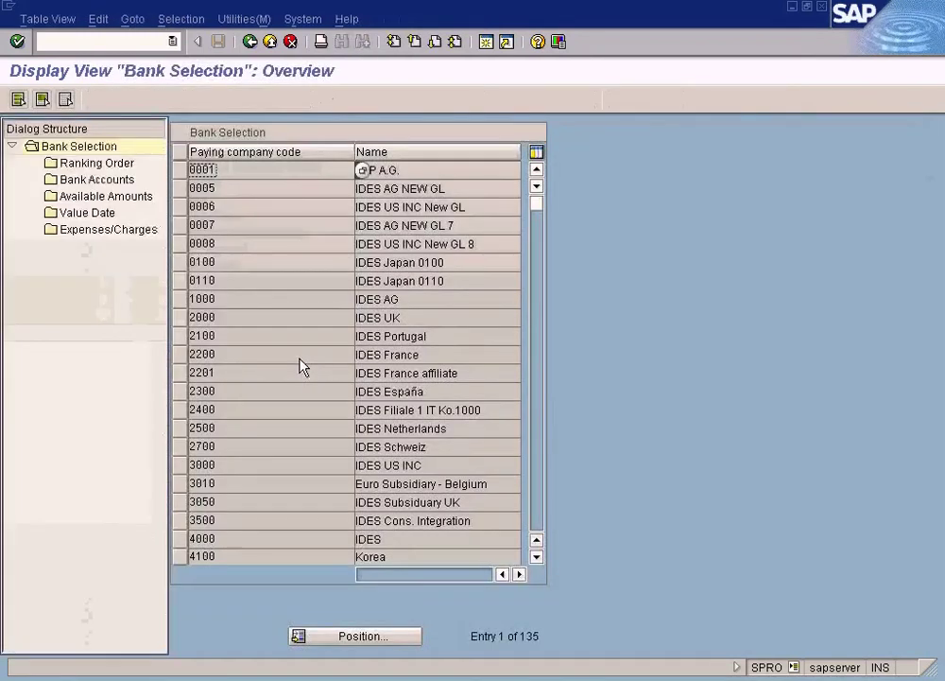
pyautogui.click(375, 639)
pyautogui.write('sun')
pyautogui.press('Return')
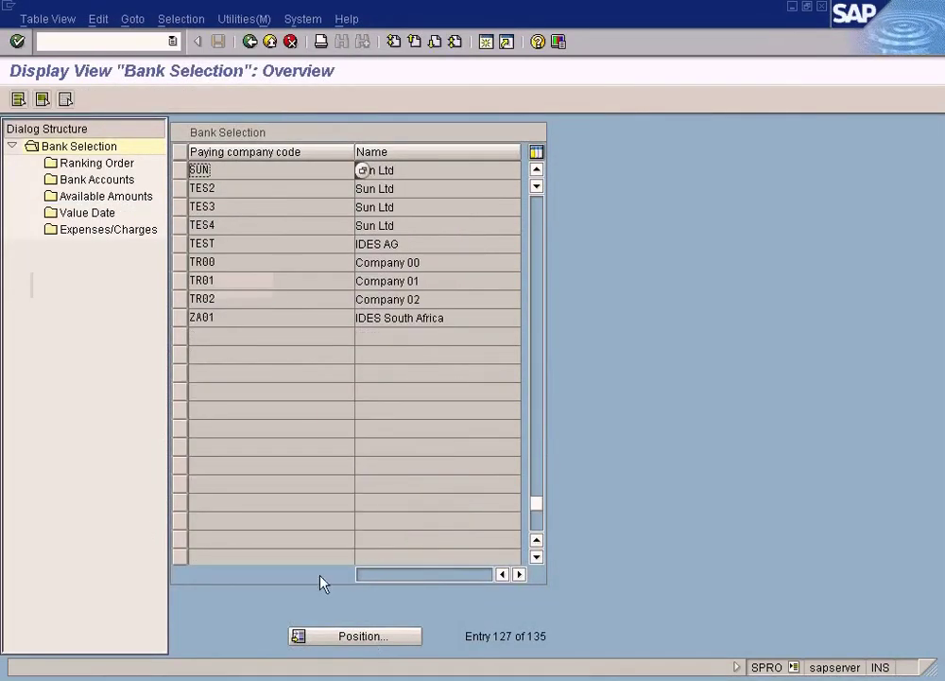
pyautogui.click(180, 171)
# Review the ranking order, available amounts and bank accounts of company code SUN, and return to the implementation guide
pyautogui.doubleClick(121, 166)
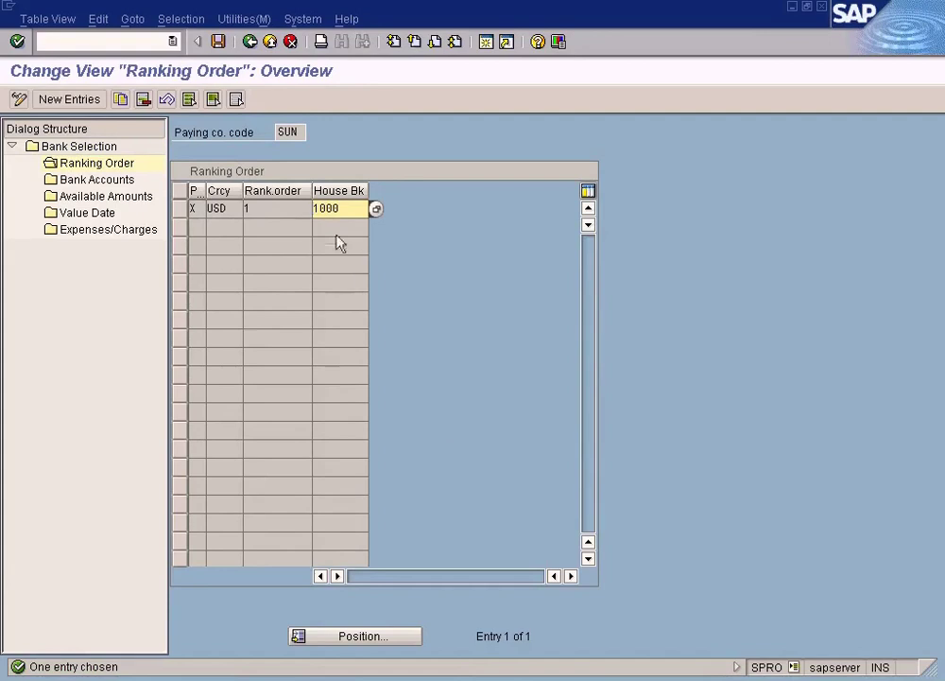
pyautogui.doubleClick(142, 198)
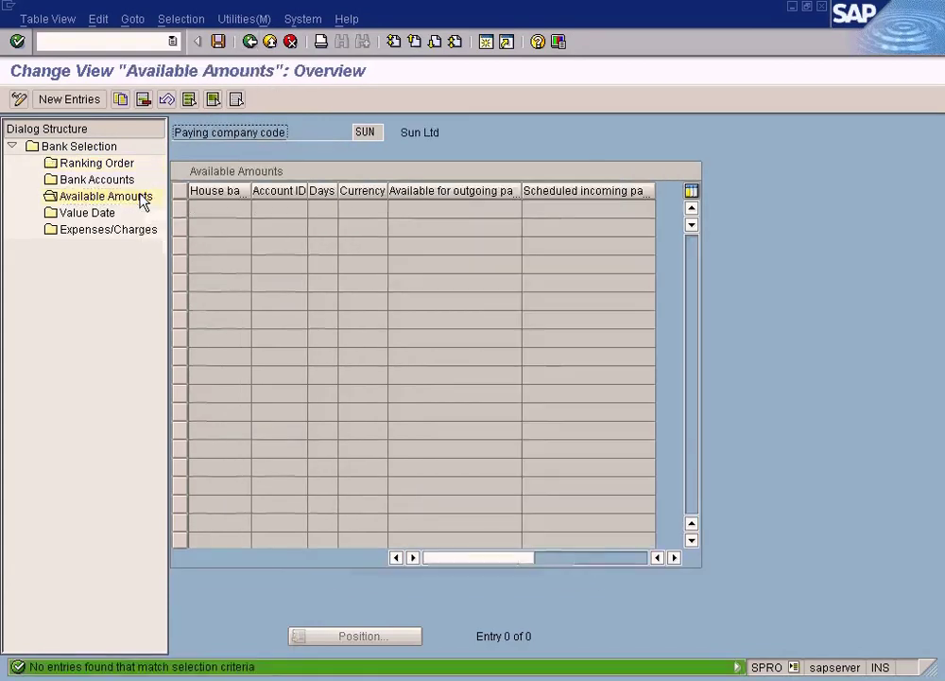
pyautogui.doubleClick(120, 180)
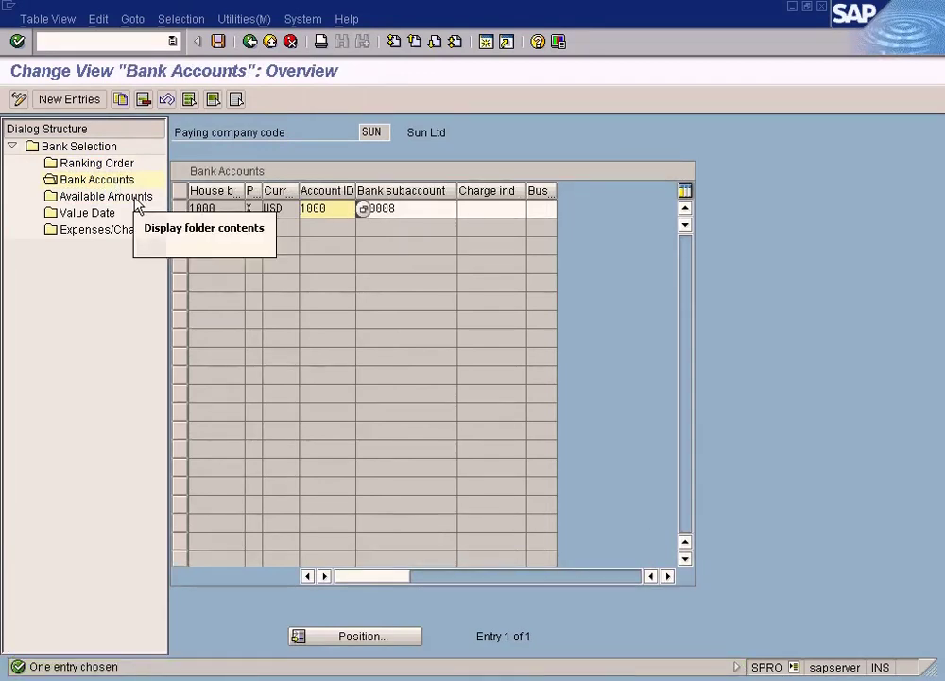
pyautogui.click(414, 210)
pyautogui.click(334, 210)
pyautogui.click(233, 210)
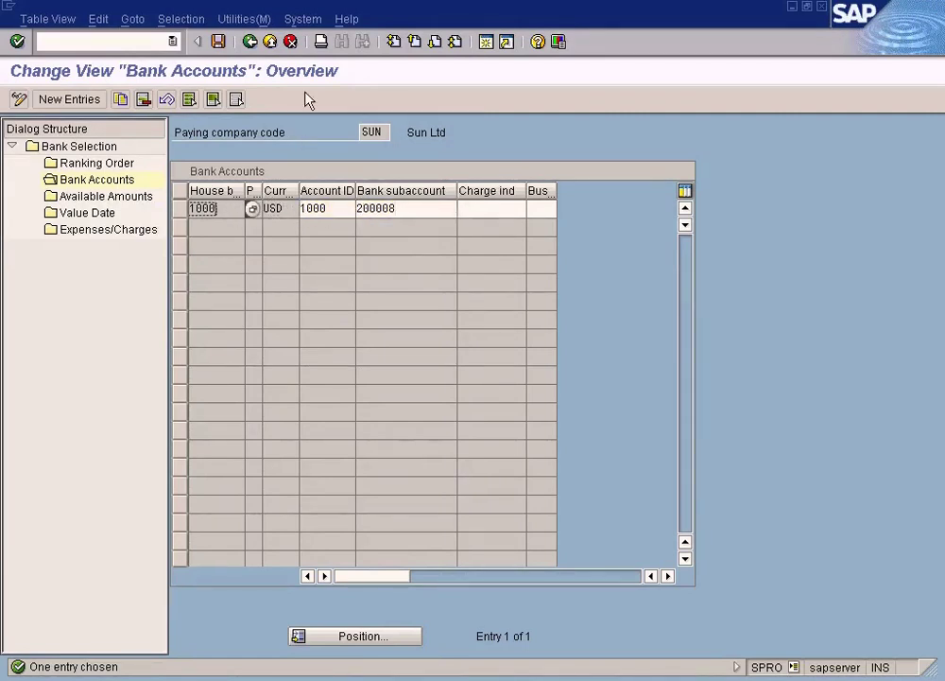
pyautogui.click(269, 43)
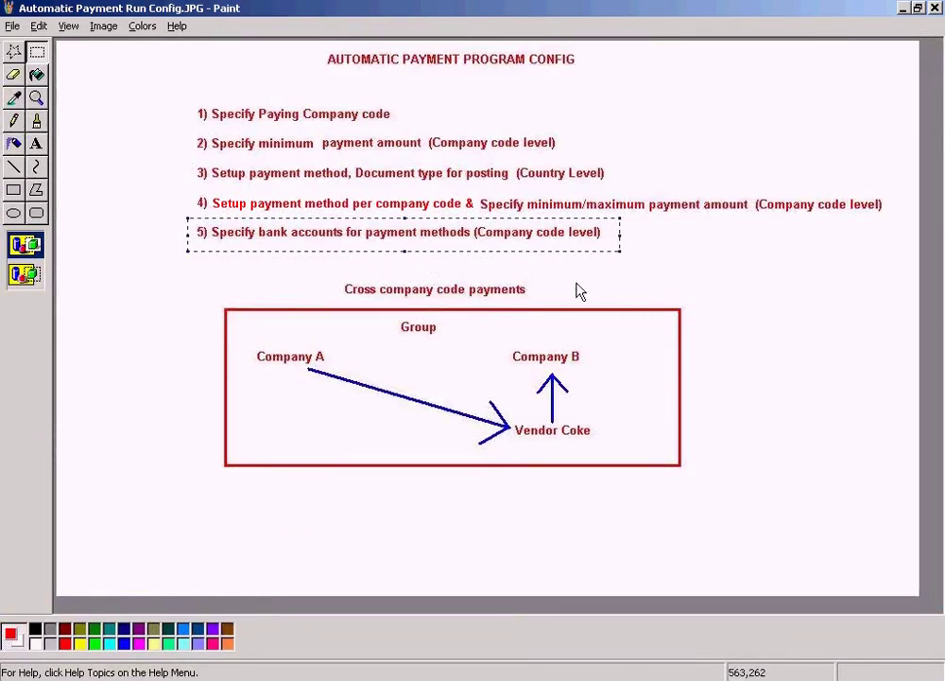
# Compare the configuration outline in Paint with the implementation guide, and switch to the training topic list in Word
pyautogui.hotkey('alt', 'Tab')
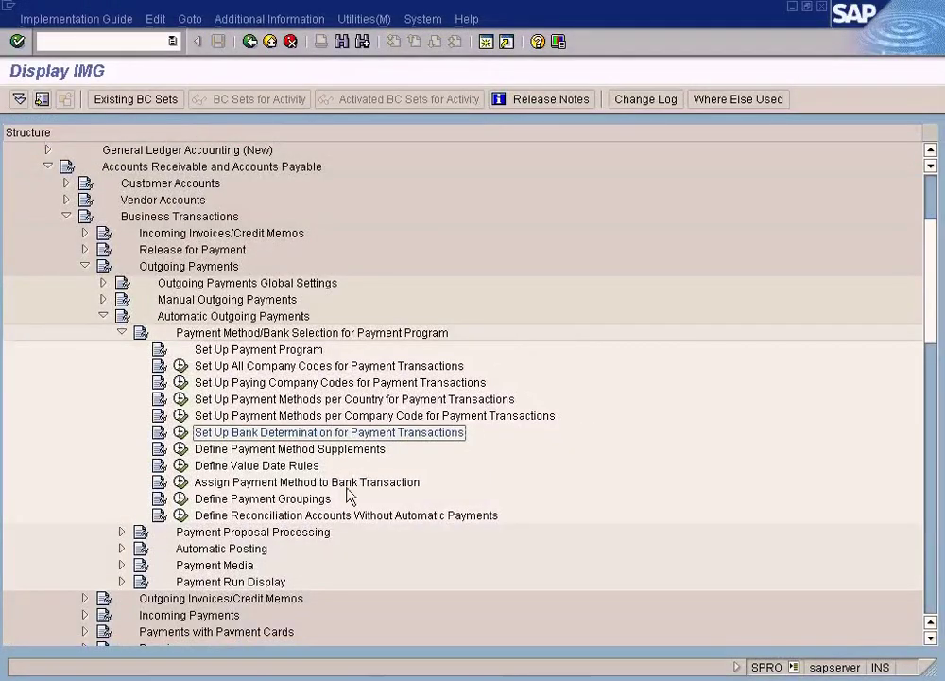
pyautogui.hotkey('alt', 'Tab')
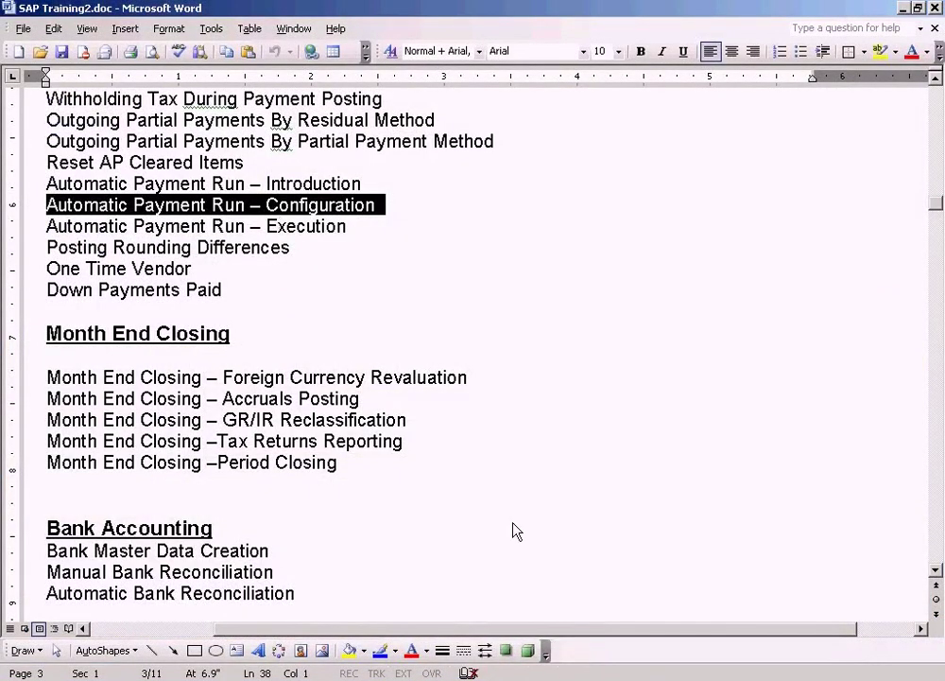
pyautogui.click(567, 679)
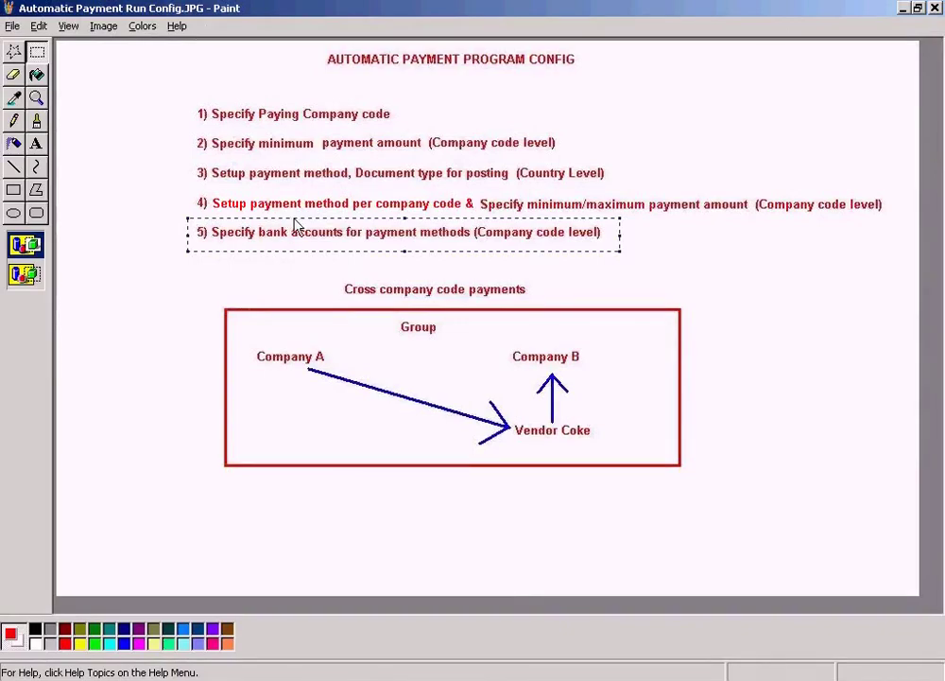
pyautogui.hotkey('alt', 'Tab')
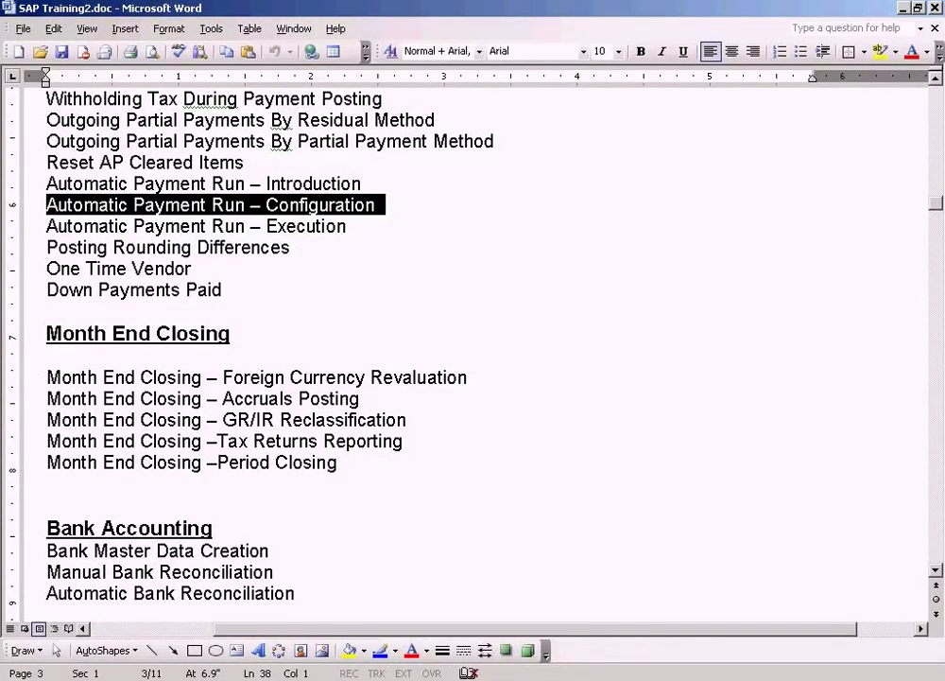
pyautogui.click(752, 679)
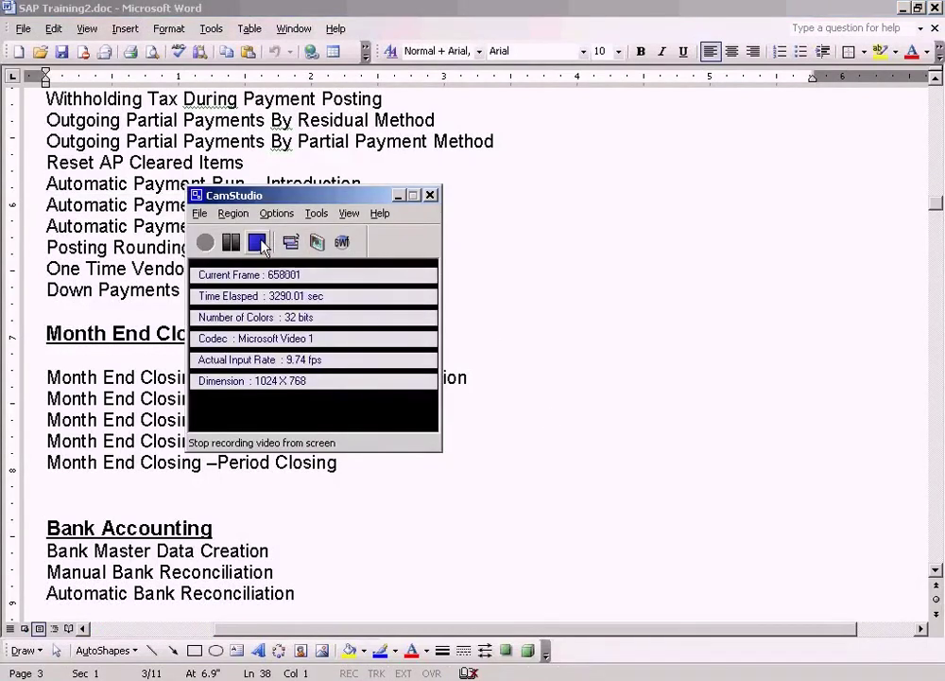
pyautogui.click(259, 244)
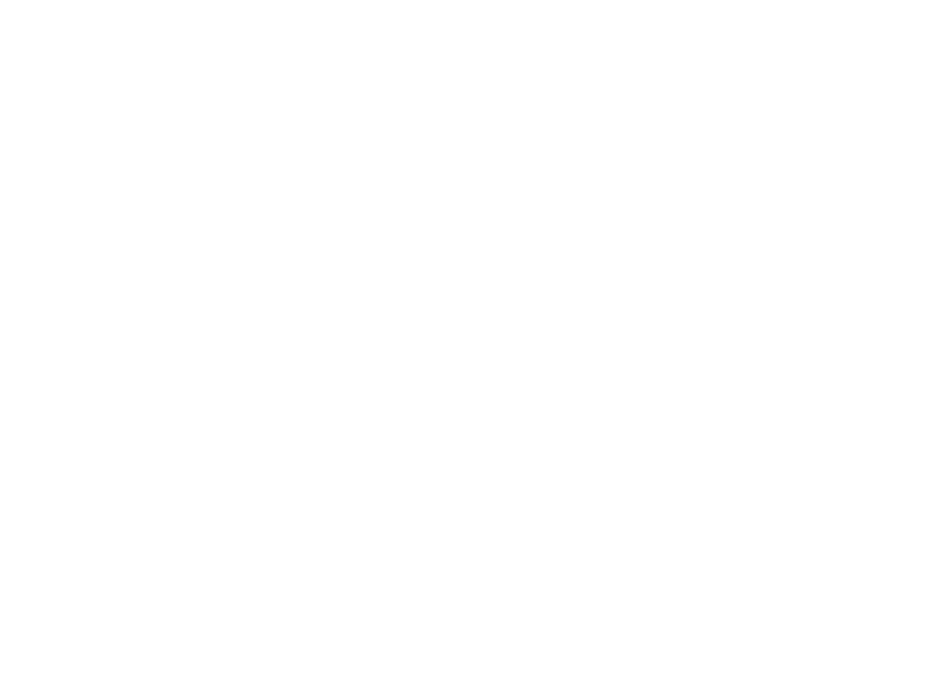